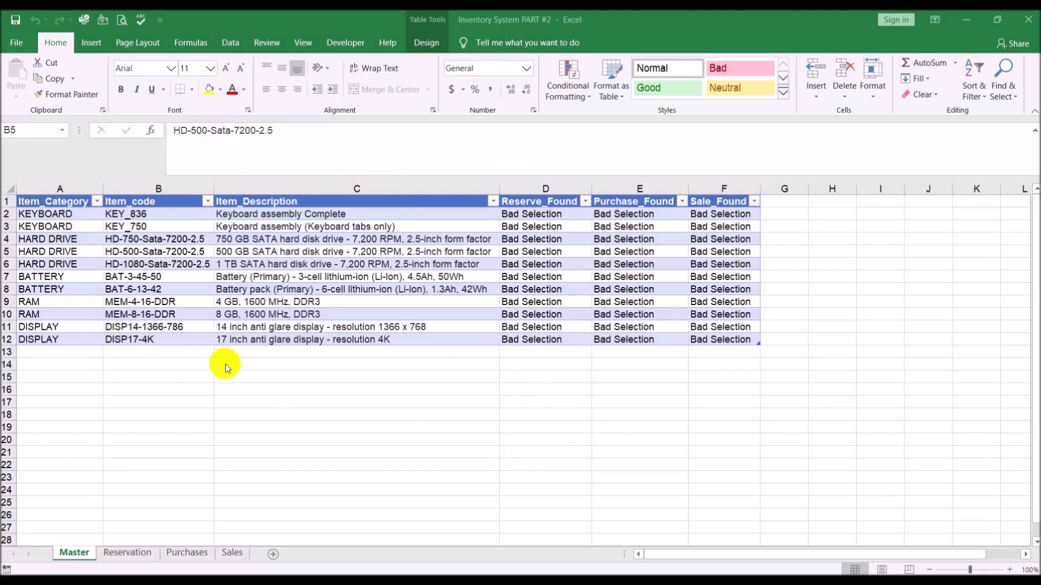
# Step: Rename the Reservation sheet to Reservations
pyautogui.click(125, 554)
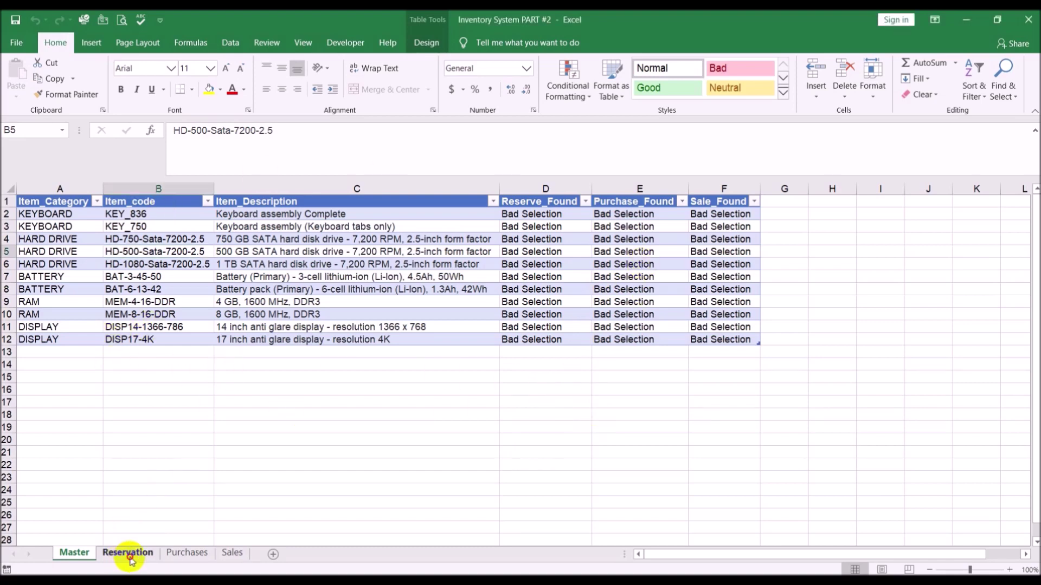
pyautogui.click(125, 554)
pyautogui.click(187, 553)
pyautogui.click(231, 554)
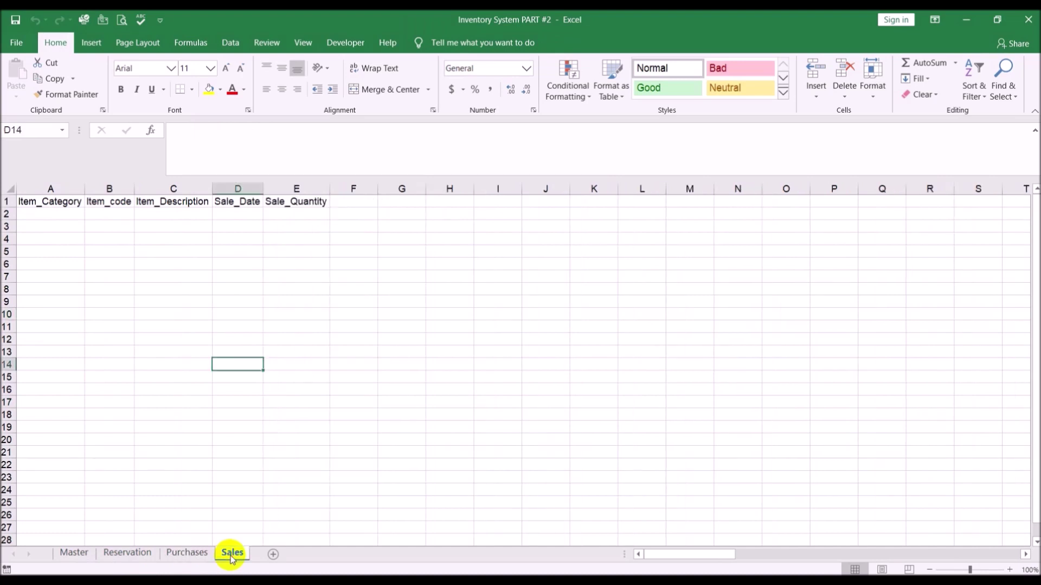
pyautogui.click(130, 552)
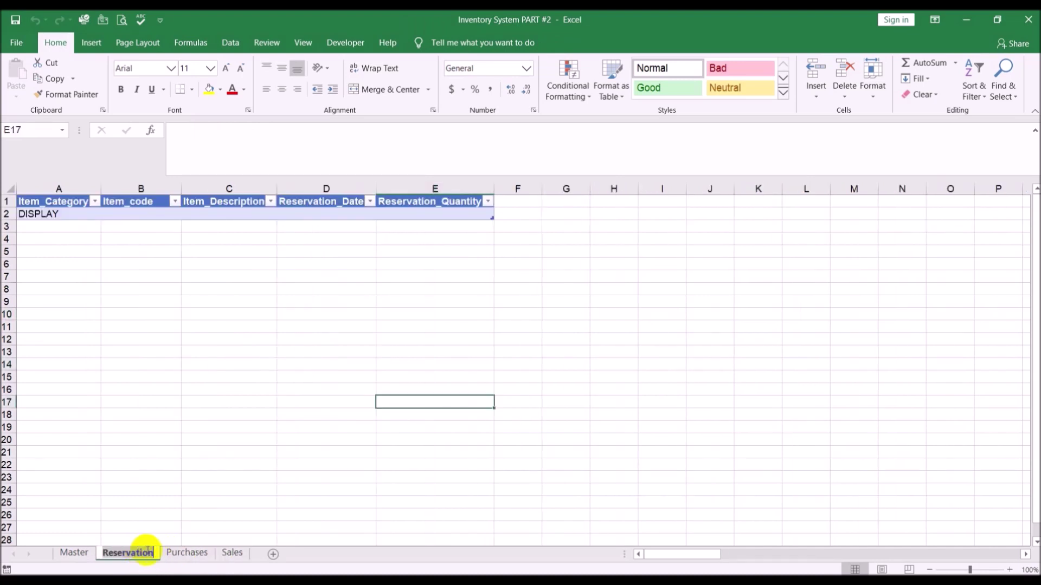
pyautogui.write('s')
pyautogui.press('Return')
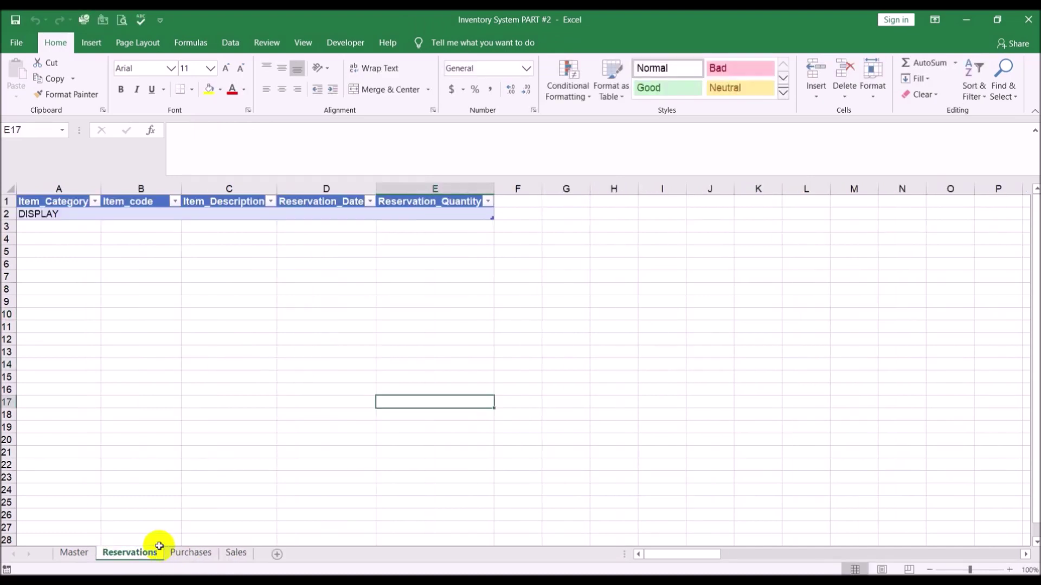
# Step: Review the table columns on the Master, Reservations, Purchases and Sales sheets, ending on the Master sheet
pyautogui.click(86, 555)
pyautogui.click(430, 428)
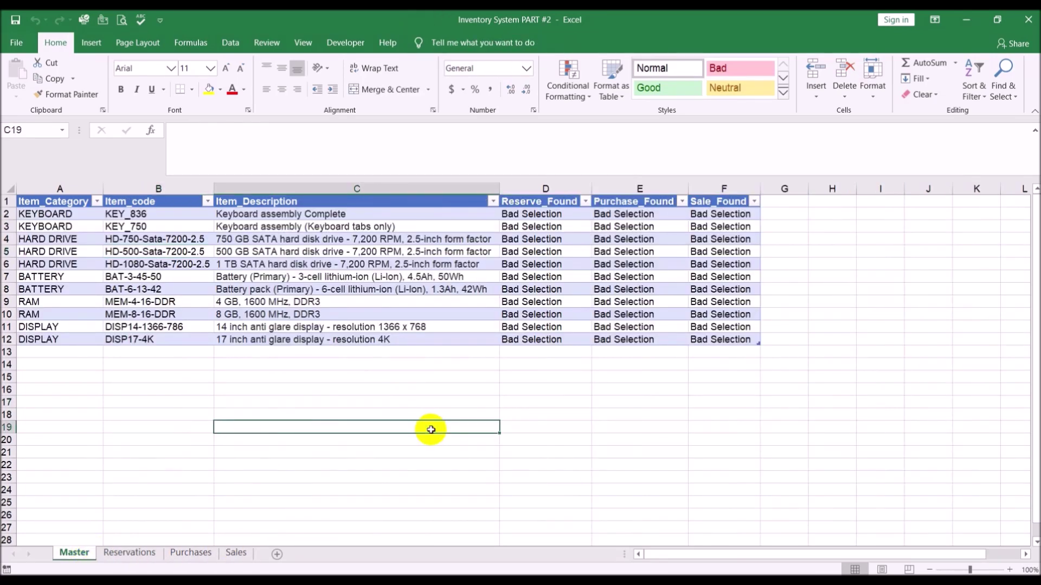
pyautogui.click(131, 552)
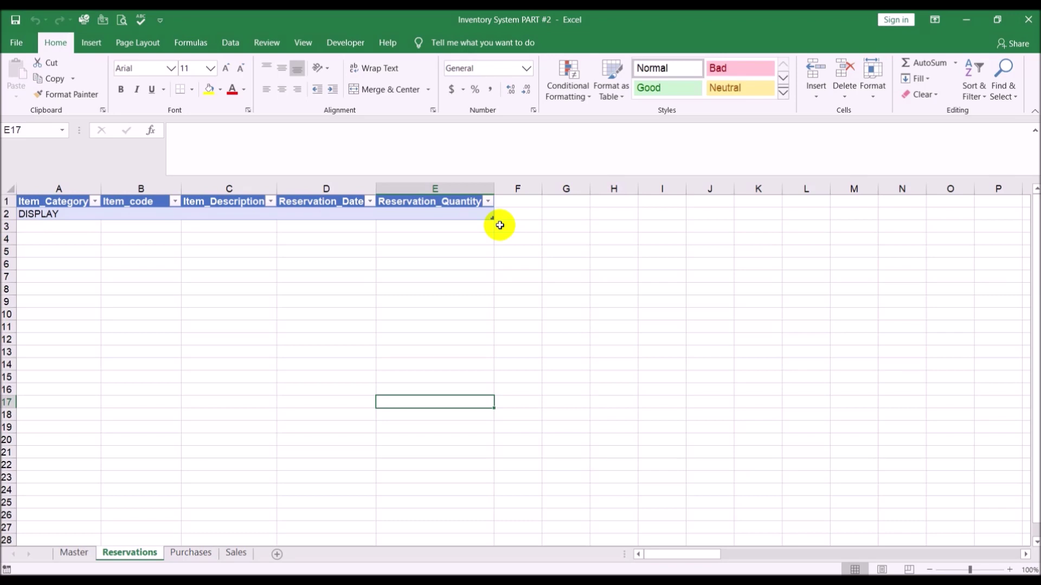
pyautogui.click(184, 557)
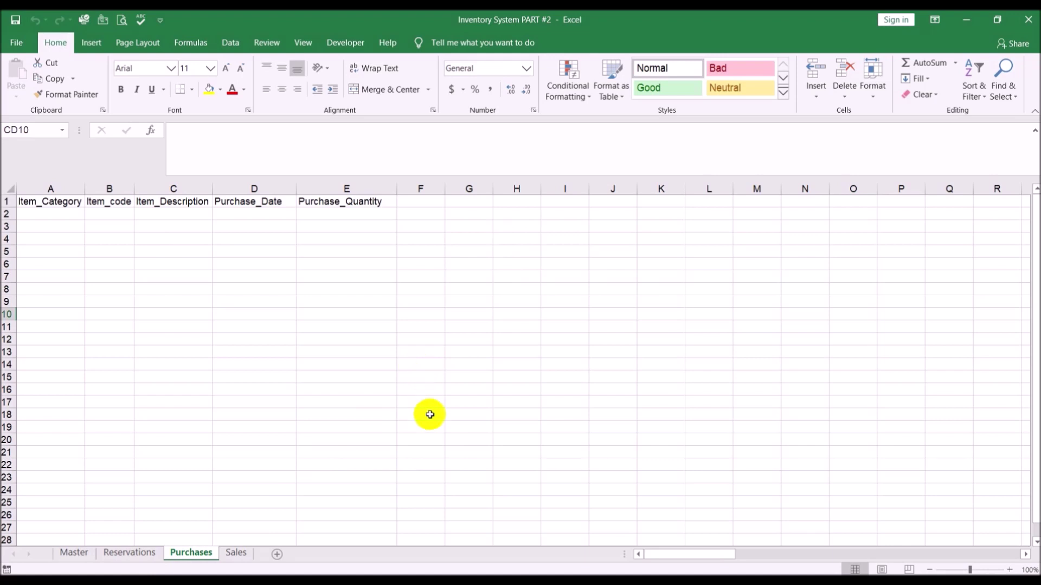
pyautogui.click(236, 553)
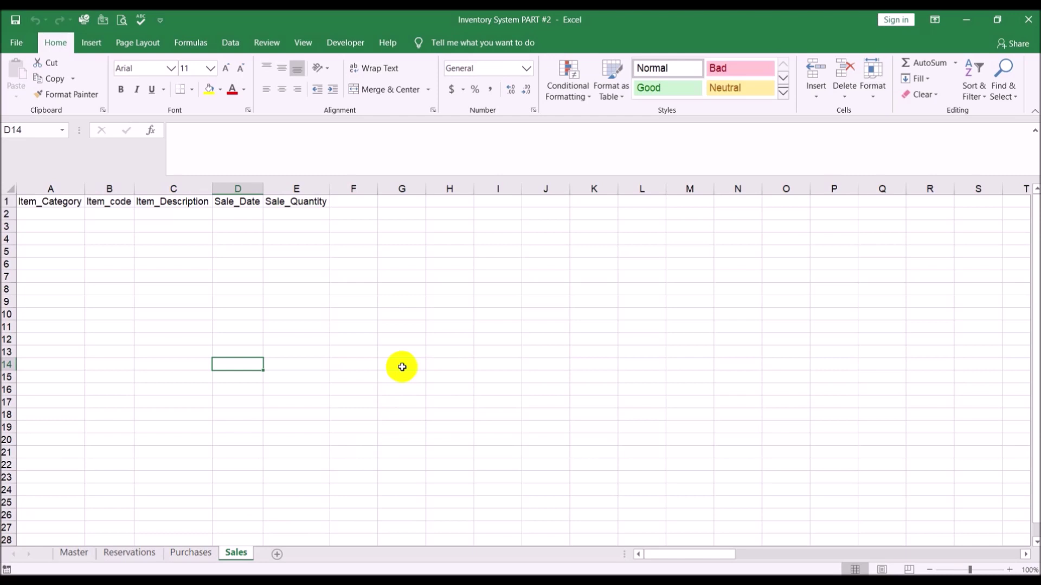
pyautogui.click(75, 552)
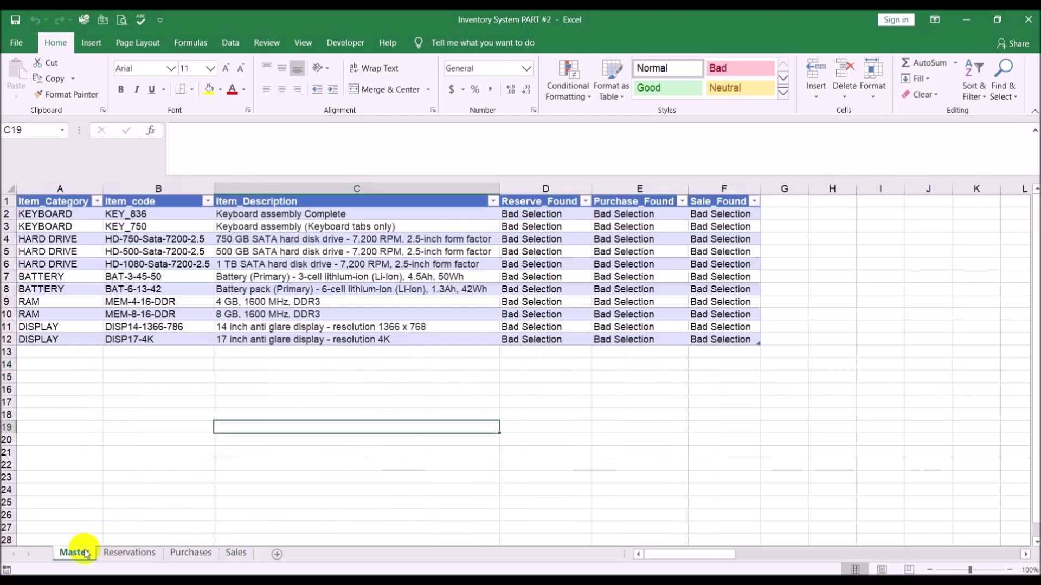
pyautogui.click(569, 395)
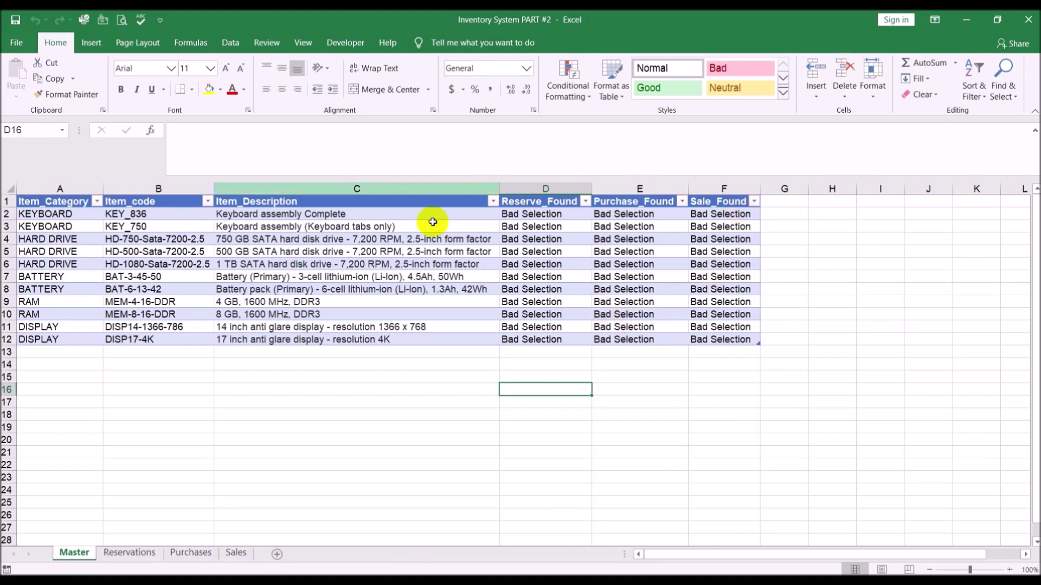
# Step: Add an "Opening Balance" column in G1 of the Master table and fit its width to the heading
pyautogui.click(776, 202)
pyautogui.write('Op')
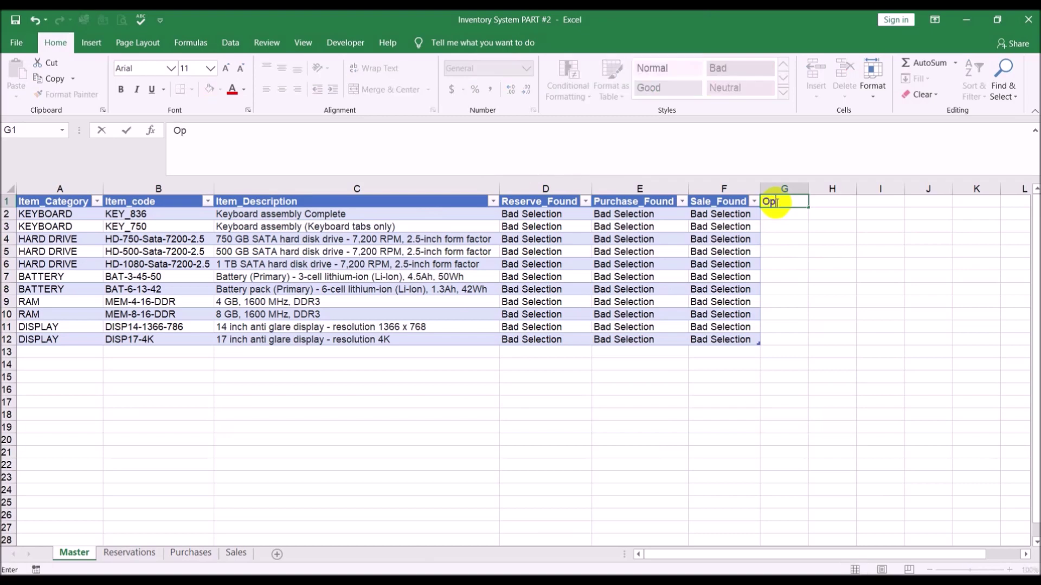
pyautogui.write('ening Balance')
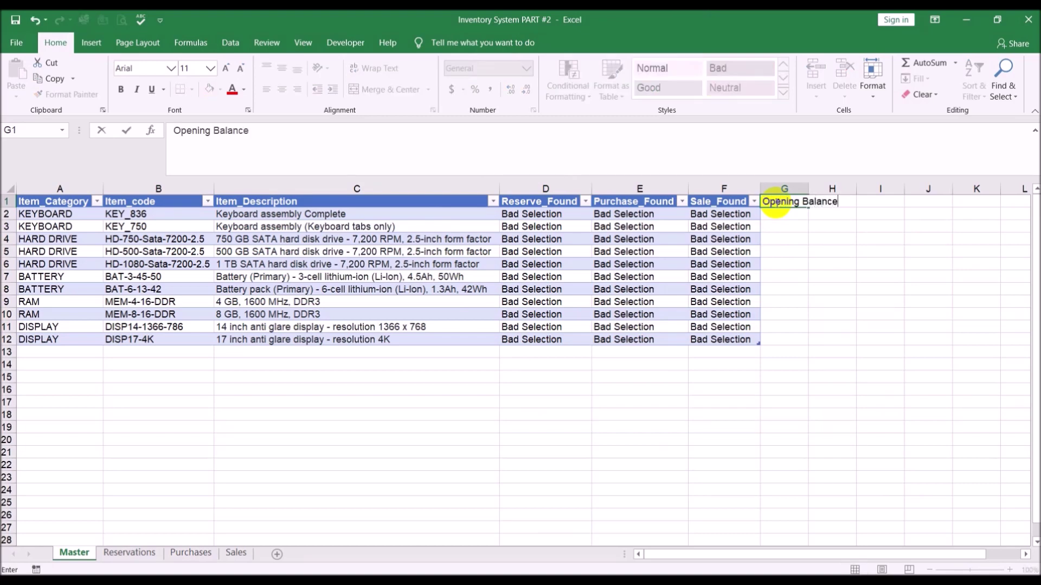
pyautogui.press('Return')
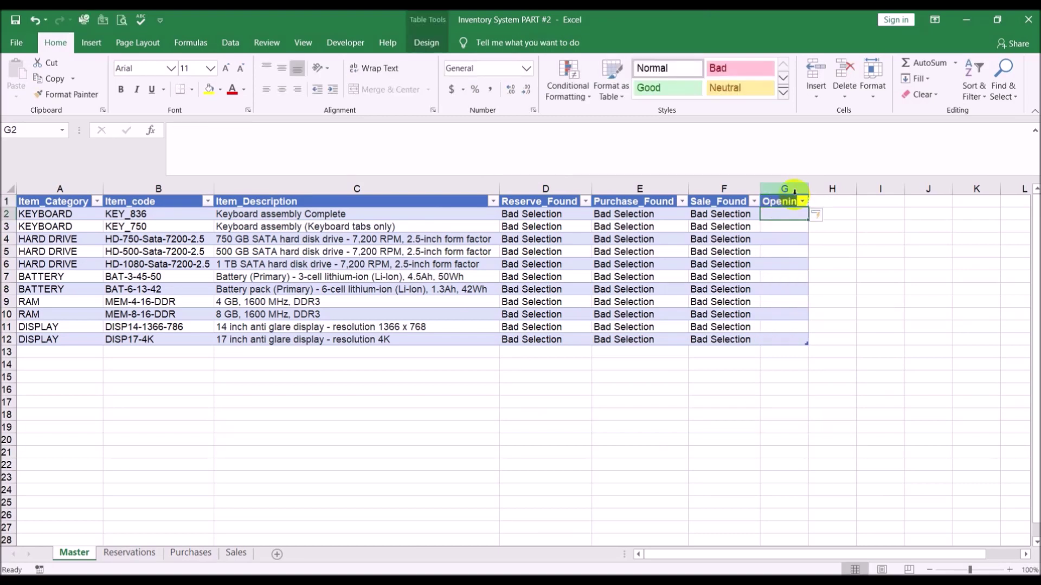
pyautogui.doubleClick(808, 187)
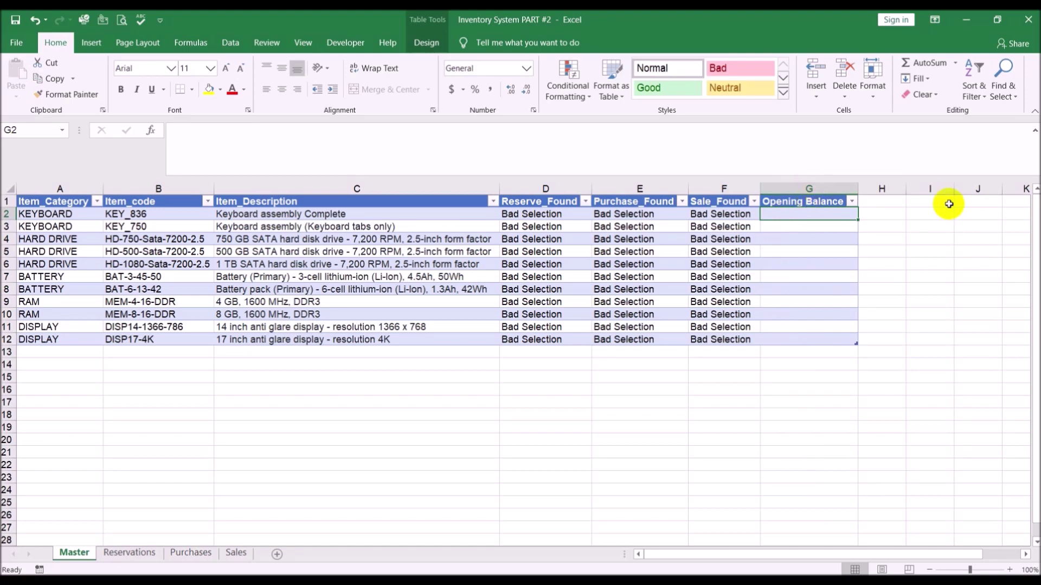
# Step: Enter an opening balance of 10 for every item in the Master table, cells G2 through G12
pyautogui.write('10')
pyautogui.press('Return')
pyautogui.write('10')
pyautogui.press('Return')
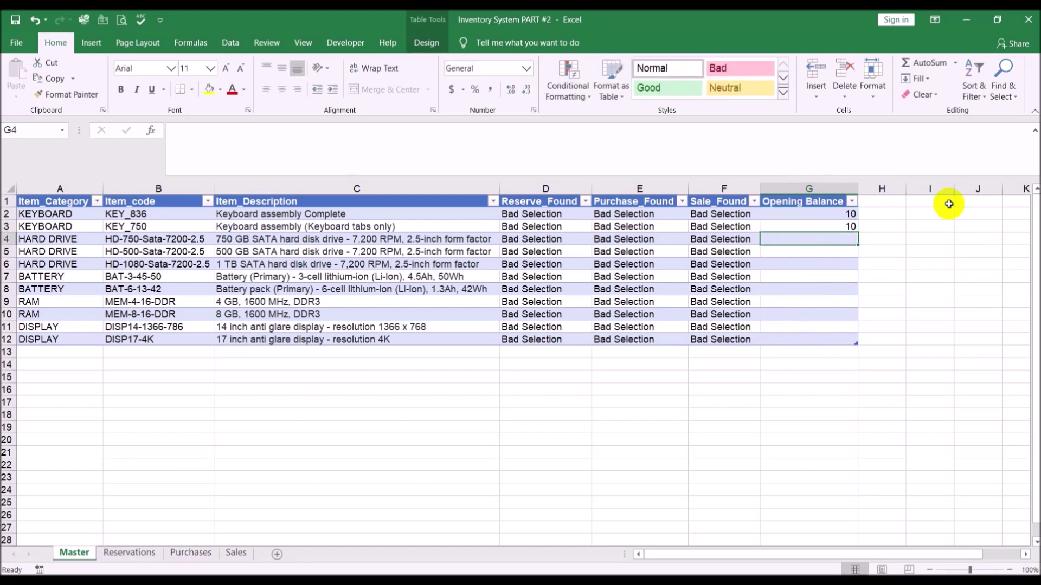
pyautogui.write('10')
pyautogui.press('Return')
pyautogui.write('10')
pyautogui.press('Return')
pyautogui.write('10')
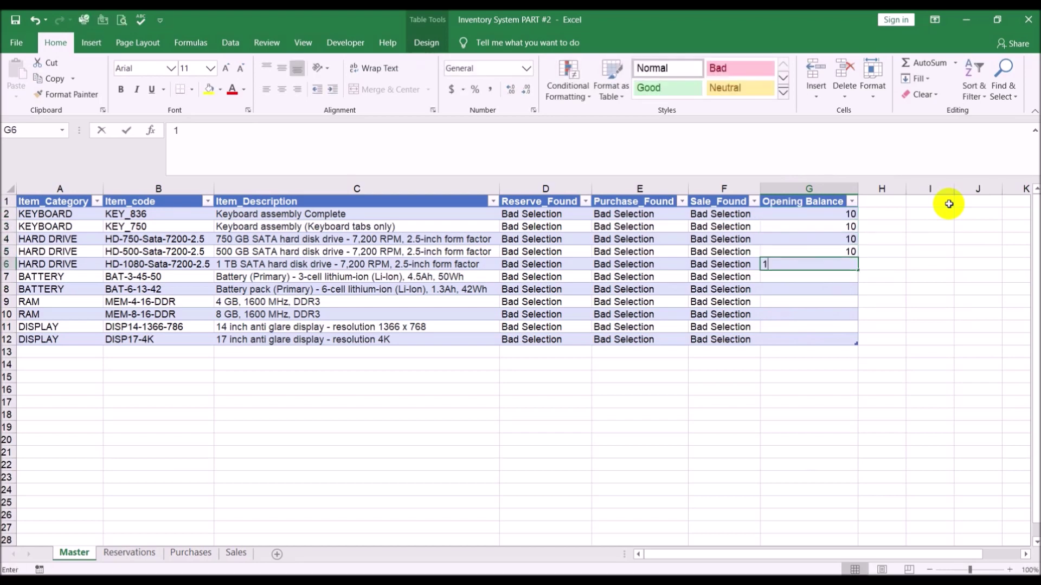
pyautogui.press('Return')
pyautogui.write('10')
pyautogui.press('Return')
pyautogui.write('10')
pyautogui.press('Return')
pyautogui.write('10')
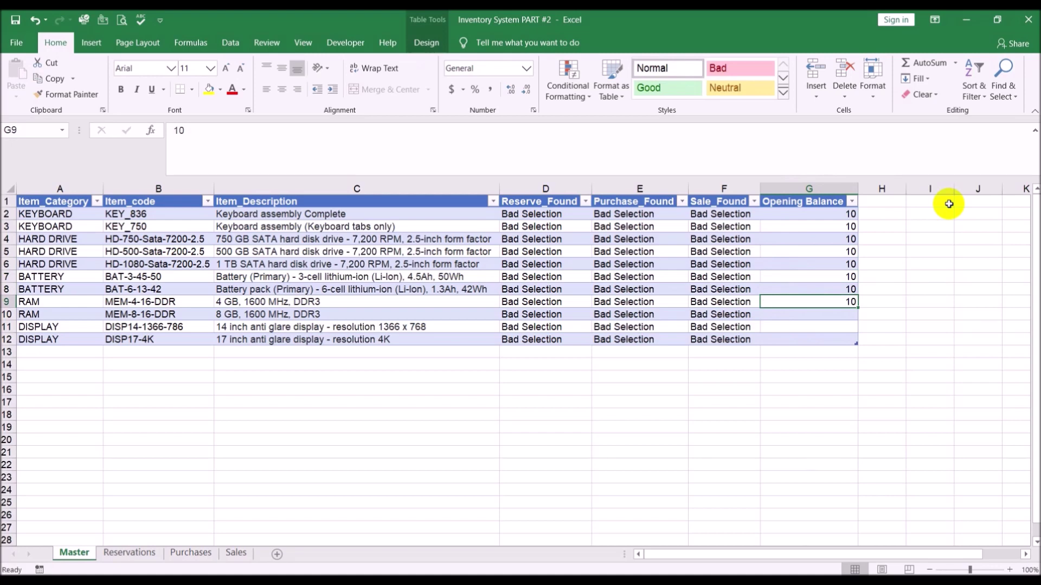
pyautogui.press('Return')
pyautogui.write('10')
pyautogui.press('Return')
pyautogui.write('10')
pyautogui.press('Return')
pyautogui.write('10')
pyautogui.press('Return')
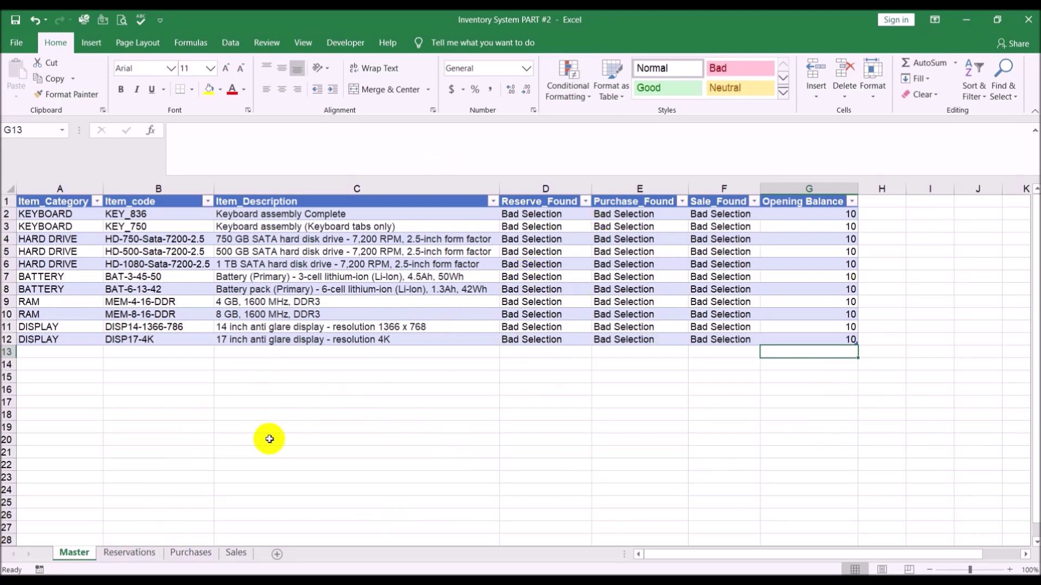
# Step: Add an "Available Balance" column in F1 of the Reservations table and fit its width to the heading
pyautogui.click(130, 553)
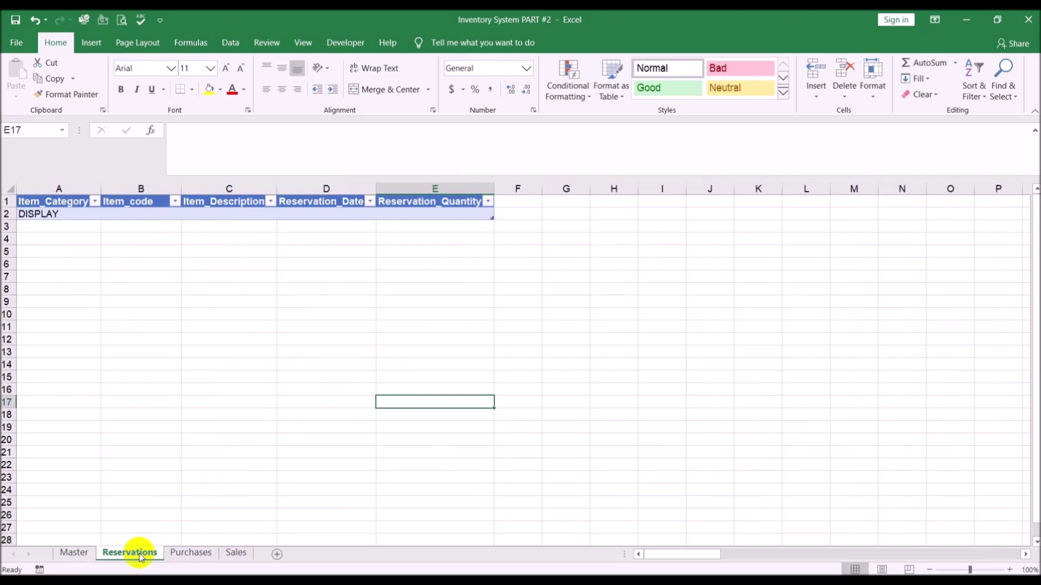
pyautogui.click(512, 206)
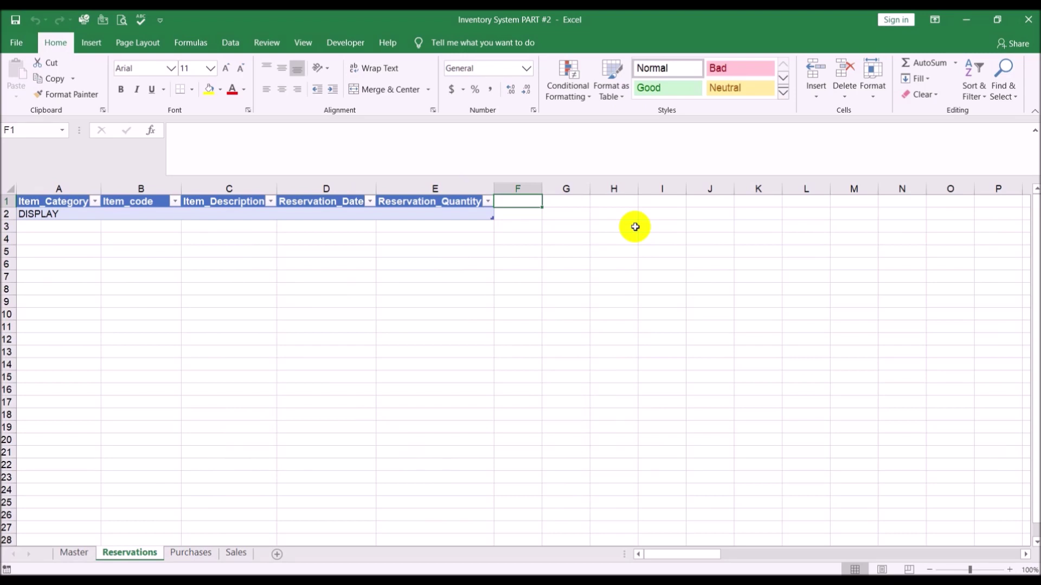
pyautogui.write('Ava')
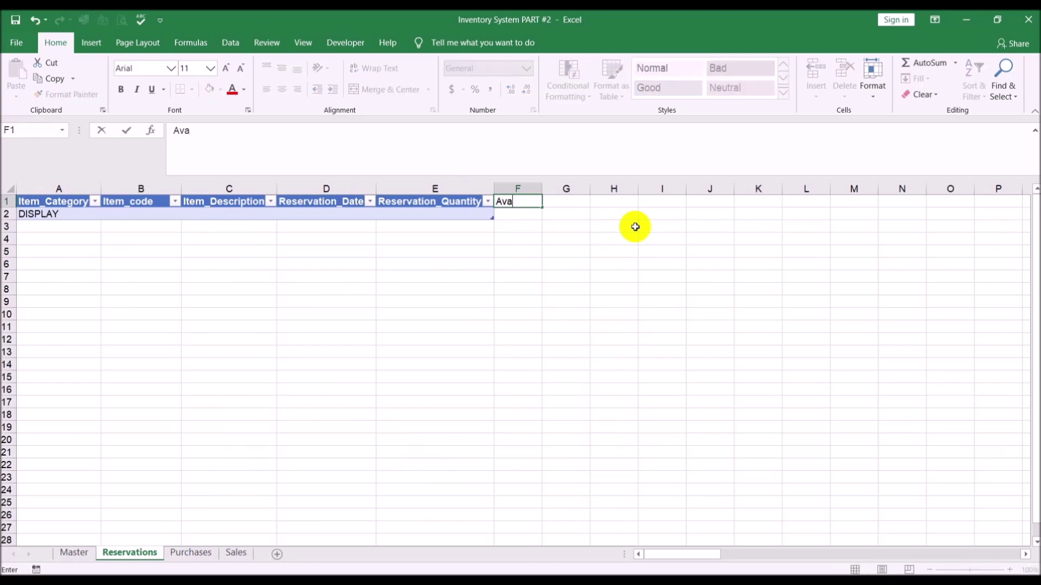
pyautogui.write('ilable Balance')
pyautogui.press('Return')
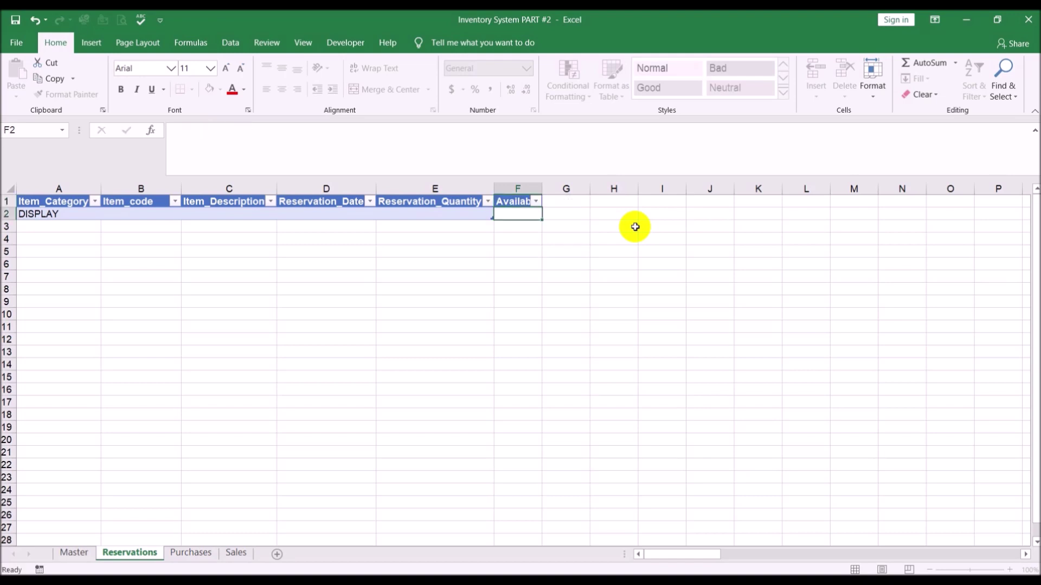
pyautogui.doubleClick(541, 187)
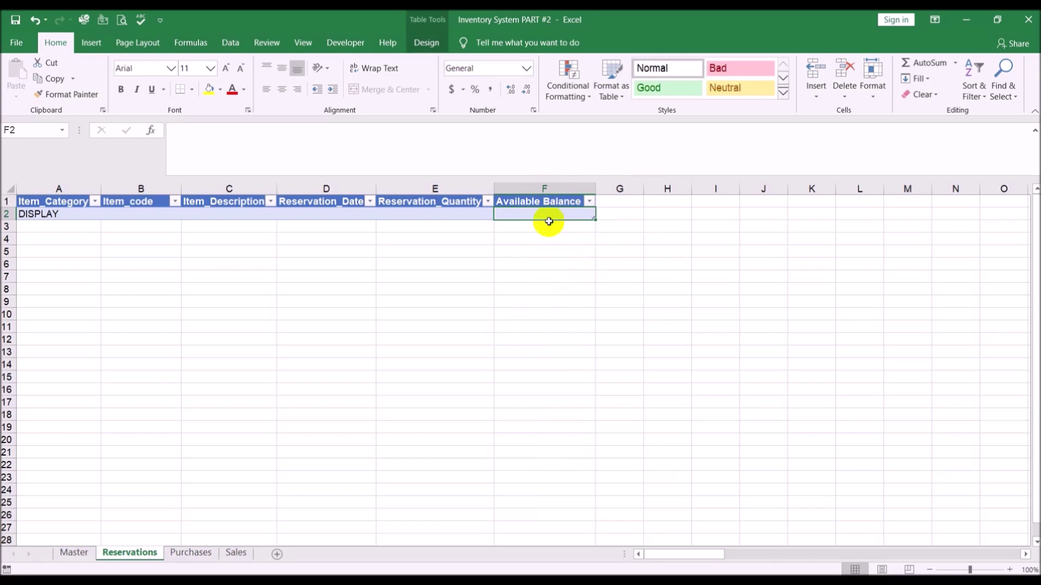
pyautogui.click(545, 191)
pyautogui.click(541, 215)
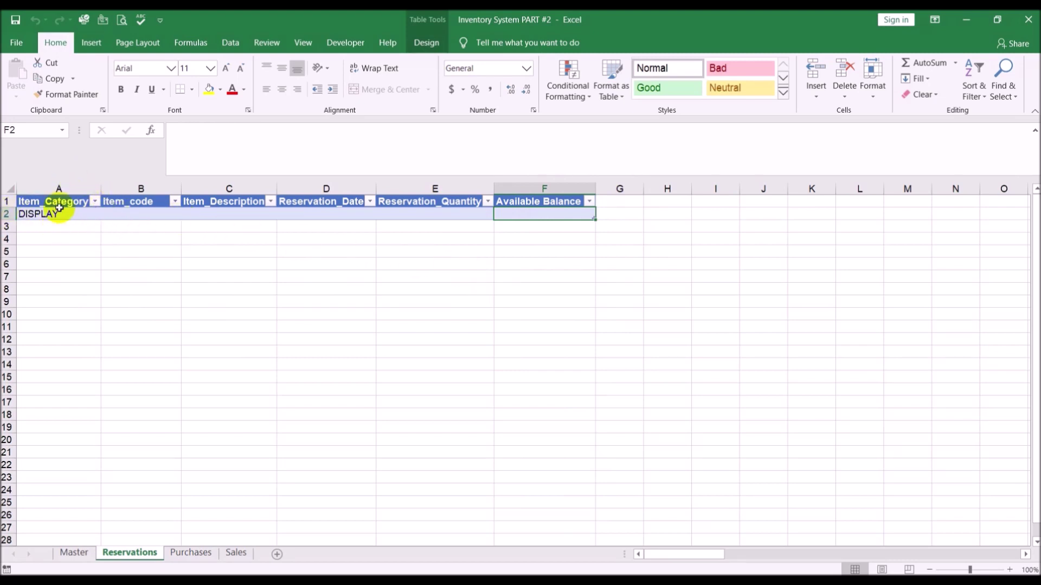
# Step: Choose DISP14-1366-786 as the item code in B2 of the Reservations table and fit column B to its contents
pyautogui.click(131, 220)
pyautogui.click(166, 214)
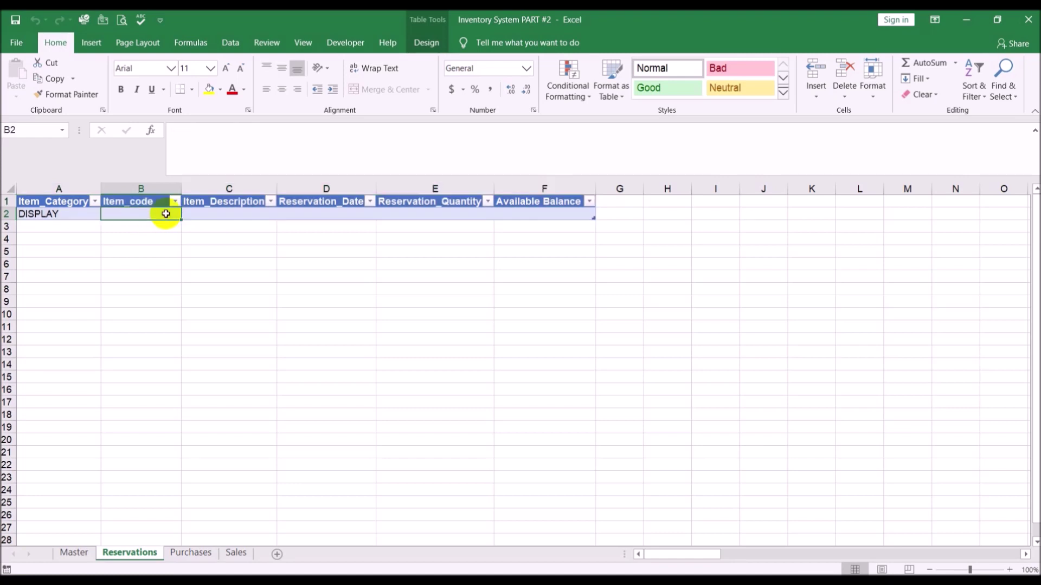
pyautogui.click(187, 214)
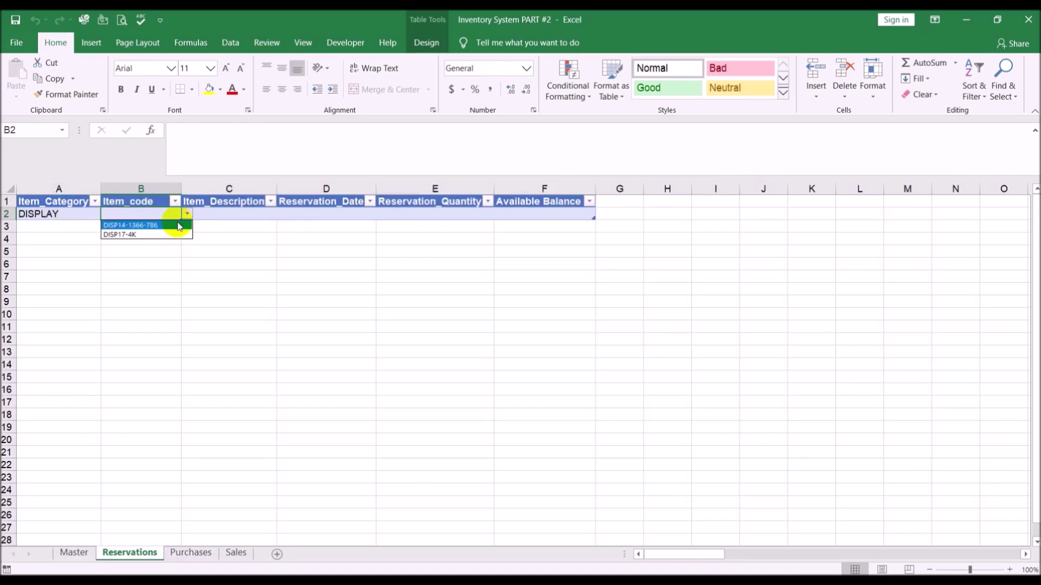
pyautogui.click(180, 226)
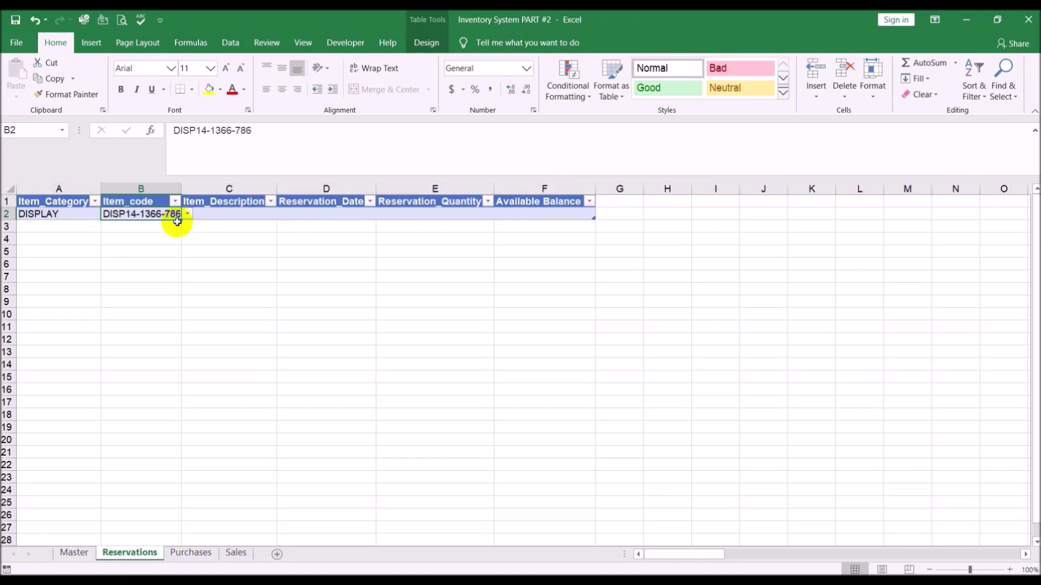
pyautogui.doubleClick(179, 182)
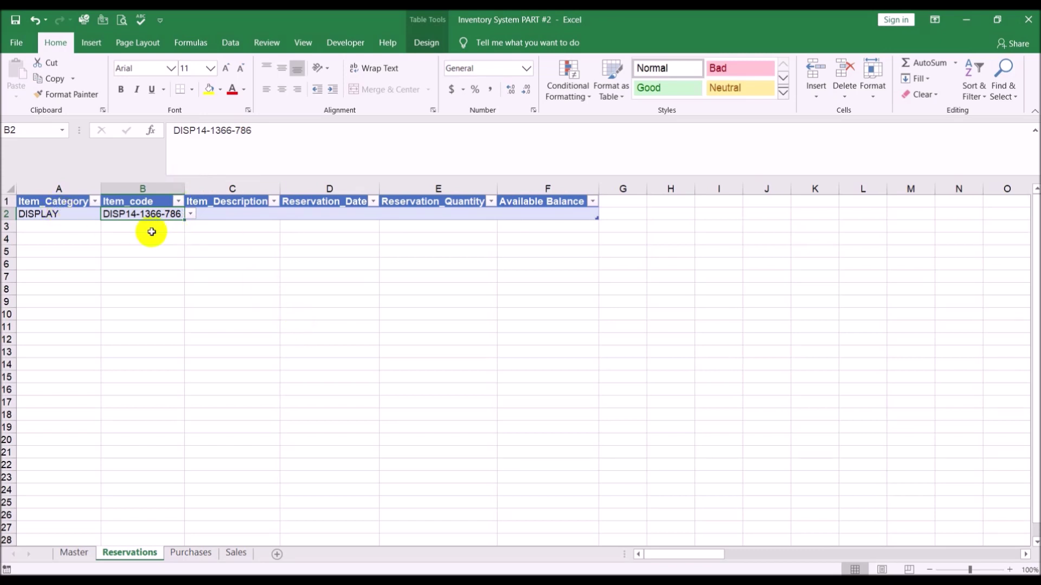
# Step: Enter =VLOOKUP(B2,Master!B:C,2,FALSE) in C2 of the Reservations table and fit column C to its contents
pyautogui.click(246, 213)
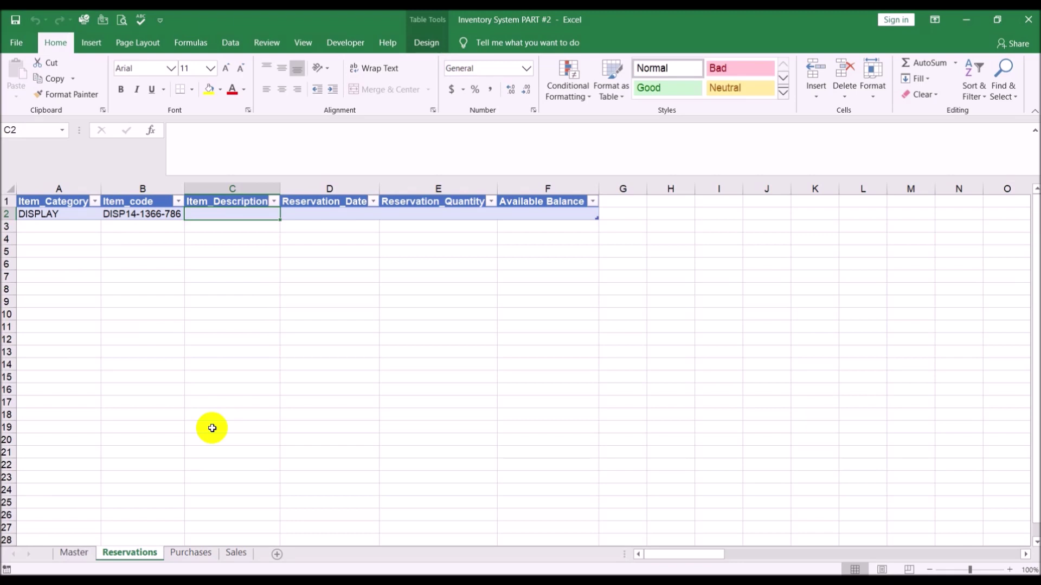
pyautogui.write('=vl')
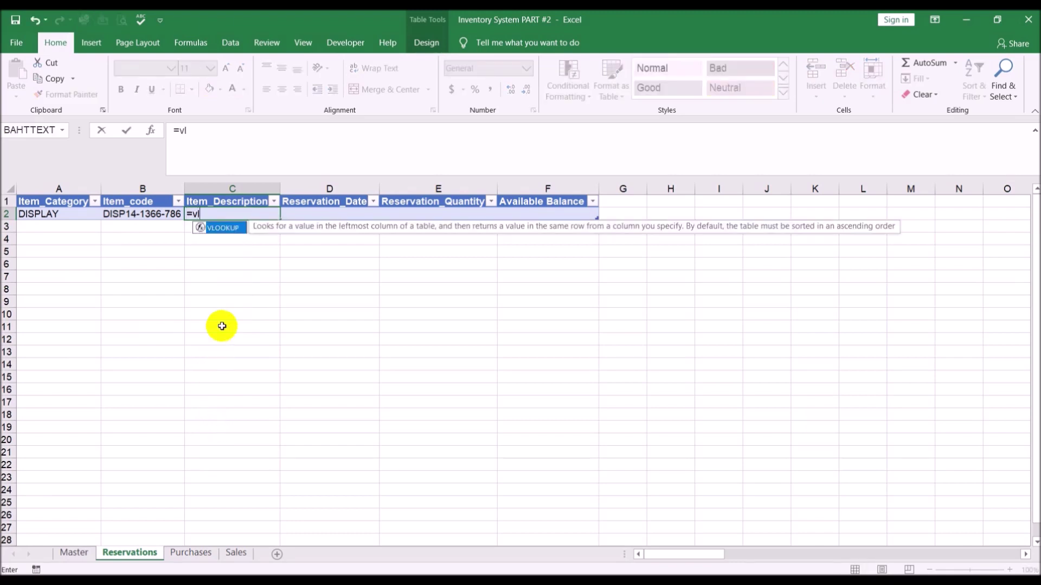
pyautogui.doubleClick(226, 228)
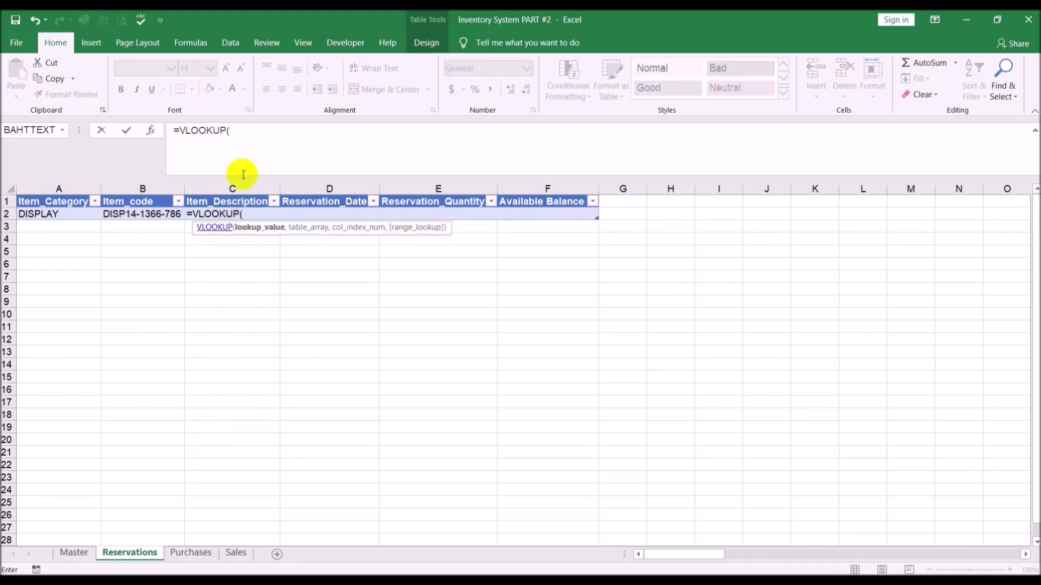
pyautogui.click(261, 132)
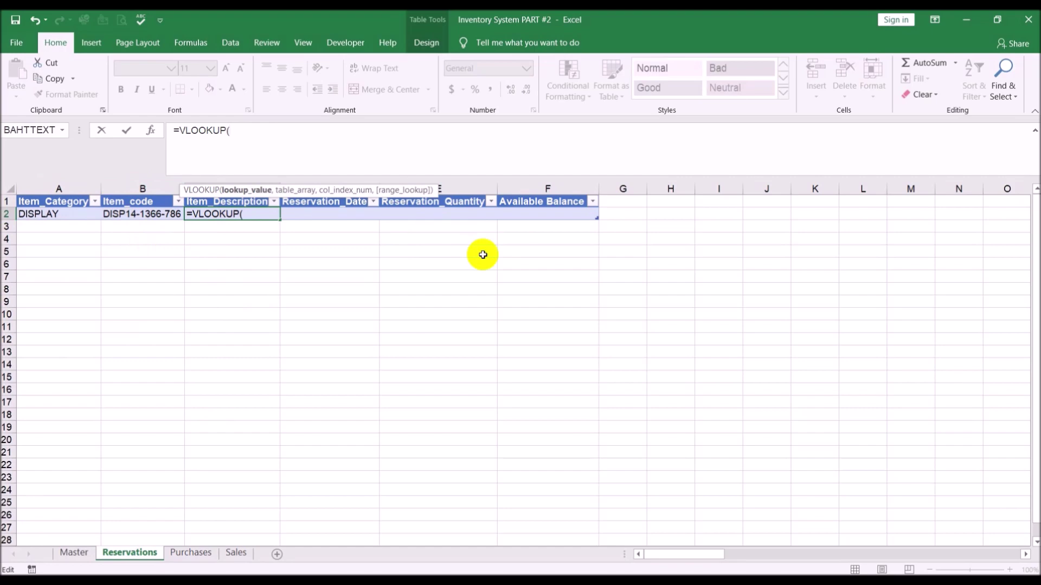
pyautogui.write('B2,')
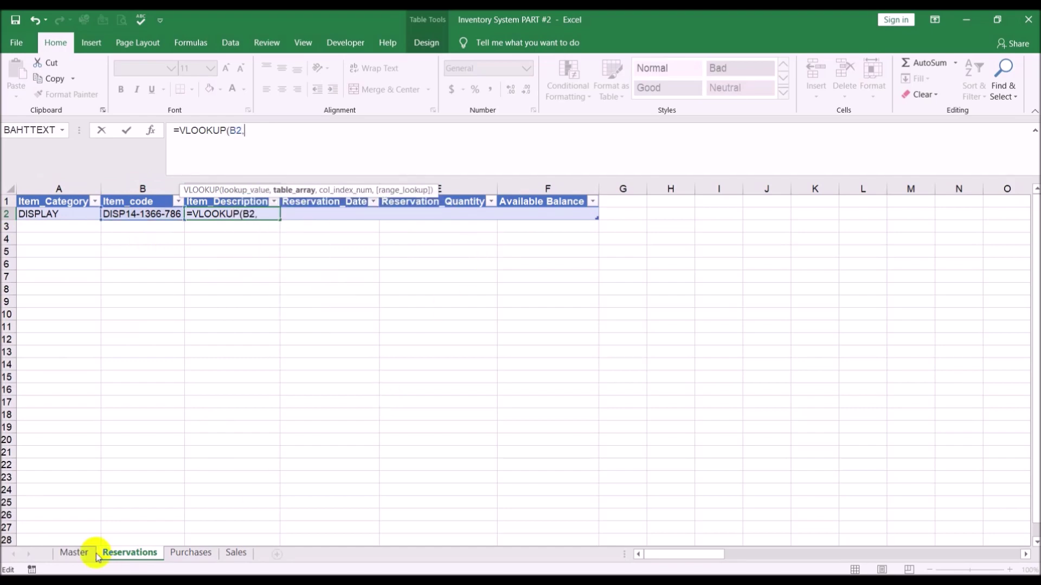
pyautogui.click(74, 552)
pyautogui.click(135, 187)
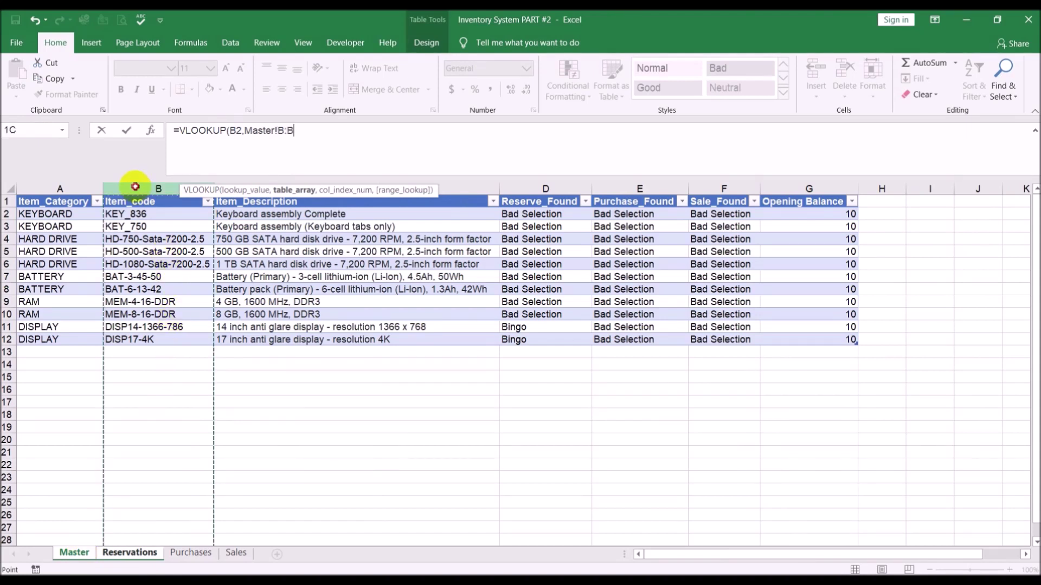
pyautogui.moveTo(135, 186); pyautogui.dragTo(249, 202)
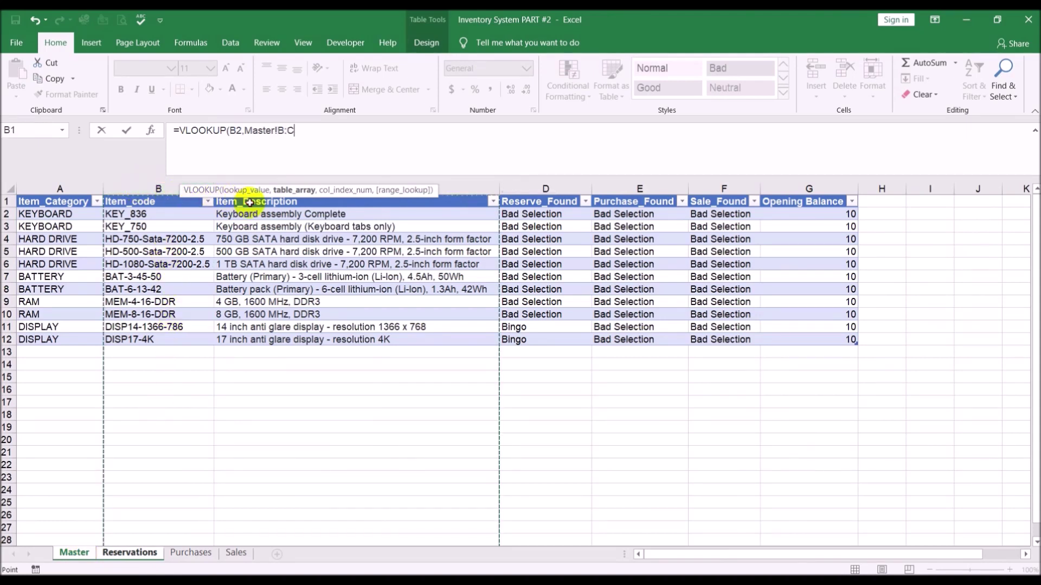
pyautogui.write(',2,false')
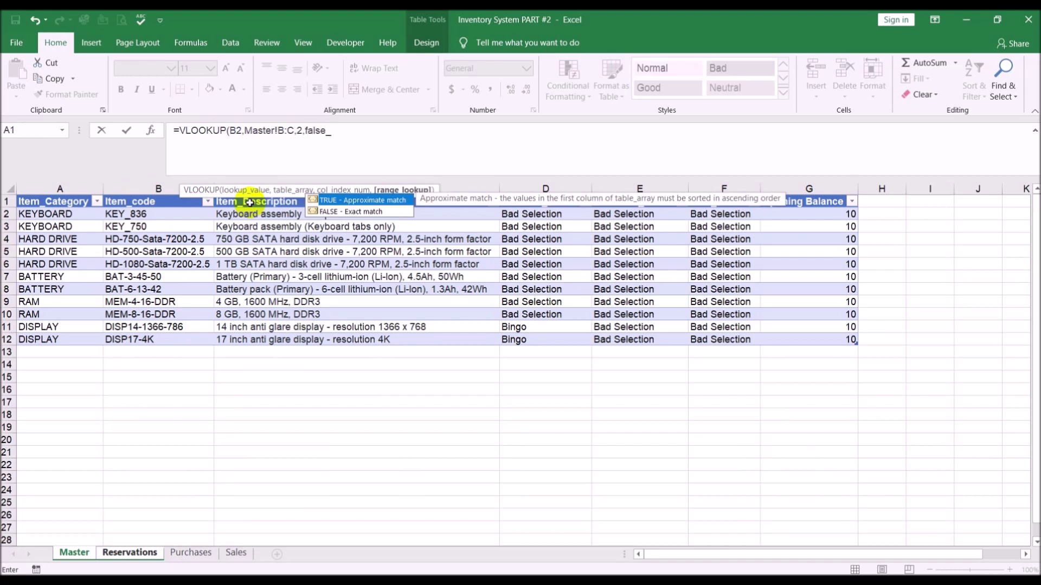
pyautogui.write(')')
pyautogui.press('Return')
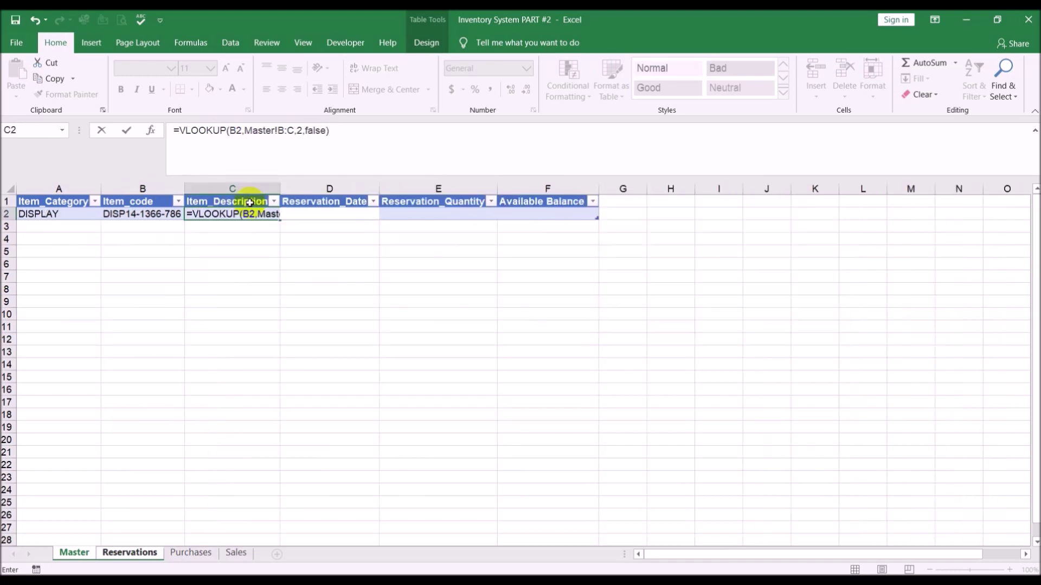
pyautogui.doubleClick(281, 188)
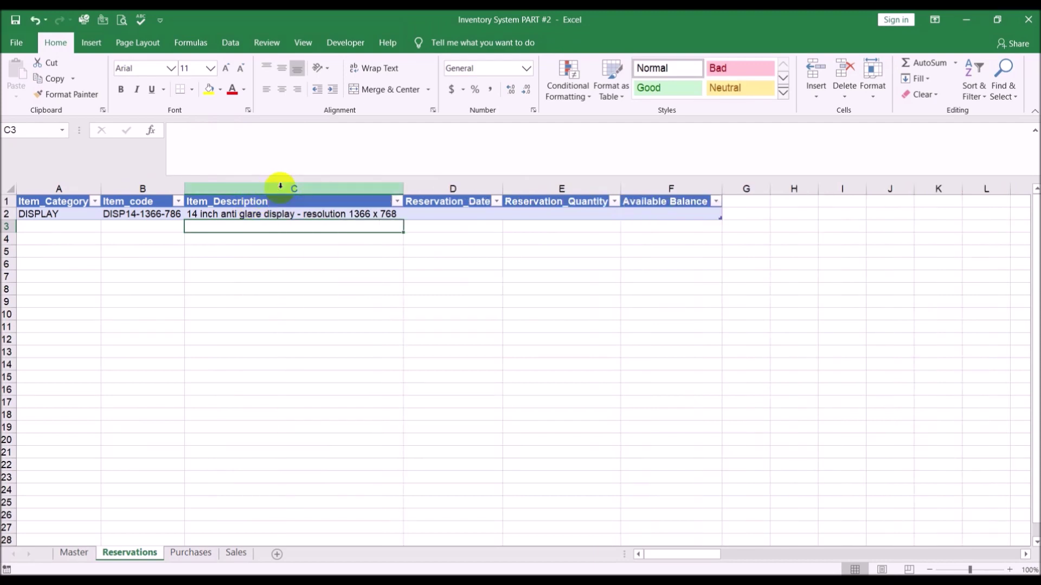
# Step: Clear the item code in B2 of Reservations to test the lookup, and check the item codes on the Master sheet
pyautogui.click(116, 215)
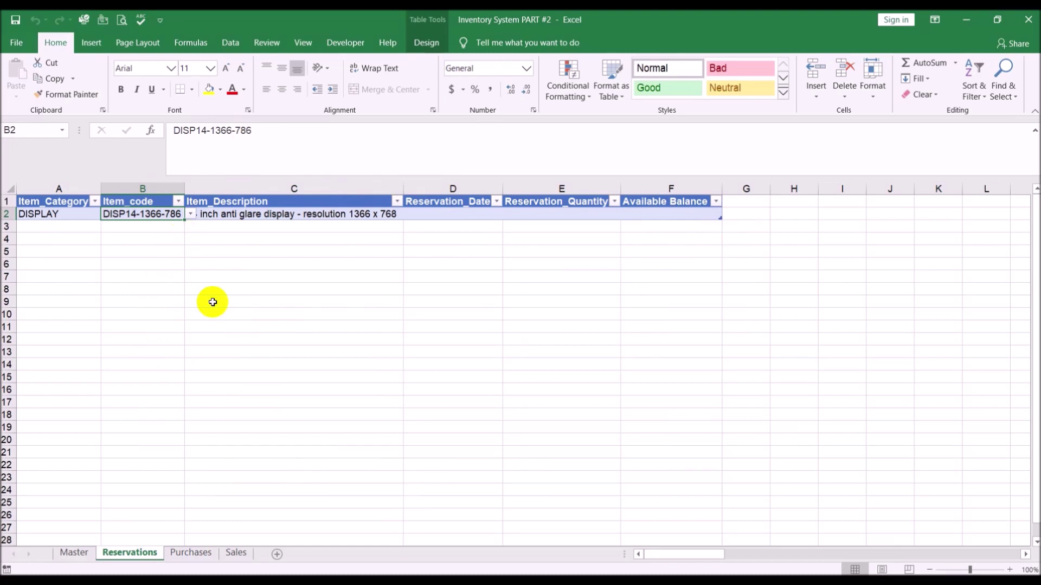
pyautogui.press('Delete')
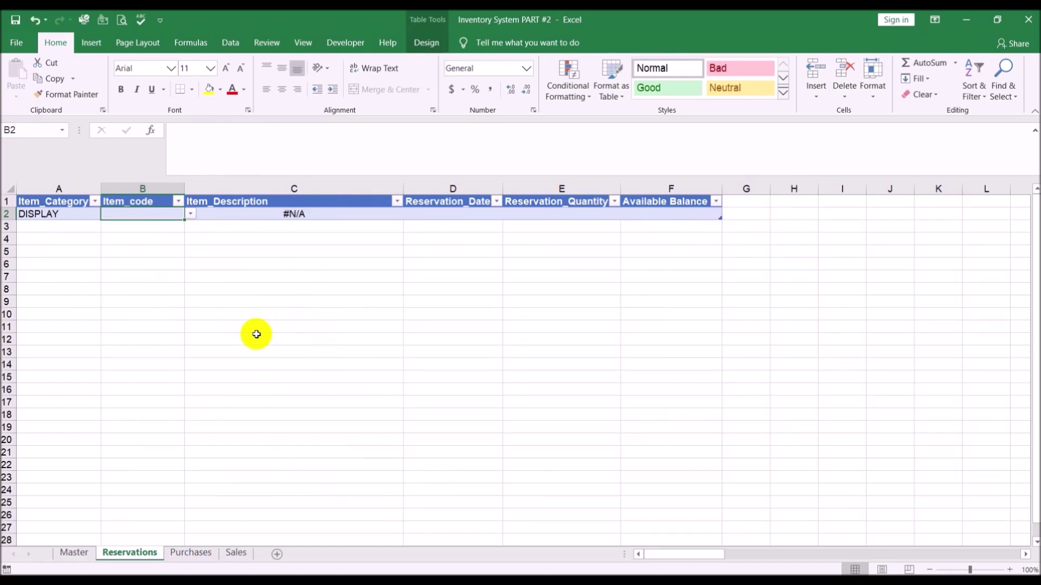
pyautogui.click(84, 554)
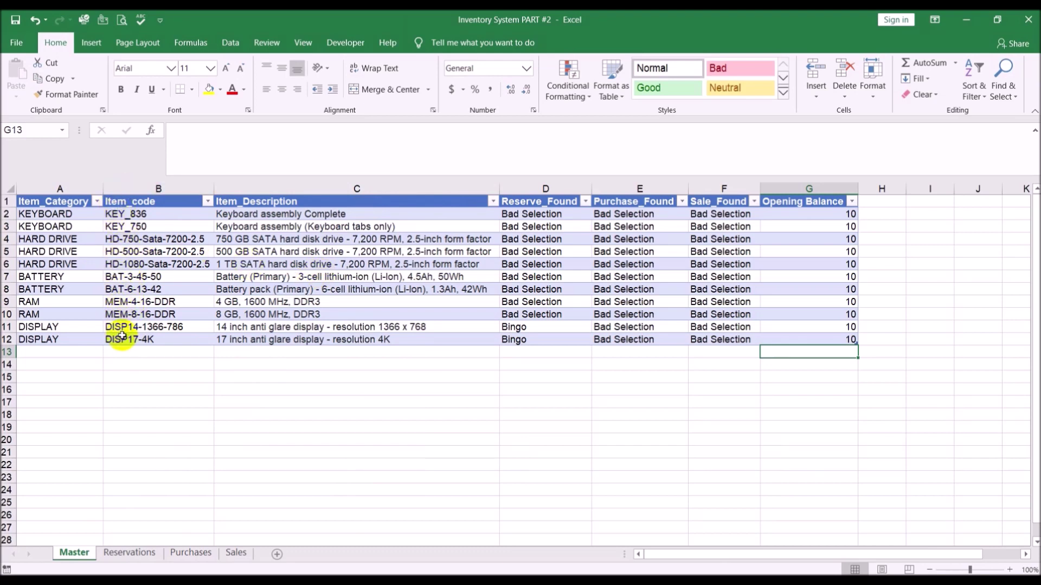
pyautogui.click(117, 556)
# Step: Wrap the C2 lookup in IFERROR with an empty text fallback: =IFERROR(VLOOKUP(B2,Master!B:C,2,FALSE),"")
pyautogui.click(308, 213)
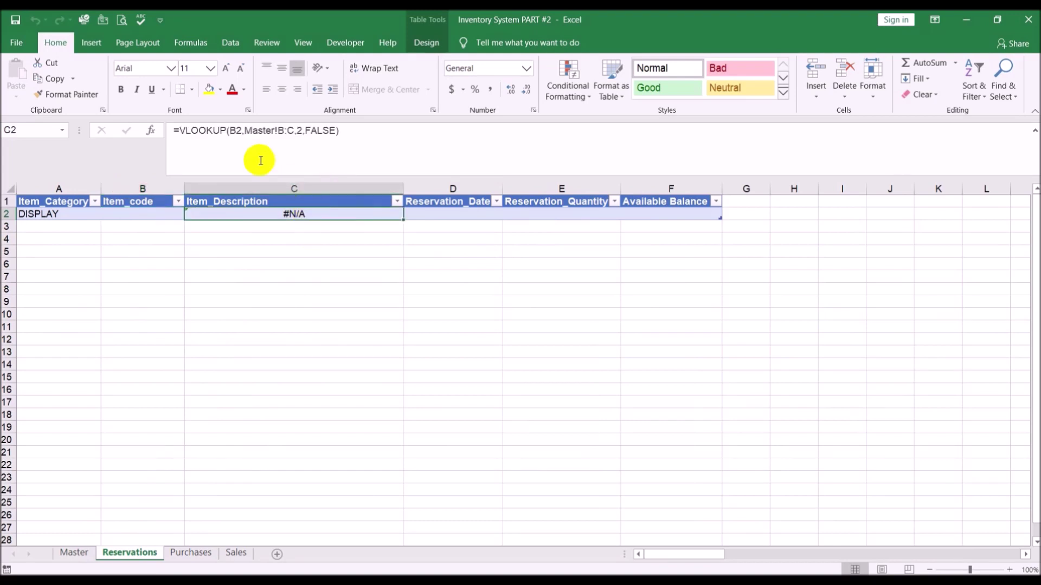
pyautogui.click(181, 131)
pyautogui.write('if')
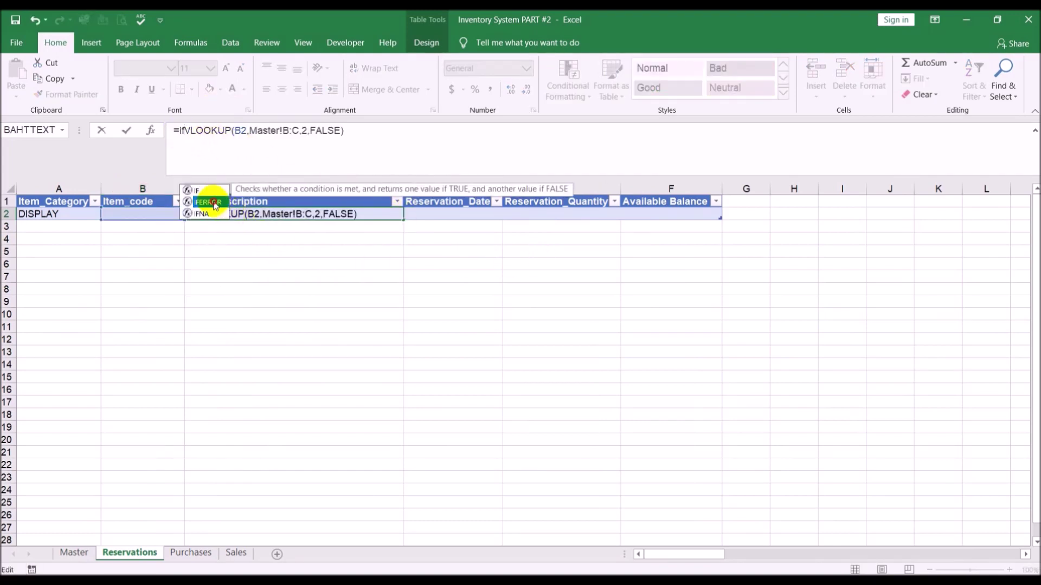
pyautogui.doubleClick(208, 202)
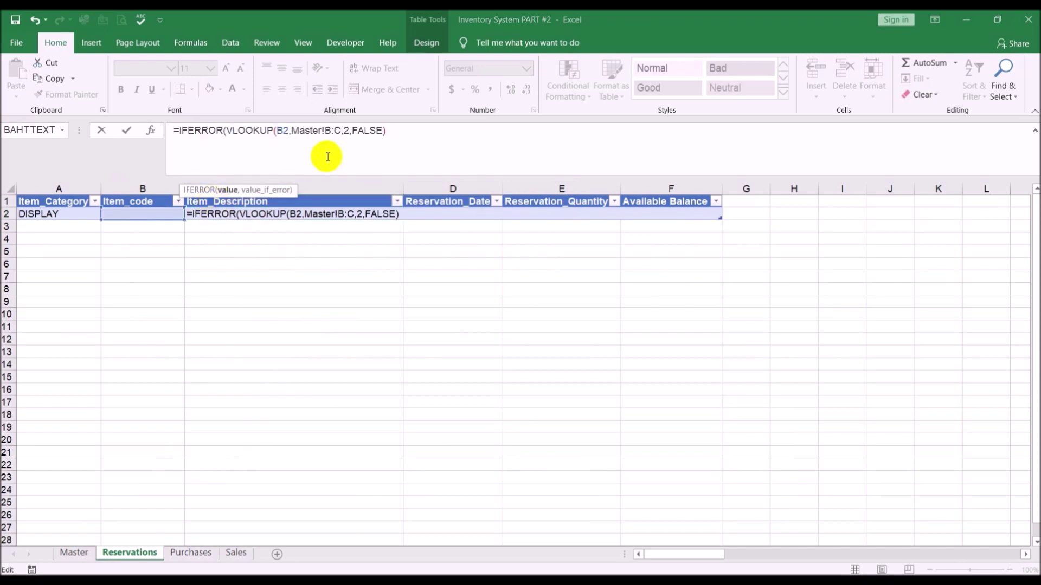
pyautogui.click(400, 131)
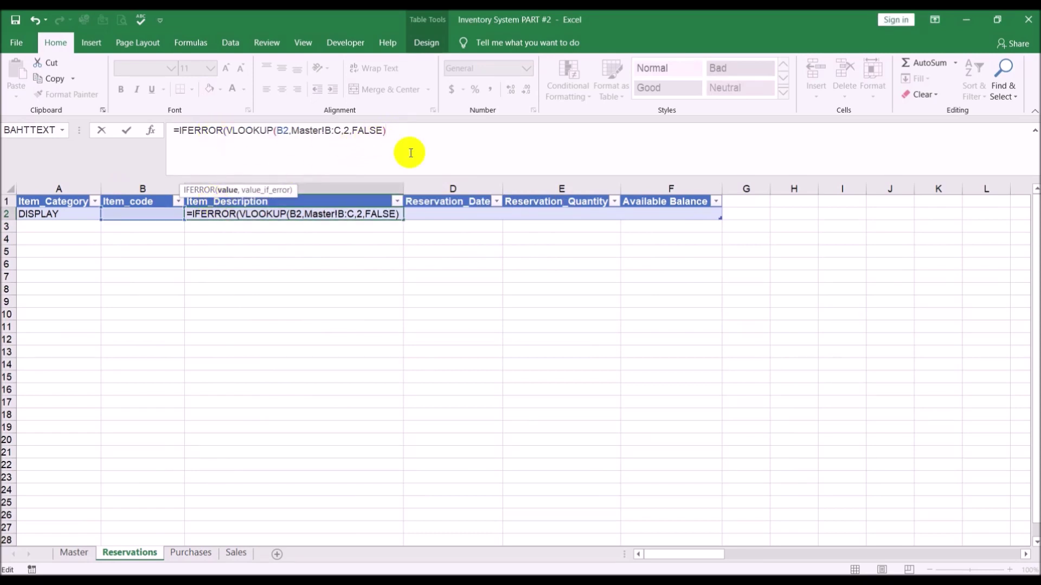
pyautogui.write(',')
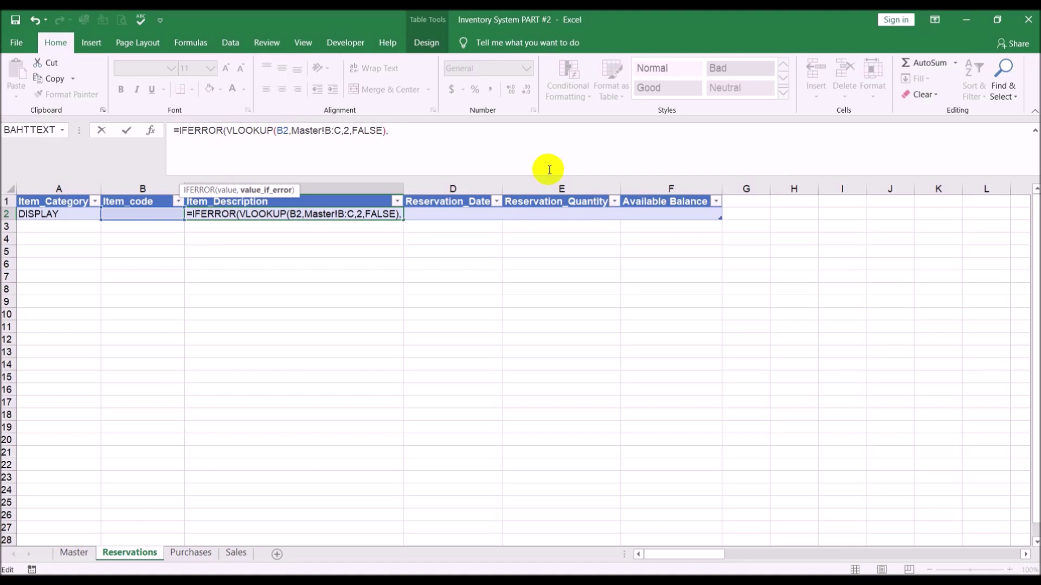
pyautogui.write('""')
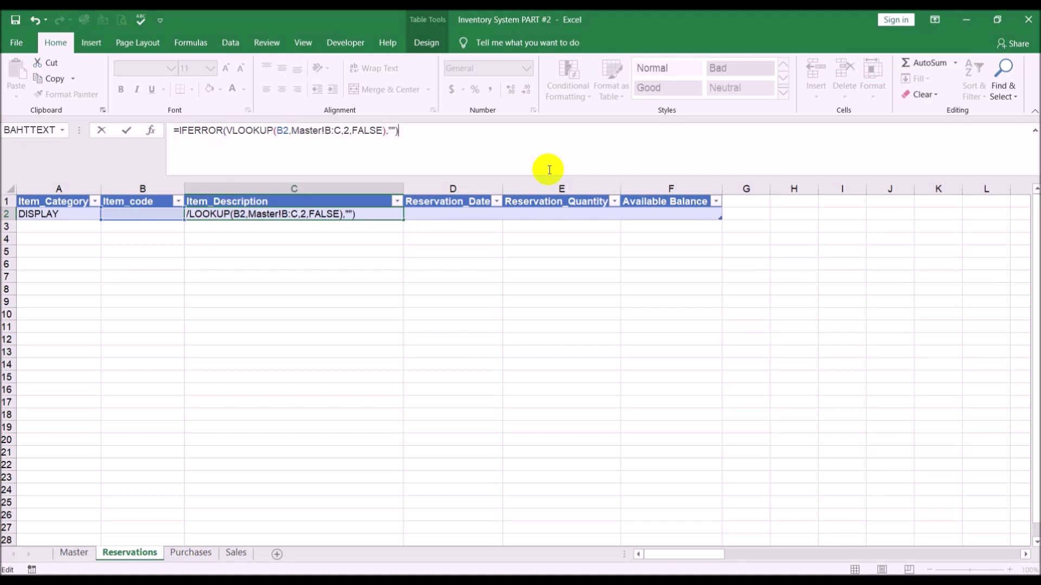
pyautogui.press('Return')
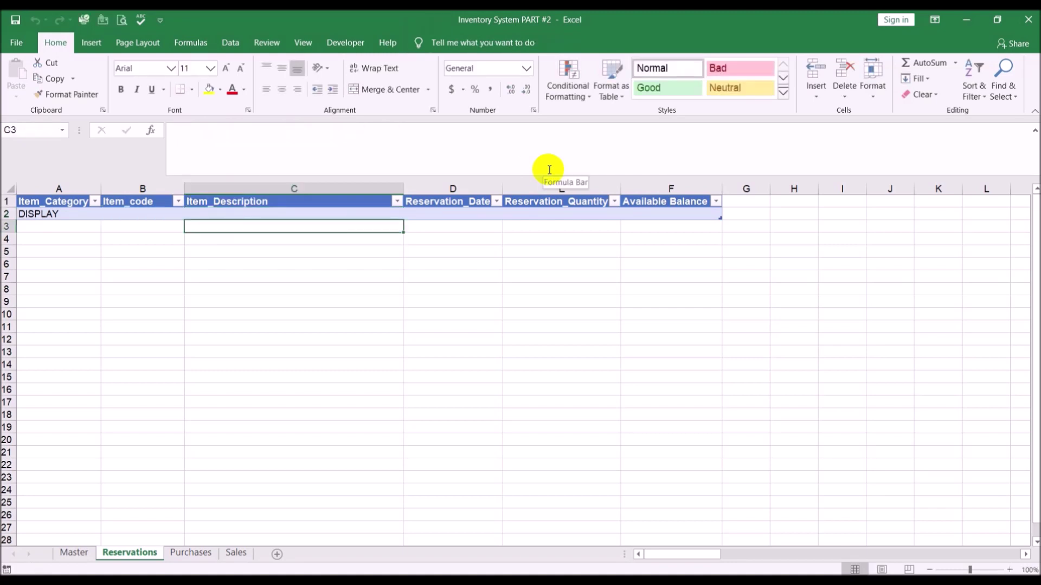
# Step: Test the description lookup by choosing DISP14-1366-786 in B2, clearing it, and choosing it again
pyautogui.click(130, 216)
pyautogui.click(191, 215)
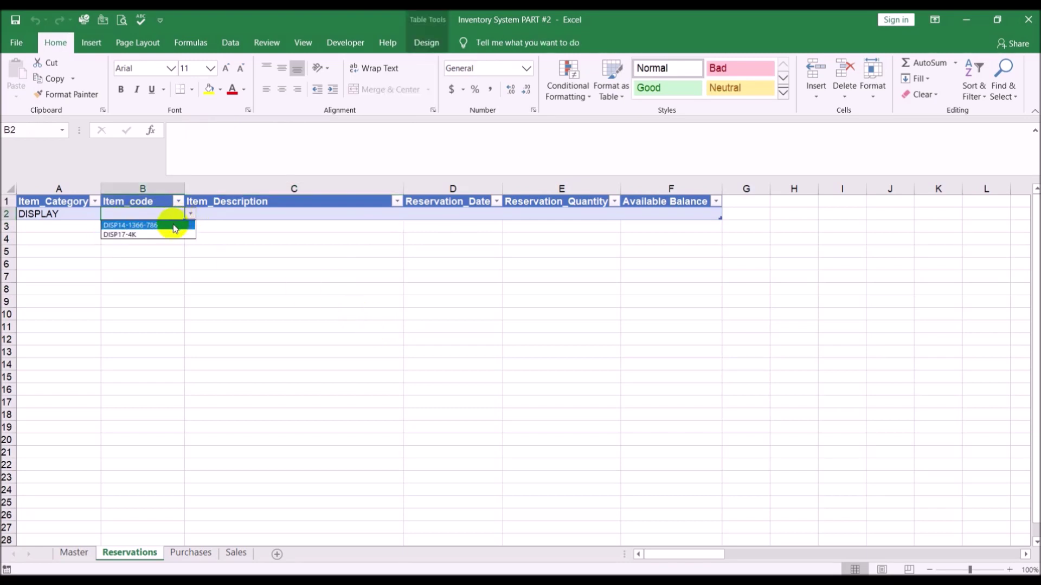
pyautogui.click(174, 225)
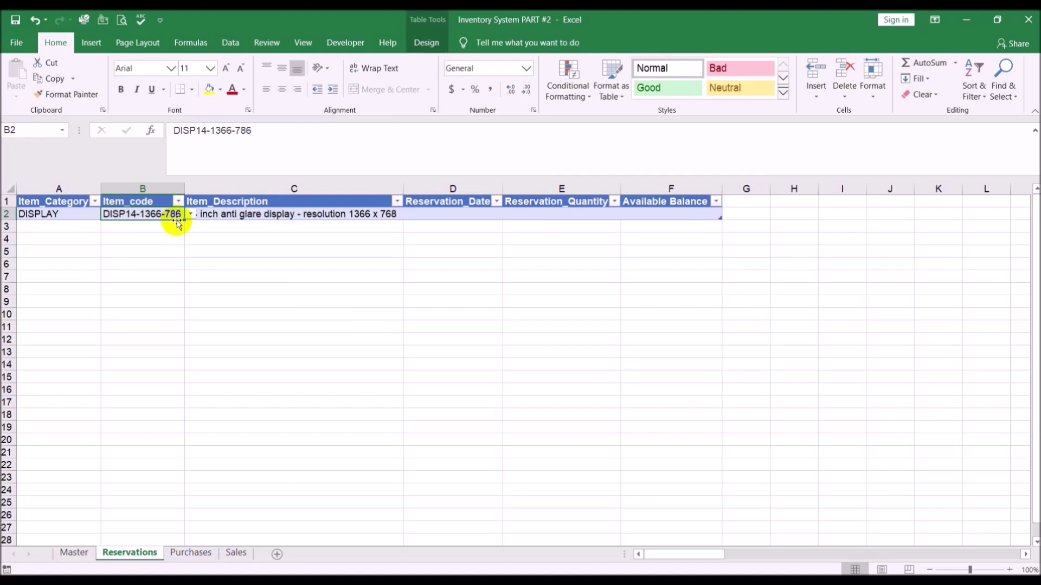
pyautogui.press('Delete')
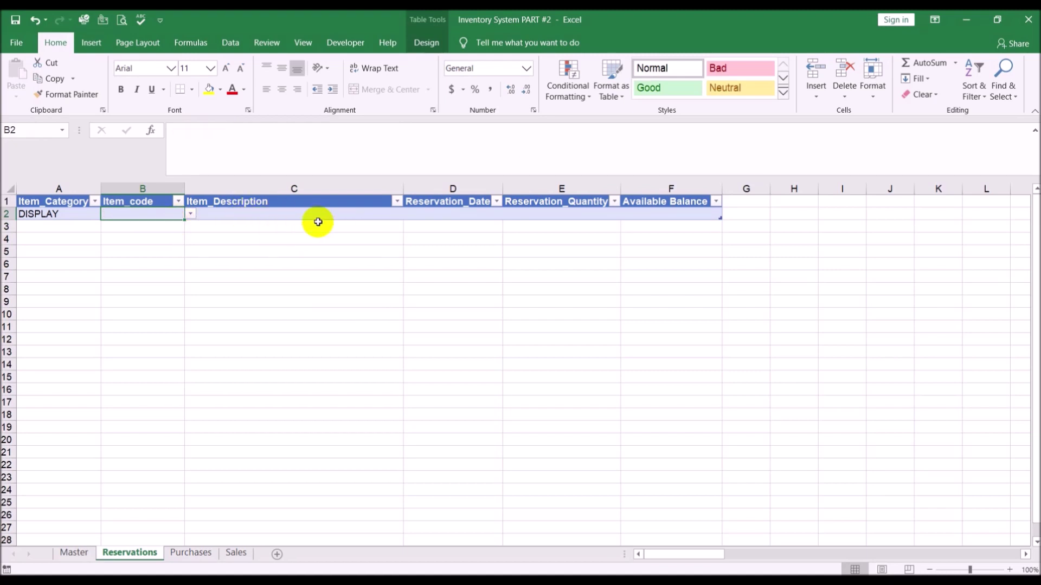
pyautogui.click(190, 214)
pyautogui.click(159, 225)
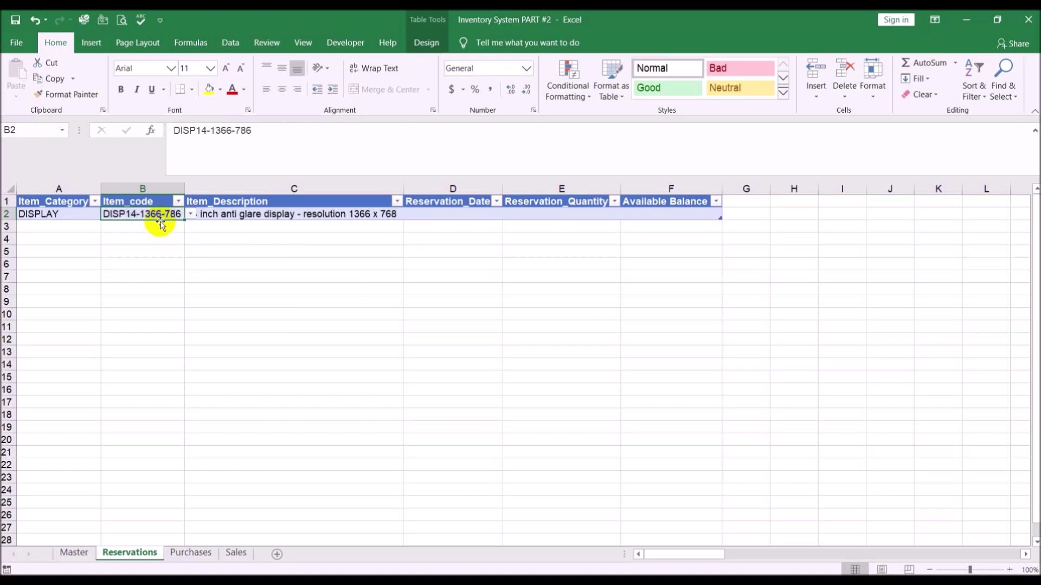
pyautogui.click(362, 289)
pyautogui.click(485, 249)
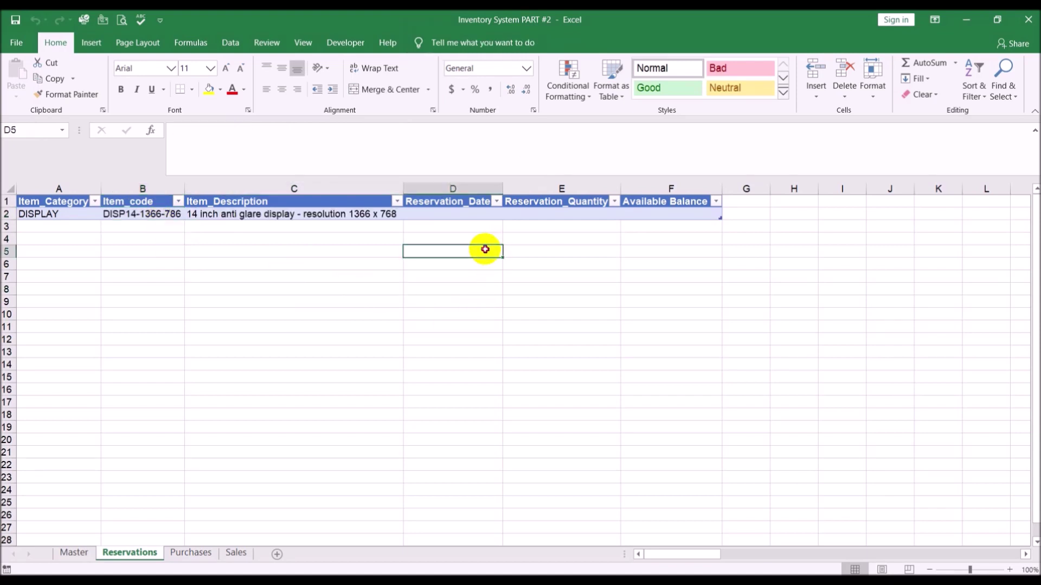
# Step: Format the Reservation_Date column D as a date in the 14-Mar-12 style
pyautogui.click(474, 187)
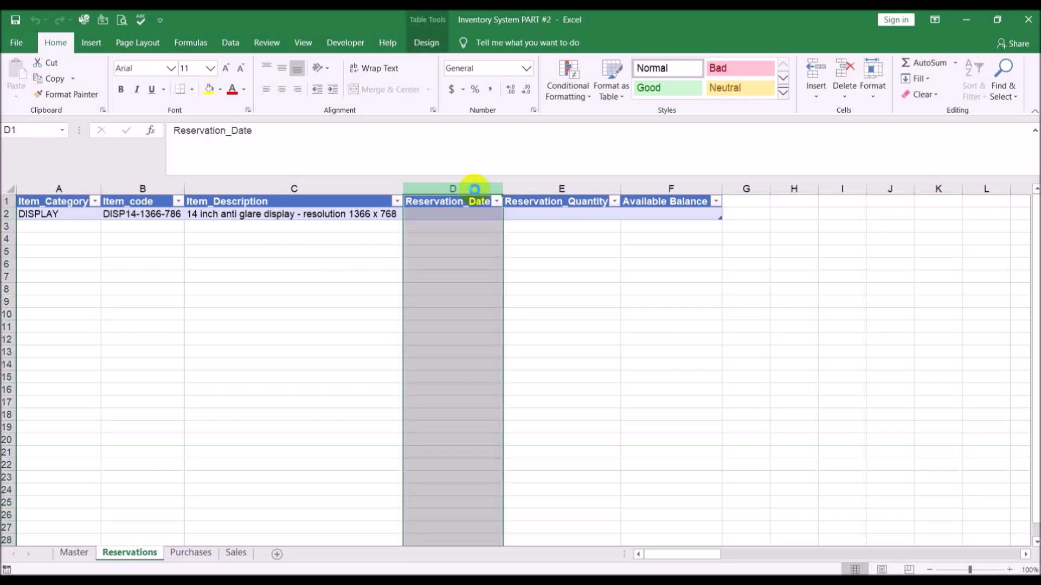
pyautogui.rightClick(475, 189)
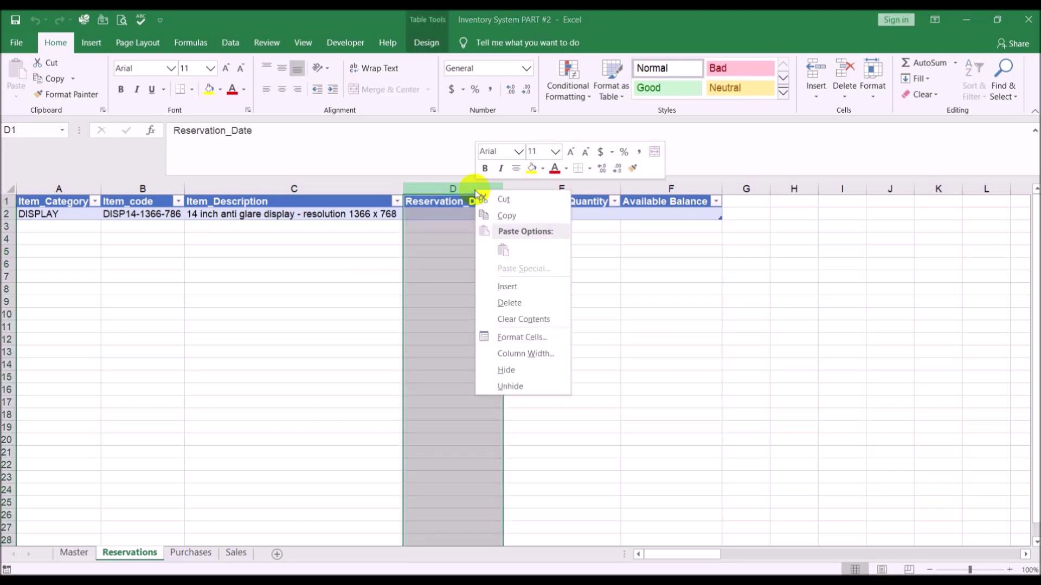
pyautogui.click(499, 339)
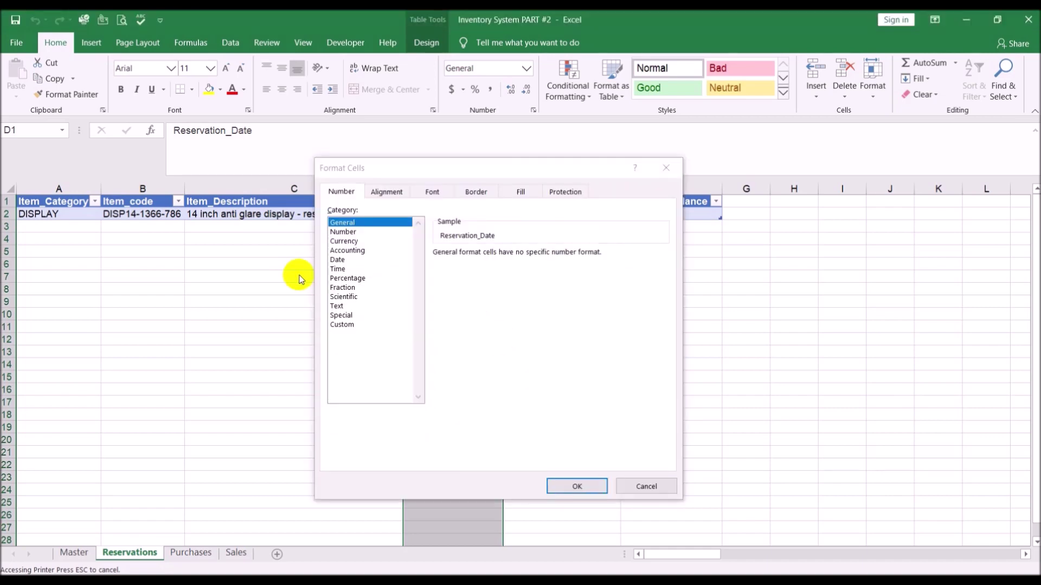
pyautogui.click(340, 260)
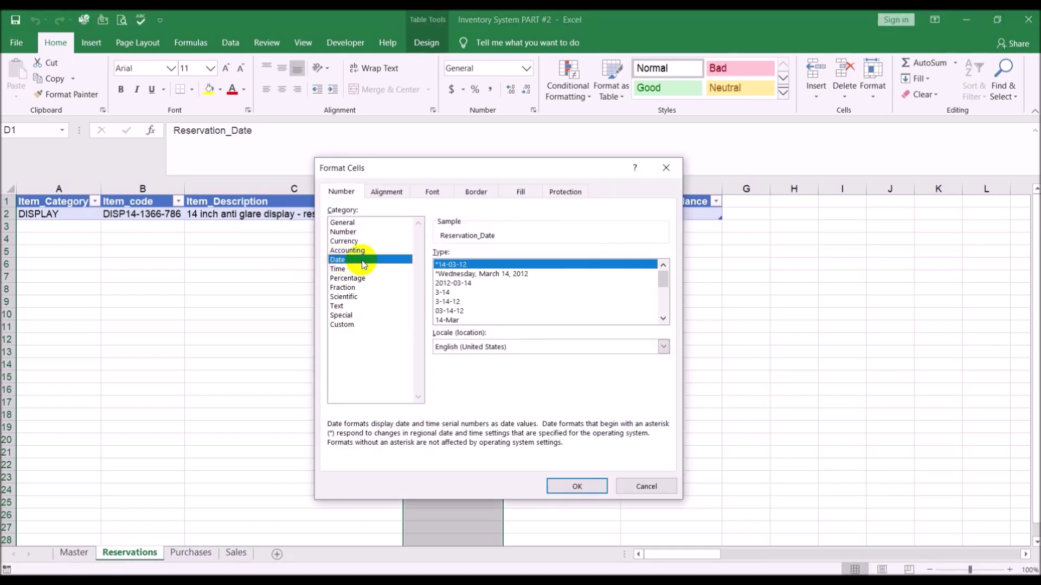
pyautogui.click(664, 306)
pyautogui.click(488, 292)
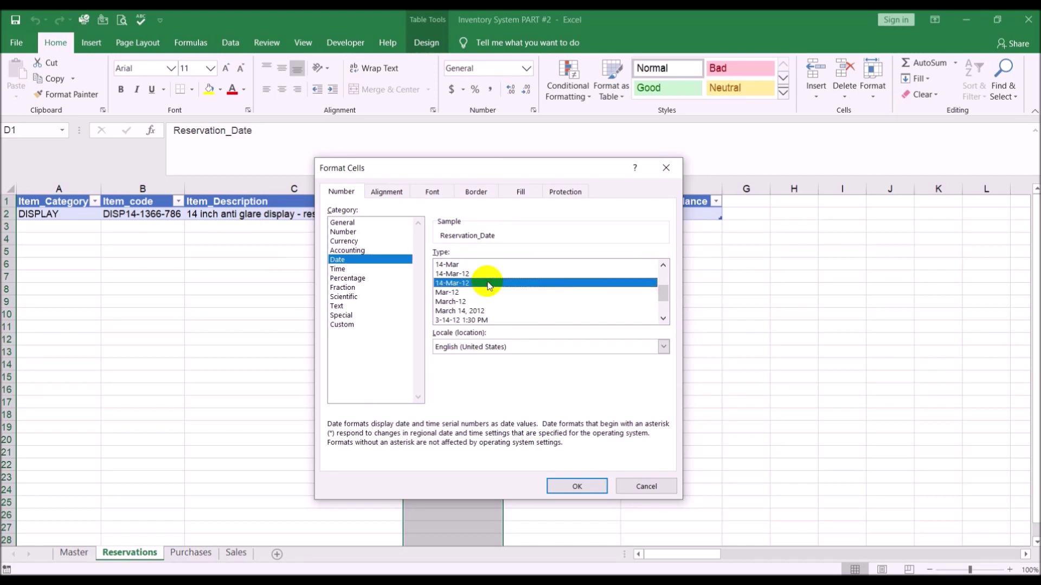
pyautogui.click(577, 486)
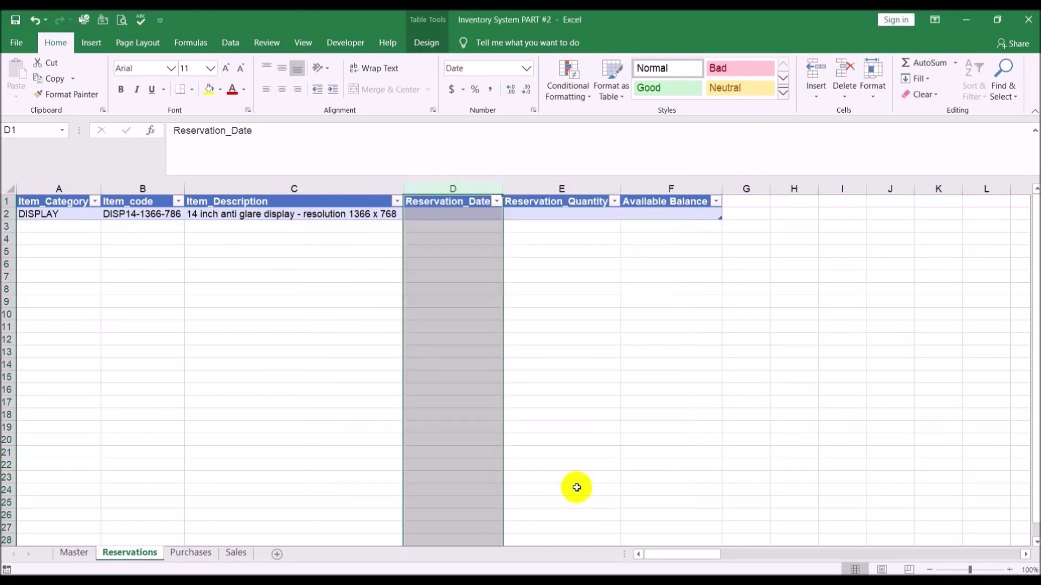
# Step: Format the Reservation_Quantity column E as Number with 0 decimal places and the 1000 separator
pyautogui.click(554, 188)
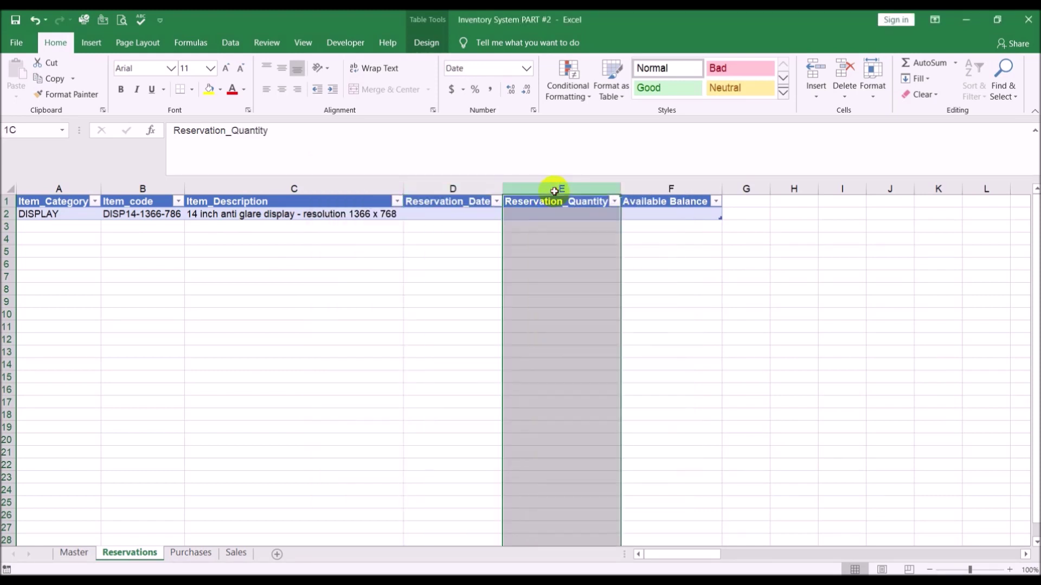
pyautogui.rightClick(554, 190)
pyautogui.click(570, 338)
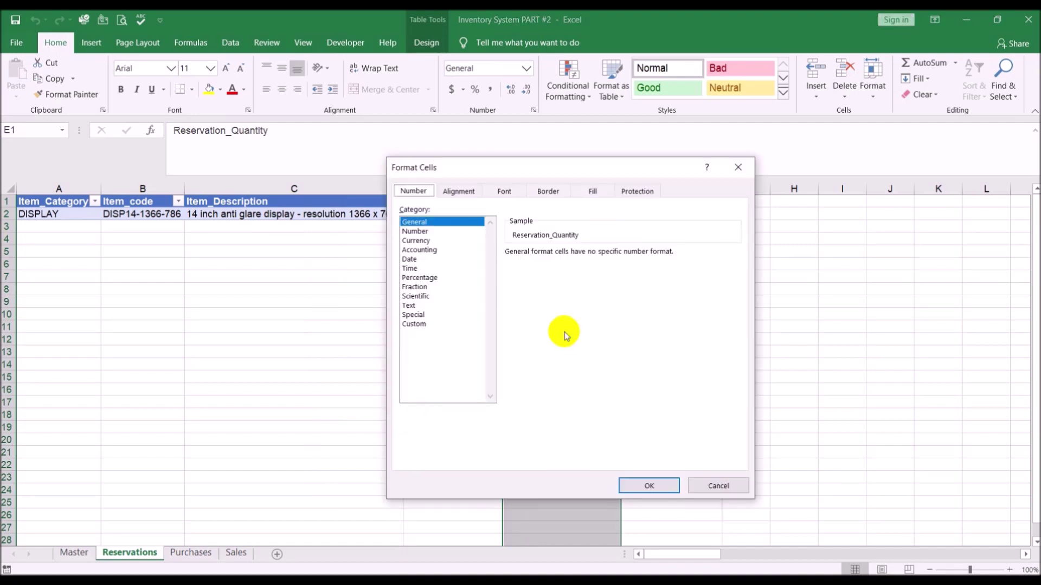
pyautogui.click(425, 232)
pyautogui.click(529, 270)
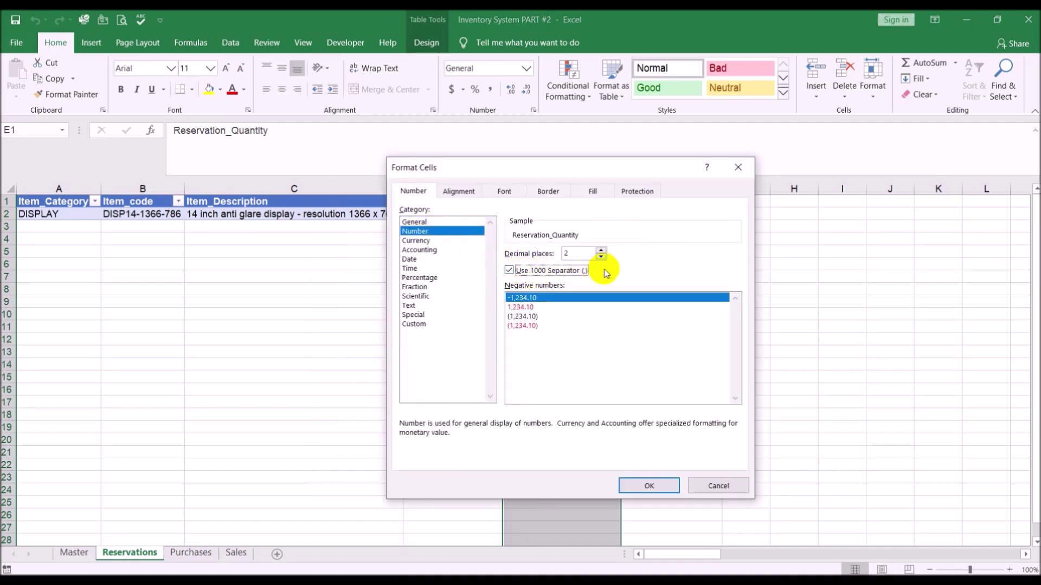
pyautogui.click(600, 257)
pyautogui.click(601, 256)
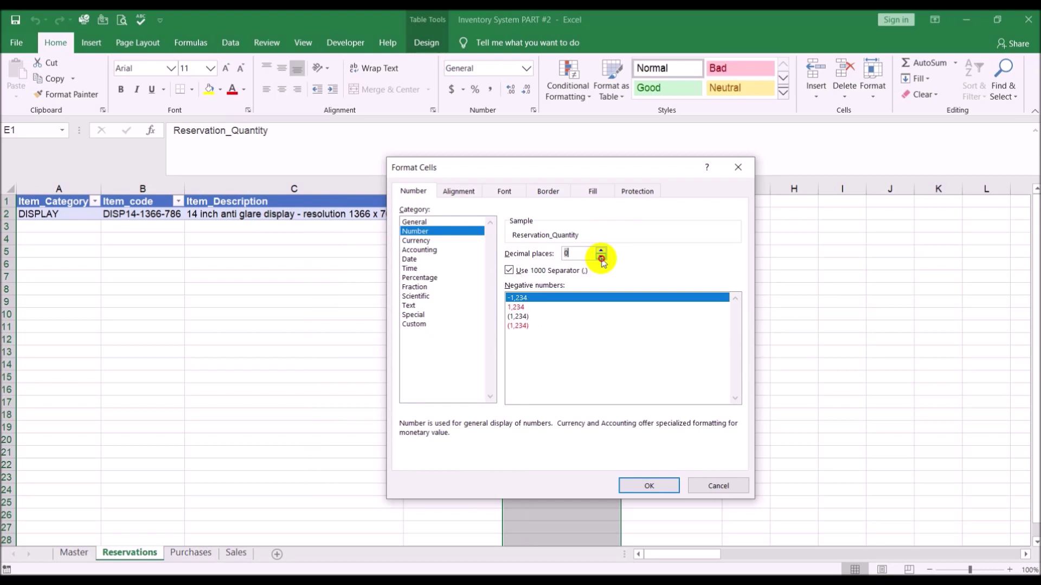
pyautogui.click(648, 486)
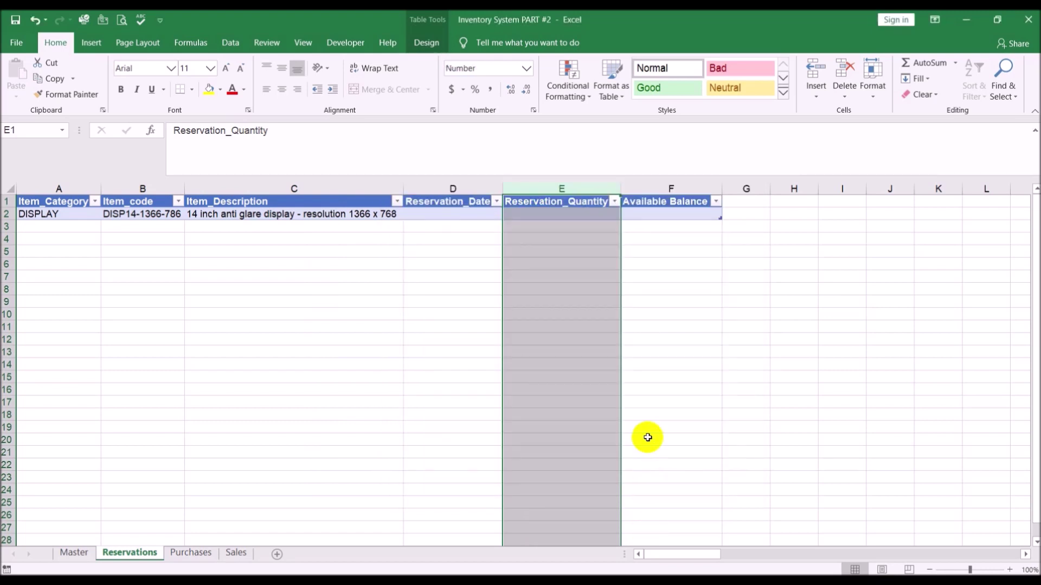
pyautogui.click(689, 384)
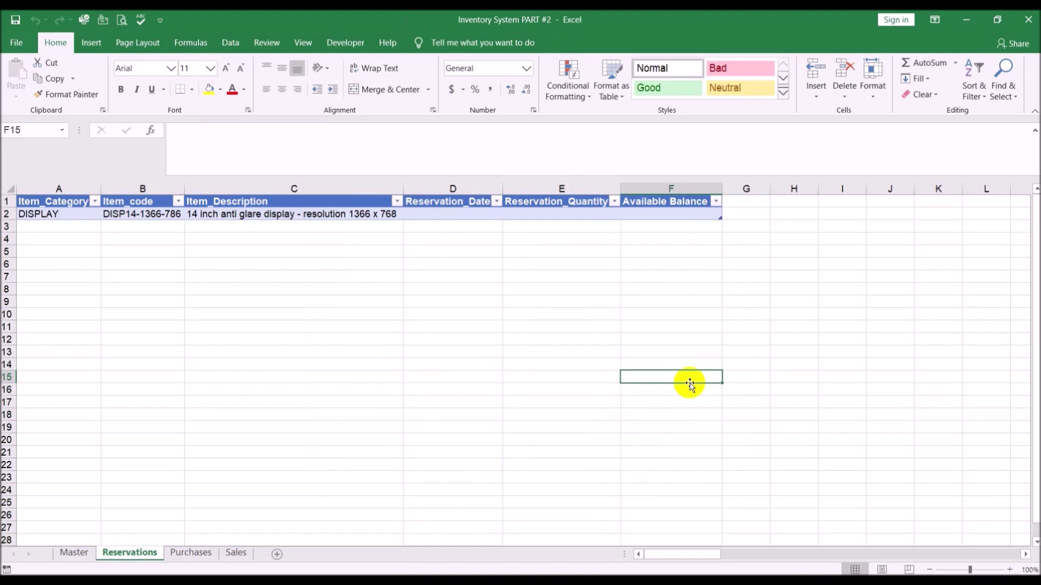
# Step: Look up the item's opening balance in F2 of Reservations with =VLOOKUP(B2,Master!B:G,6,FALSE)
pyautogui.click(679, 215)
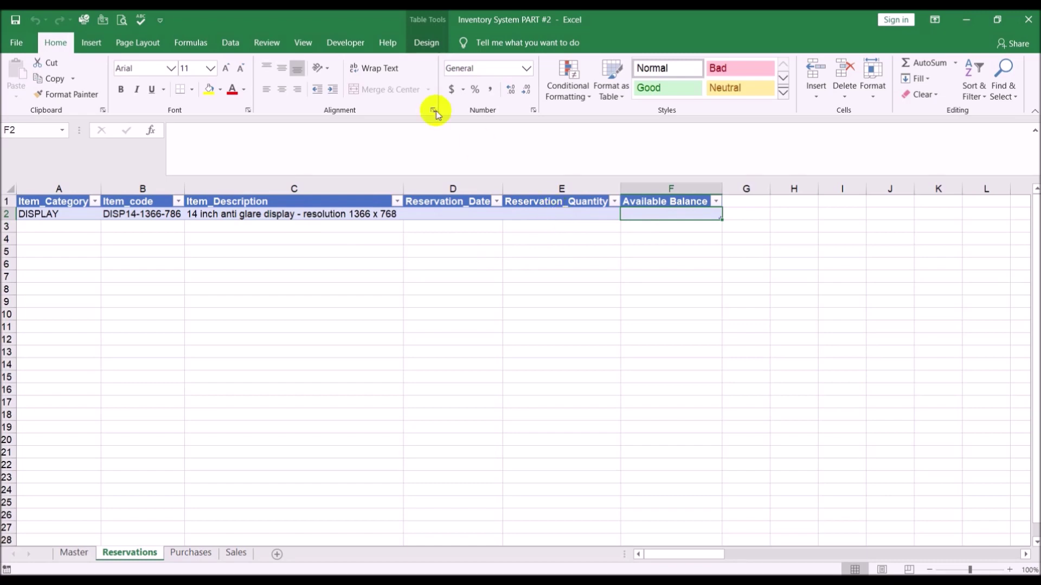
pyautogui.click(424, 132)
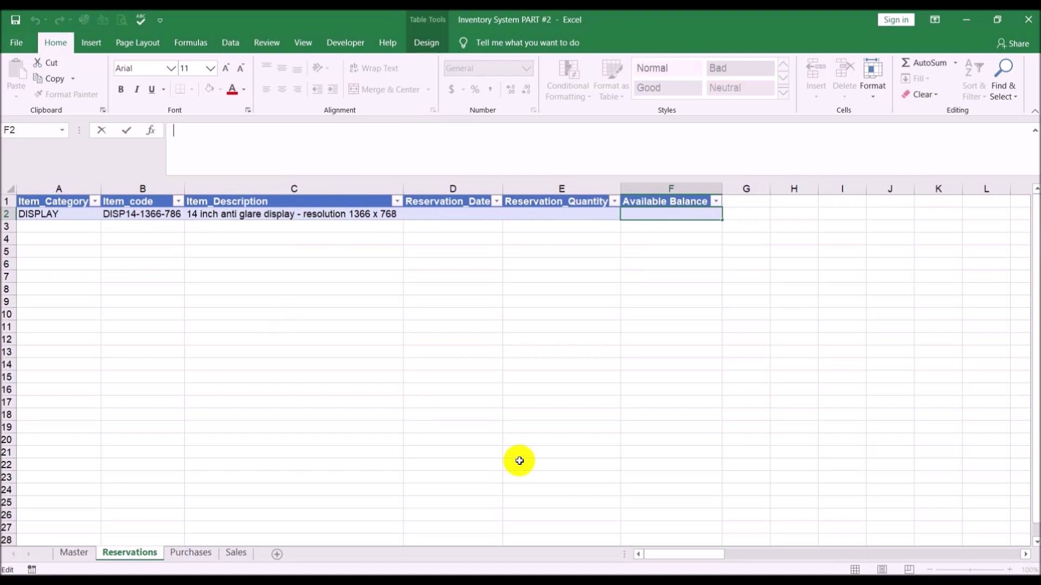
pyautogui.write('=vl')
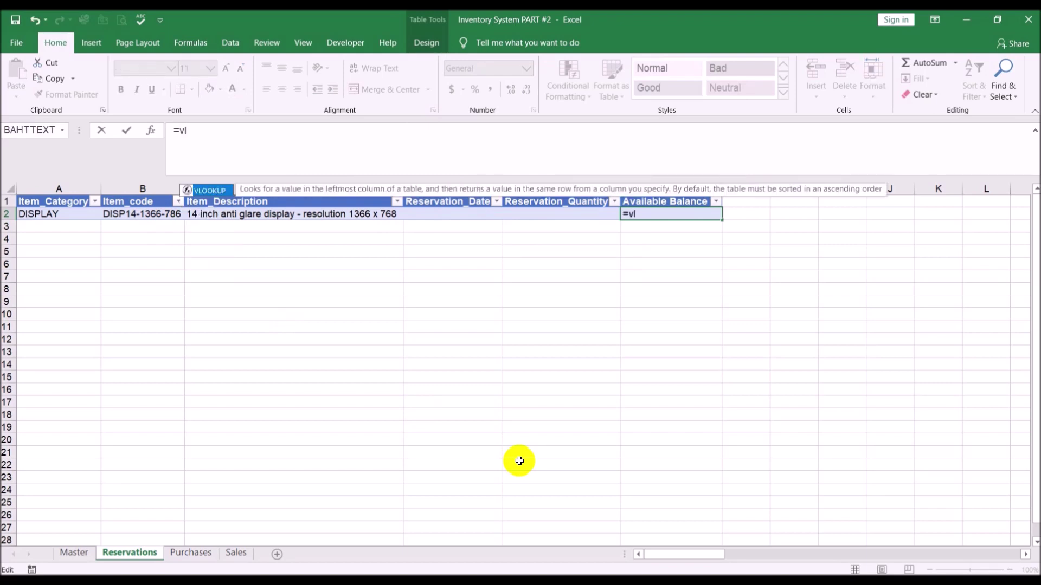
pyautogui.doubleClick(212, 190)
pyautogui.click(266, 132)
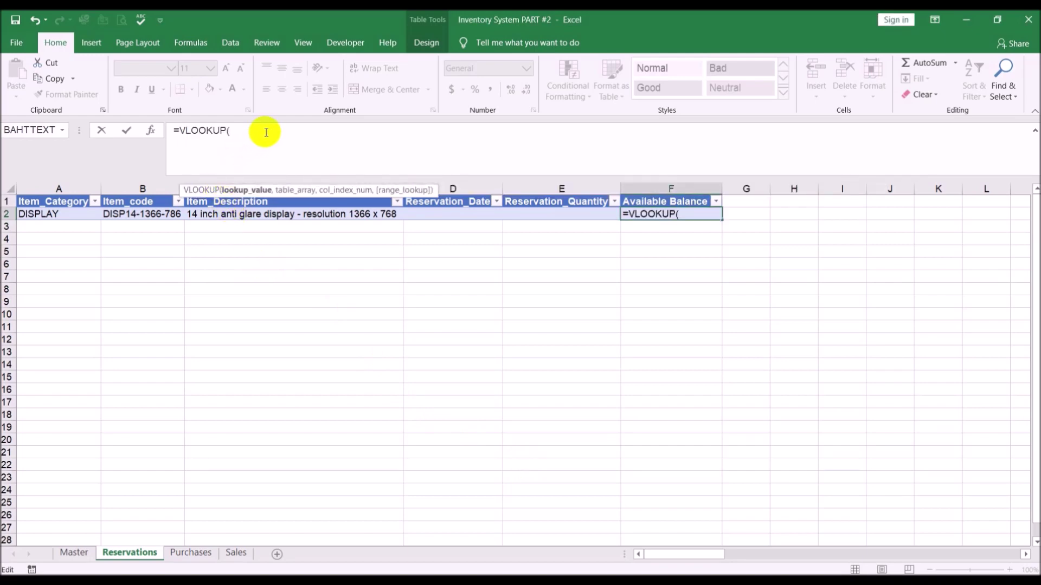
pyautogui.write('B2,')
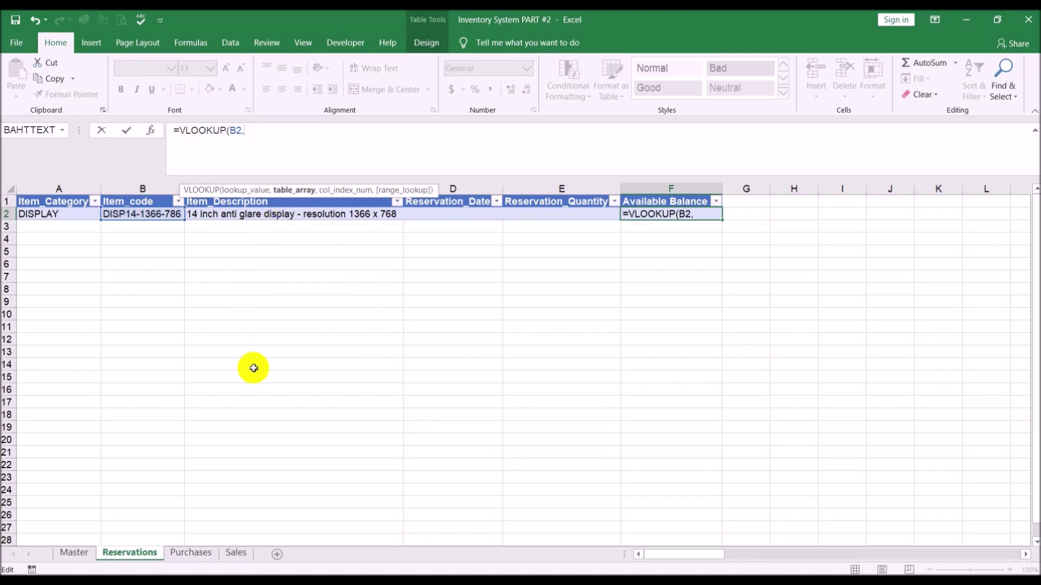
pyautogui.click(78, 555)
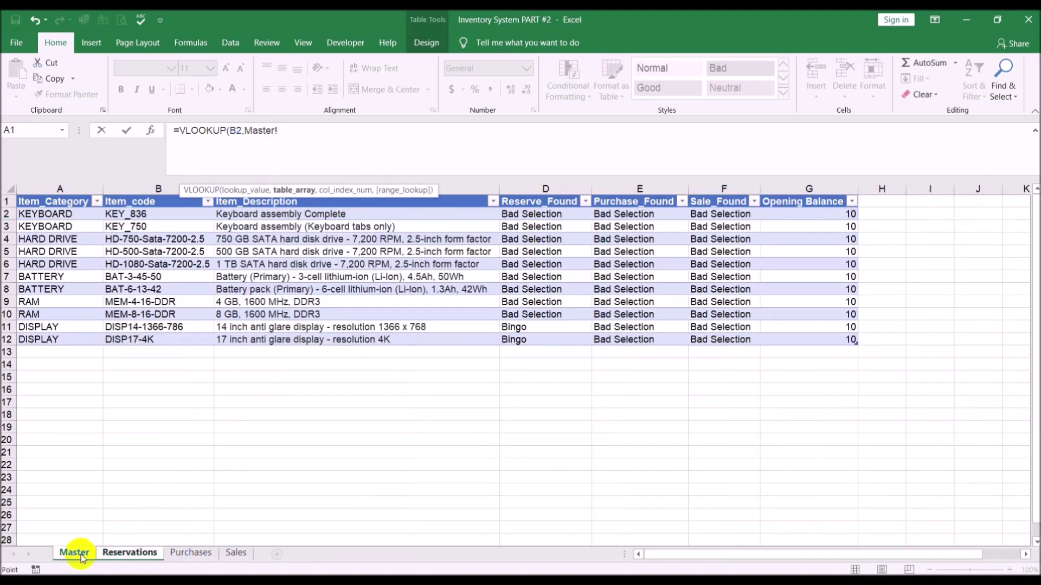
pyautogui.moveTo(148, 189); pyautogui.dragTo(787, 297)
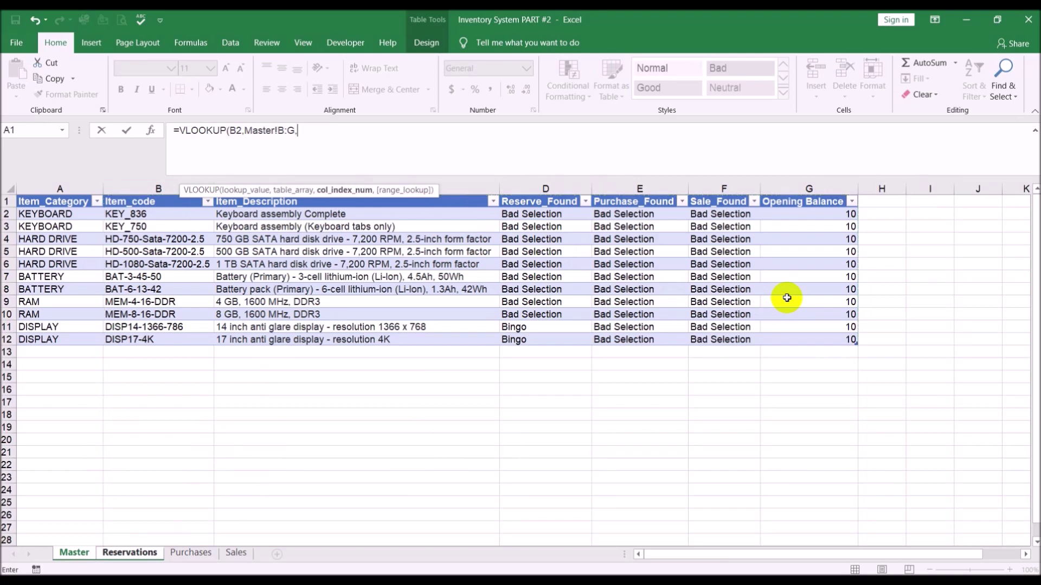
pyautogui.write(',6,false')
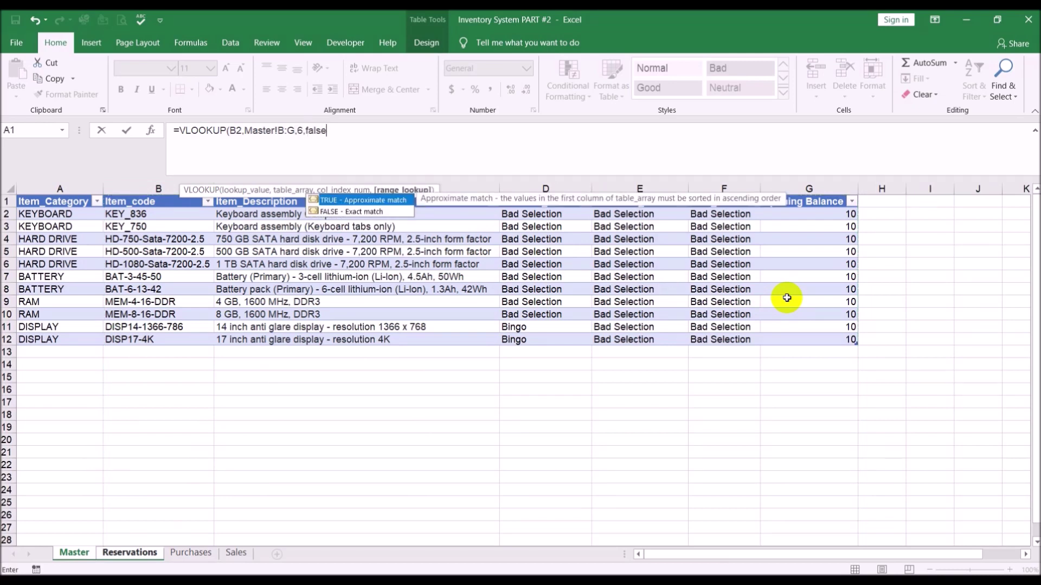
pyautogui.write(')')
pyautogui.press('Return')
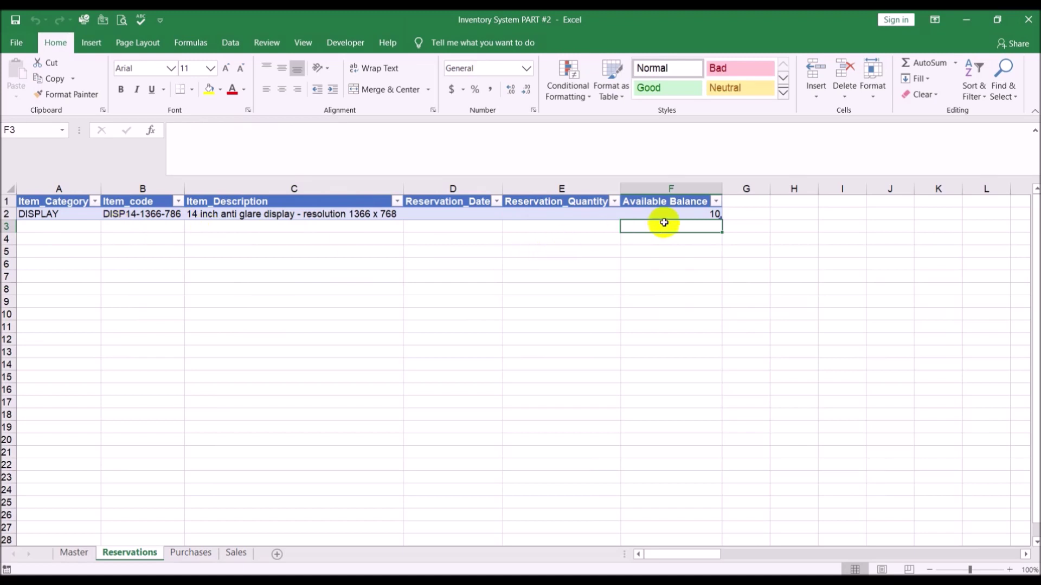
# Step: Review the item code in Reservations, and examine the Reserve_Found matches and categories of the DISPLAY items on the Master sheet
pyautogui.click(131, 212)
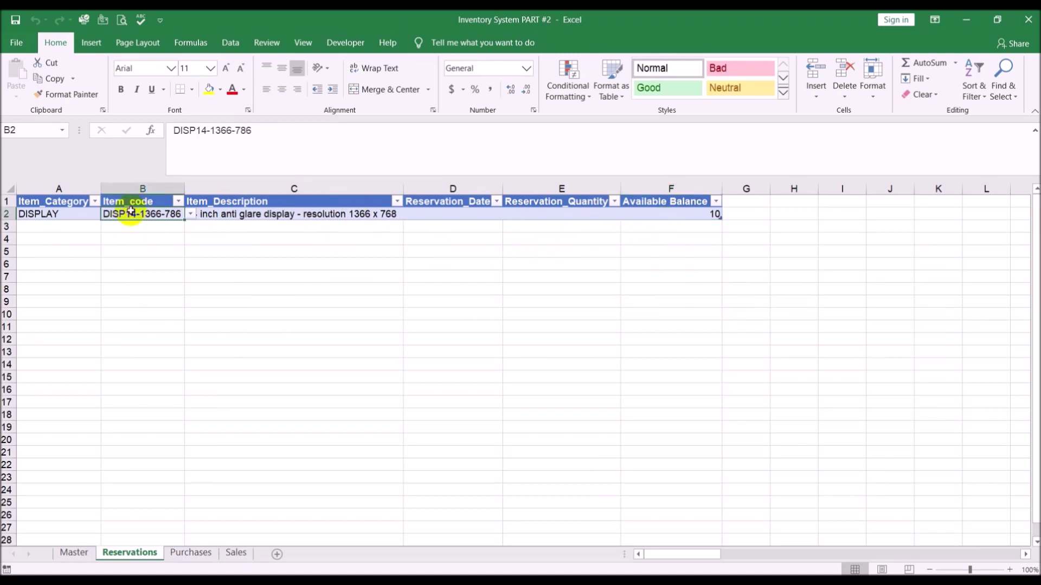
pyautogui.click(331, 361)
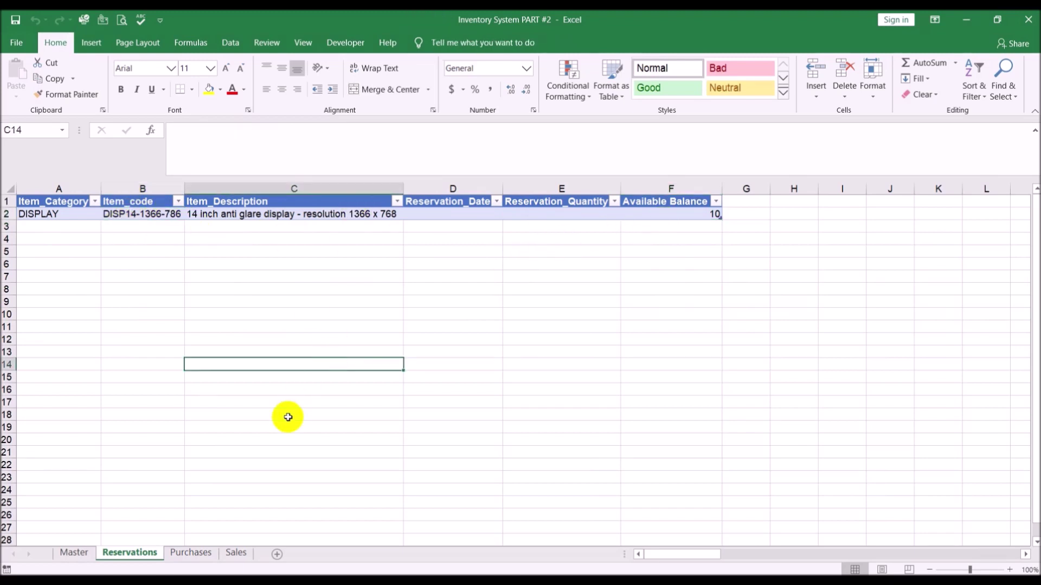
pyautogui.click(741, 214)
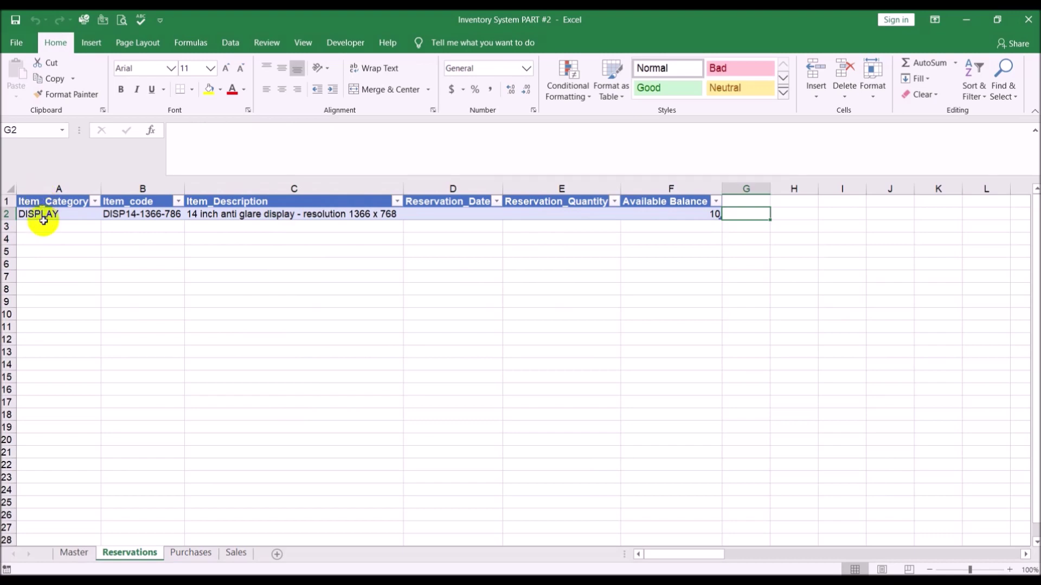
pyautogui.click(69, 556)
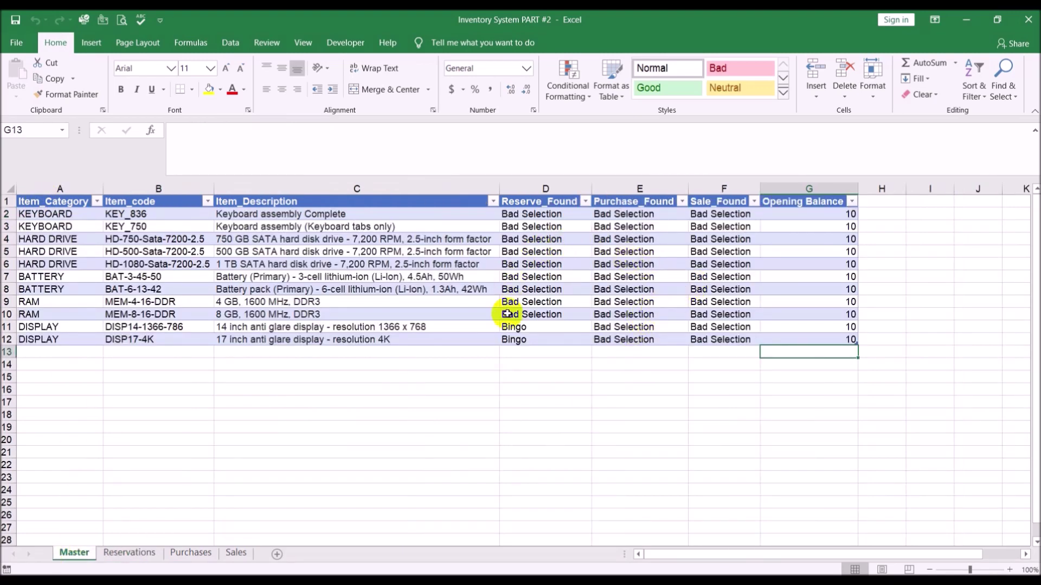
pyautogui.moveTo(515, 328); pyautogui.dragTo(515, 340)
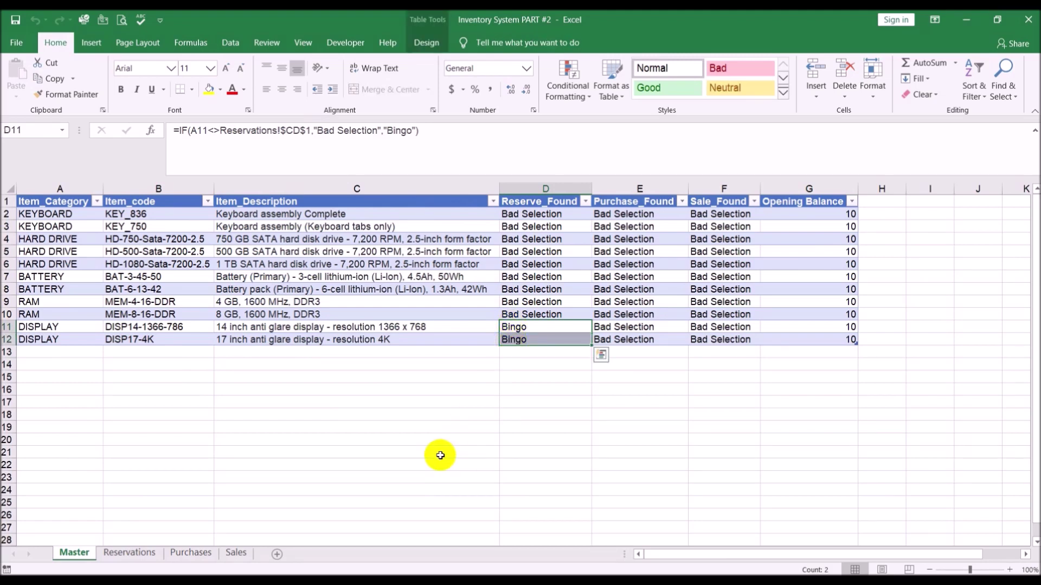
pyautogui.click(77, 329)
pyautogui.moveTo(77, 330); pyautogui.dragTo(76, 340)
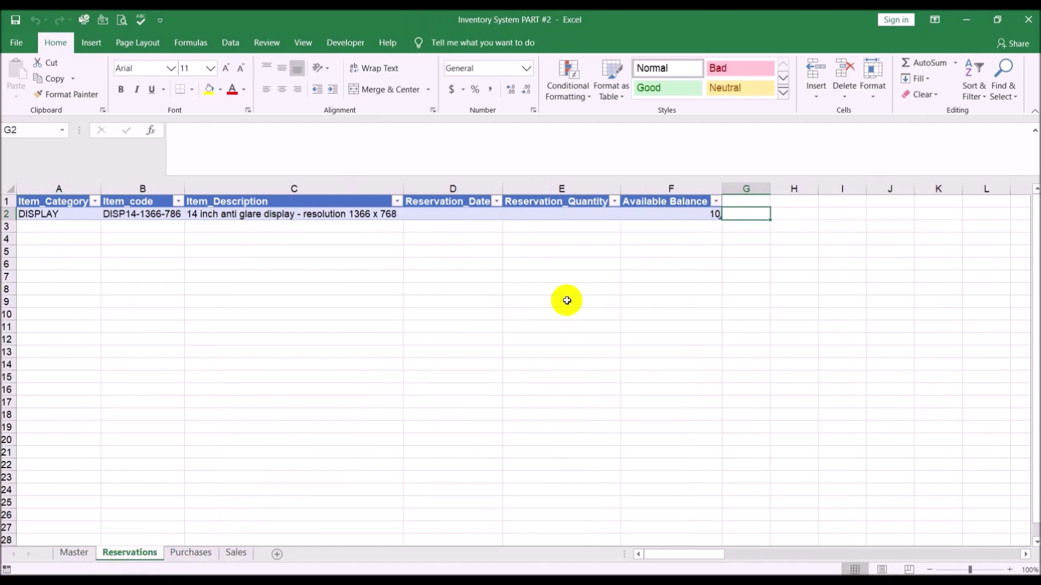
# Step: Extend the Available Balance formula in F2 on a second line with -SUMIFS, using Reservations!E:E as the sum range
pyautogui.click(680, 214)
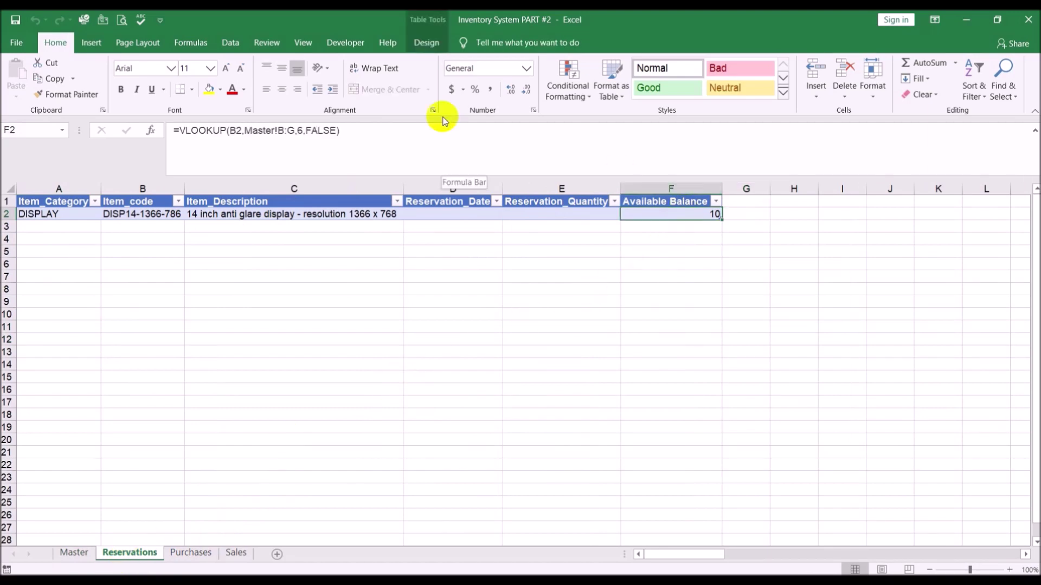
pyautogui.click(399, 130)
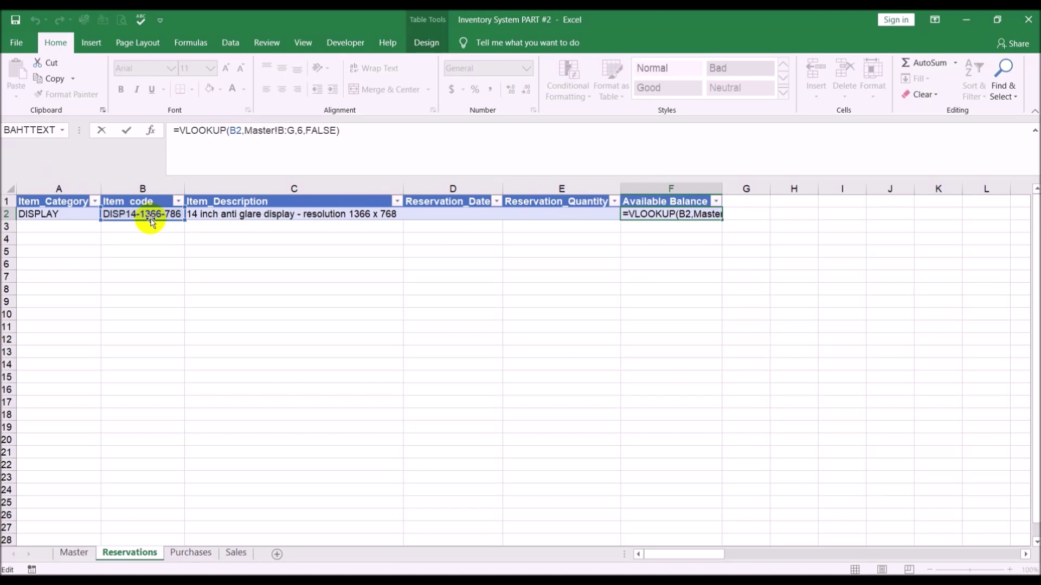
pyautogui.hotkey('alt', 'Return')
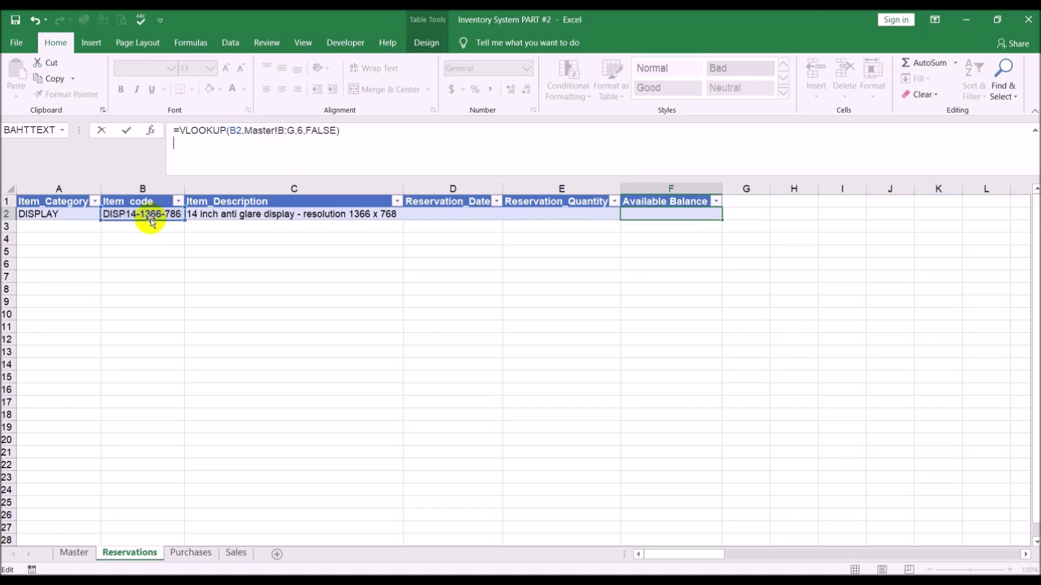
pyautogui.write('-SUM')
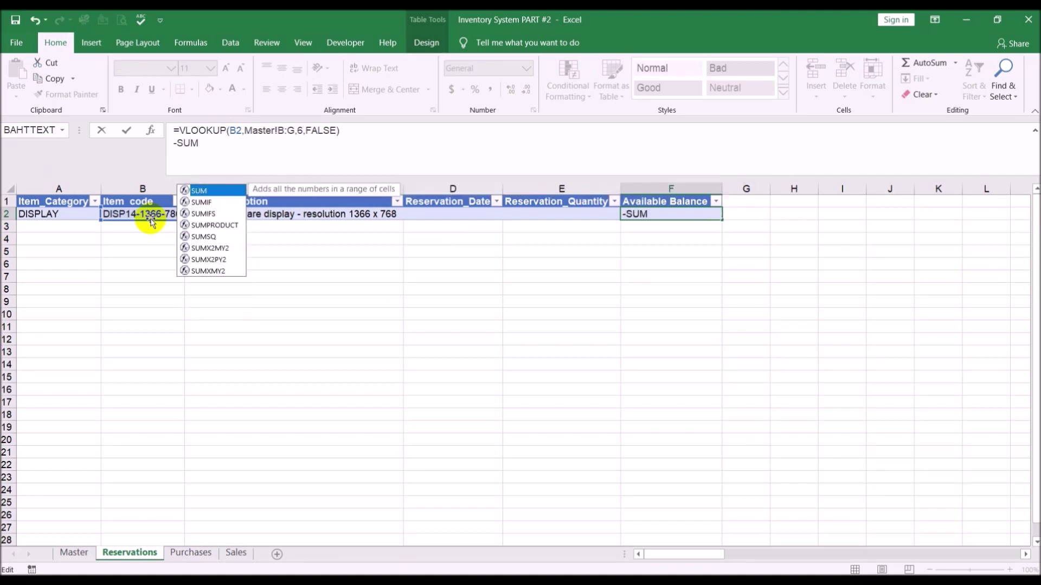
pyautogui.write('IFS(')
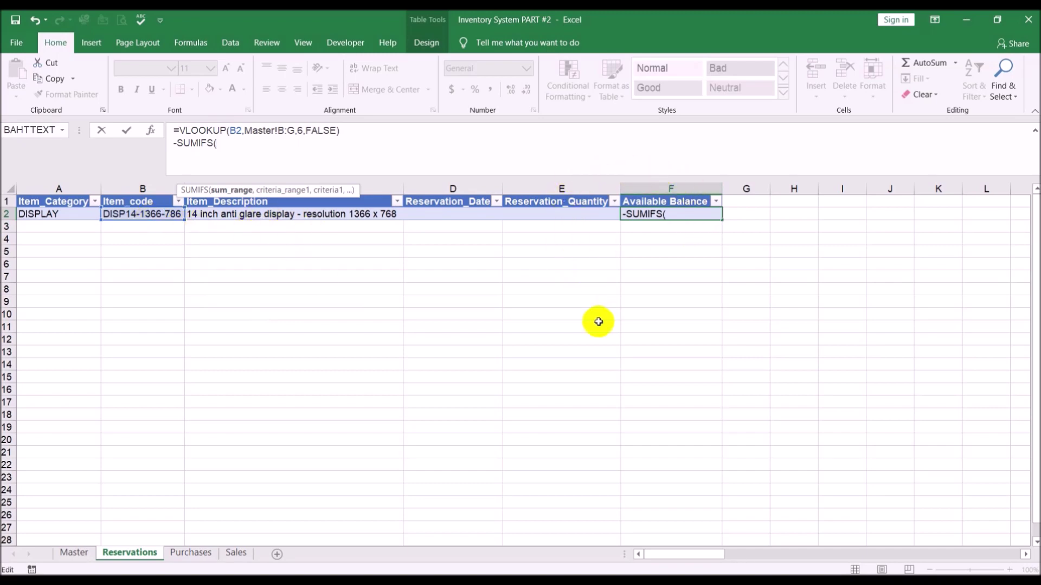
pyautogui.write('Reservations')
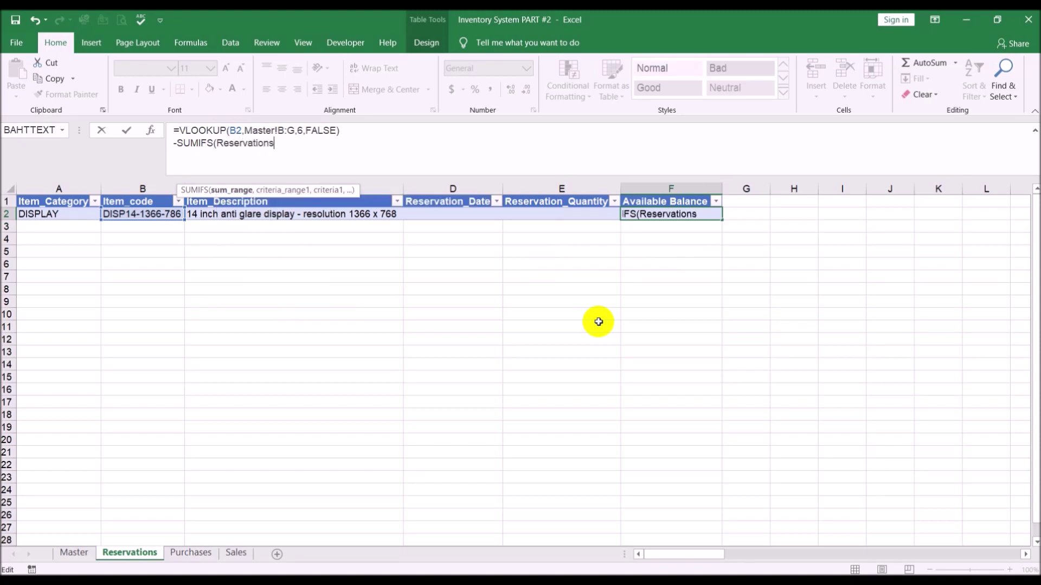
pyautogui.write('!E:E')
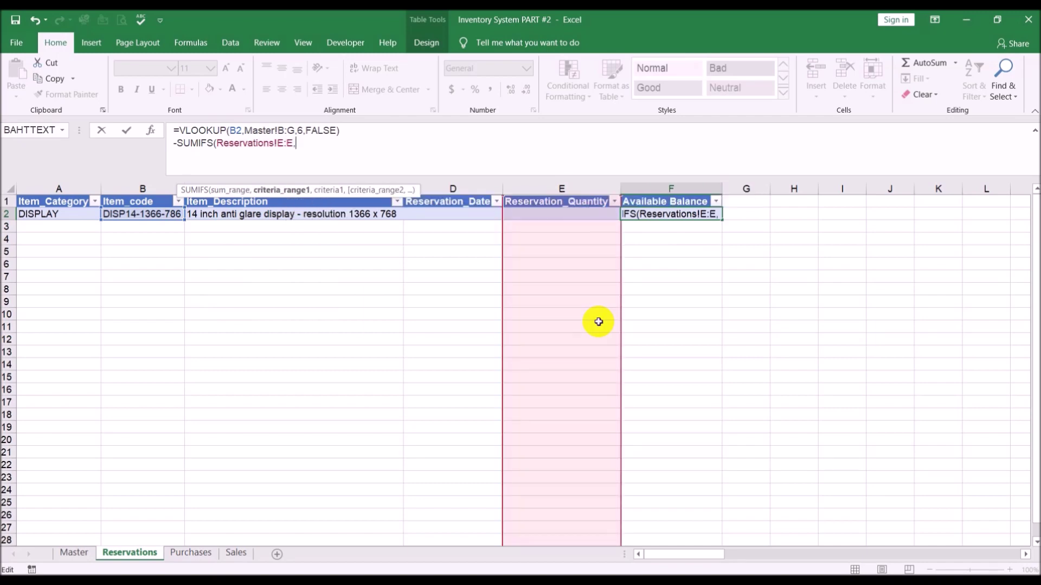
pyautogui.write(',')
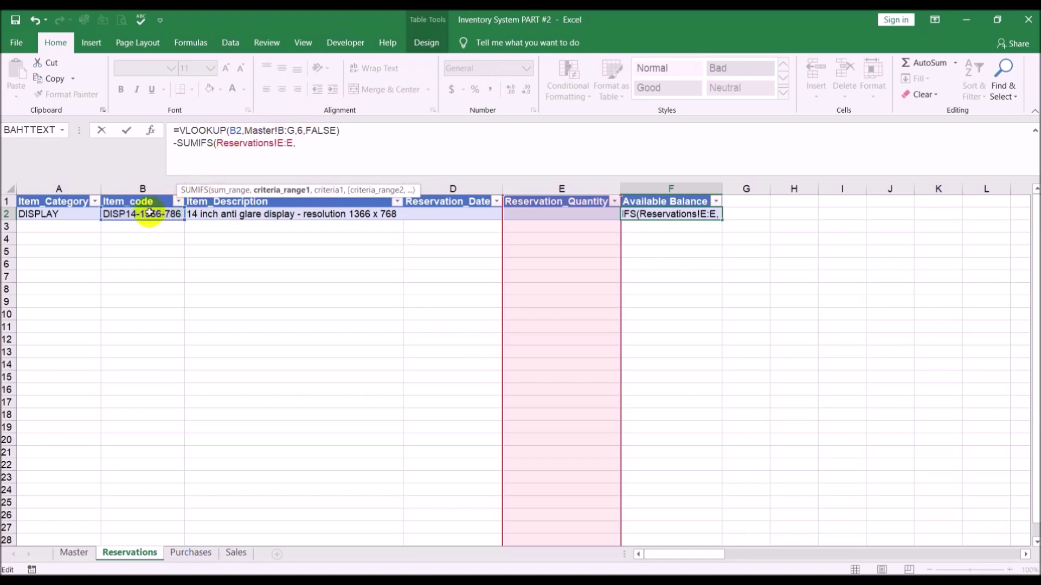
# Step: Add the item-code condition to the SUMIFS in F2, using criteria range Reservations!B:B and criterion B2
pyautogui.write('Reser')
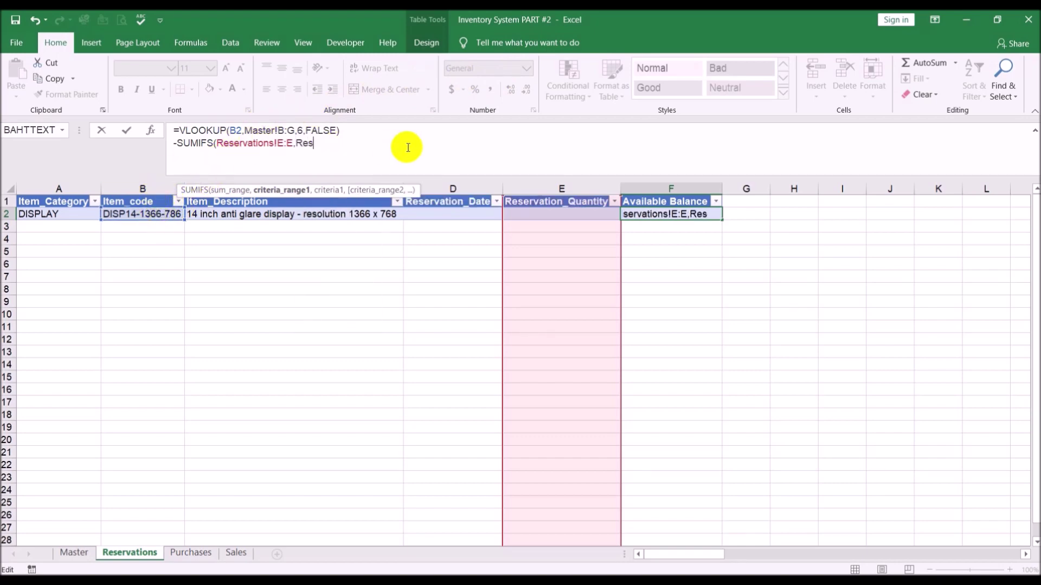
pyautogui.write('vations')
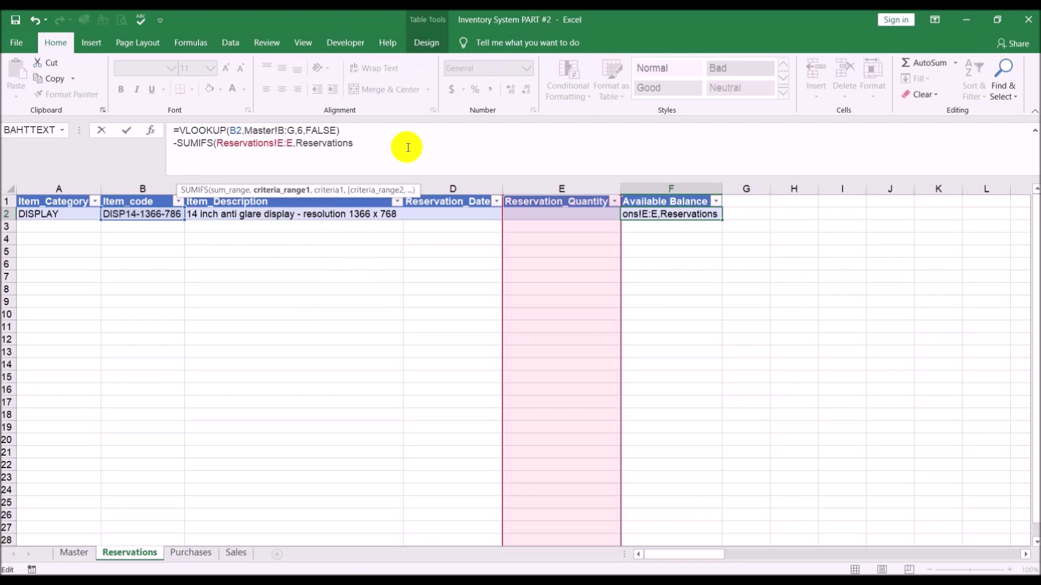
pyautogui.write('!B:')
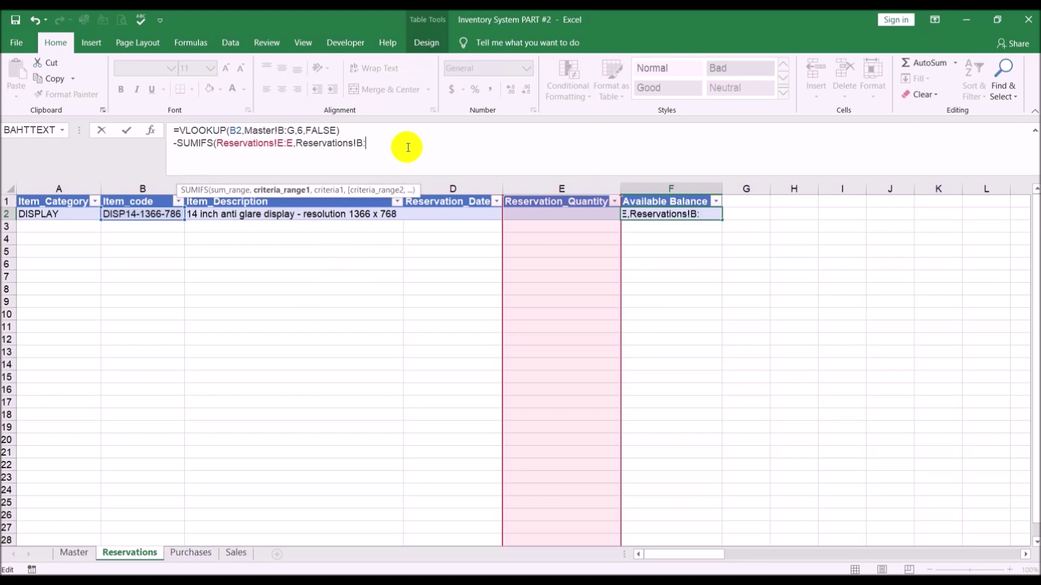
pyautogui.write('B,')
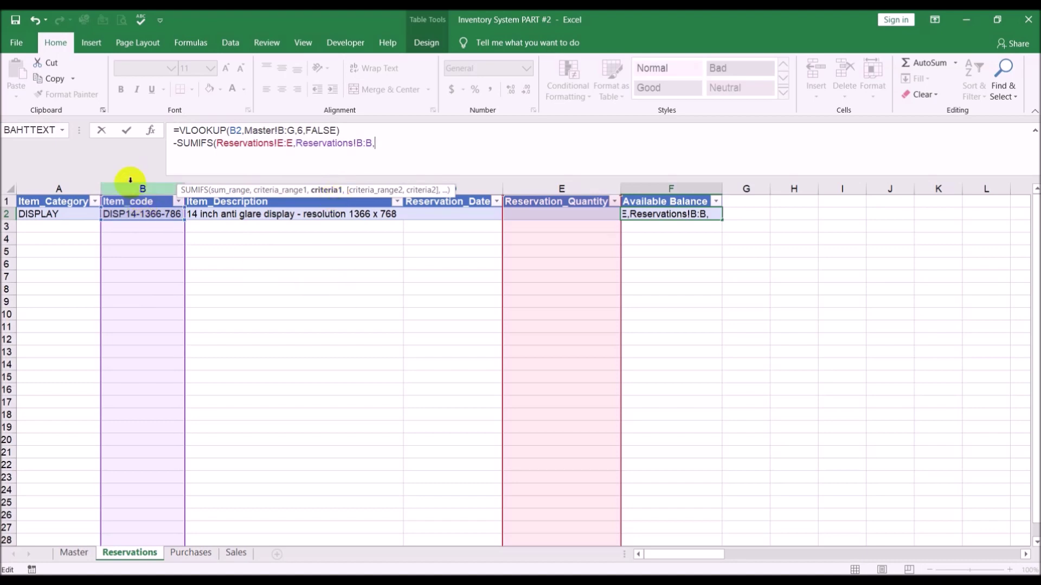
pyautogui.write('B')
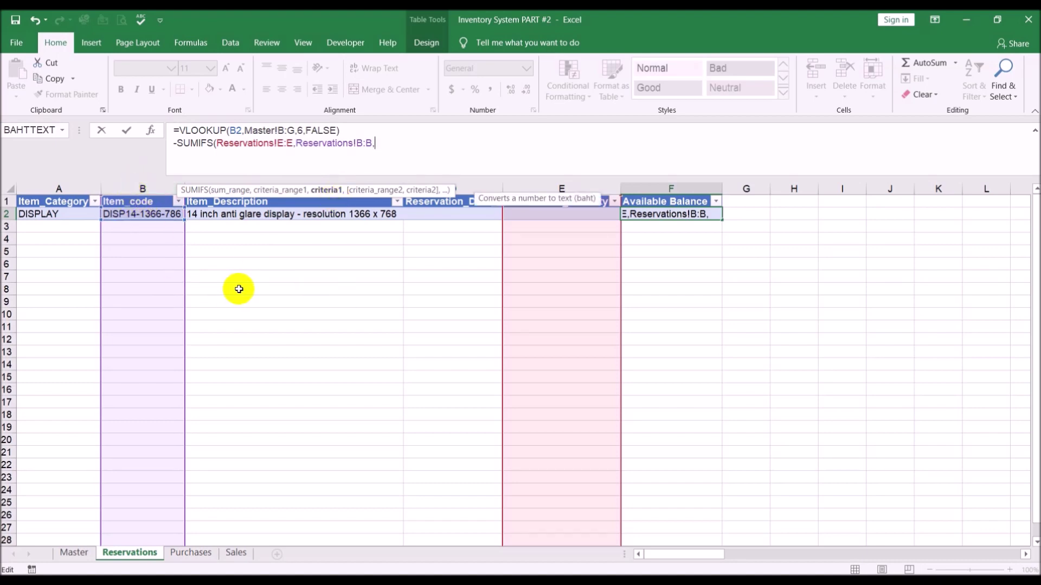
pyautogui.write('2')
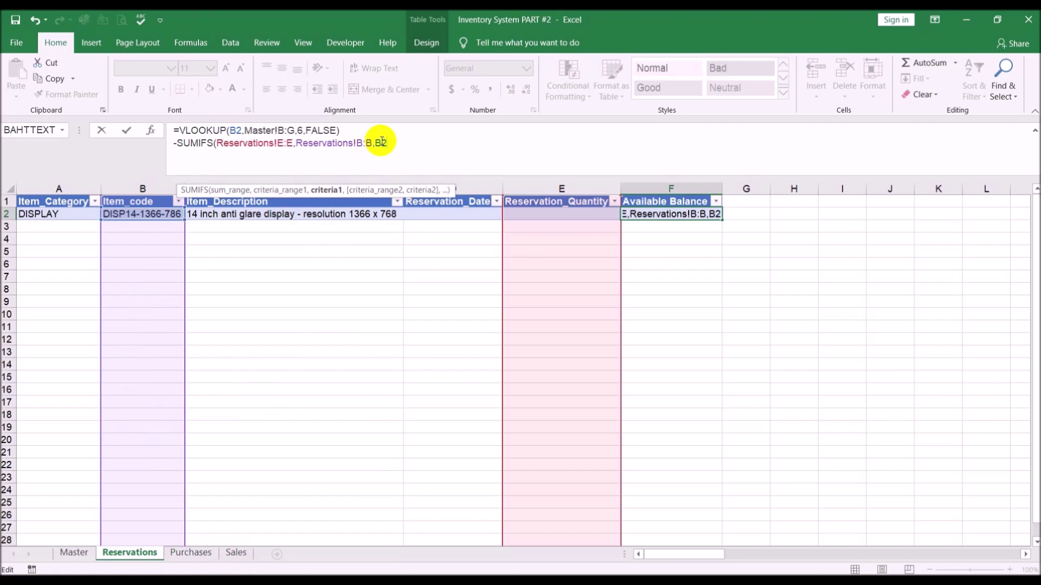
pyautogui.write(',')
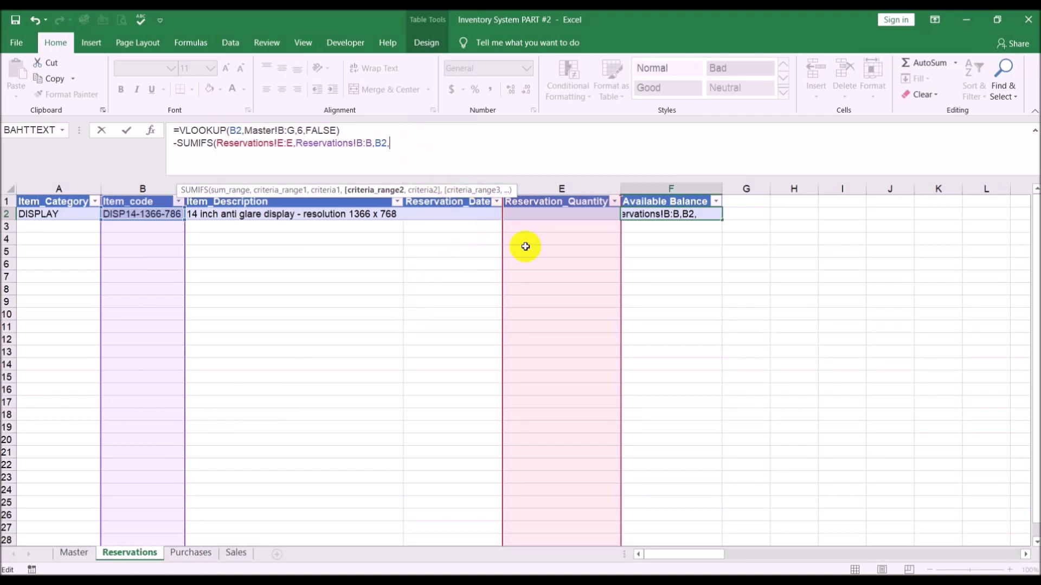
# Step: Add a date condition to the SUMIFS with range Reservations!D:D and criterion "<="&D2, and complete the Available Balance formula
pyautogui.write('Reserva')
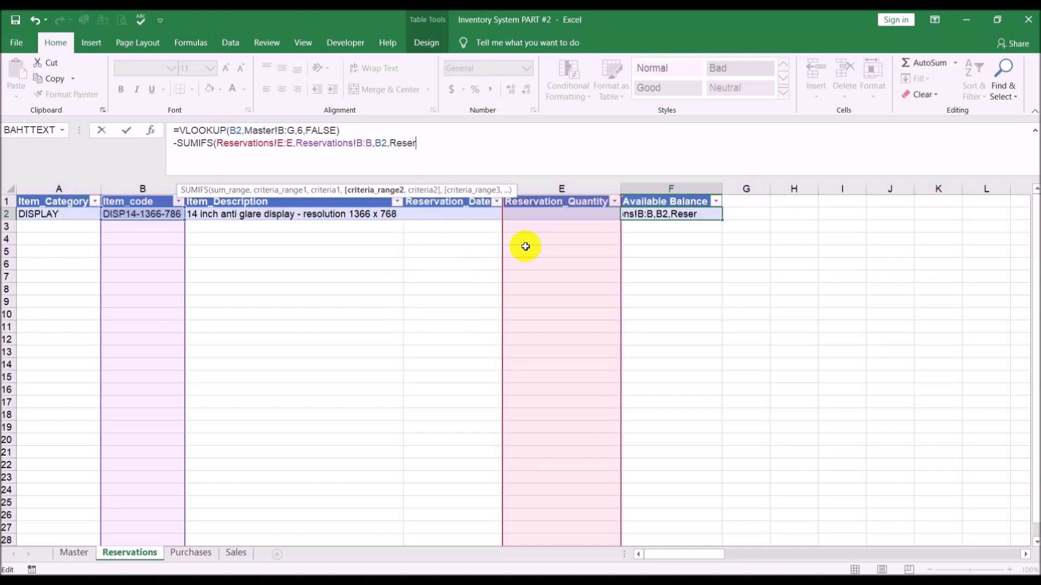
pyautogui.write('tions!')
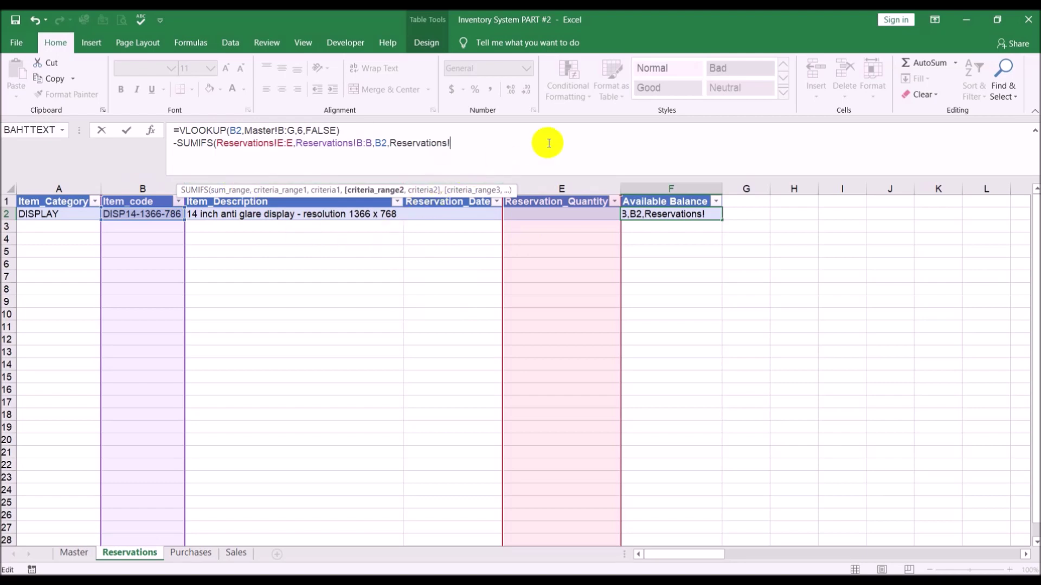
pyautogui.write('D:D')
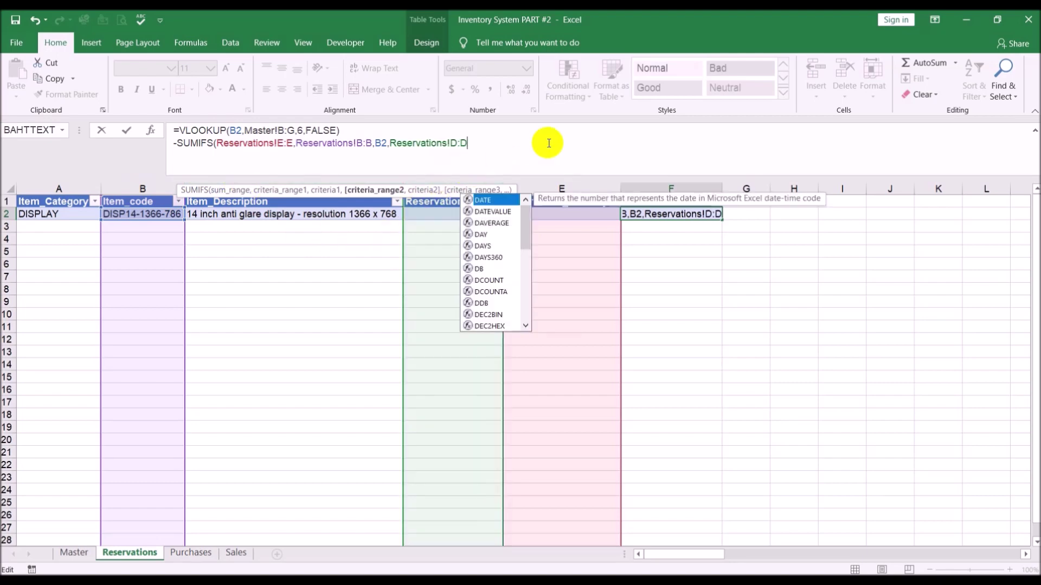
pyautogui.write(',')
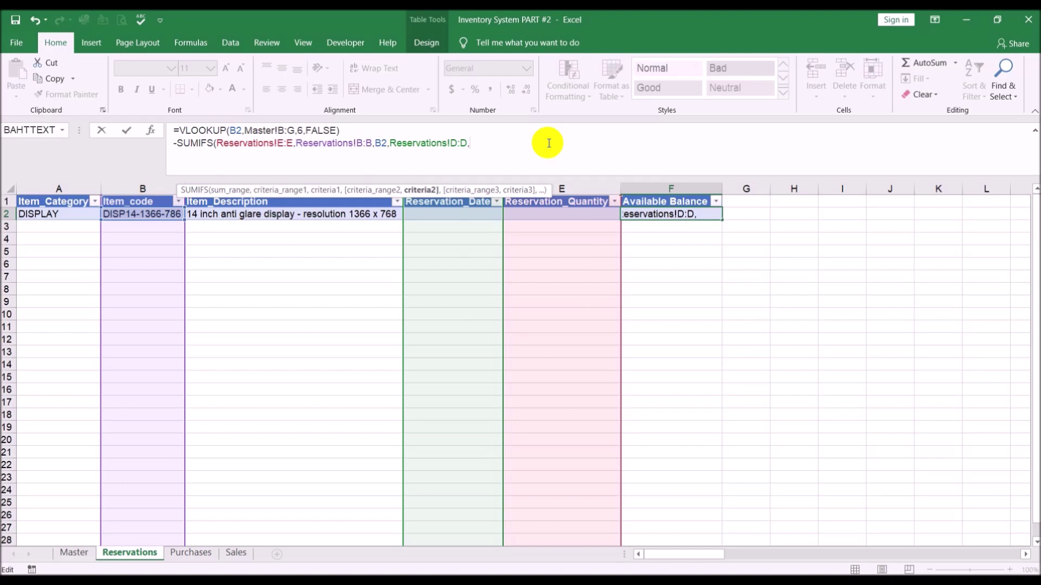
pyautogui.write('D2')
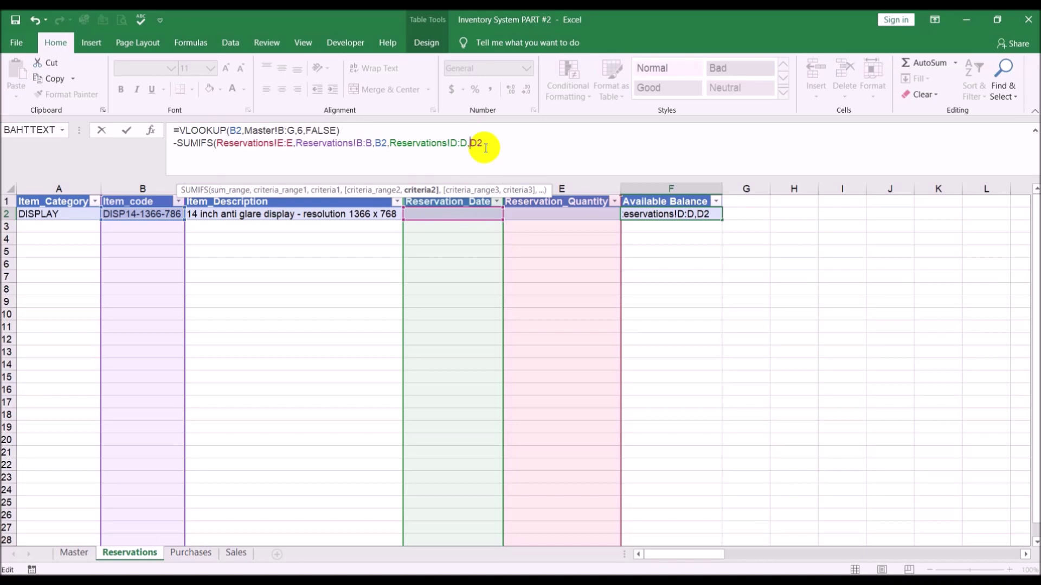
pyautogui.press('Left')
pyautogui.press('Left')
pyautogui.write('"')
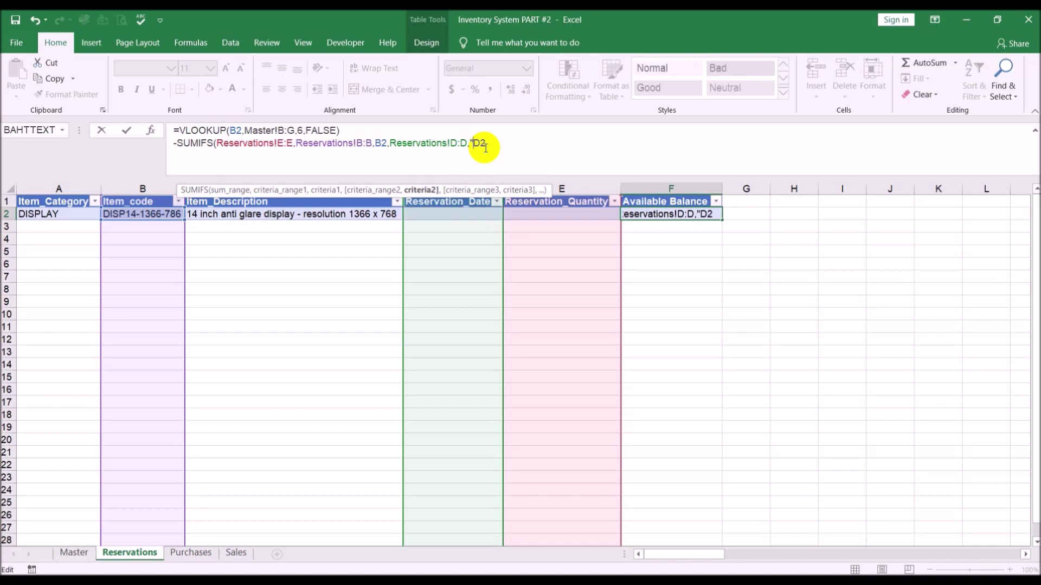
pyautogui.write('<="&')
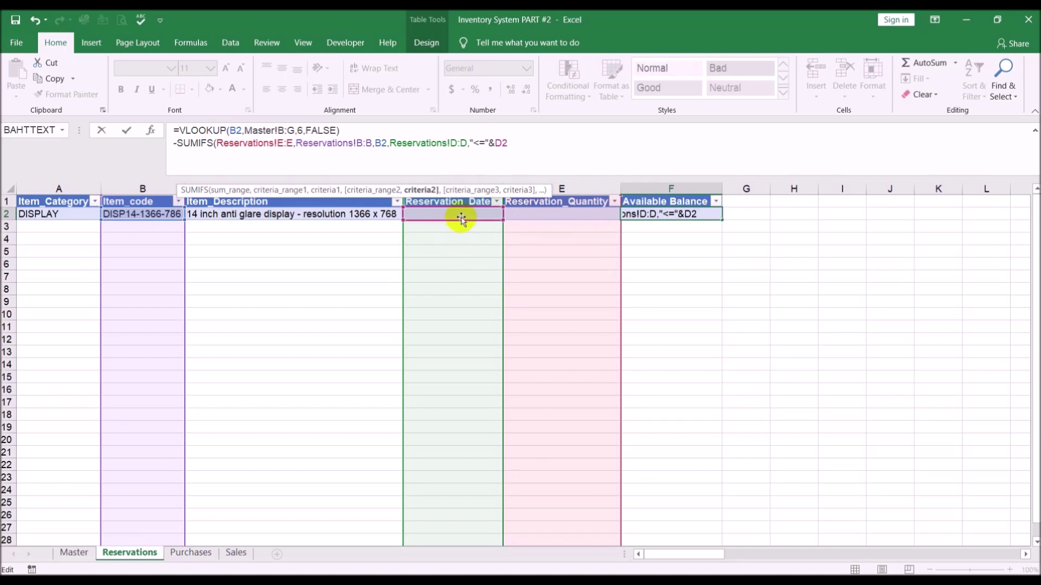
pyautogui.write(')')
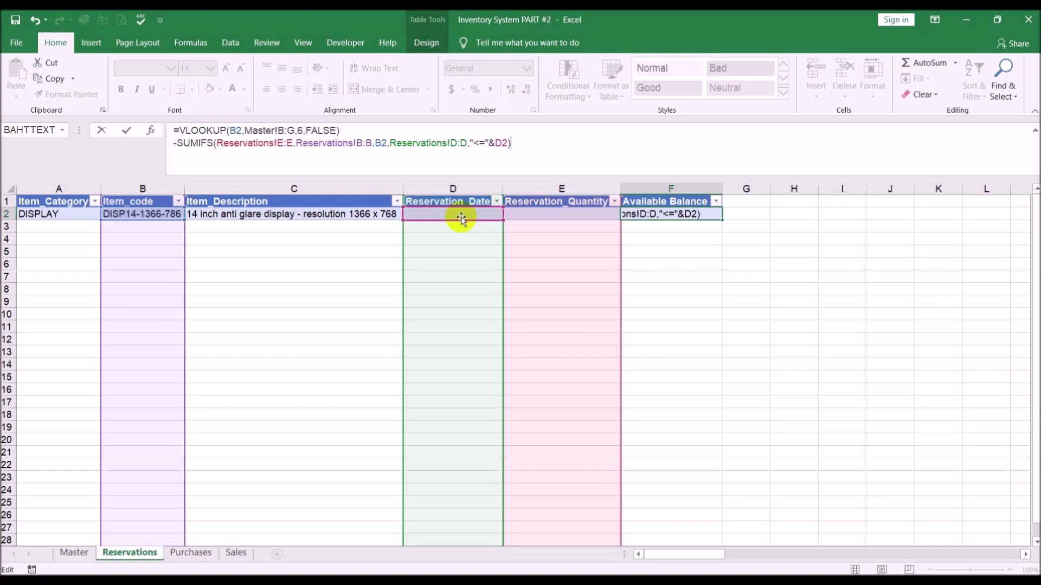
pyautogui.press('Return')
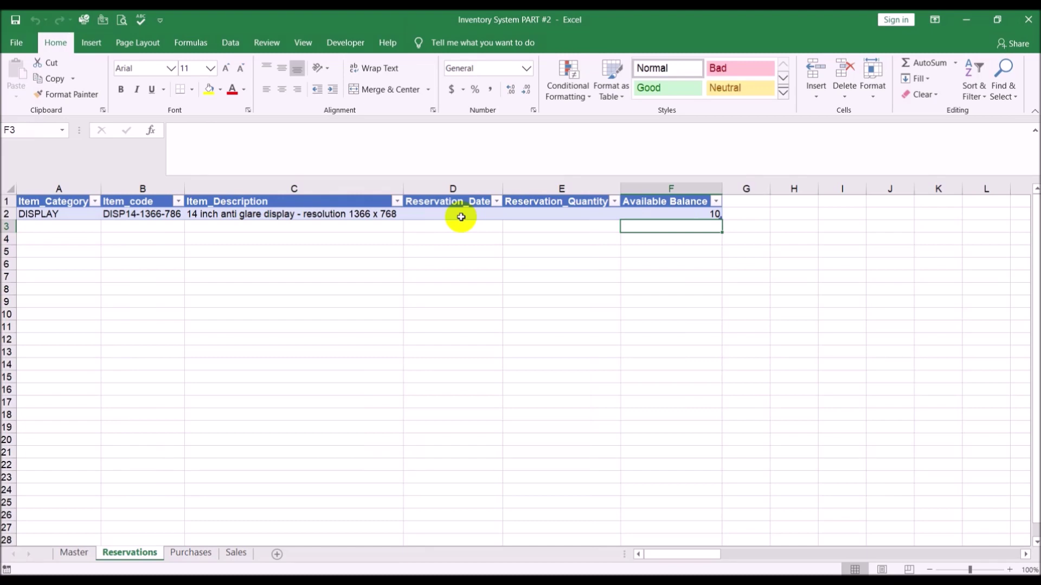
# Step: Set the Opening Balance of DISP14-1366-786 to 12 on the Master sheet, and check its Available Balance in Reservations
pyautogui.click(72, 552)
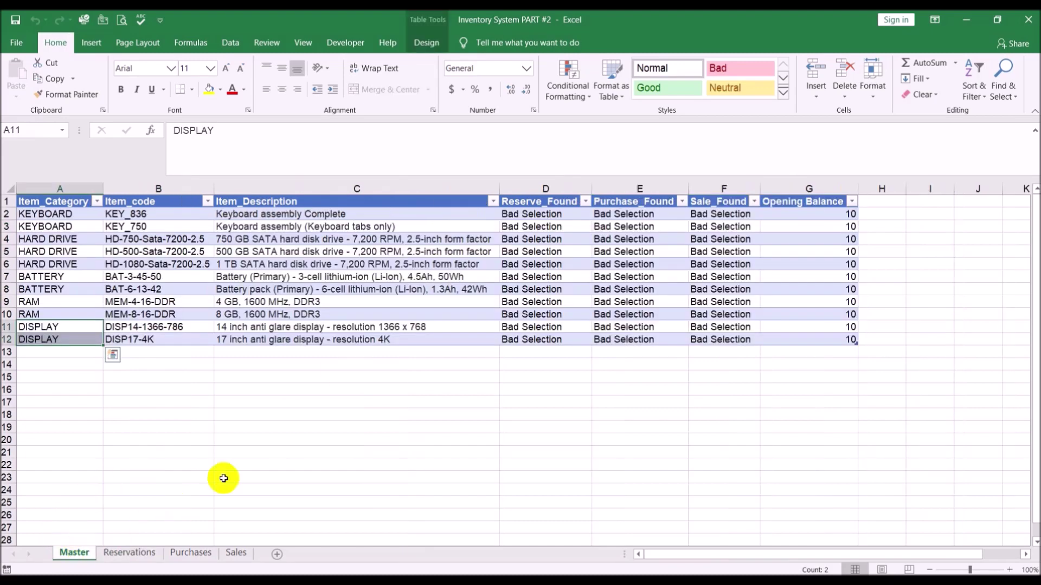
pyautogui.click(6, 326)
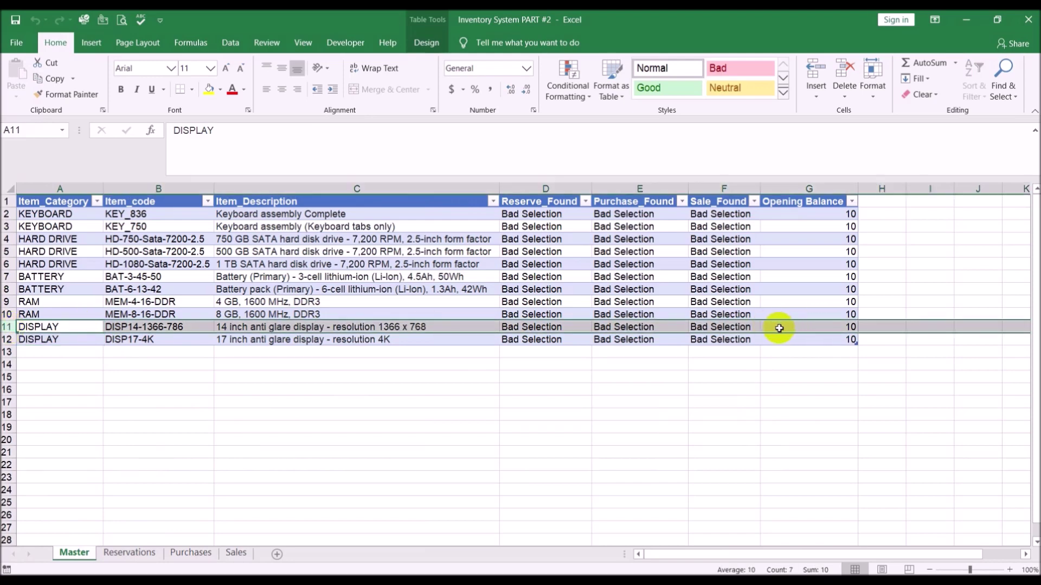
pyautogui.click(810, 328)
pyautogui.write('12')
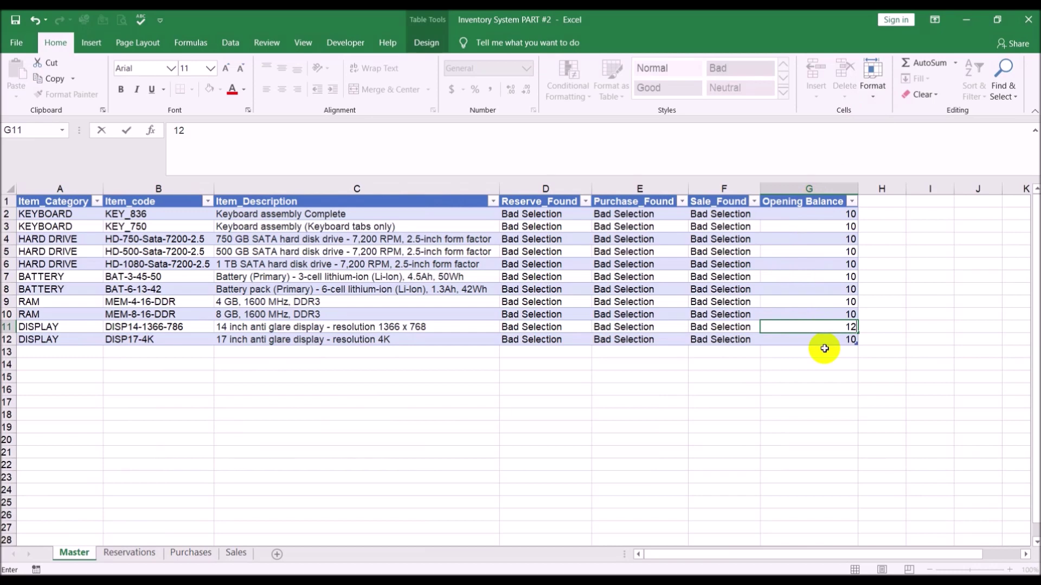
pyautogui.press('Return')
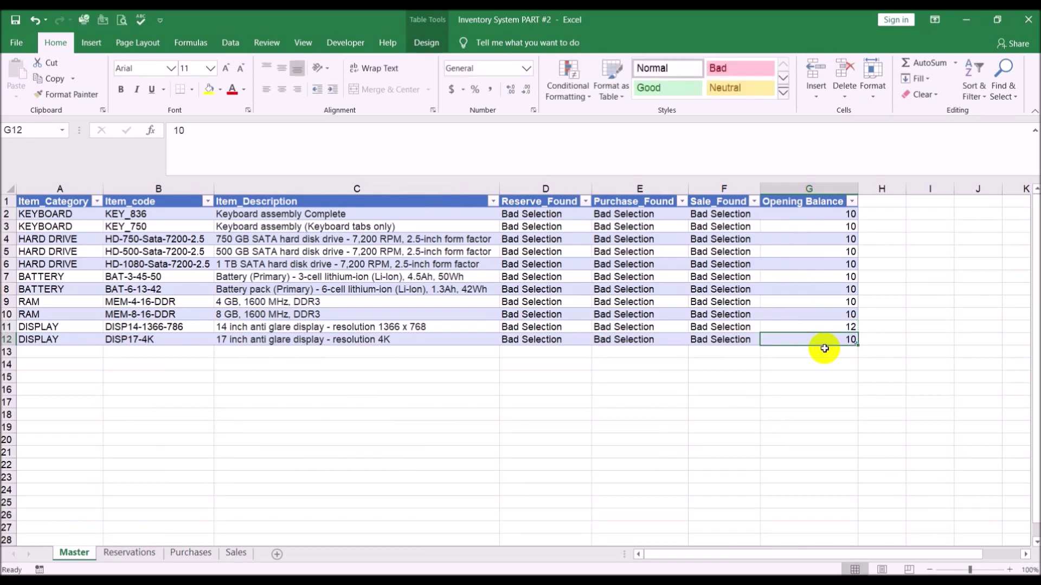
pyautogui.click(129, 552)
pyautogui.click(696, 213)
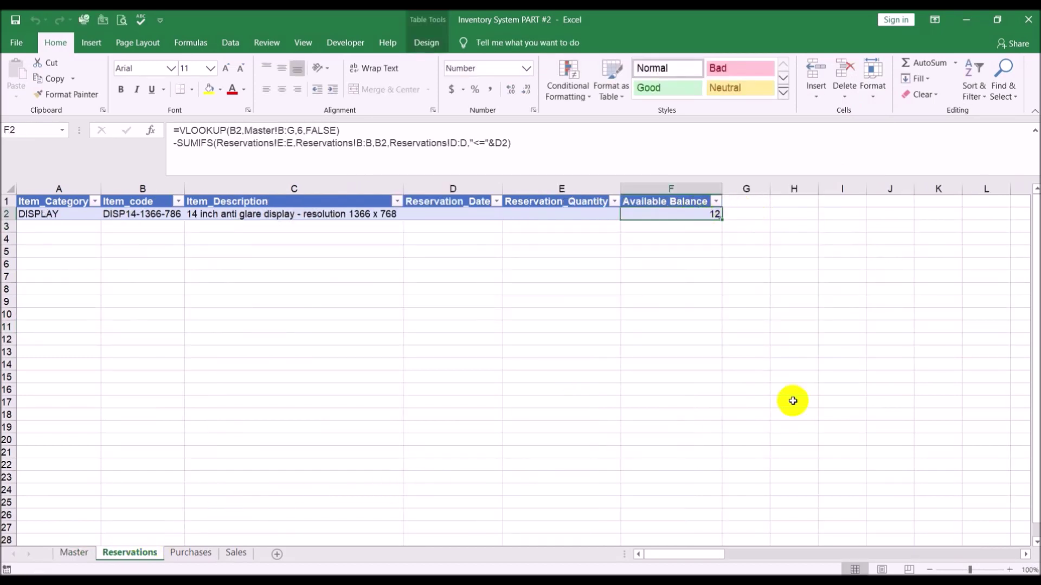
# Step: Enter 5-jan as the Reservation_Date and 5 as the Reservation_Quantity for the display item in row 2
pyautogui.click(470, 214)
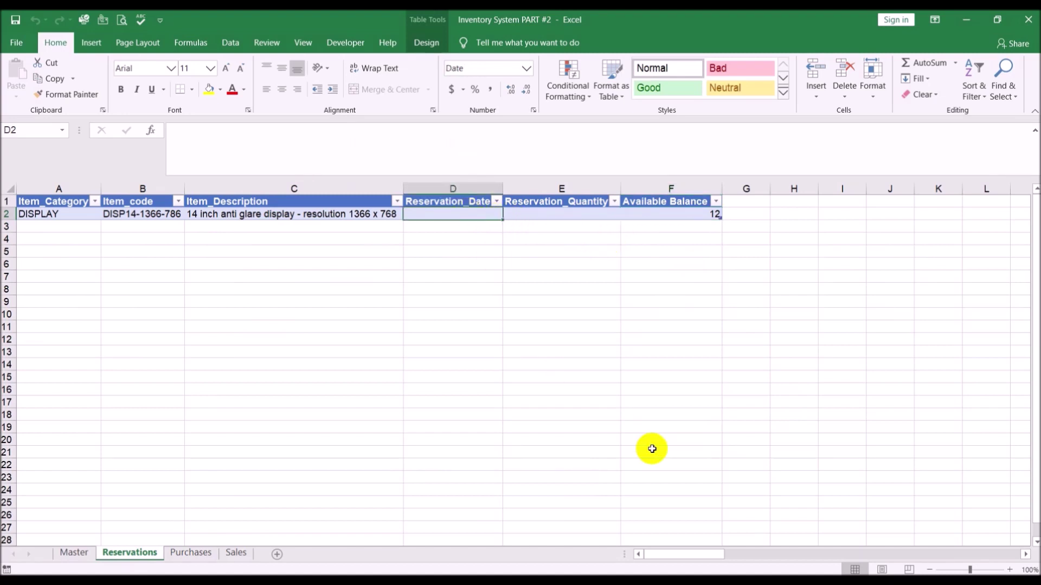
pyautogui.write('5-jan')
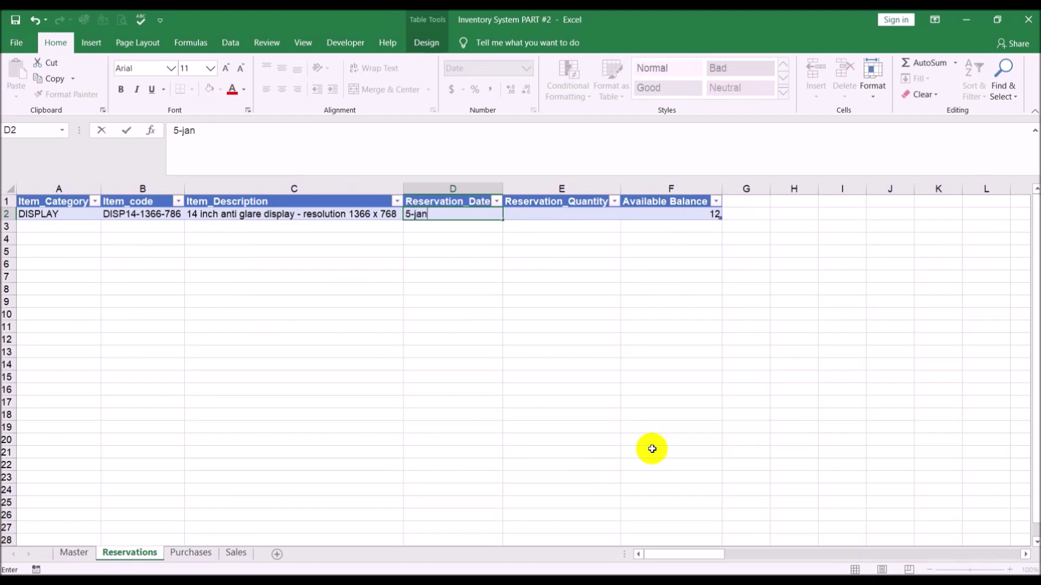
pyautogui.press('Return')
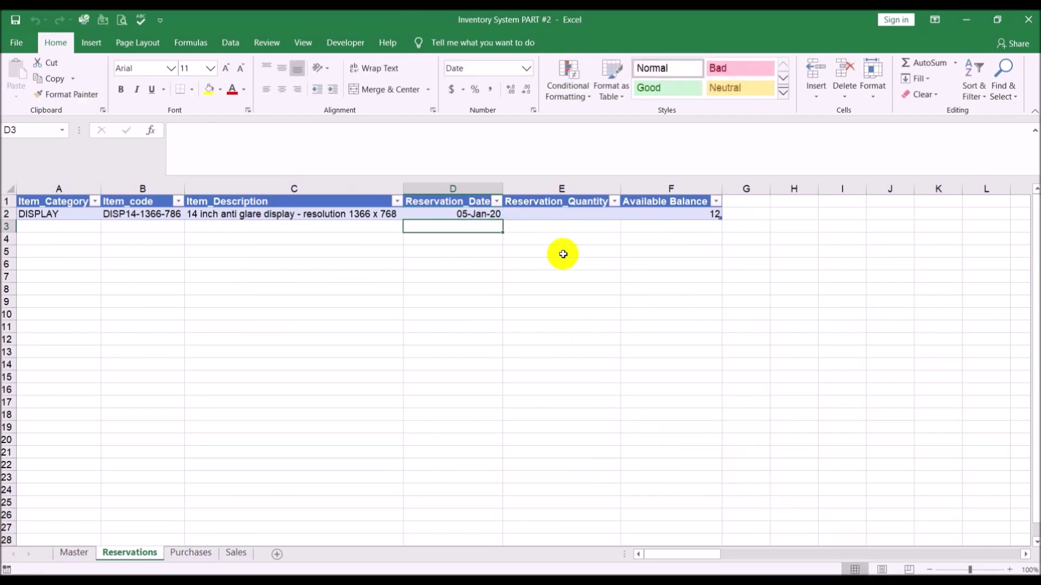
pyautogui.click(554, 214)
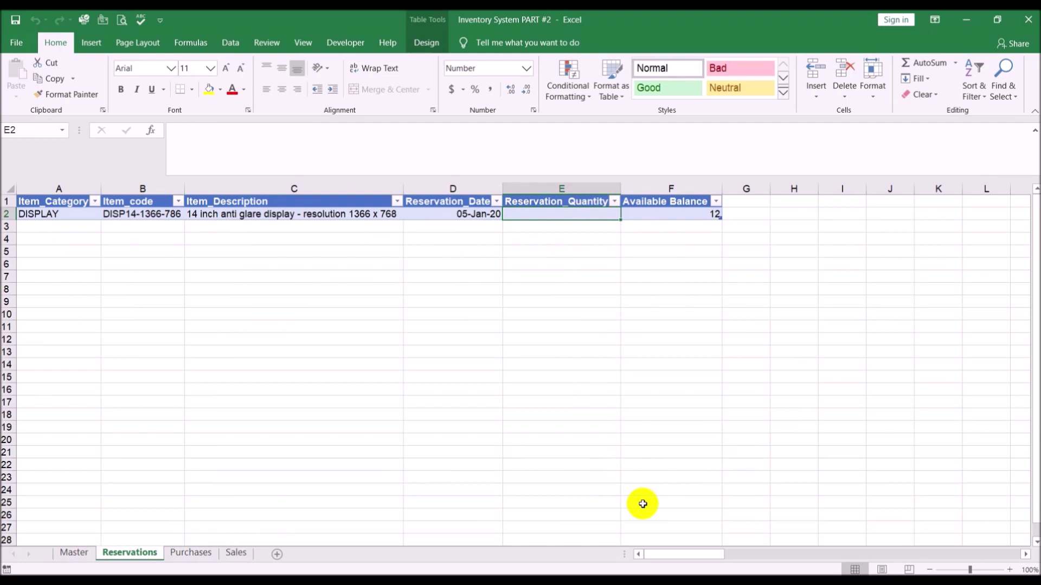
pyautogui.write('5')
pyautogui.press('Return')
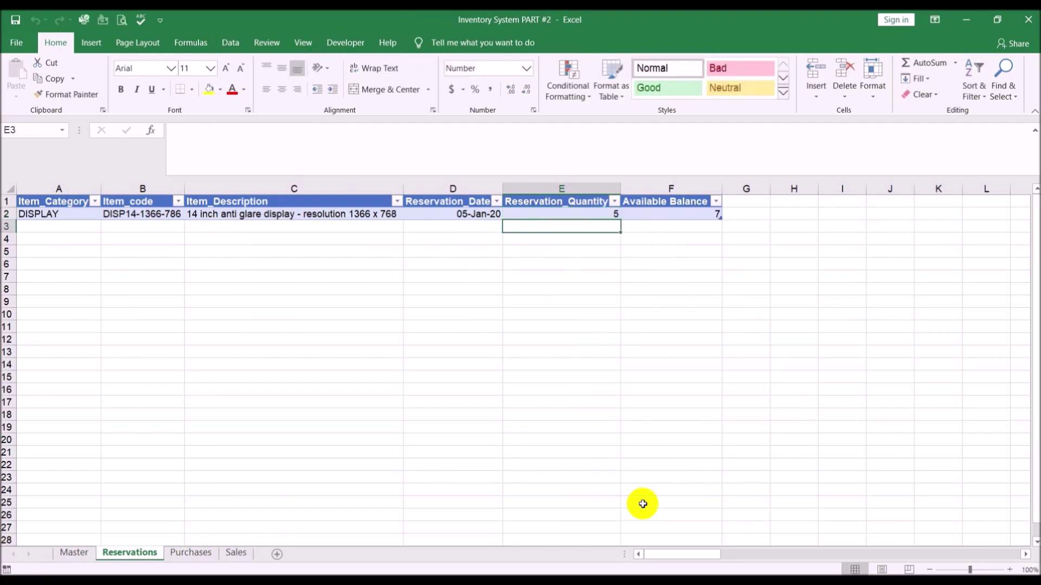
# Step: Check the display item's Opening Balance on Master, and set its Reservation_Quantity in Reservations to 15
pyautogui.click(74, 552)
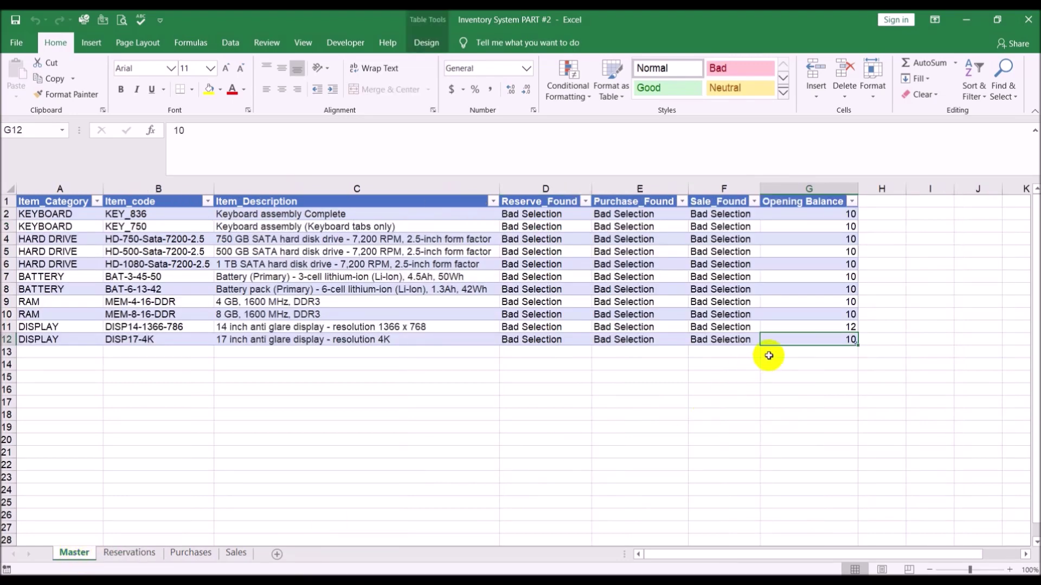
pyautogui.click(767, 326)
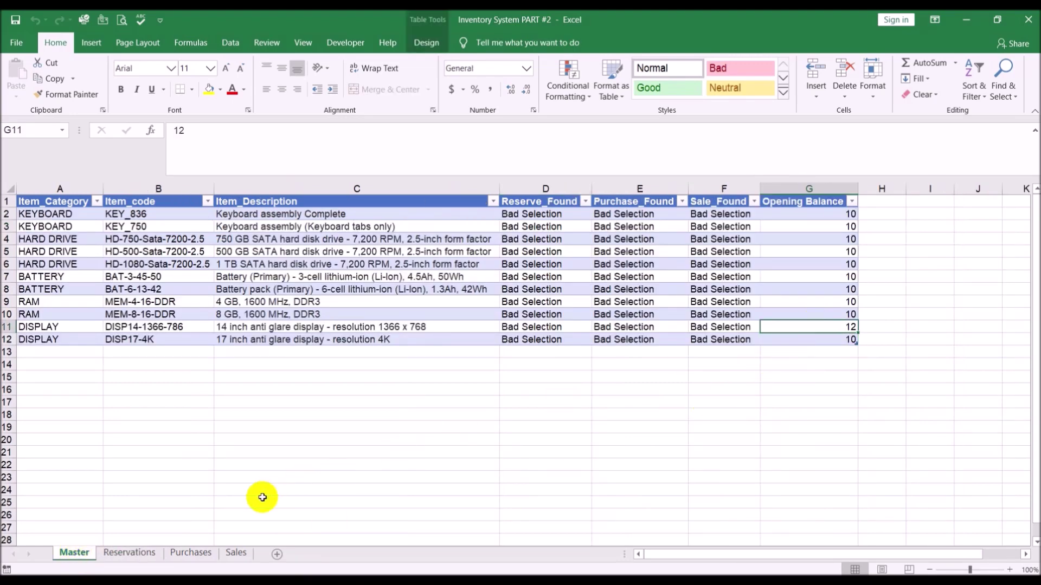
pyautogui.click(130, 552)
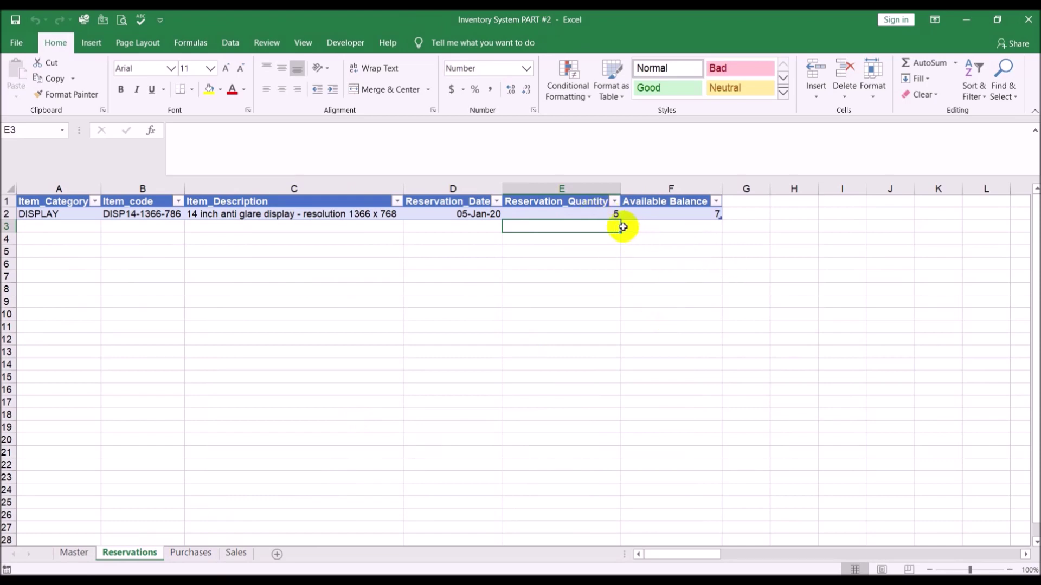
pyautogui.click(567, 213)
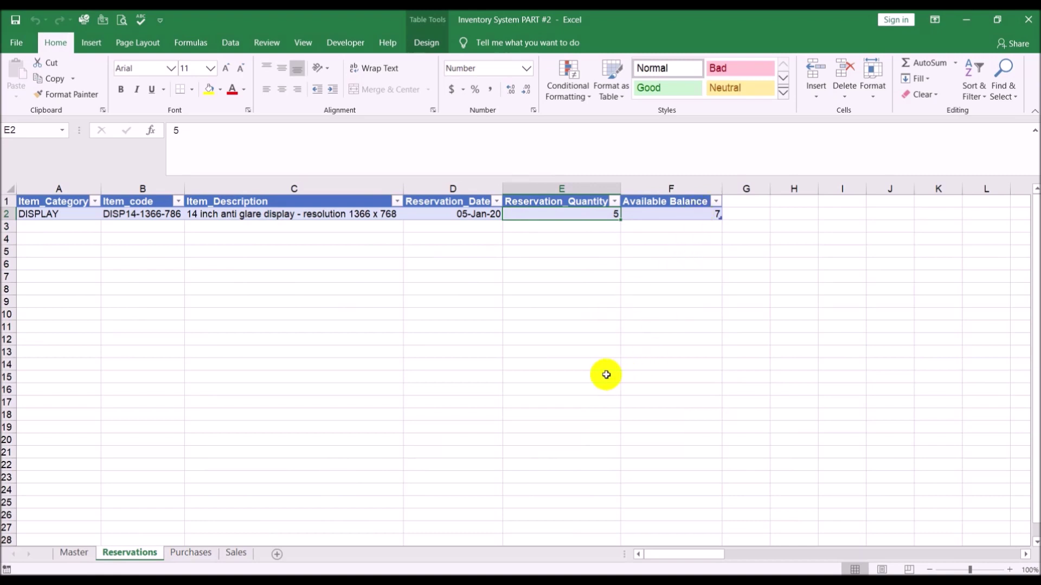
pyautogui.write('15')
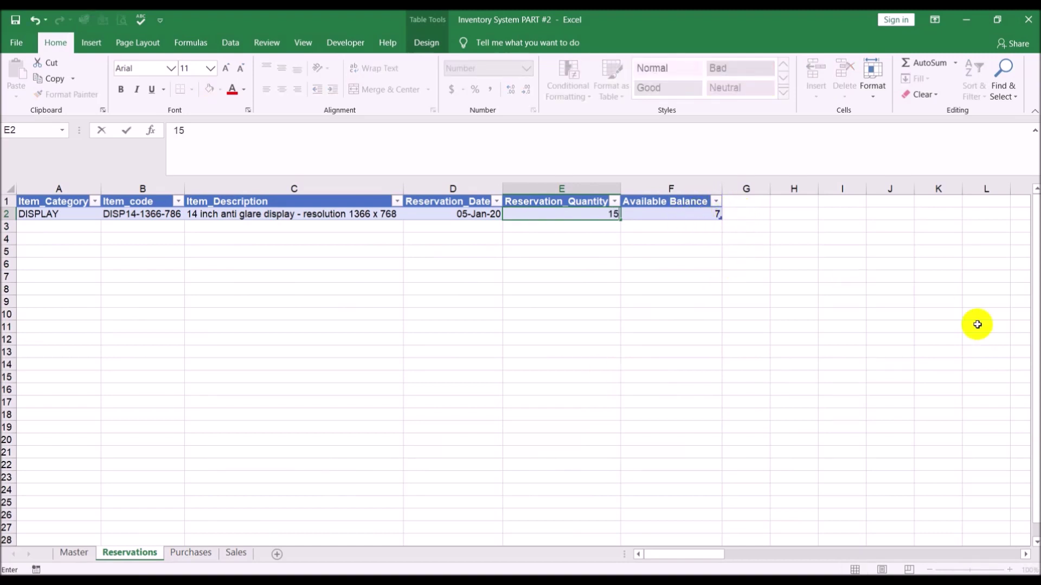
pyautogui.press('Return')
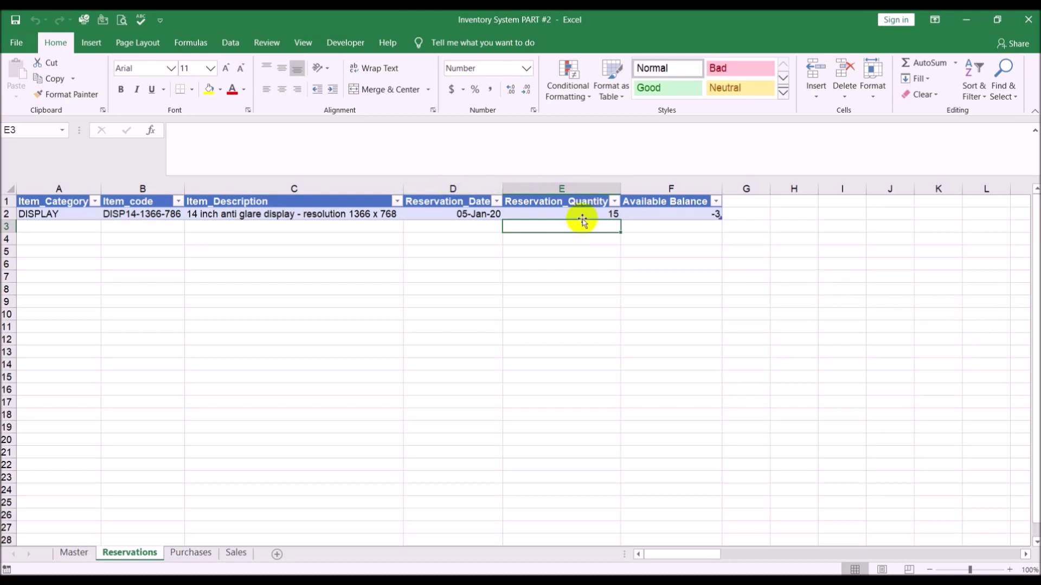
# Step: Start a conditional formatting rule on the Available Balance in row 2 for cell values less than 0
pyautogui.click(689, 214)
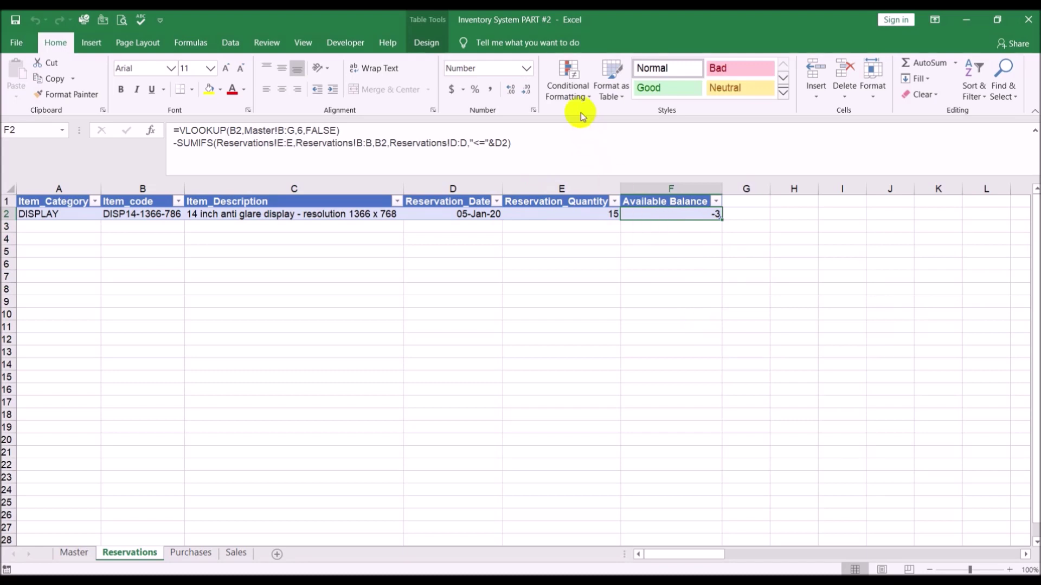
pyautogui.click(567, 93)
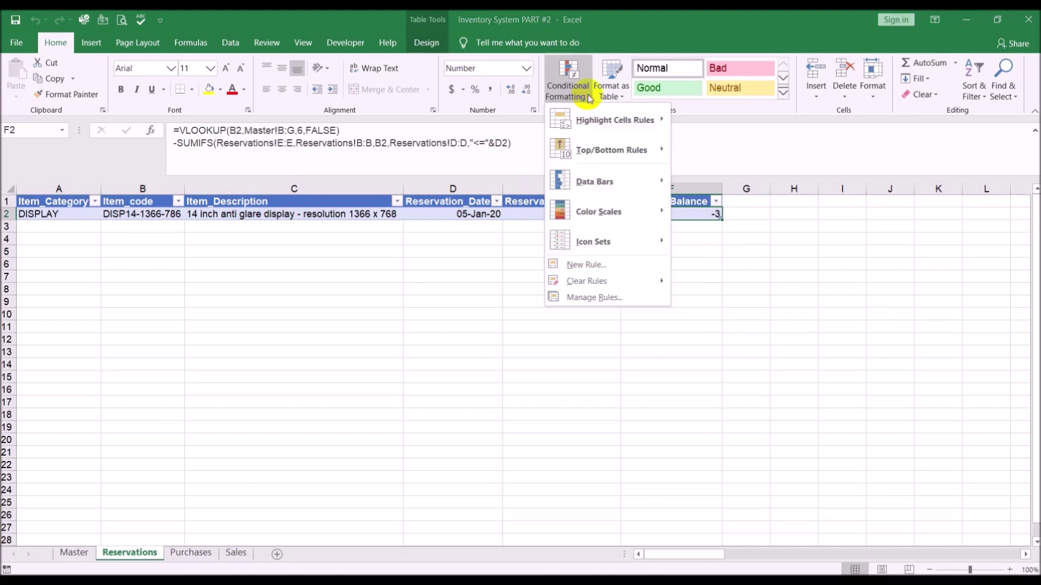
pyautogui.click(559, 264)
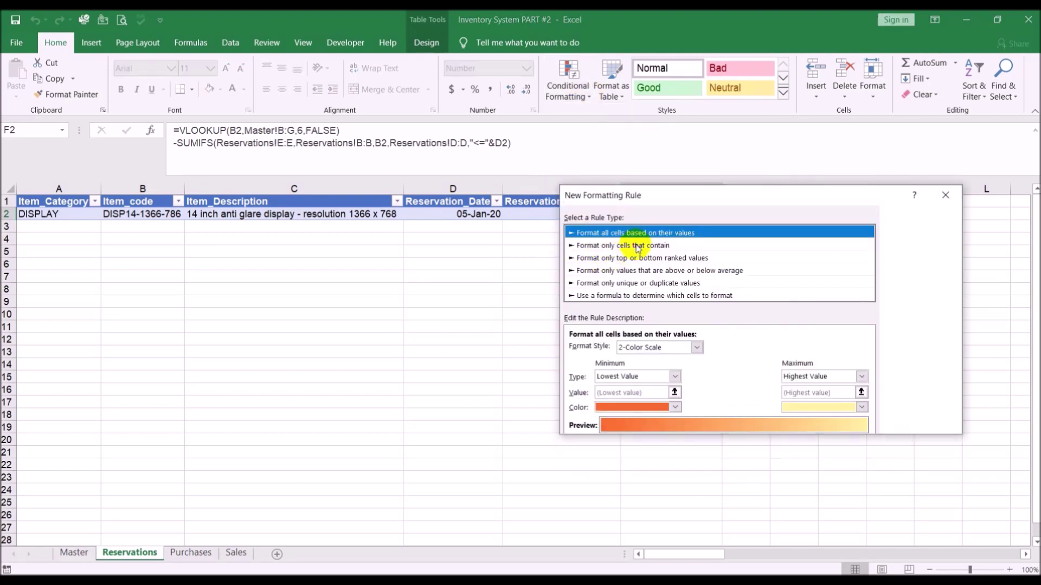
pyautogui.click(622, 245)
pyautogui.click(718, 354)
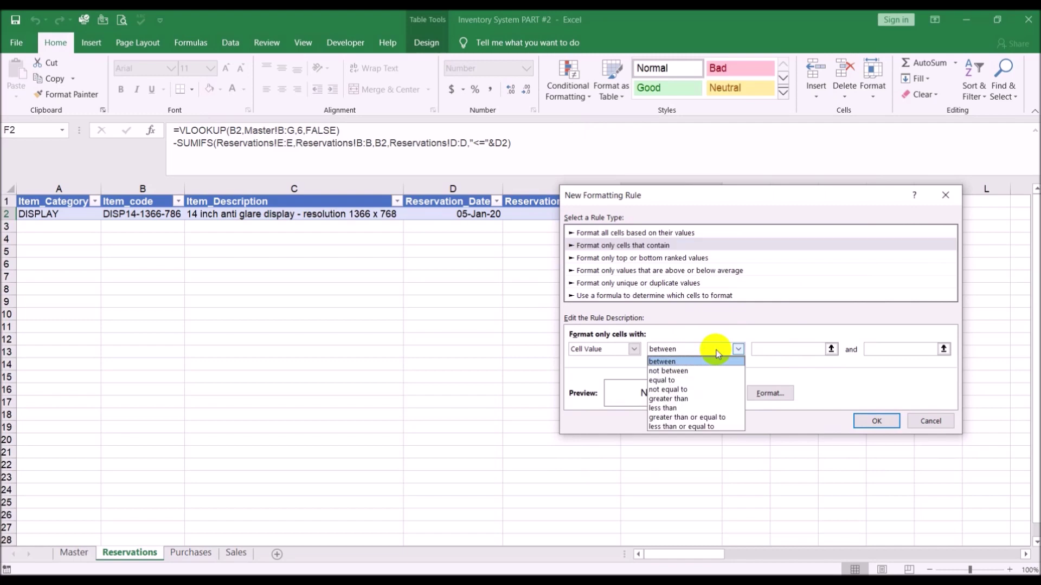
pyautogui.click(689, 408)
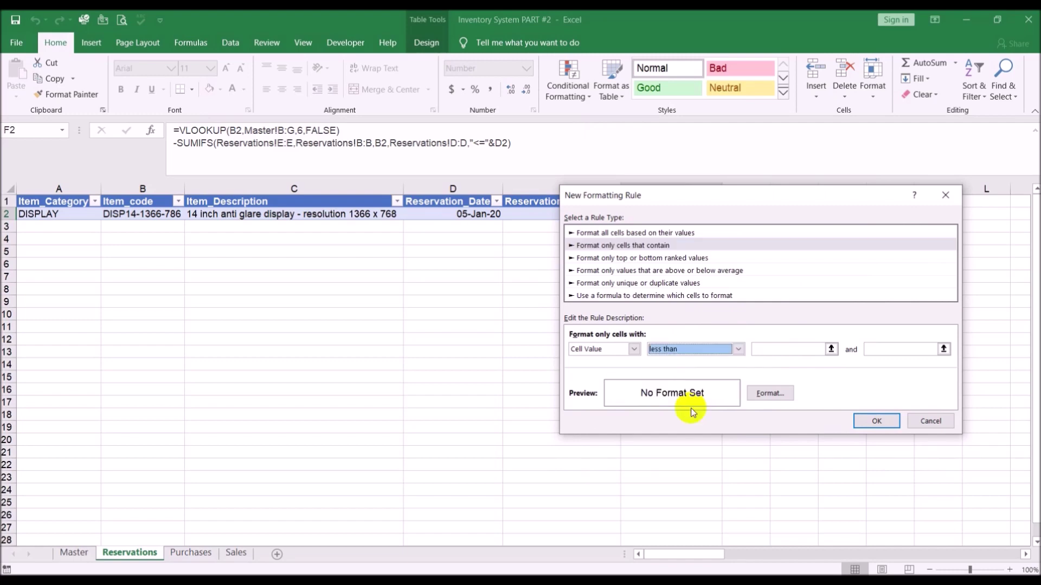
pyautogui.click(775, 349)
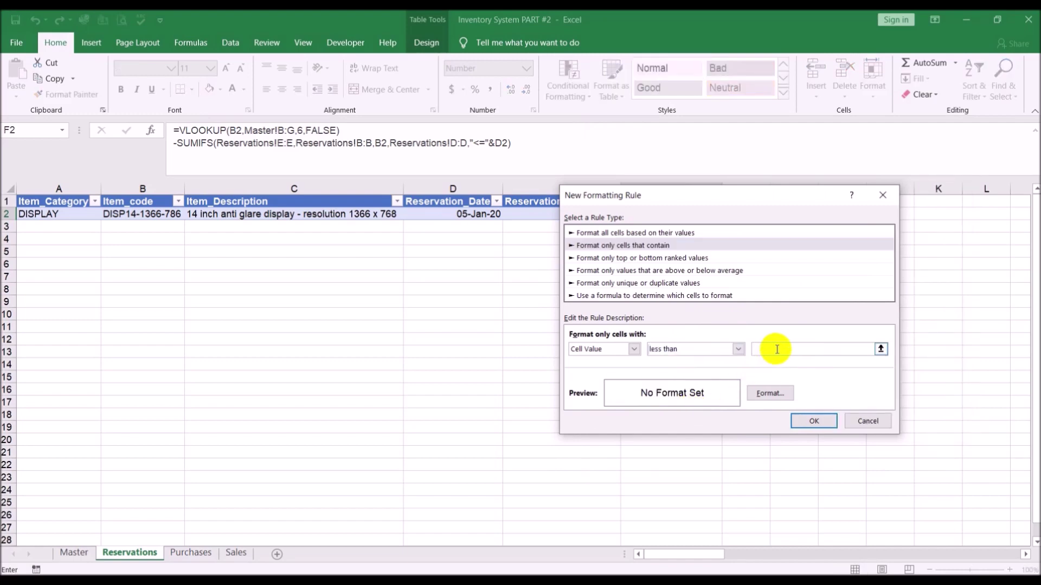
pyautogui.write('0')
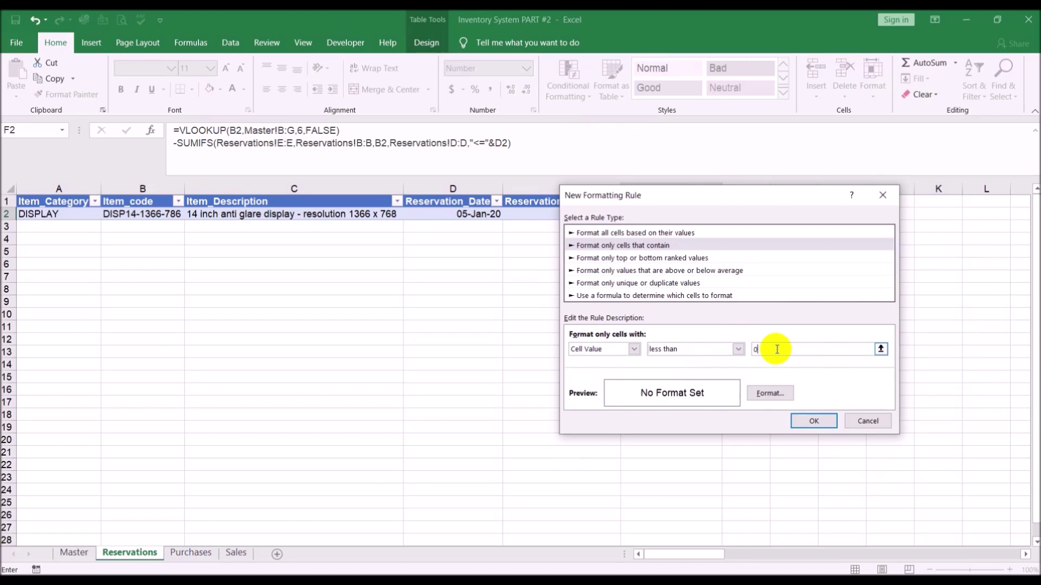
# Step: Give the rule a bold white font with a red fill and apply it to the Available Balance cell
pyautogui.click(769, 393)
pyautogui.click(718, 213)
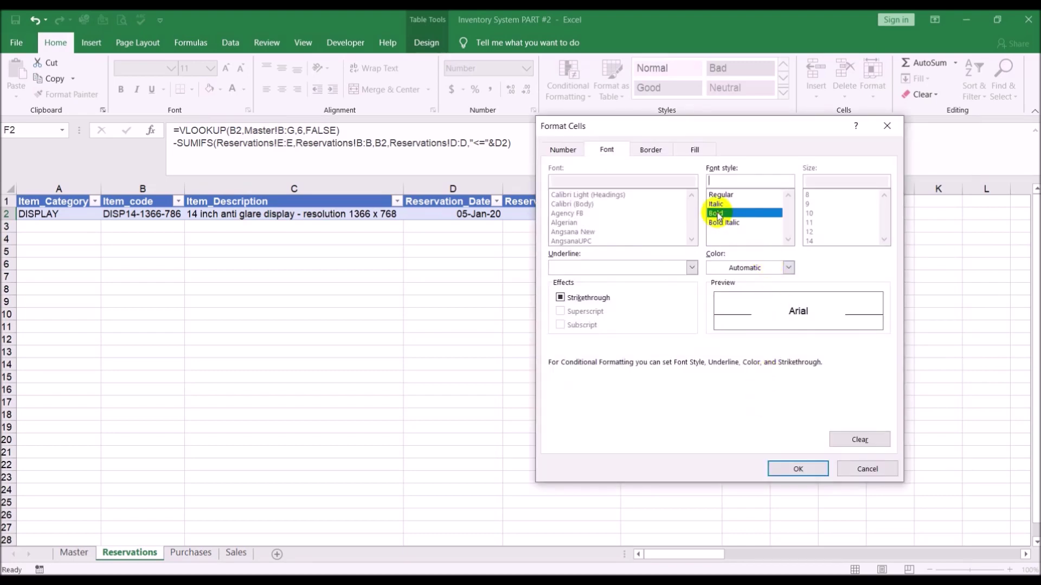
pyautogui.click(727, 269)
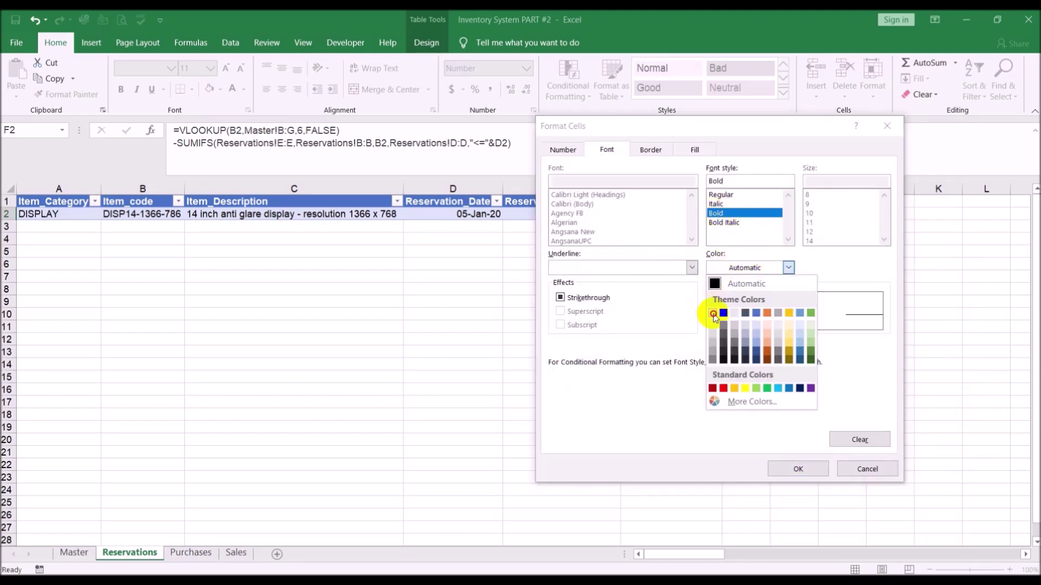
pyautogui.click(696, 145)
pyautogui.click(694, 149)
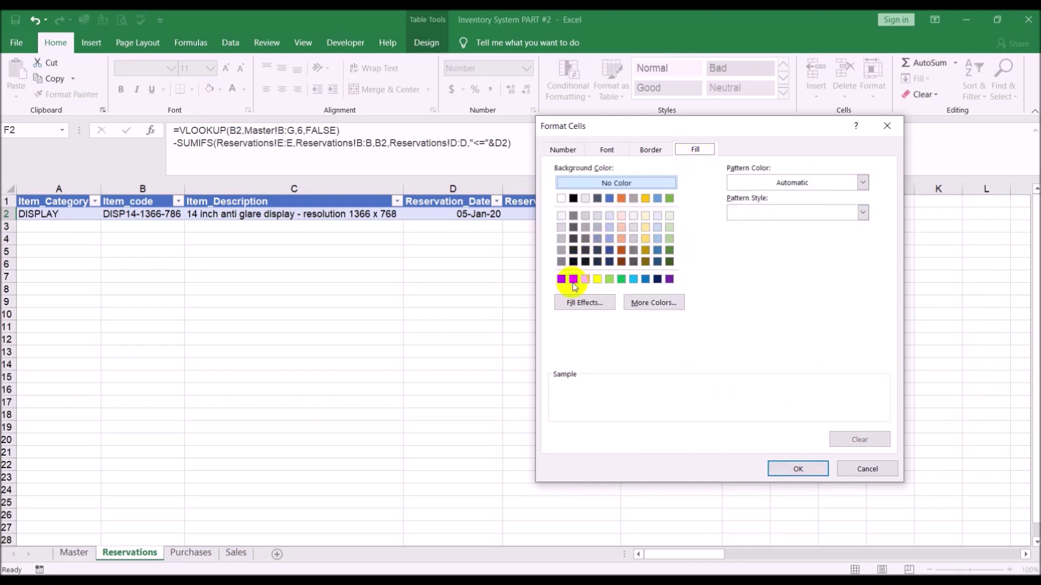
pyautogui.click(573, 279)
pyautogui.click(785, 468)
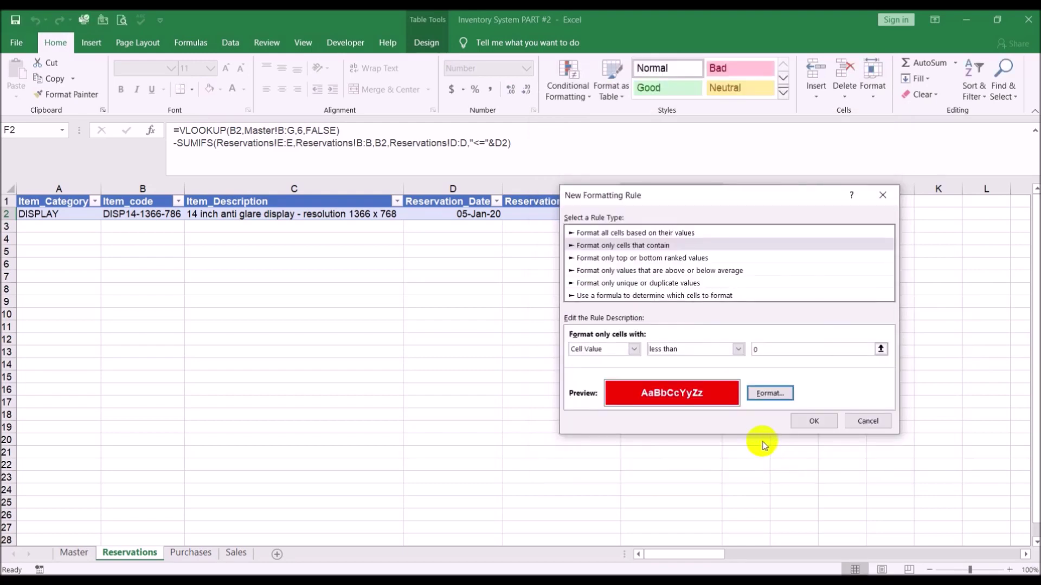
pyautogui.click(803, 419)
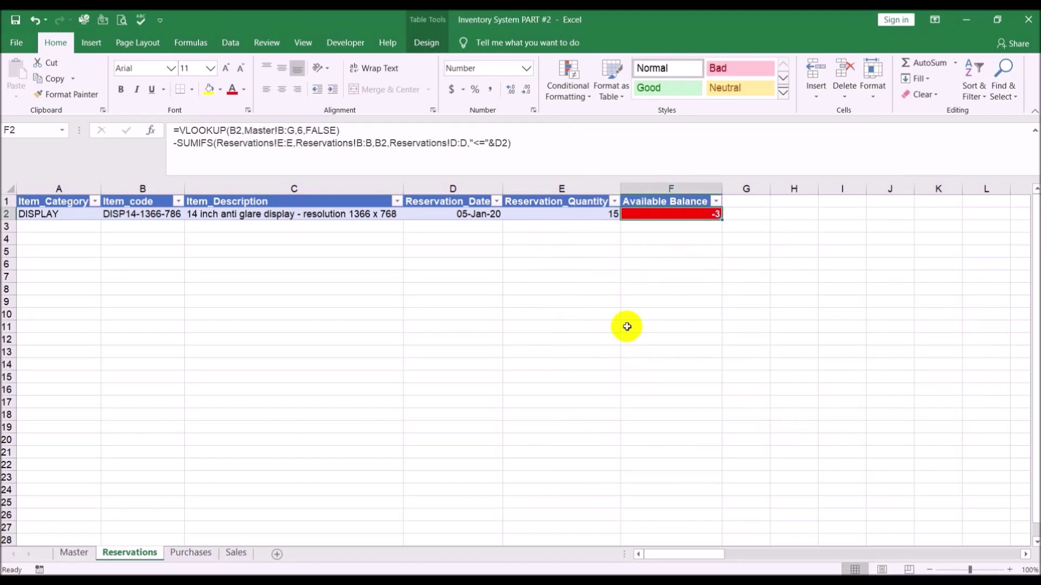
# Step: Test the conditional formatting by setting the display item's Reservation_Quantity to 11, 12 and 13 in turn
pyautogui.click(708, 216)
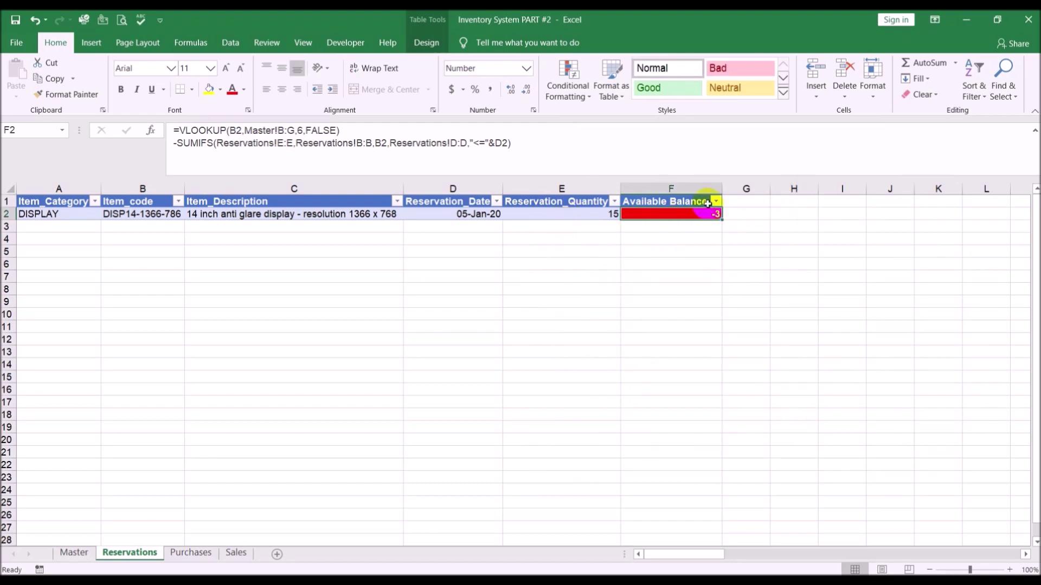
pyautogui.click(581, 217)
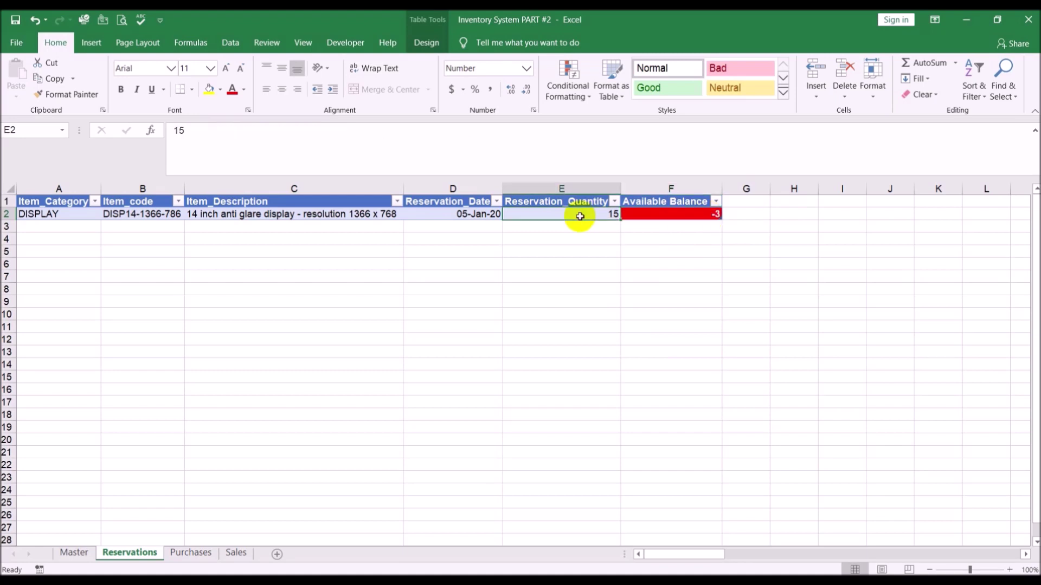
pyautogui.write('11')
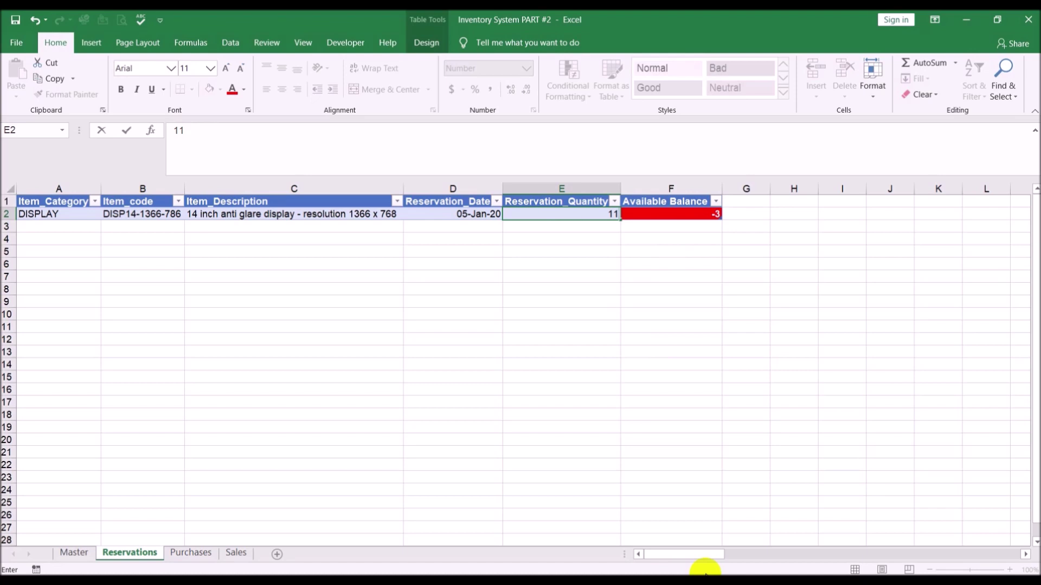
pyautogui.press('Return')
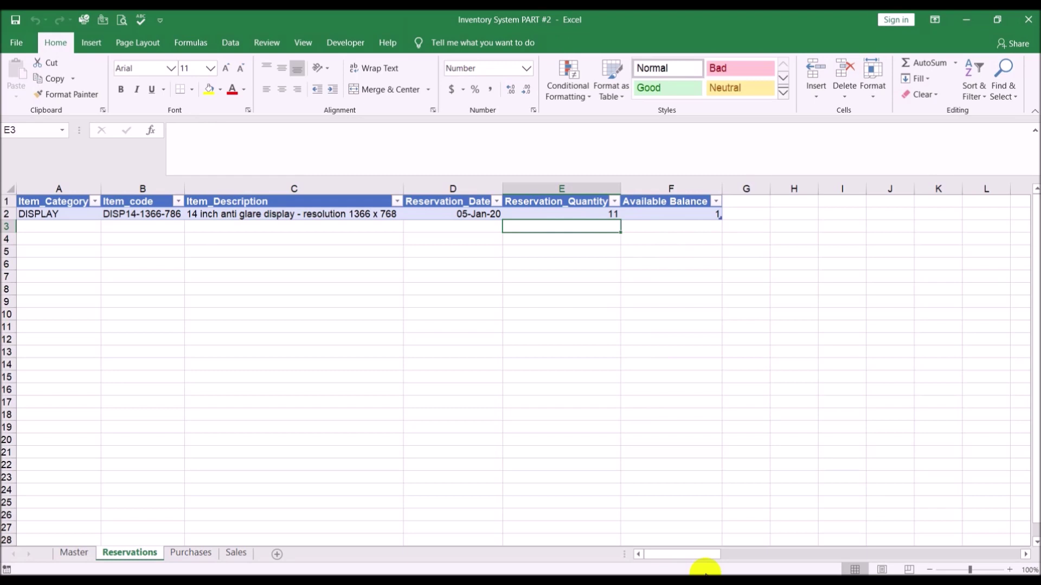
pyautogui.press('Up')
pyautogui.write('12')
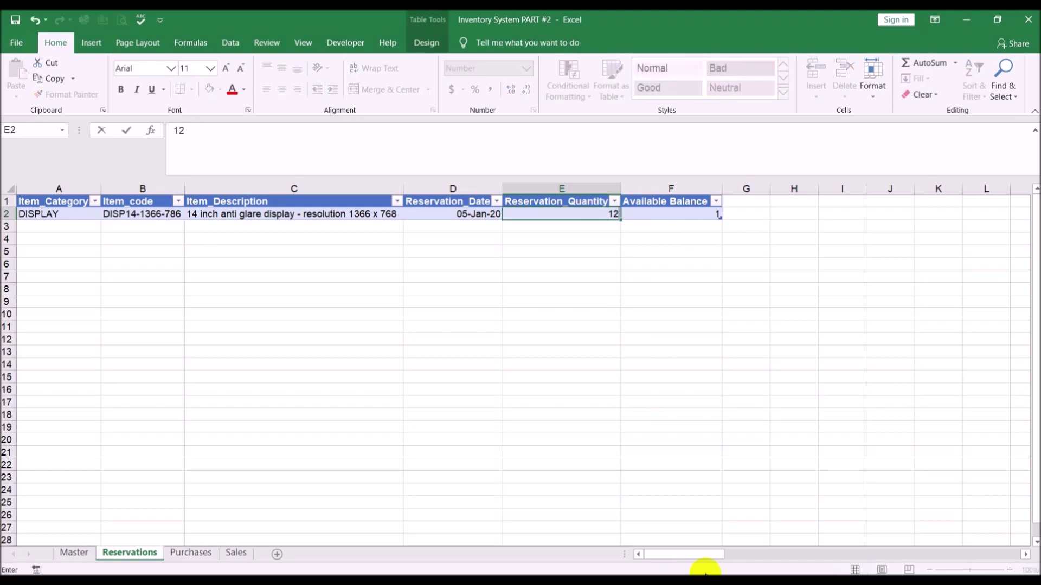
pyautogui.press('Return')
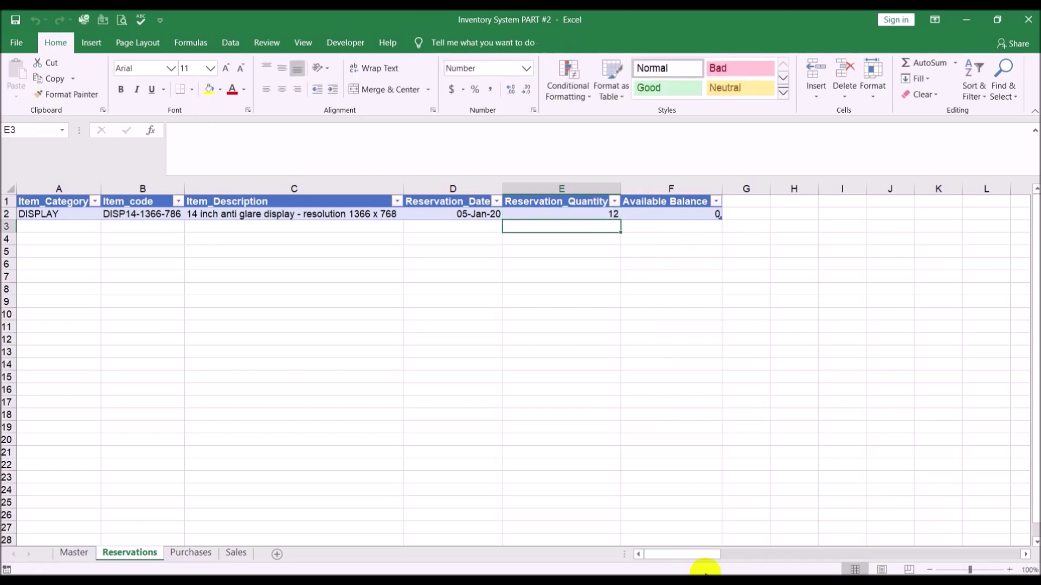
pyautogui.press('Up')
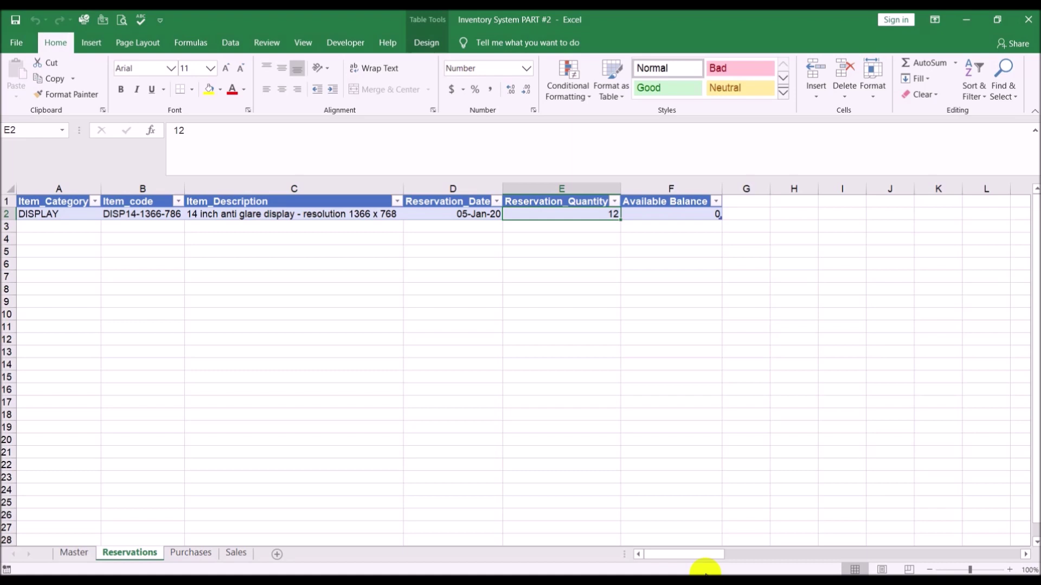
pyautogui.write('13')
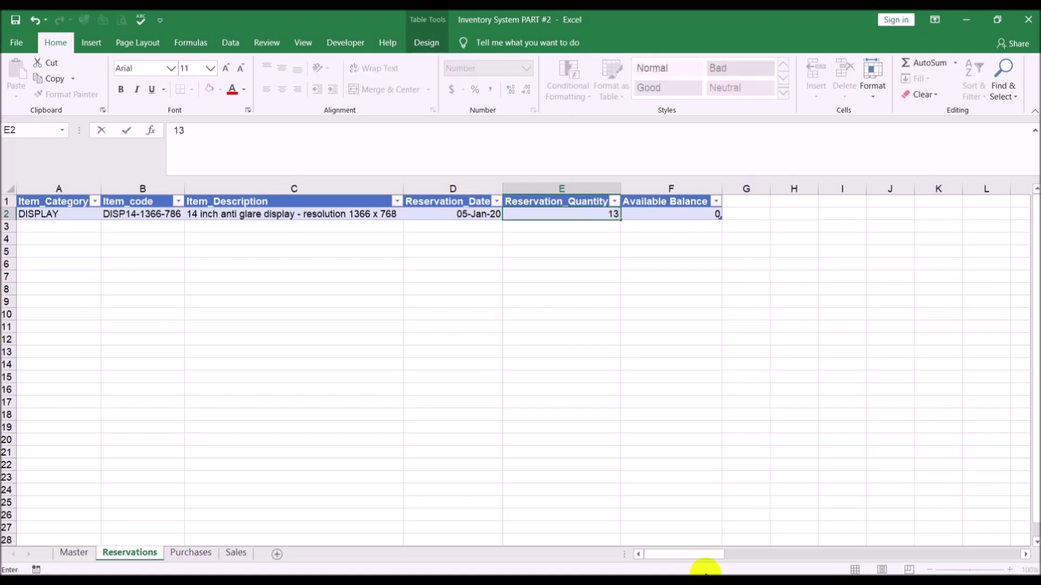
pyautogui.press('Return')
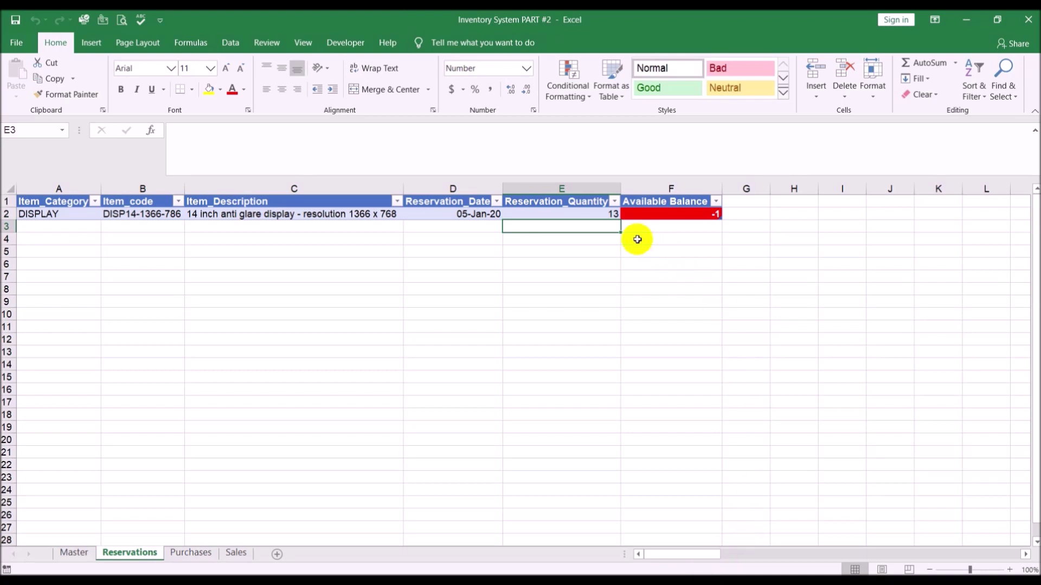
# Step: Set the display item's Reservation_Quantity in row 2 to 5
pyautogui.click(564, 213)
pyautogui.write('5')
pyautogui.press('Return')
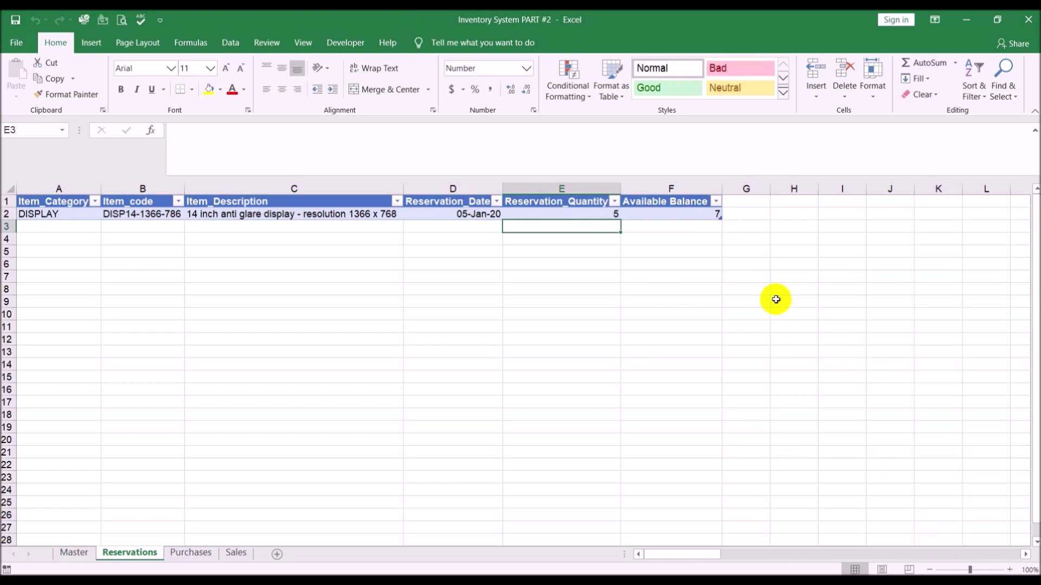
pyautogui.click(589, 215)
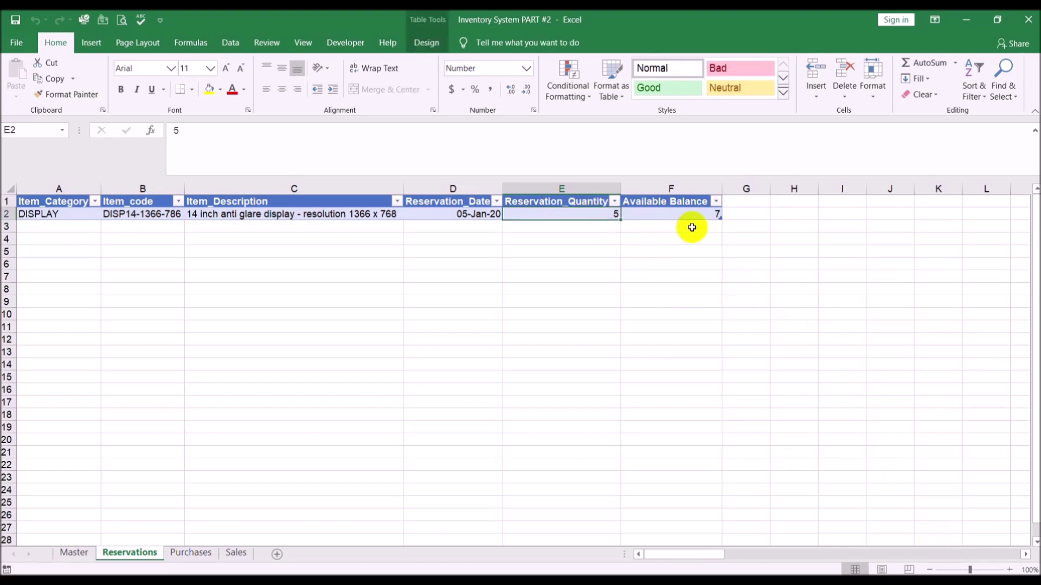
# Step: Extend the Available Balance formula in F2 on a new line with +SUMIFS, using Purchases!E:E as the sum range
pyautogui.click(704, 214)
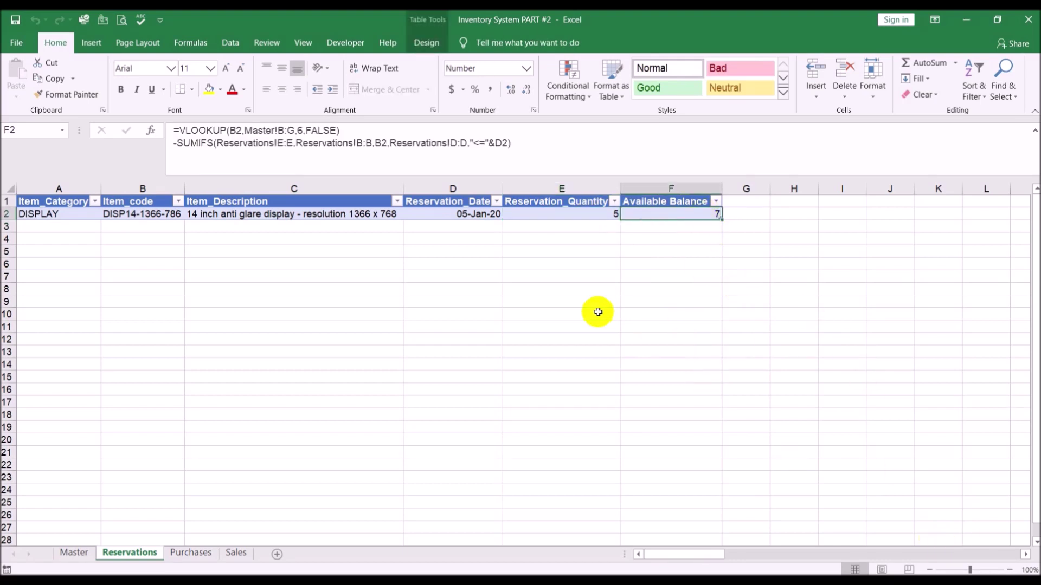
pyautogui.click(524, 145)
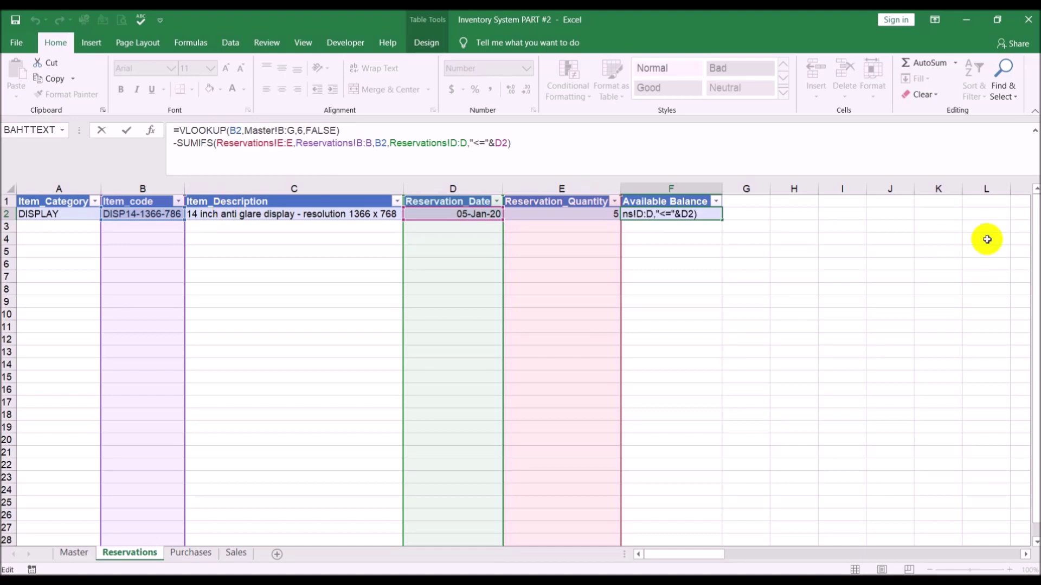
pyautogui.hotkey('alt', 'Return')
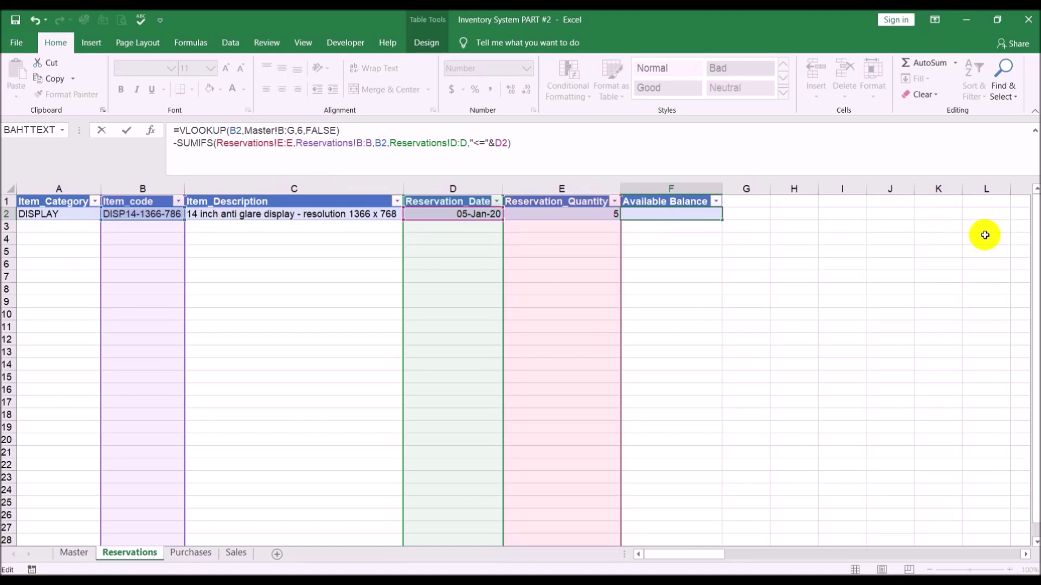
pyautogui.write('+SUMIFS')
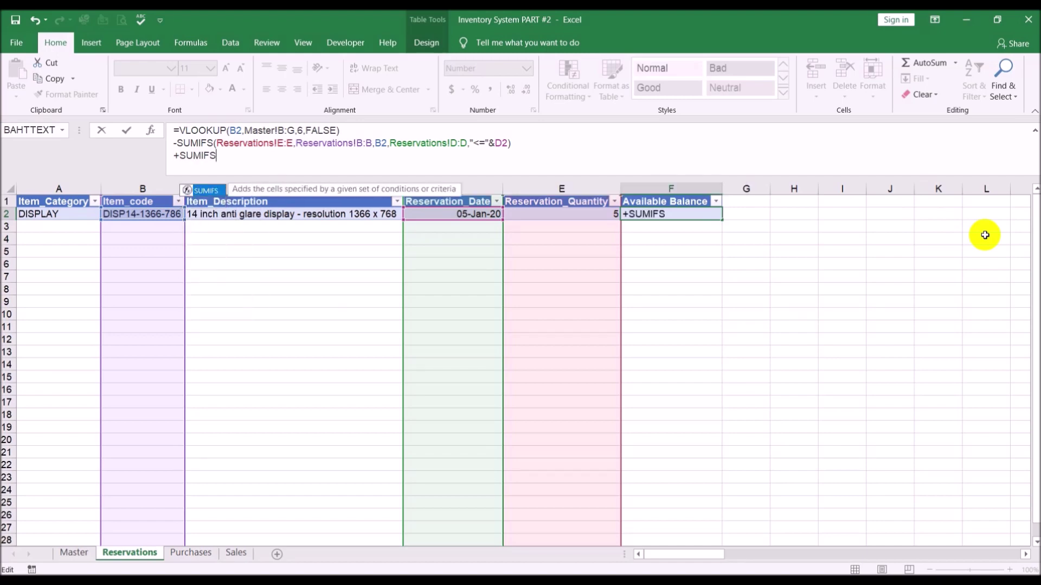
pyautogui.write('(')
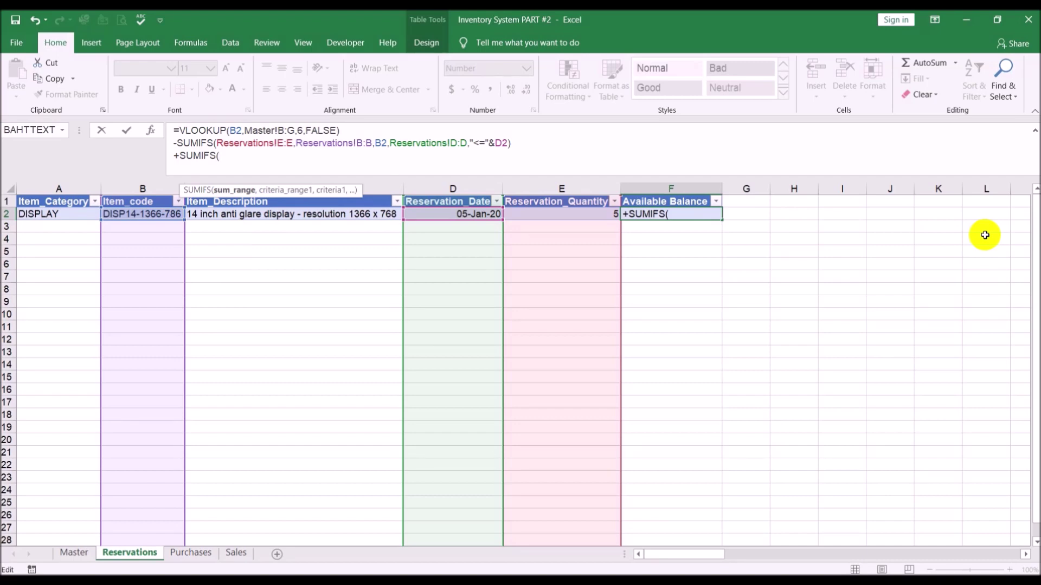
pyautogui.write('PUrchases!E:E')
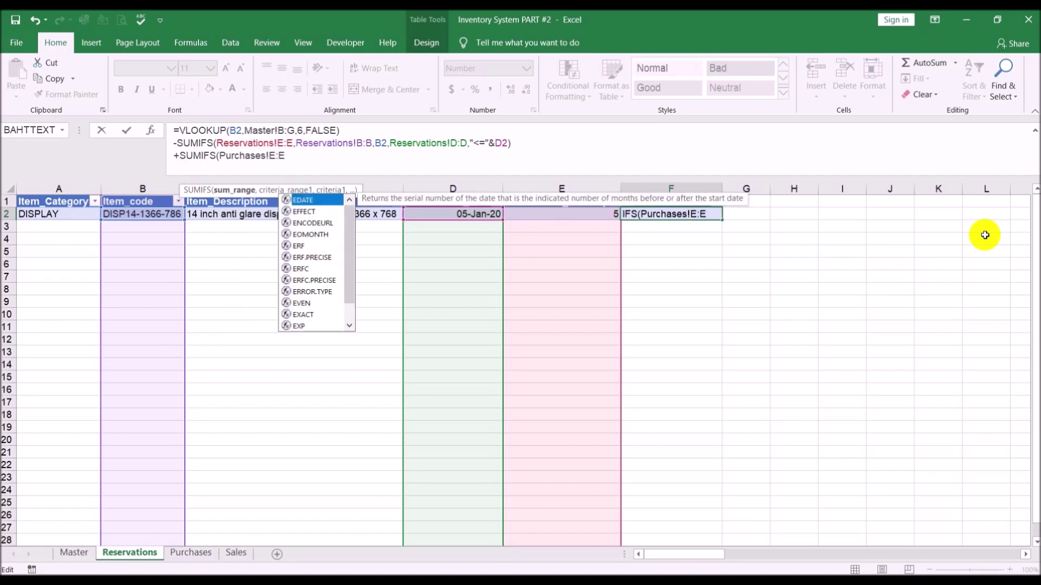
pyautogui.write('.')
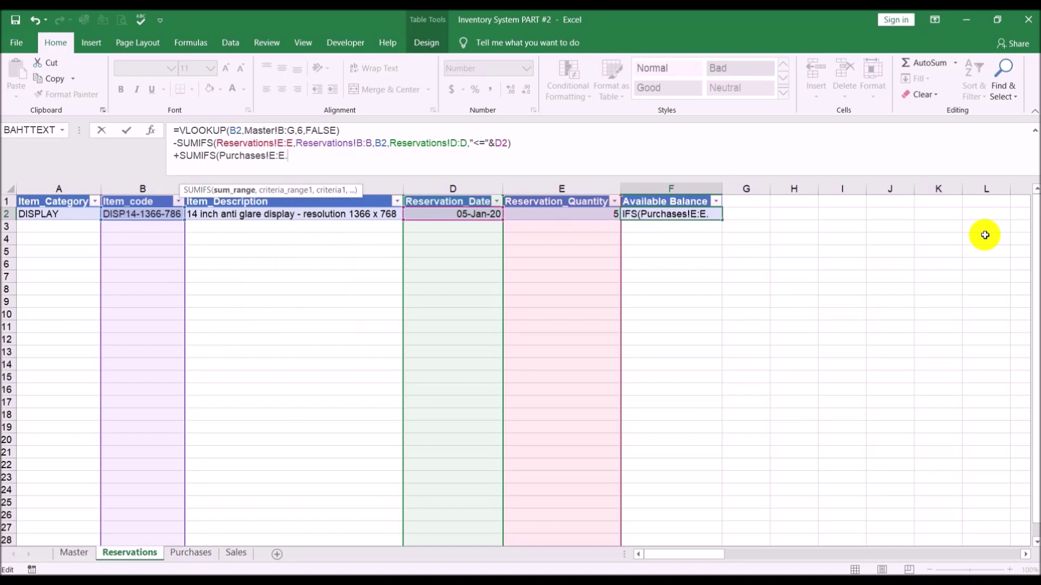
pyautogui.press('BackSpace')
pyautogui.write(',')
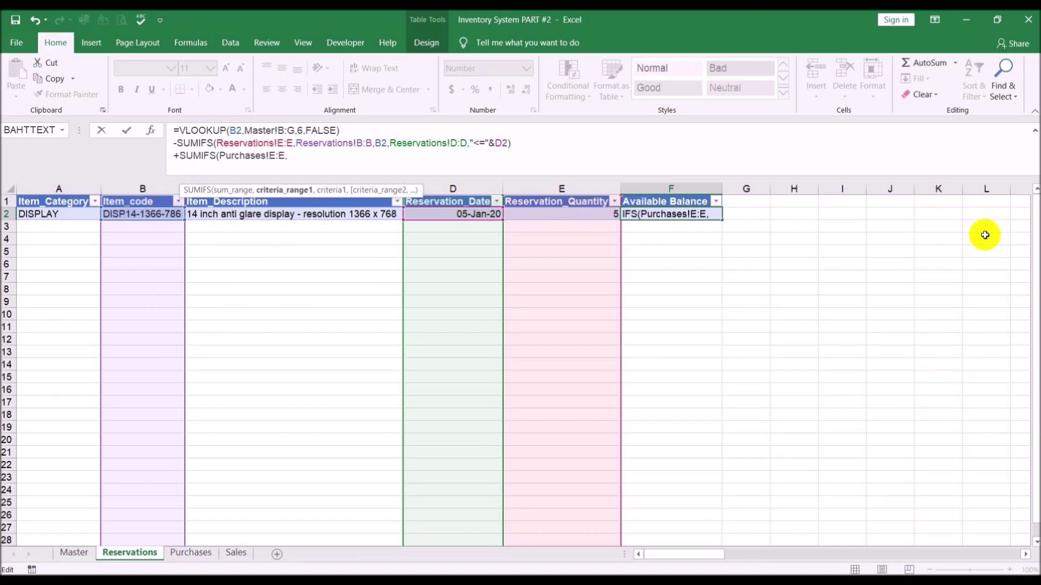
# Step: Add Purchases!B:B as the first criteria range of the purchases SUMIFS, with B2 as its criterion
pyautogui.write('Purchases')
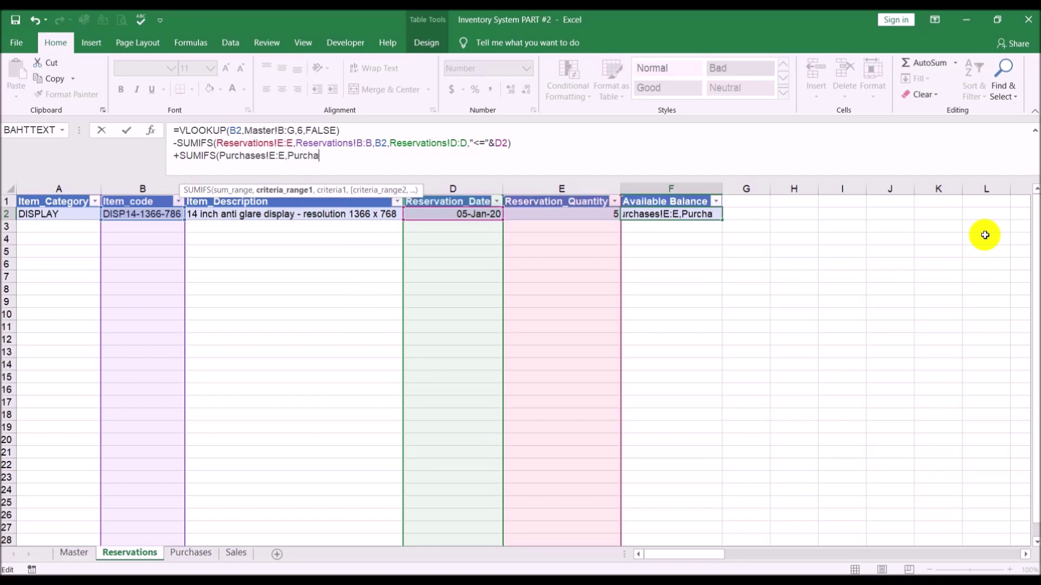
pyautogui.write('!')
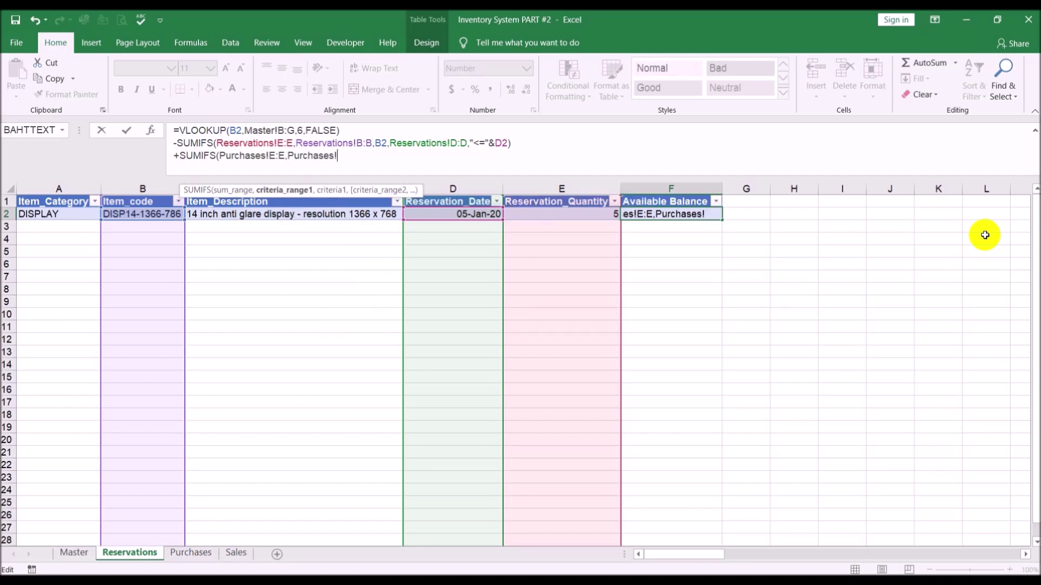
pyautogui.write('B:B')
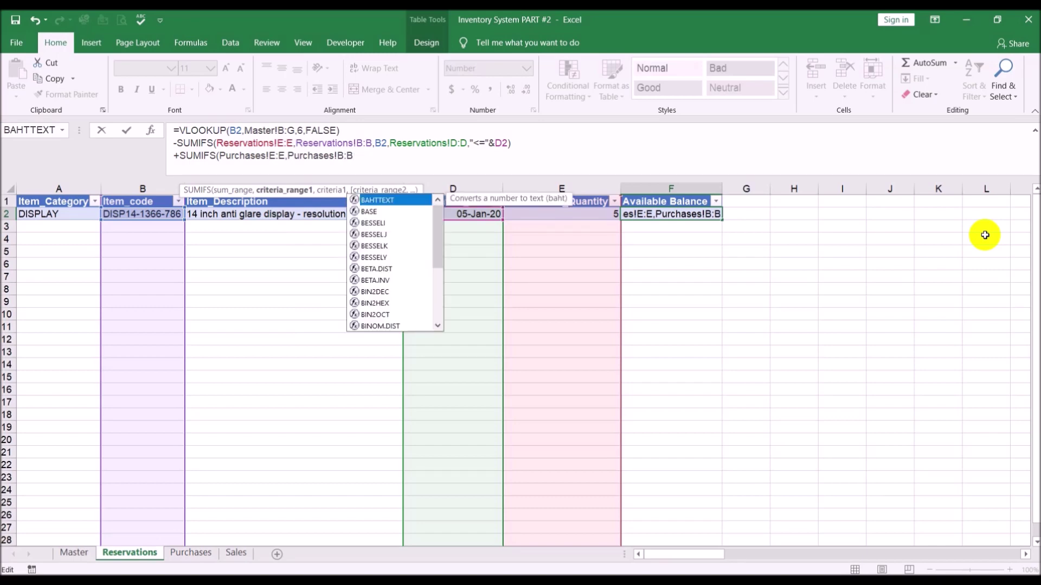
pyautogui.write(',')
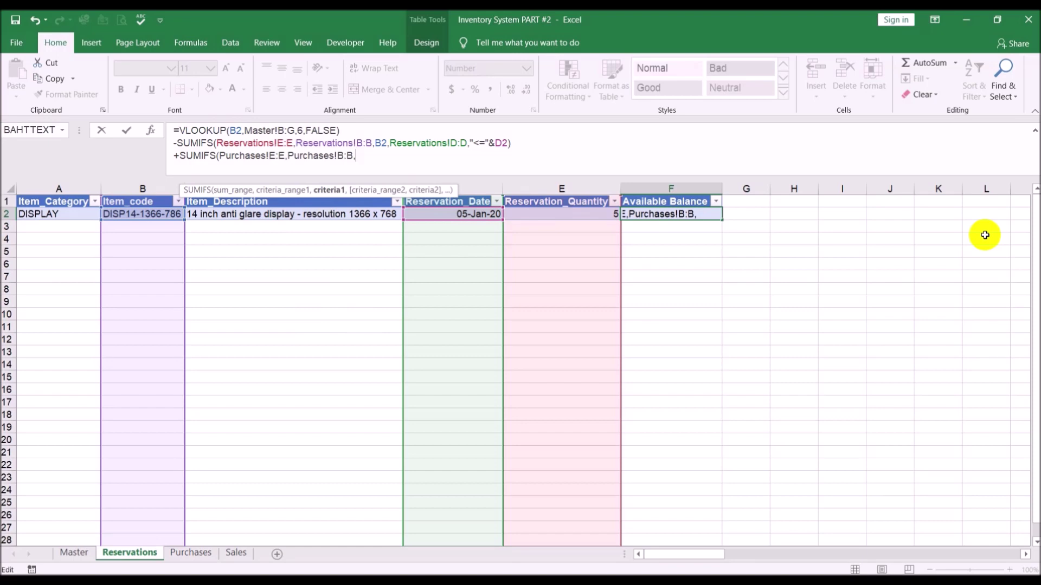
pyautogui.write('B2')
# Step: Complete the purchases SUMIFS with criteria range Purchases!D:D and criterion "<="&D2, and commit the Available Balance formula in F2
pyautogui.write(',Pu')
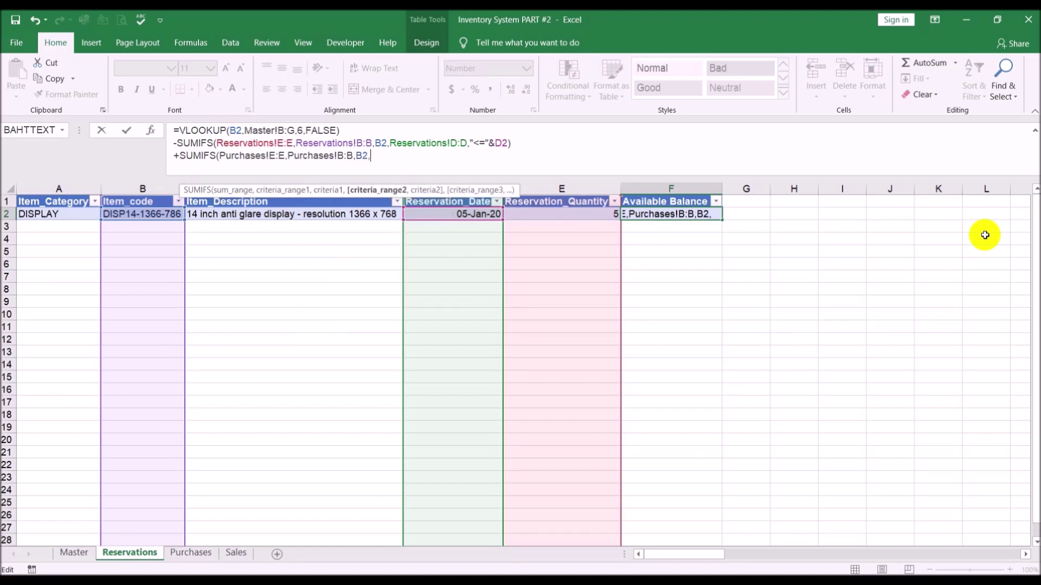
pyautogui.write('rchases')
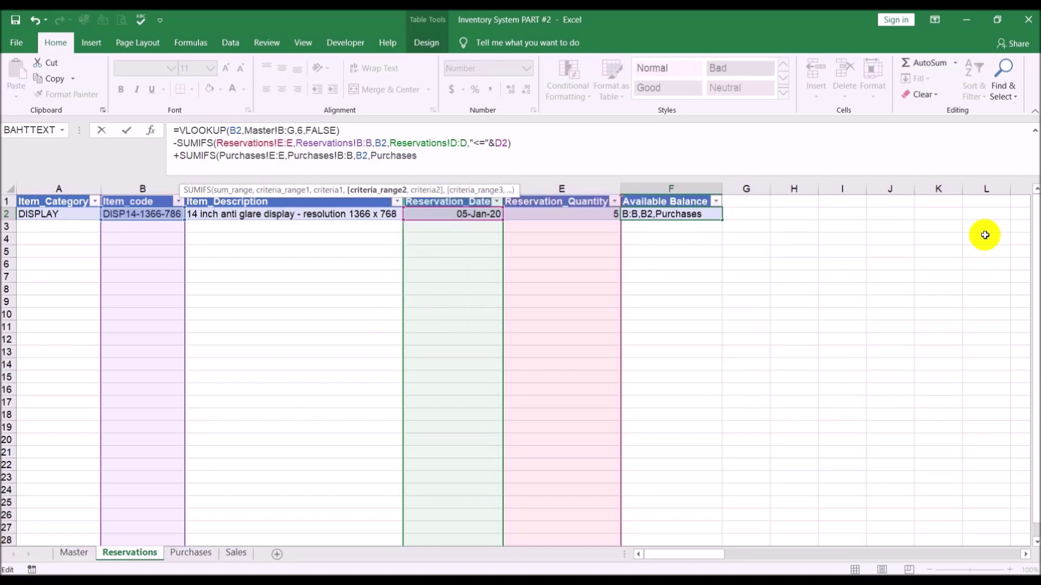
pyautogui.write('!D:D')
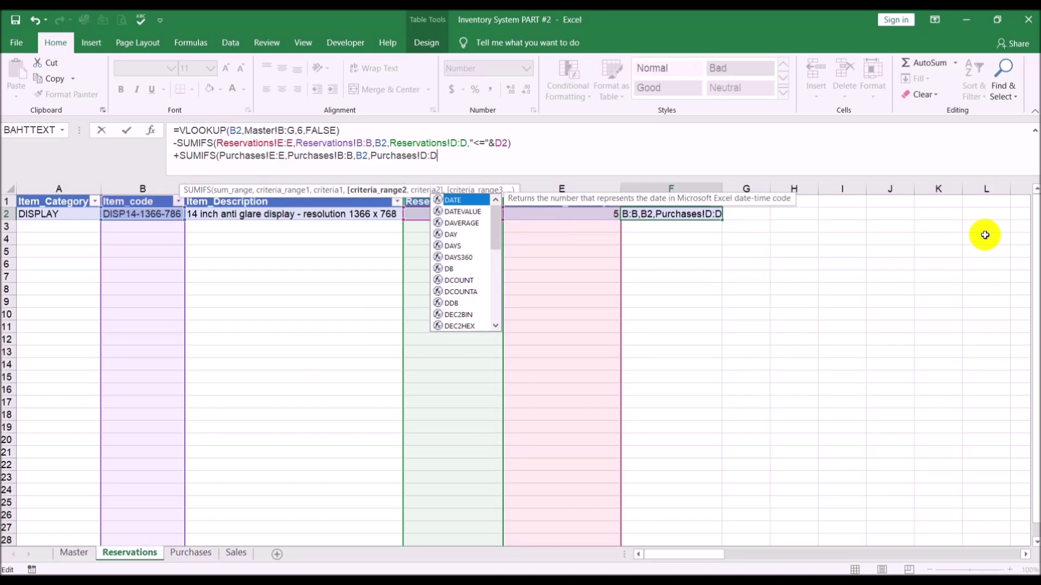
pyautogui.write(',"')
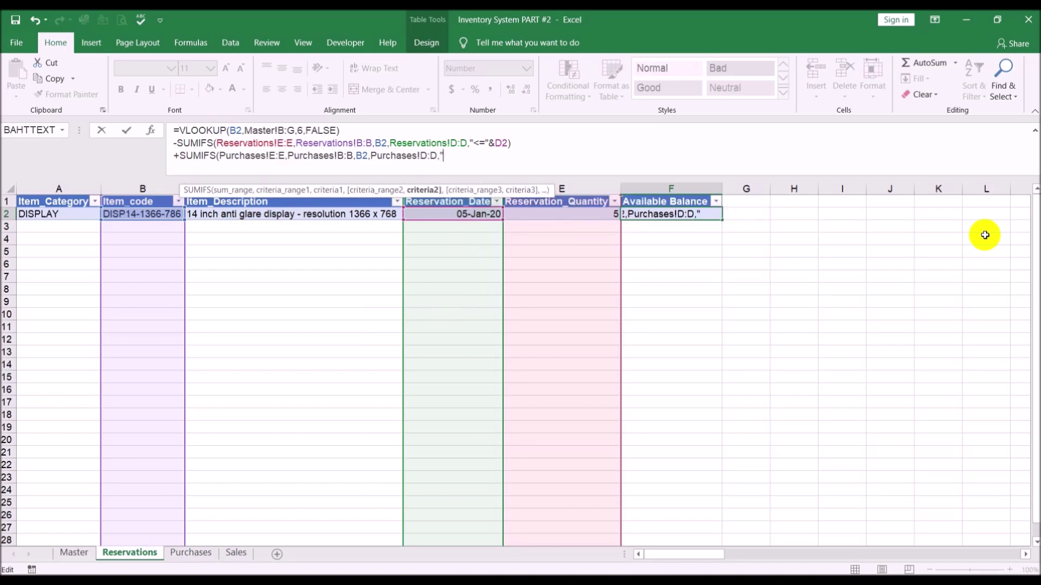
pyautogui.write('<="&D2)')
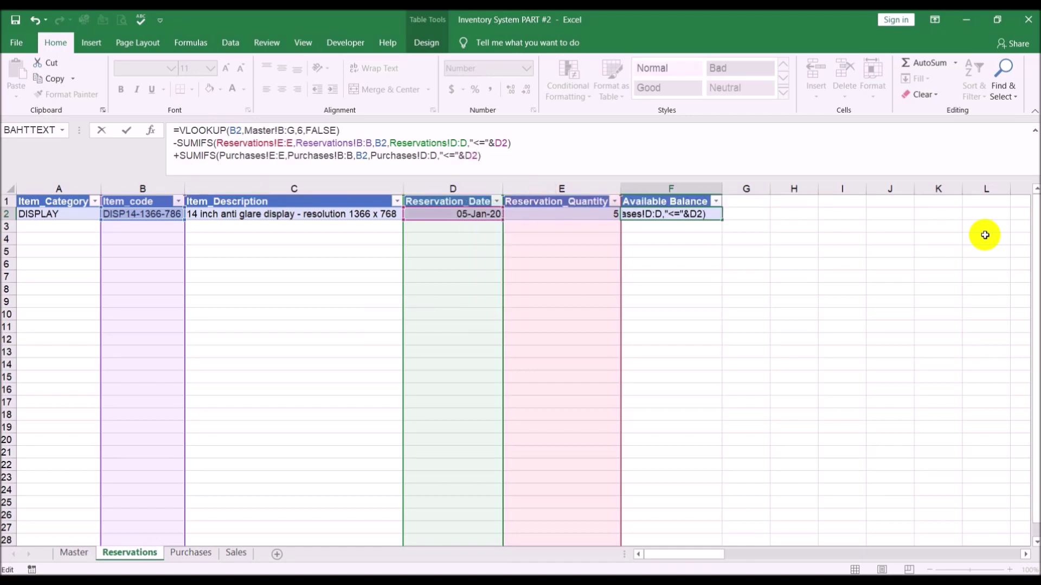
pyautogui.press('Return')
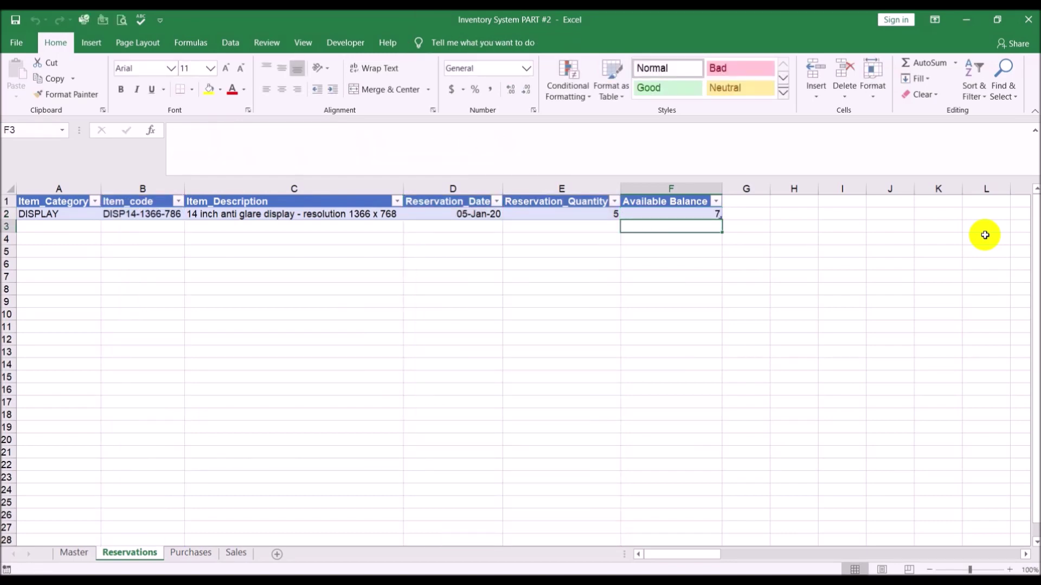
pyautogui.click(693, 215)
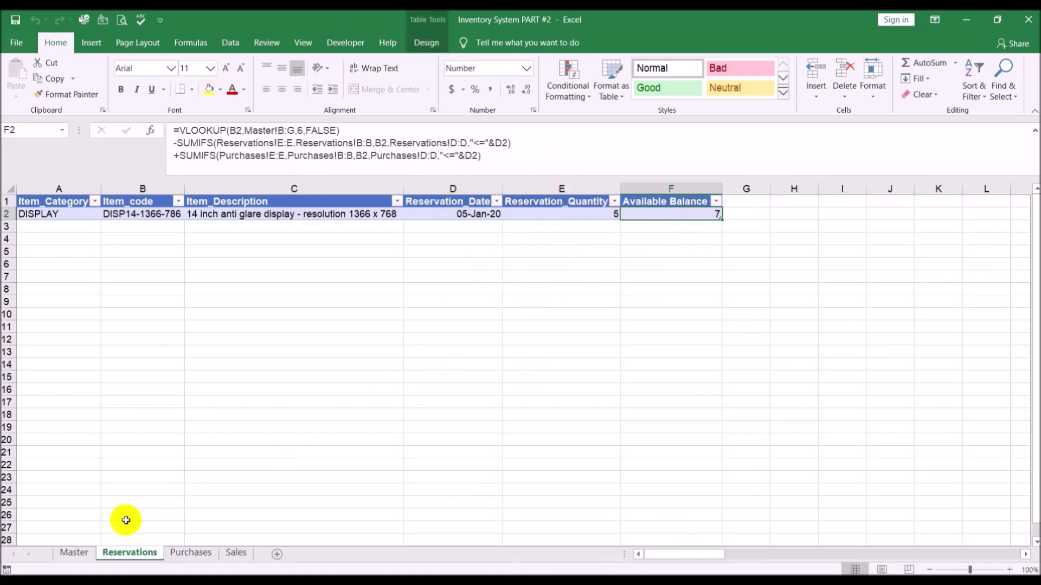
# Step: Copy the reserved item's Item_code into B2 of the Purchases sheet as a value and autofit column B
pyautogui.click(189, 552)
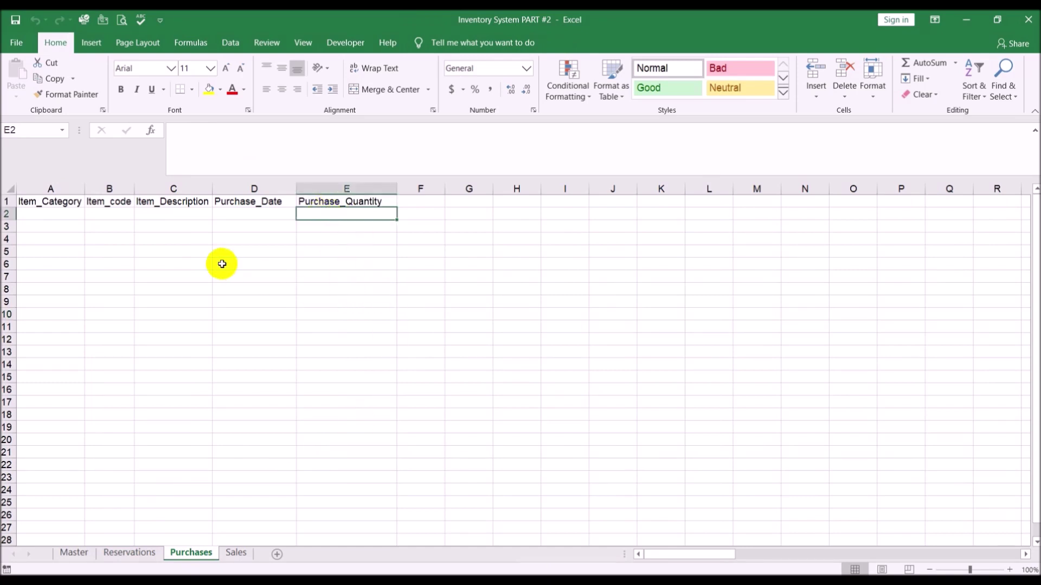
pyautogui.click(105, 214)
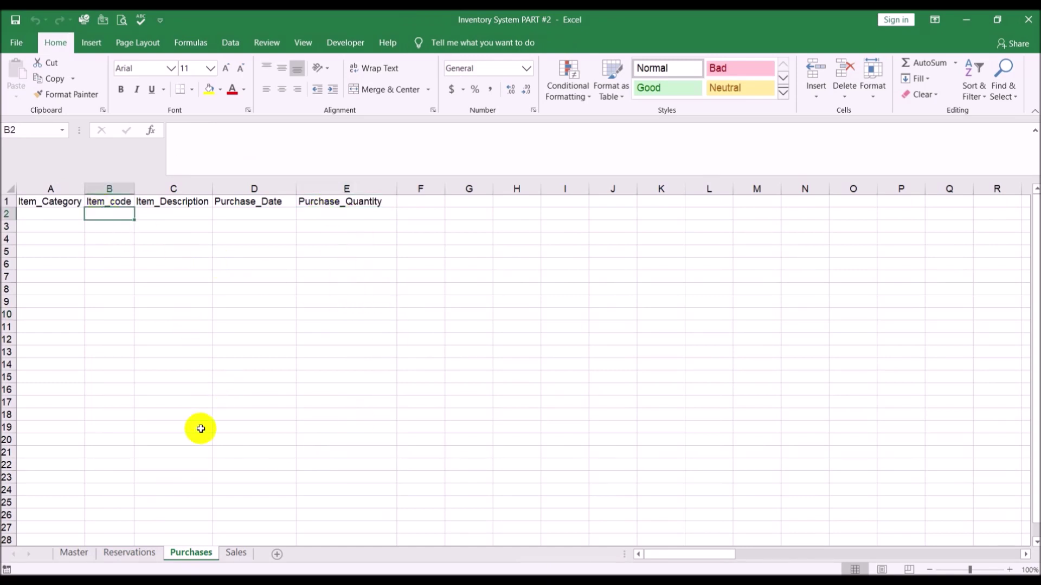
pyautogui.click(128, 551)
pyautogui.click(191, 553)
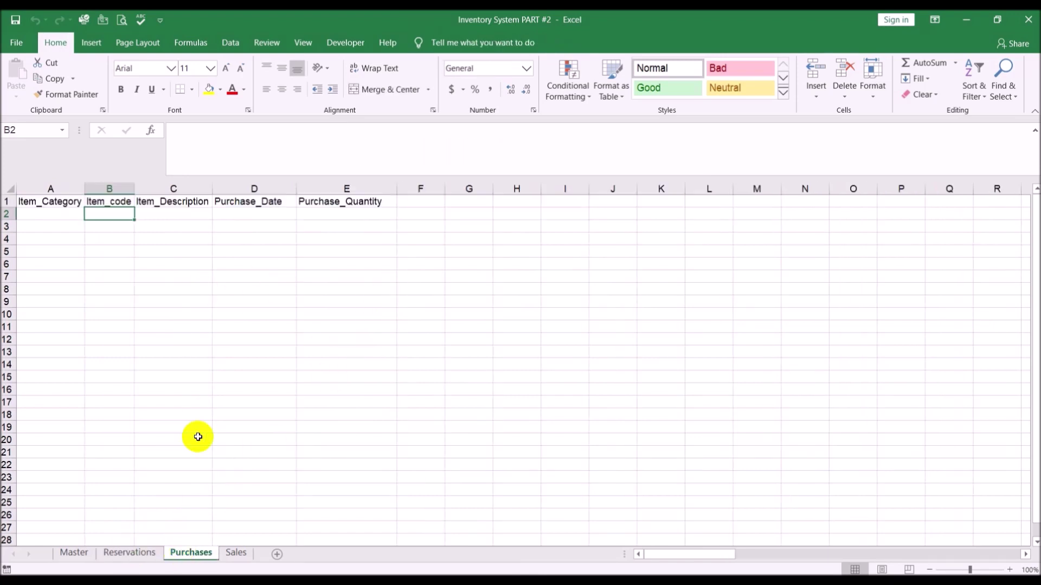
pyautogui.click(114, 558)
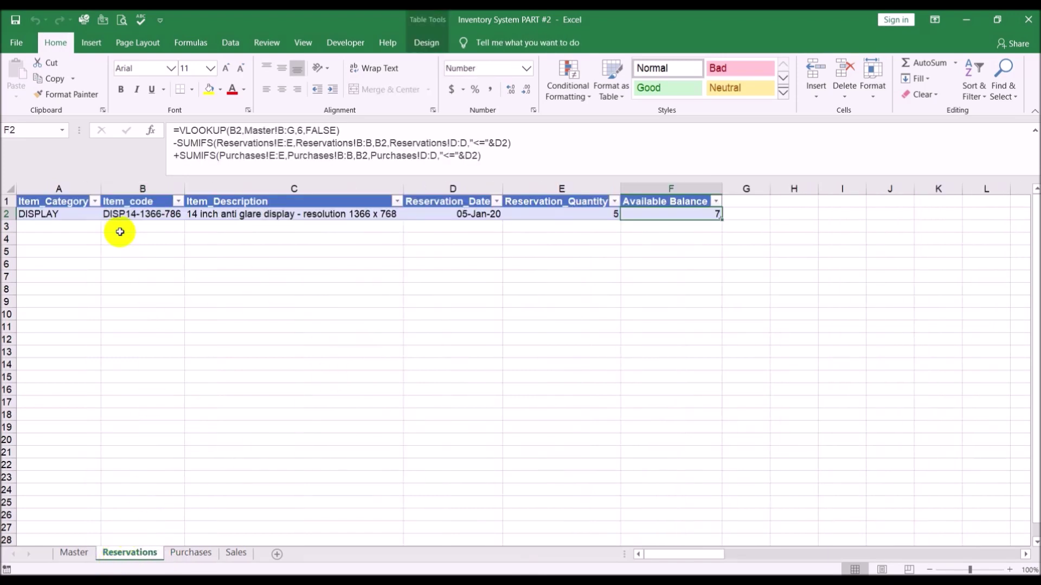
pyautogui.click(120, 215)
pyautogui.hotkey('ctrl', 'c')
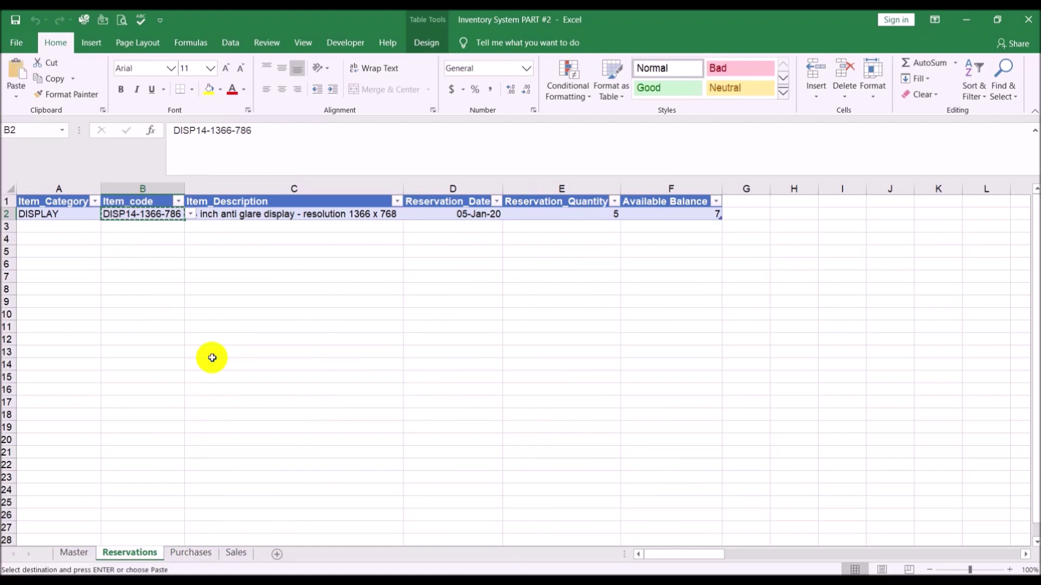
pyautogui.click(190, 553)
pyautogui.click(13, 98)
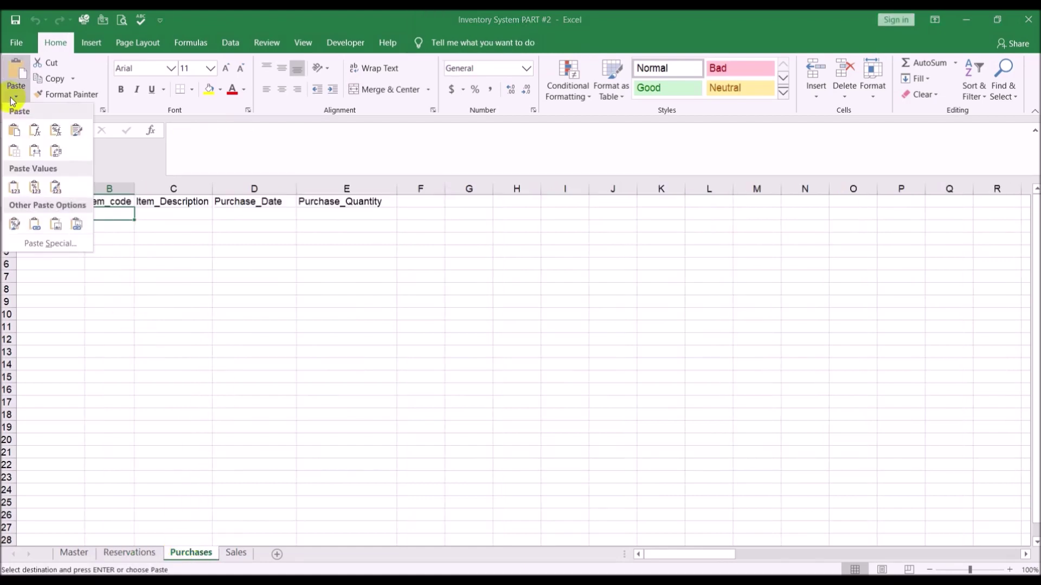
pyautogui.click(16, 184)
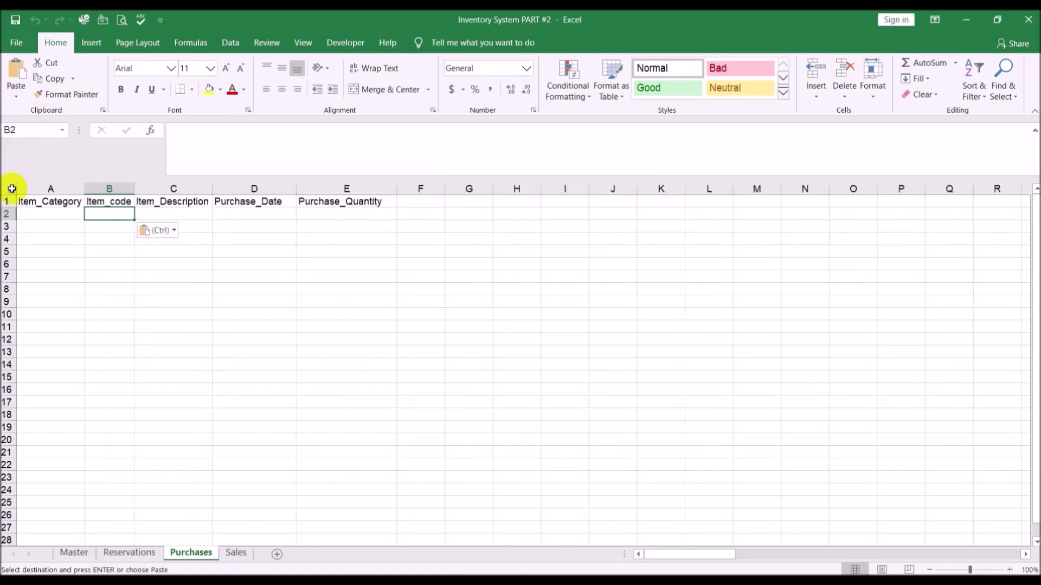
pyautogui.doubleClick(134, 189)
# Step: Enter a Purchase_Quantity of 15 and a Purchase_Date of 4-Jan in row 2 of the Purchases sheet
pyautogui.click(357, 214)
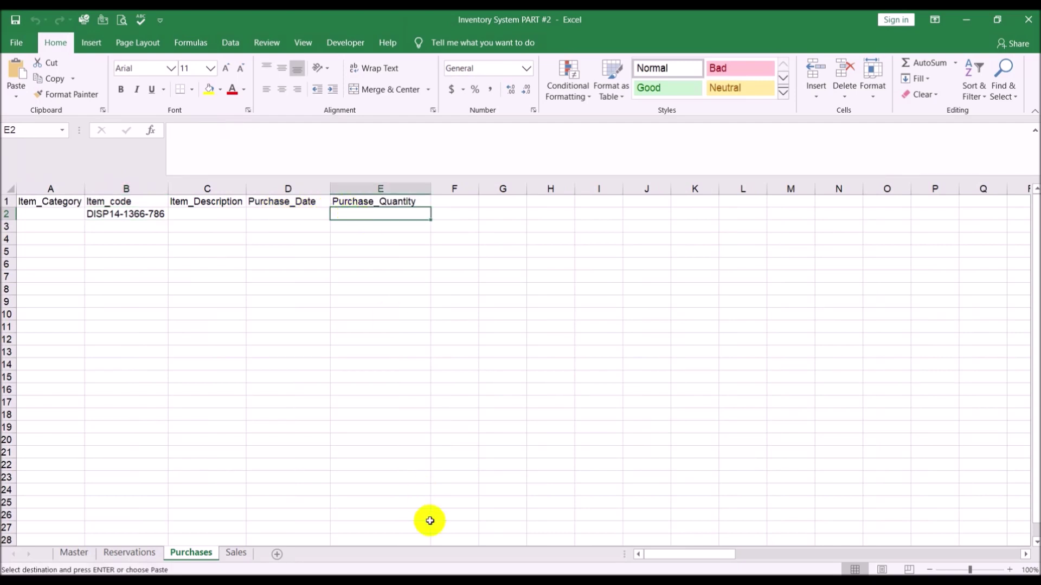
pyautogui.write('15')
pyautogui.press('Return')
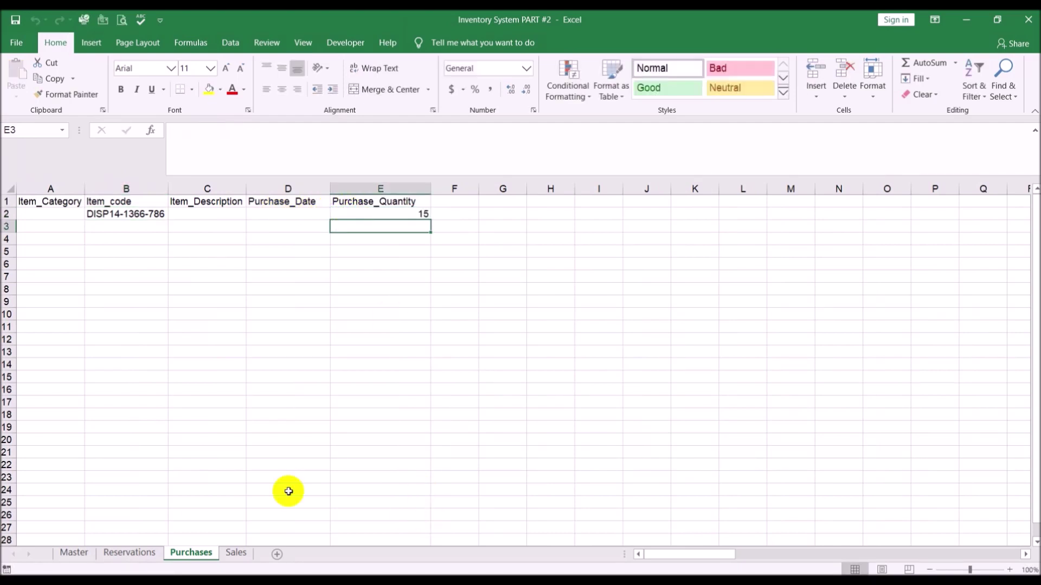
pyautogui.click(70, 552)
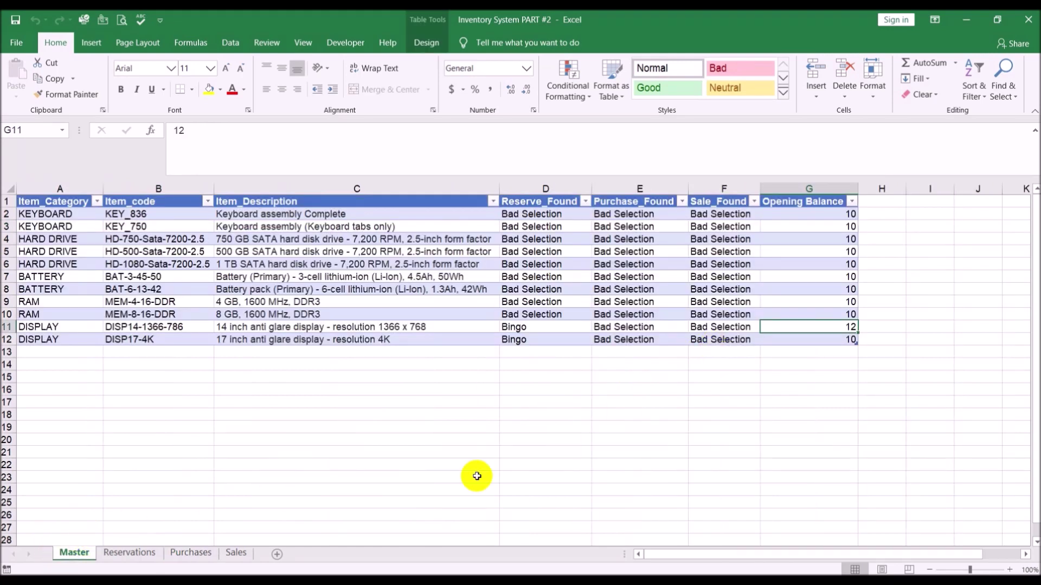
pyautogui.click(178, 553)
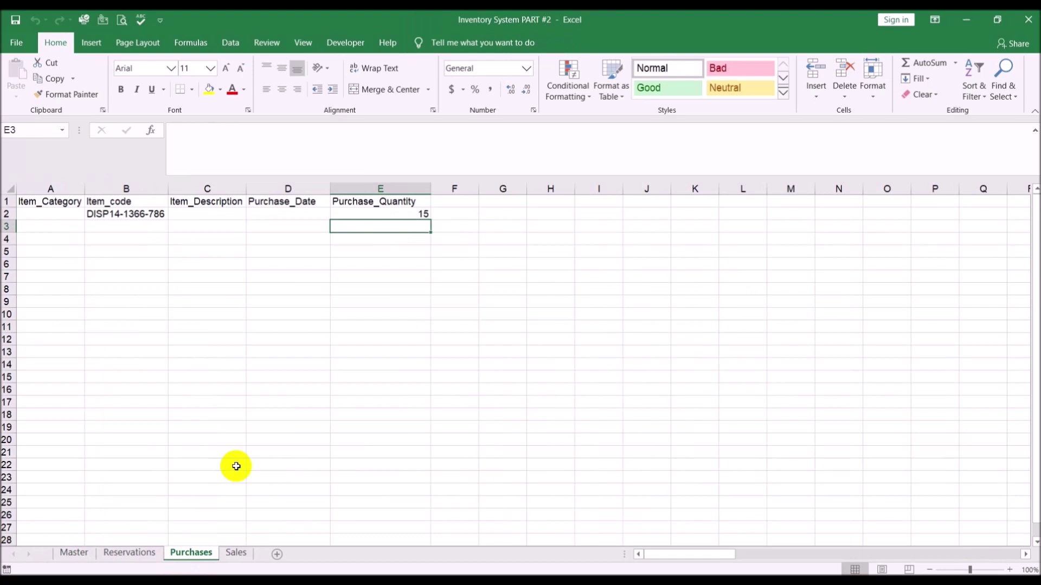
pyautogui.click(309, 213)
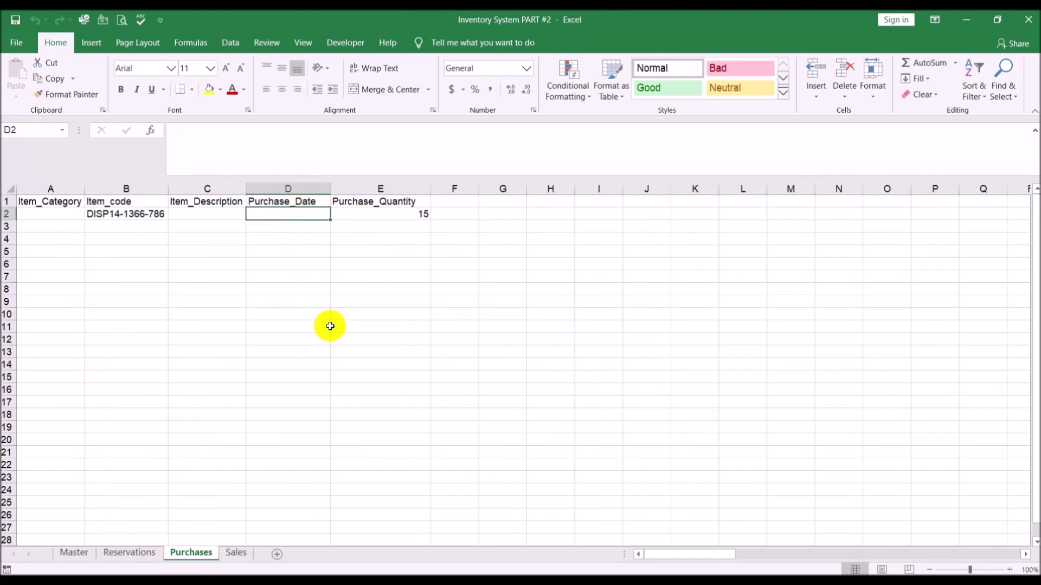
pyautogui.write('4-jan')
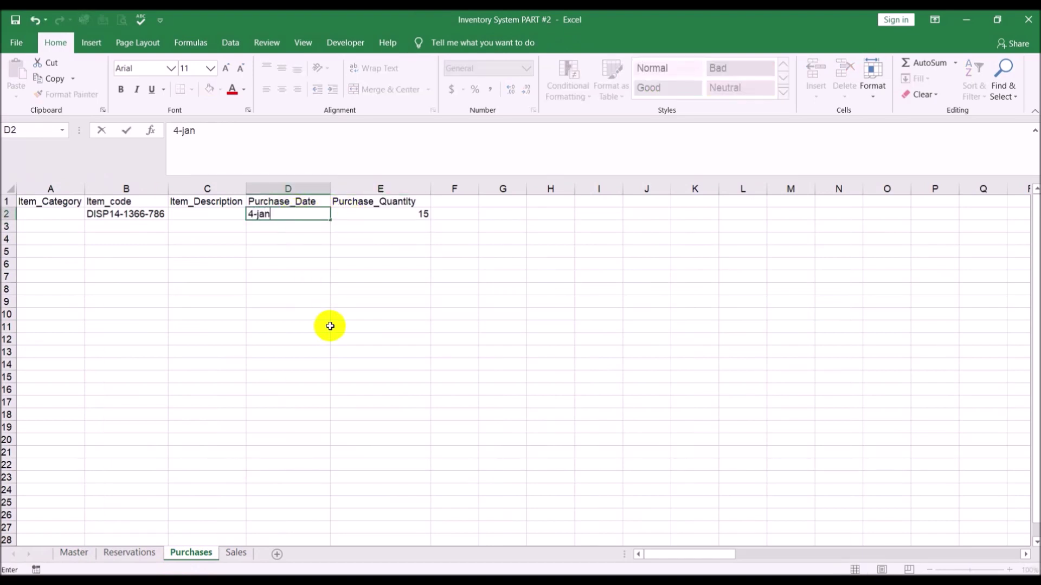
pyautogui.press('Return')
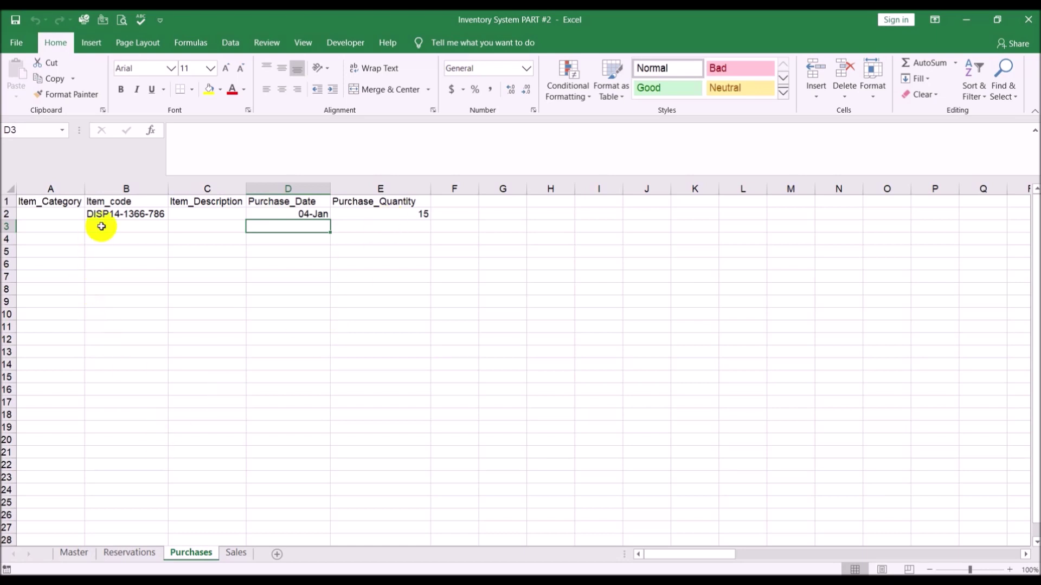
# Step: Check the display item's Available Balance on Reservations against its Opening Balance on Master and its quantity and date on Purchases
pyautogui.click(73, 553)
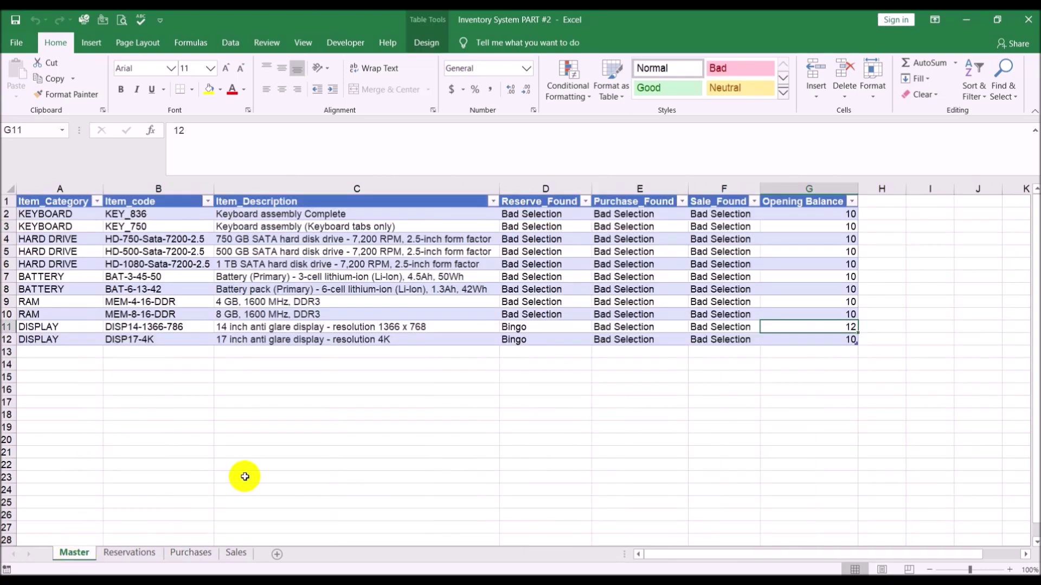
pyautogui.click(191, 553)
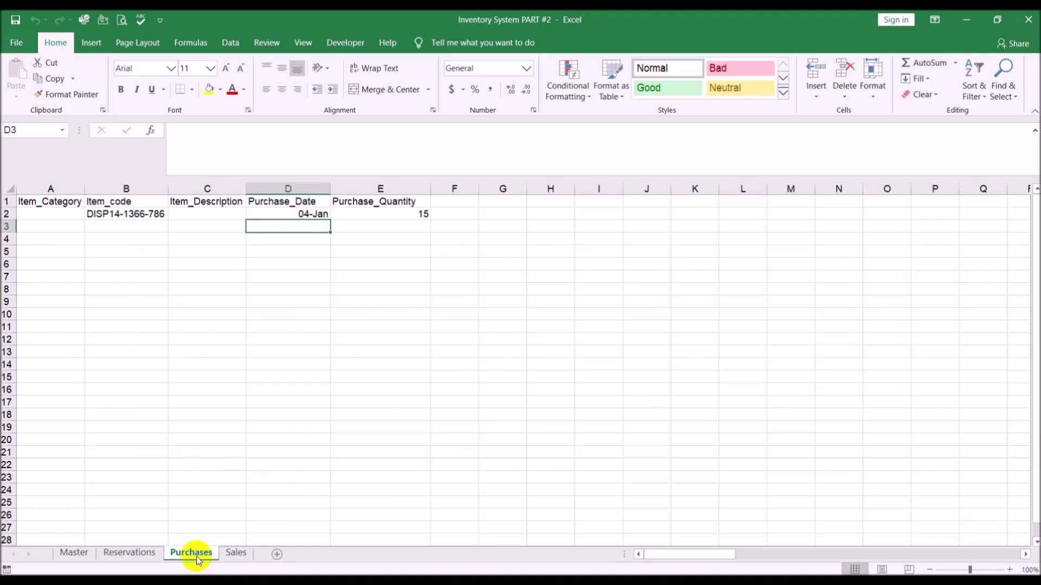
pyautogui.click(146, 554)
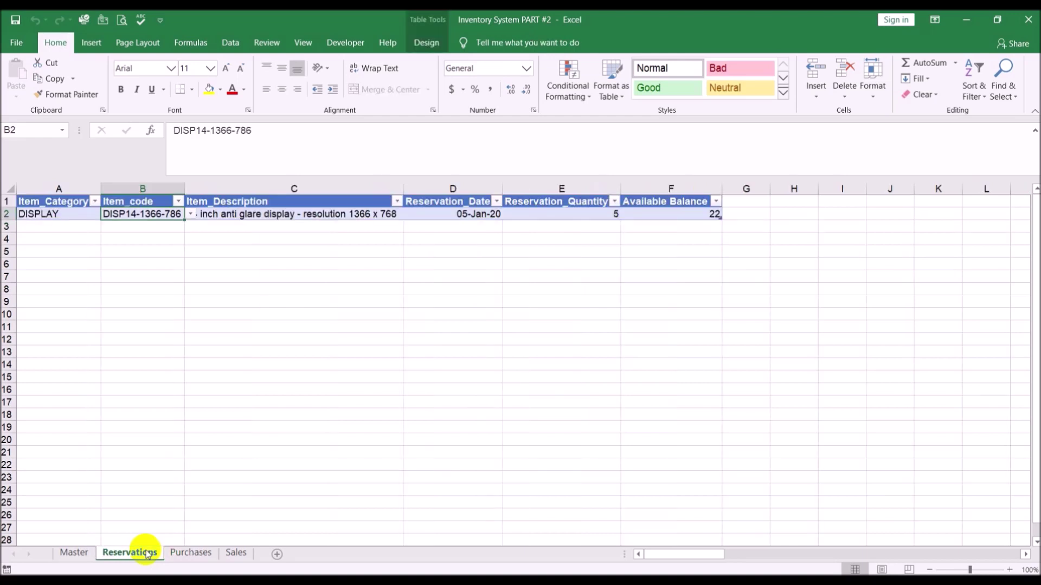
pyautogui.click(81, 553)
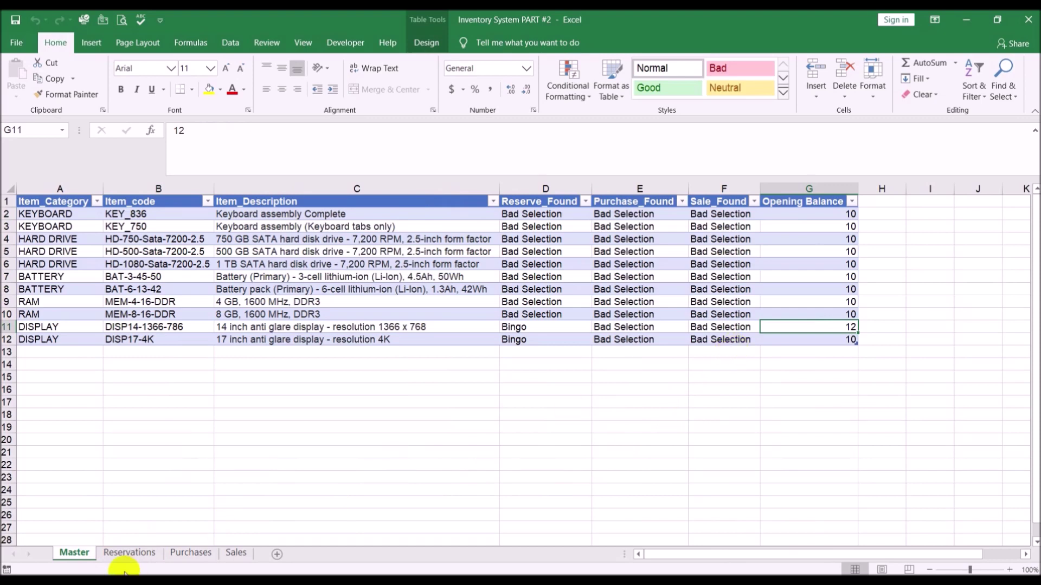
pyautogui.click(187, 554)
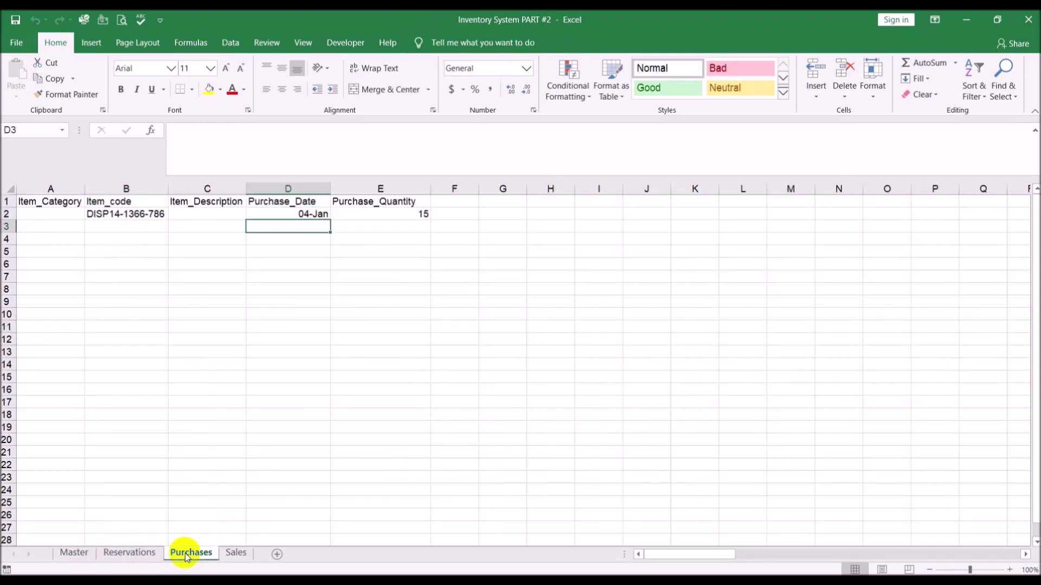
pyautogui.click(147, 553)
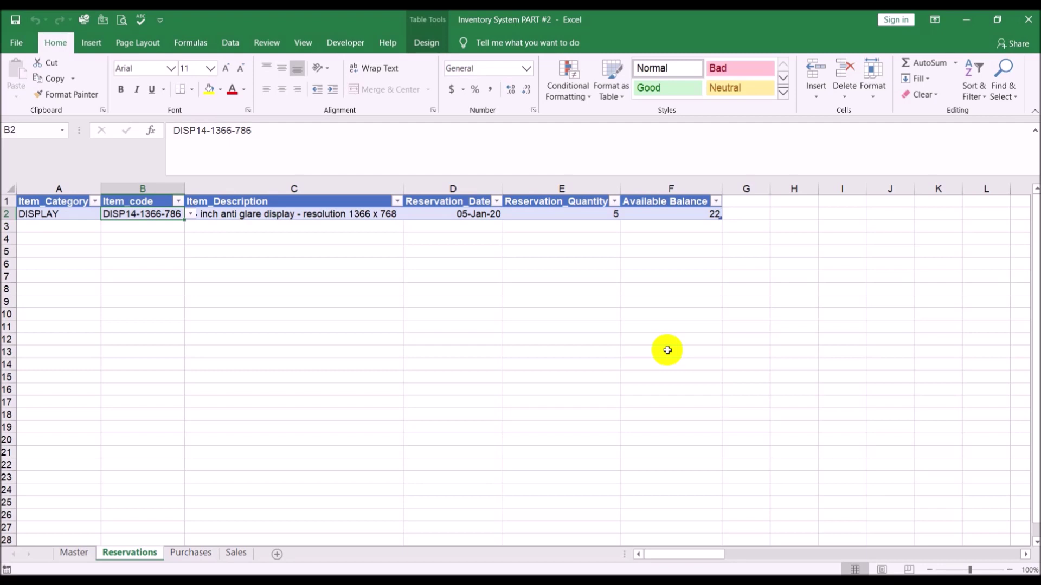
pyautogui.click(667, 214)
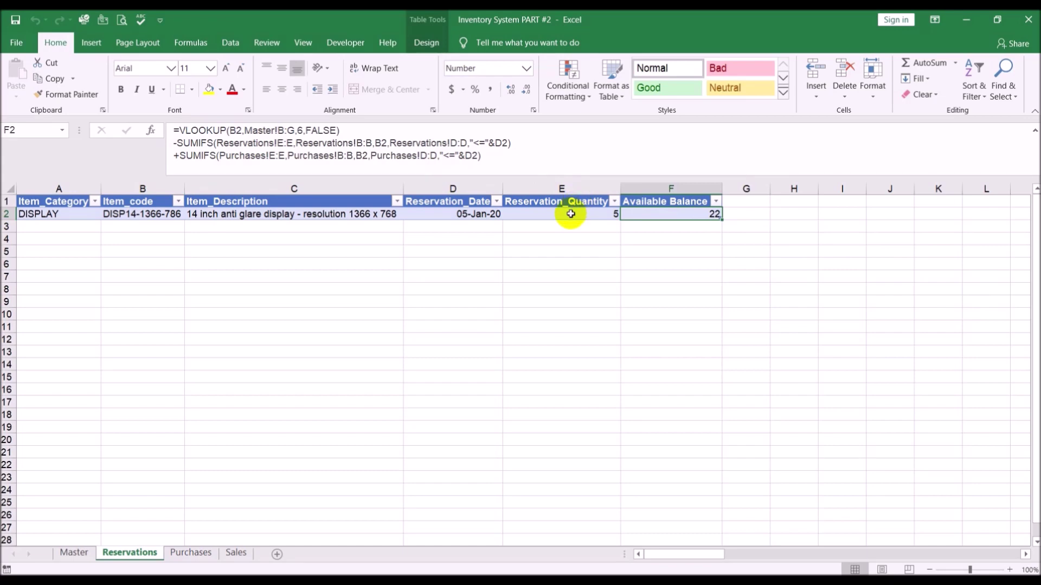
pyautogui.click(75, 553)
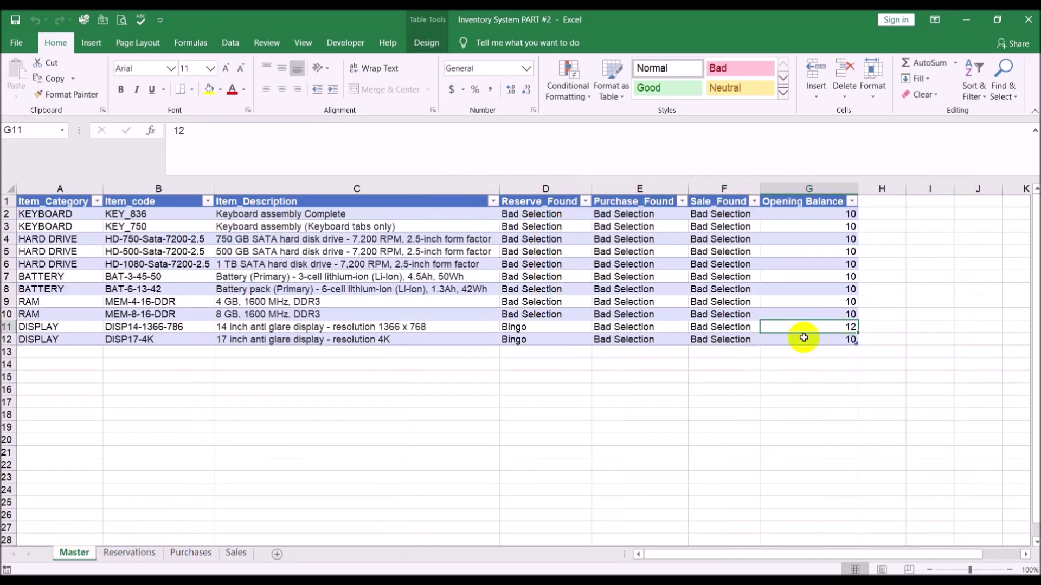
pyautogui.click(132, 553)
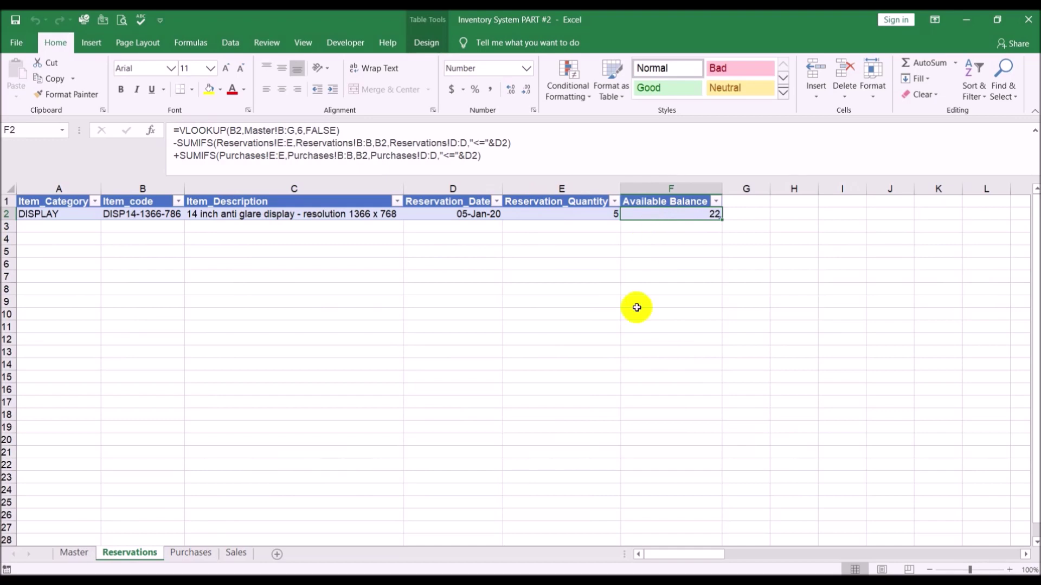
pyautogui.click(192, 552)
pyautogui.click(126, 553)
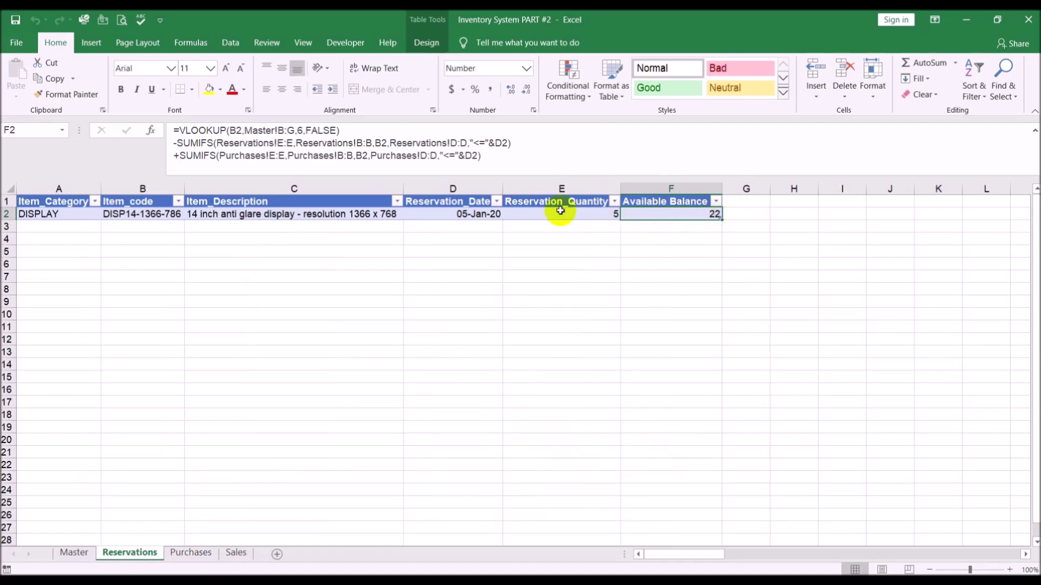
# Step: Extend the Available Balance formula in F2 with a new line subtracting a SUMIFS whose sum range is Sales!E:E
pyautogui.click(500, 156)
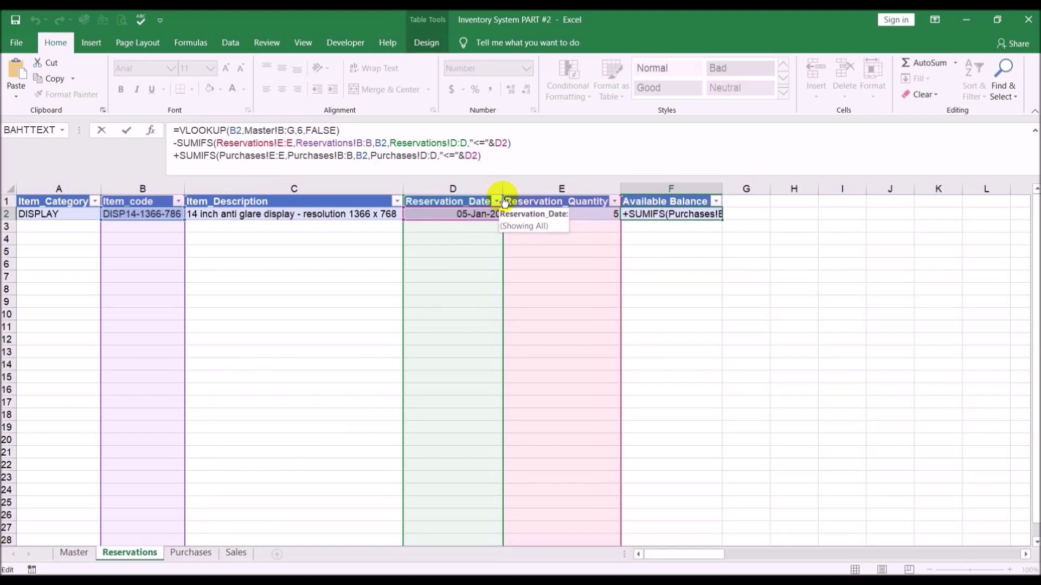
pyautogui.hotkey('alt', 'Return')
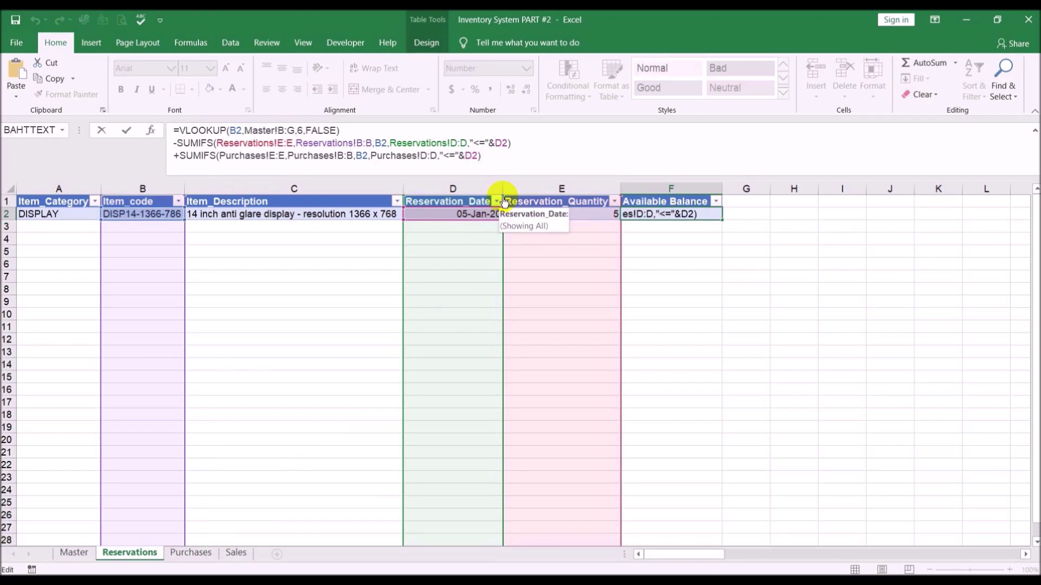
pyautogui.write('-SUMOFS')
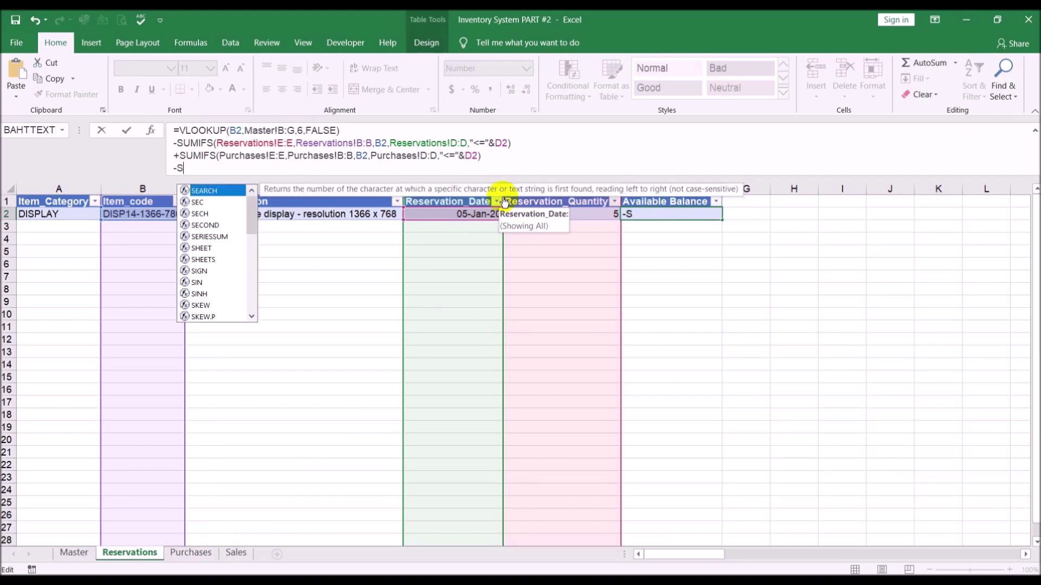
pyautogui.press('BackSpace')
pyautogui.press('BackSpace')
pyautogui.press('BackSpace')
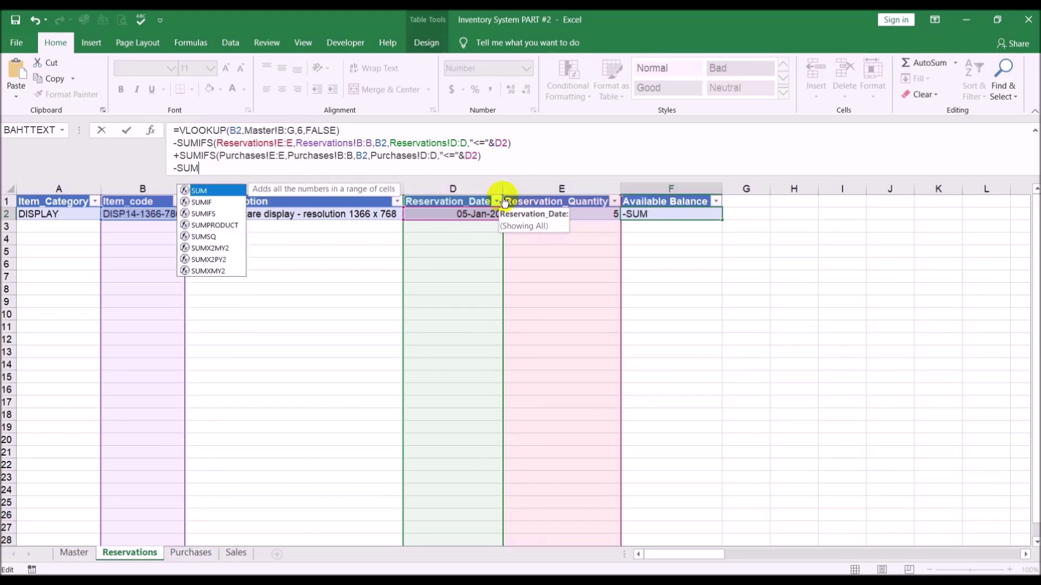
pyautogui.write('IFS(Sa')
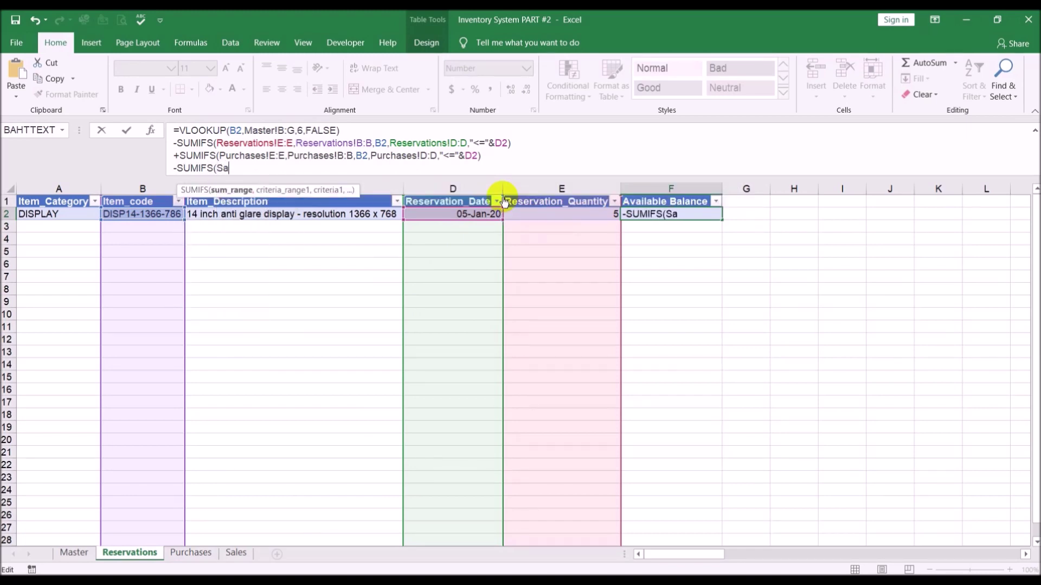
pyautogui.write('les')
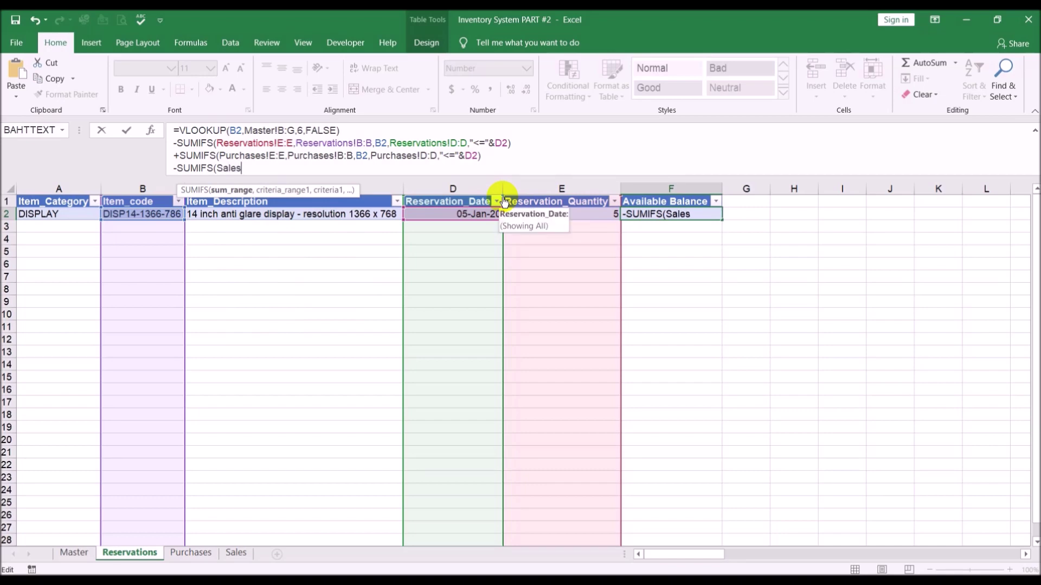
pyautogui.write('!E:E')
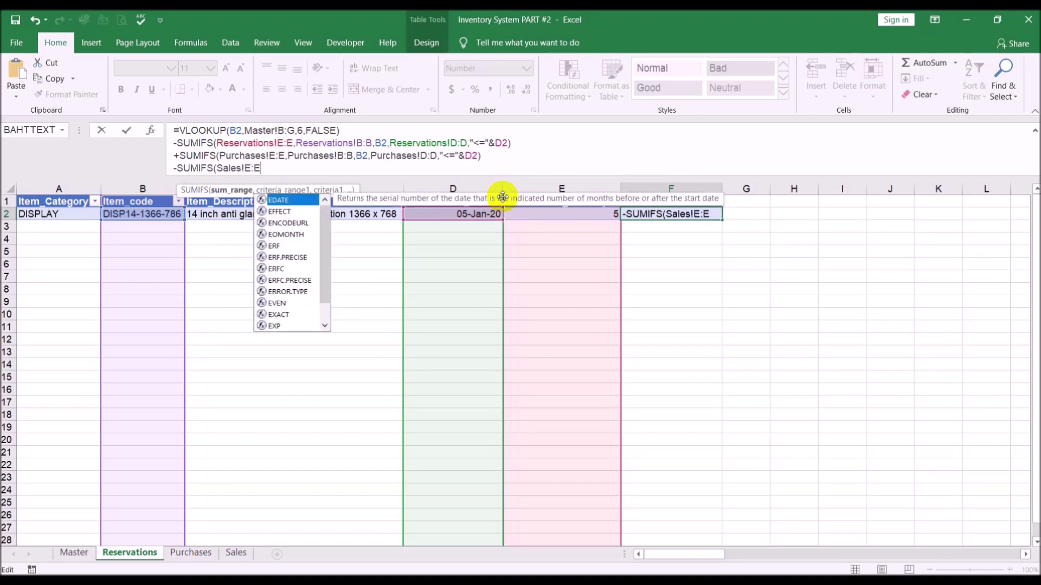
pyautogui.write(',')
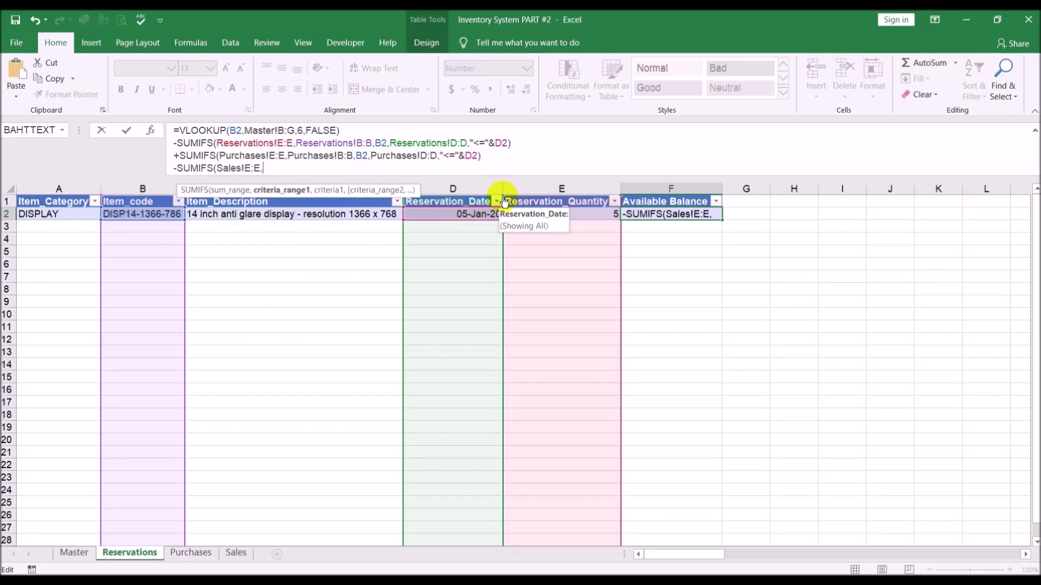
# Step: Complete the sales SUMIFS with Sales!B:B matched to B2 and Sales!D:D against "<="&D2, and commit the formula
pyautogui.write('Sales')
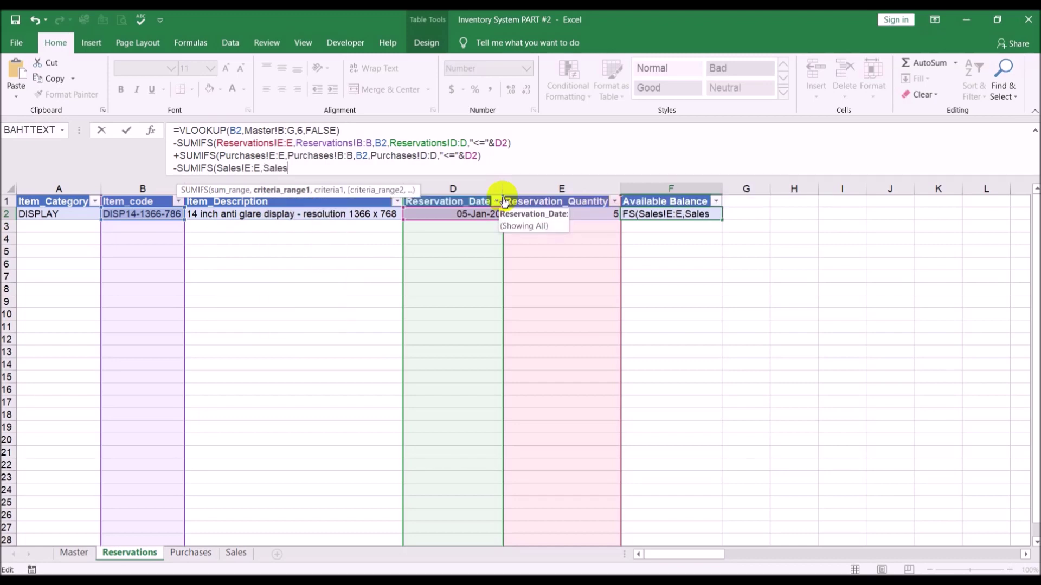
pyautogui.write('!B:B')
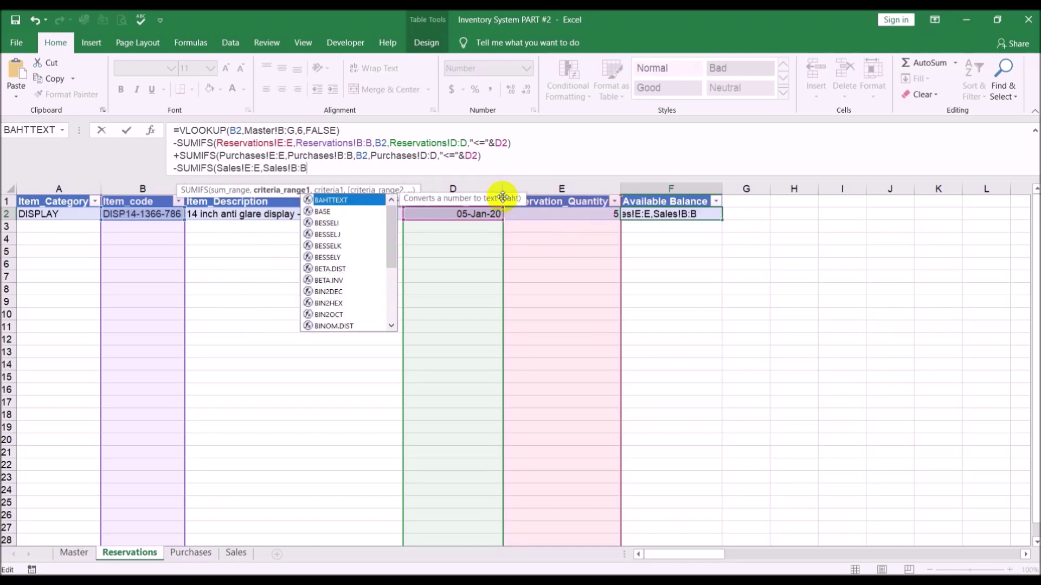
pyautogui.write(',B2')
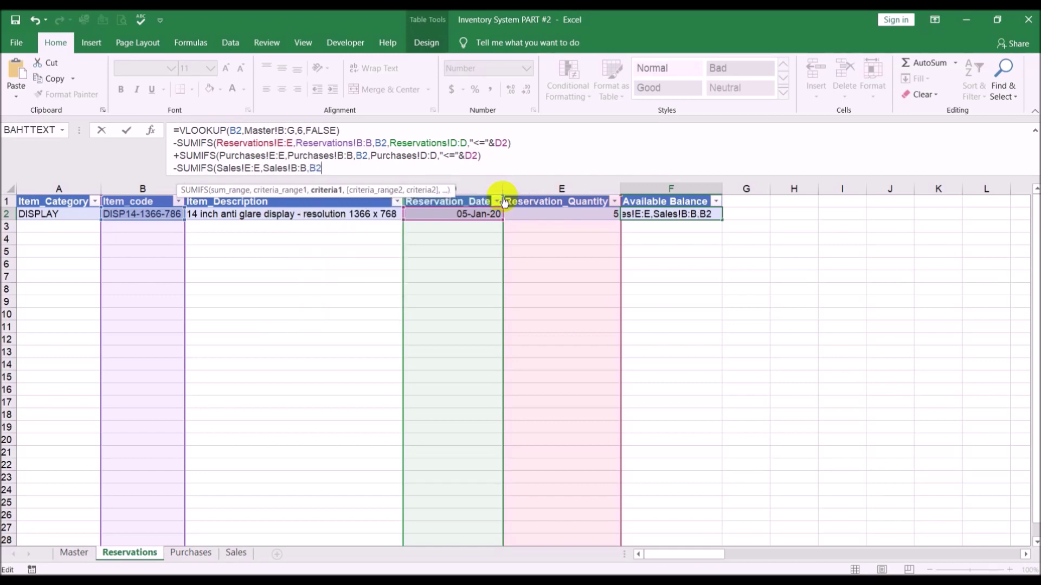
pyautogui.write(',Sales')
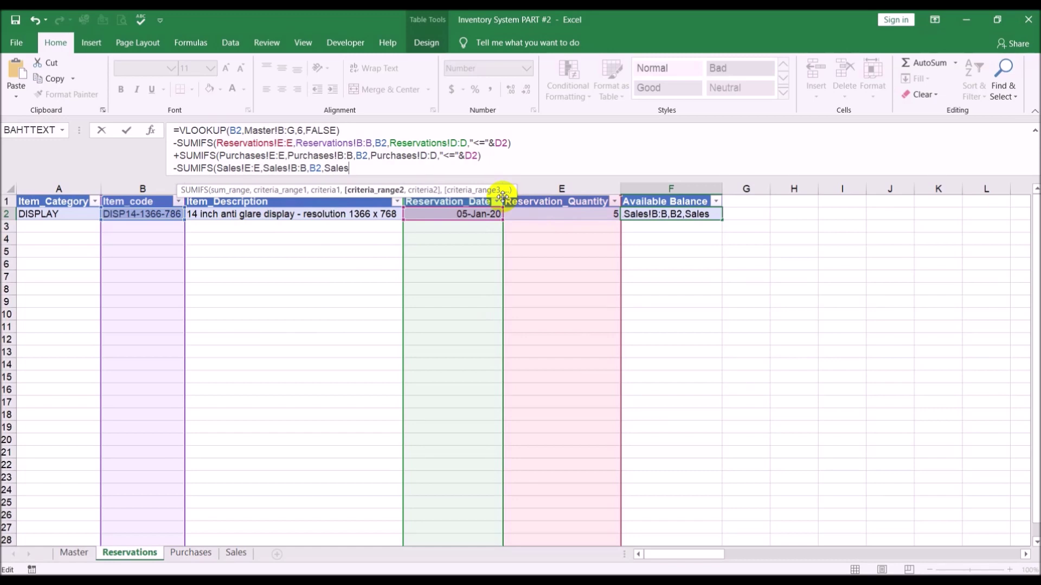
pyautogui.write('!D:D')
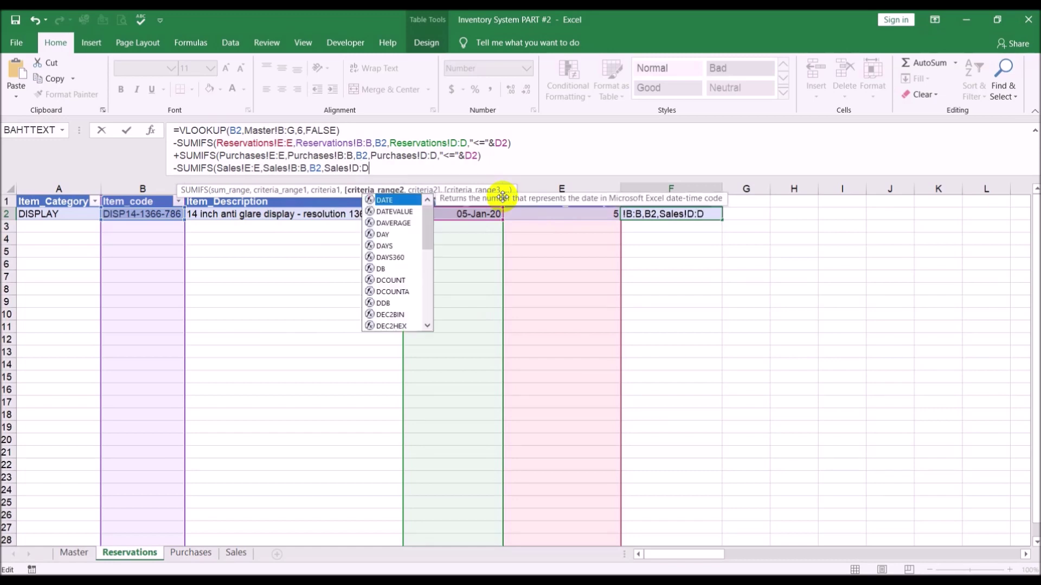
pyautogui.write(',')
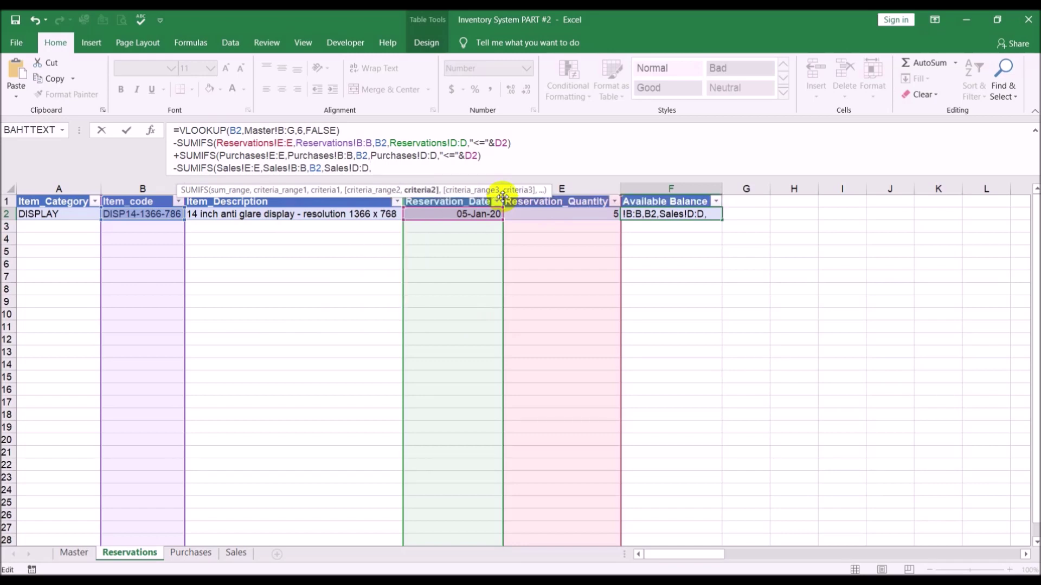
pyautogui.write('"<="&')
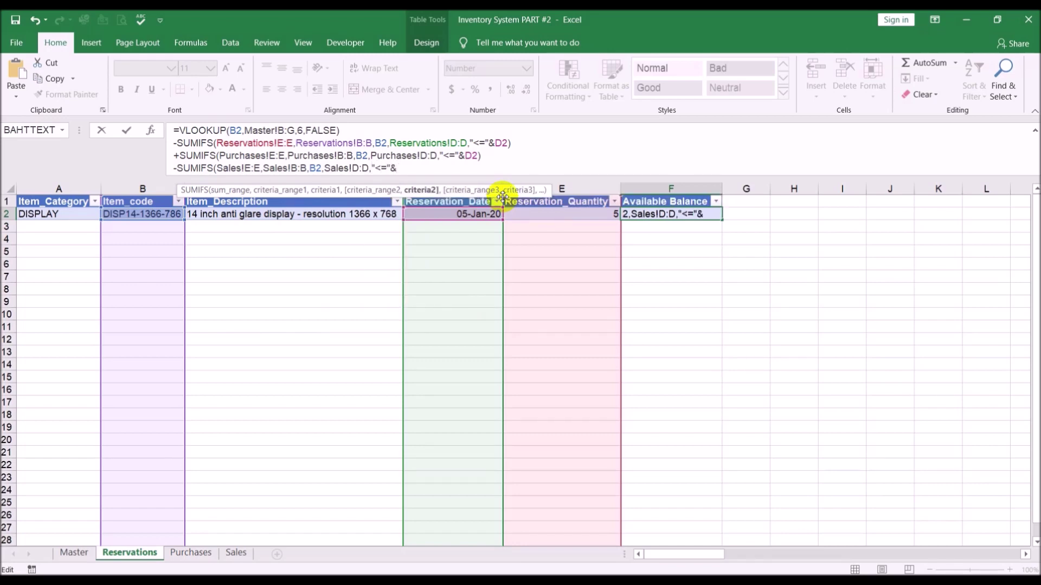
pyautogui.write('D2)')
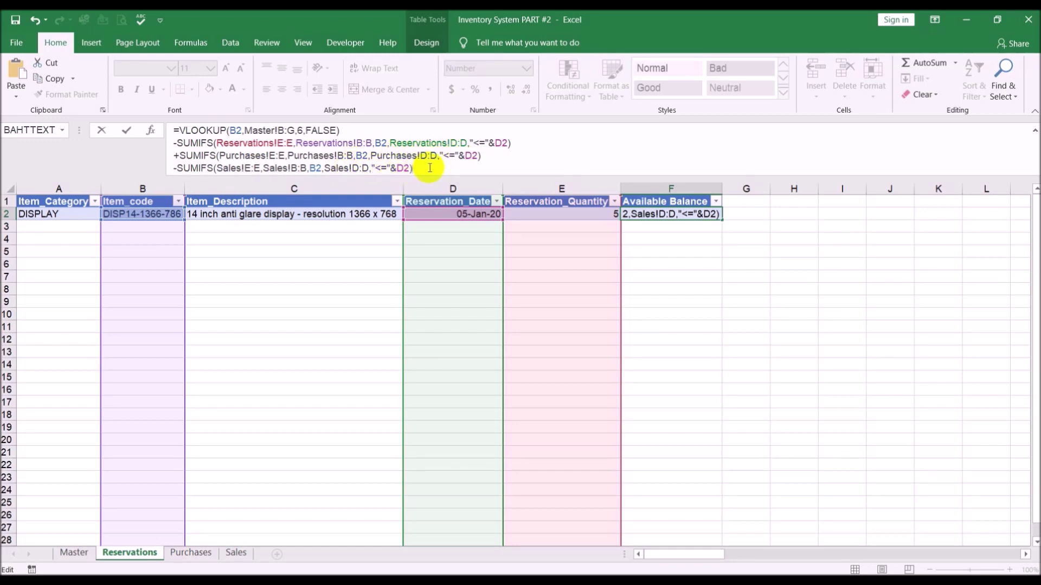
pyautogui.press('Return')
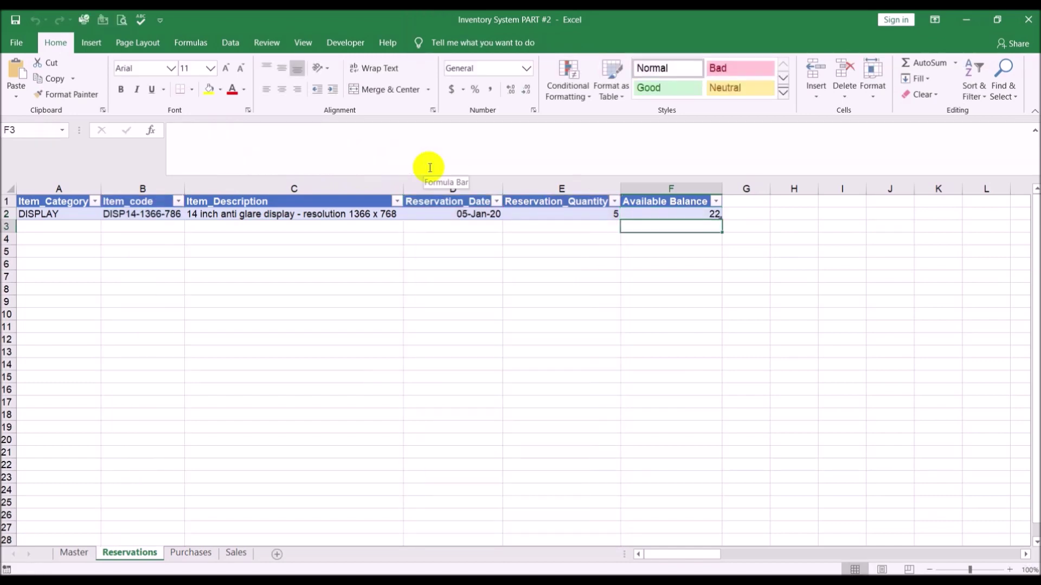
# Step: Check the display item's Available Balance against its Opening Balance on Master, its purchased and reserved quantities, and the Sales sheet
pyautogui.click(69, 552)
pyautogui.click(6, 327)
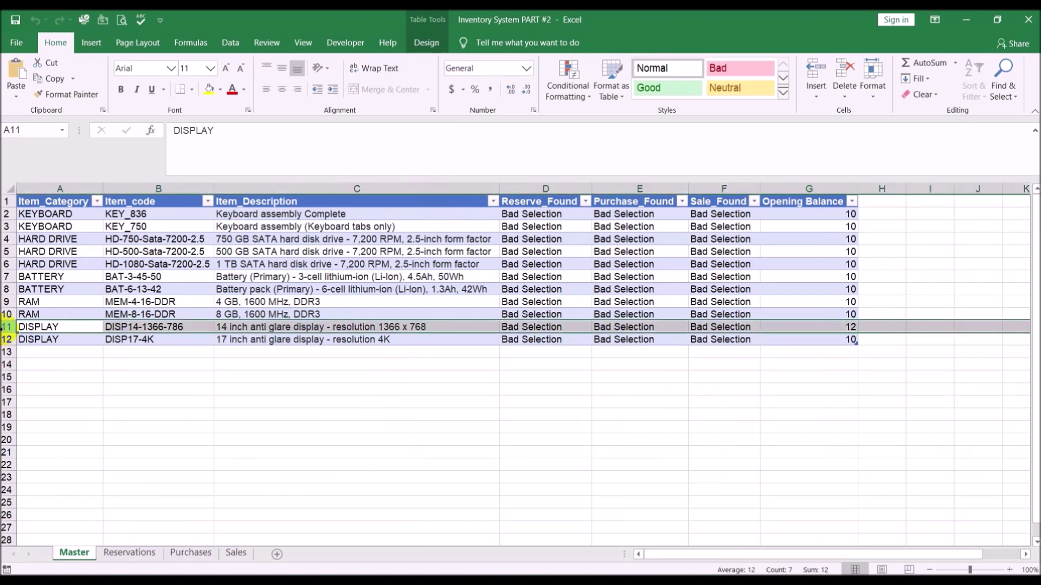
pyautogui.click(128, 552)
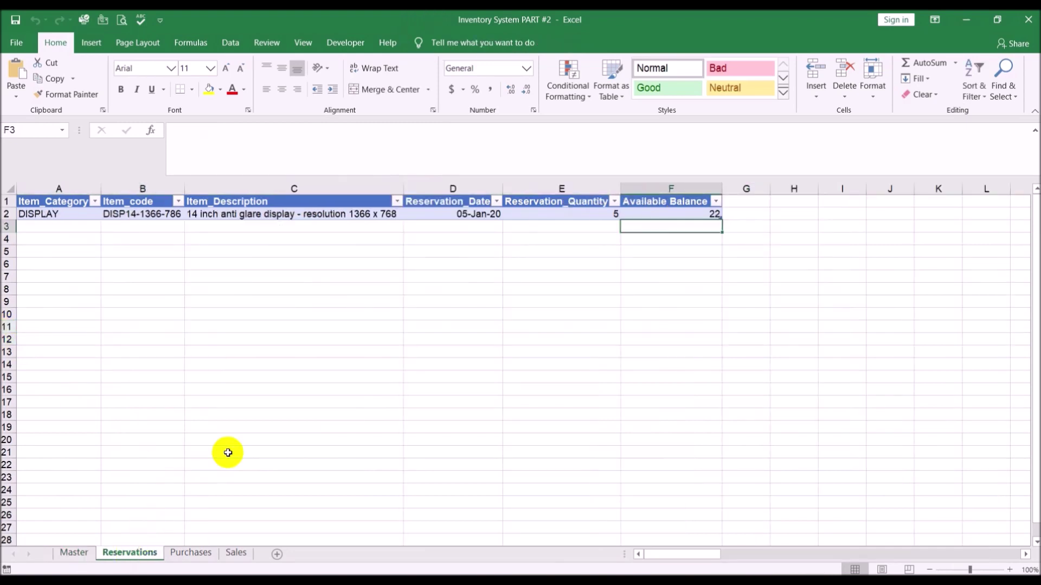
pyautogui.click(191, 552)
pyautogui.click(380, 217)
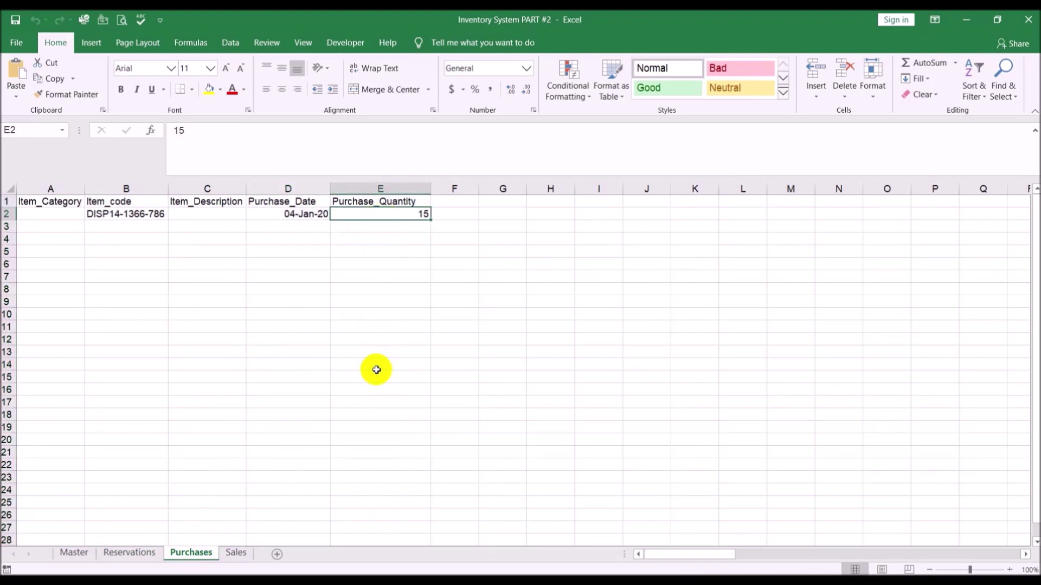
pyautogui.click(129, 552)
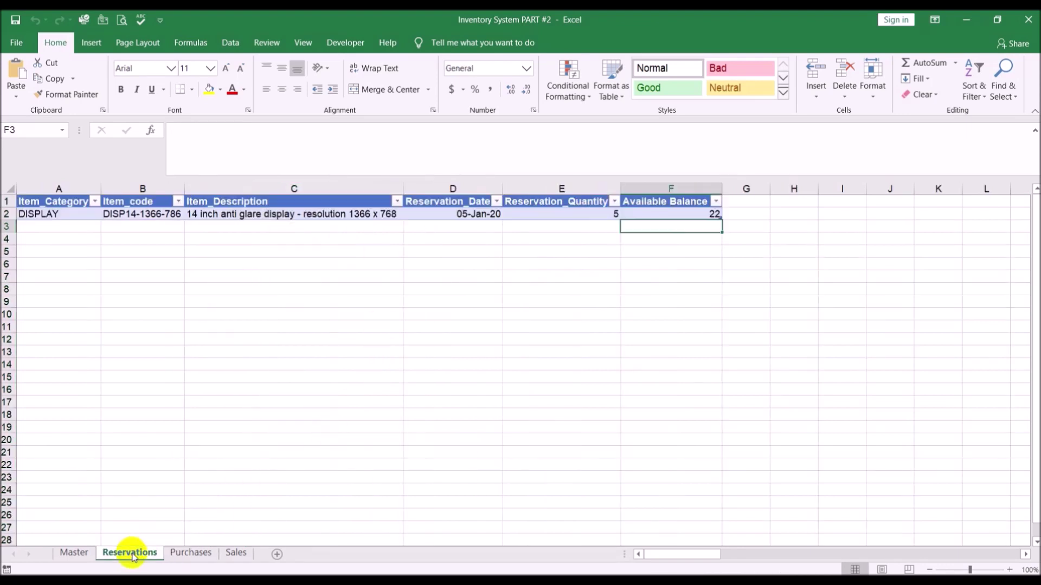
pyautogui.click(593, 214)
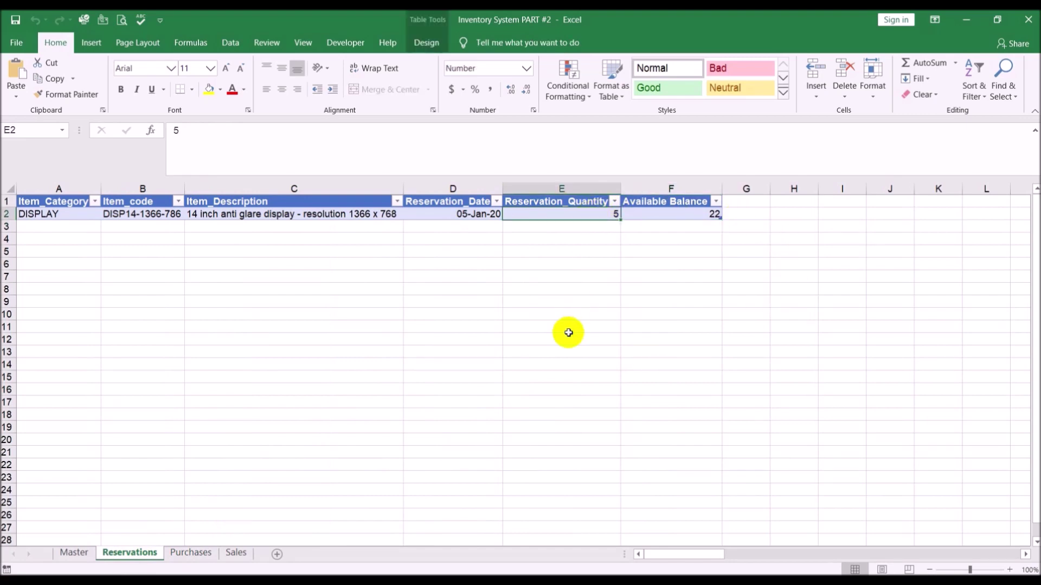
pyautogui.click(674, 214)
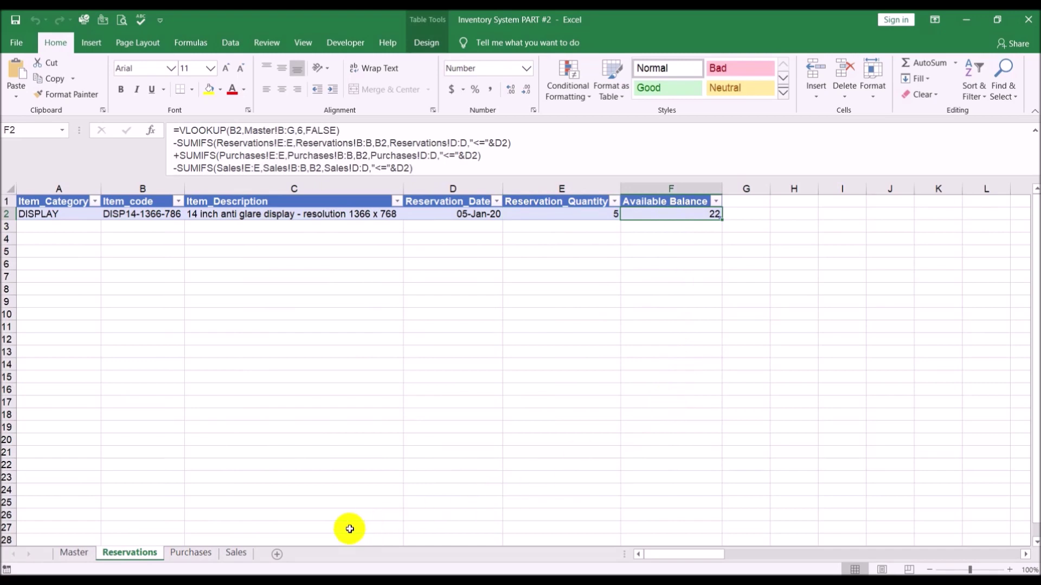
pyautogui.click(238, 553)
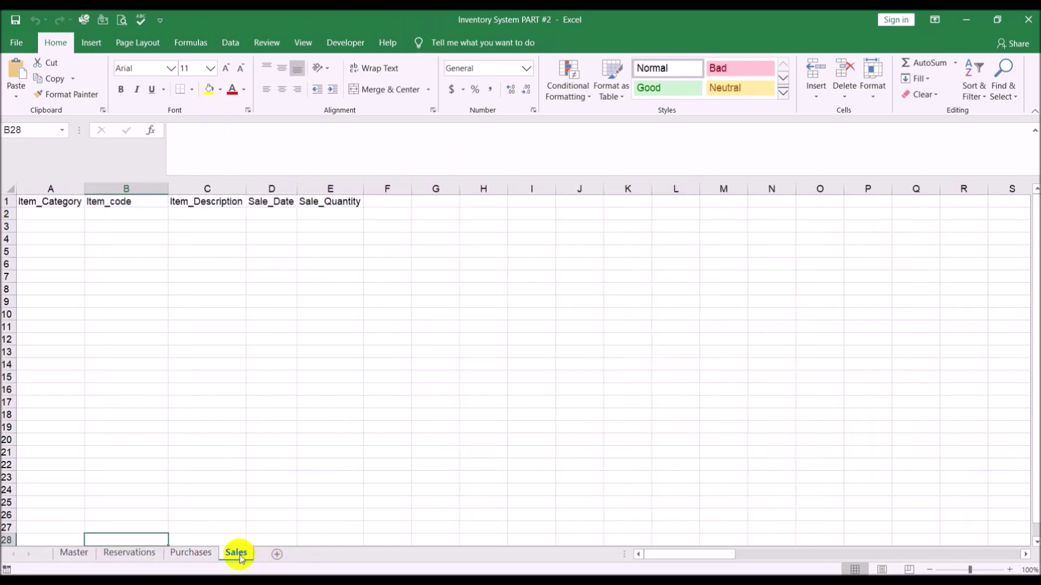
pyautogui.click(142, 552)
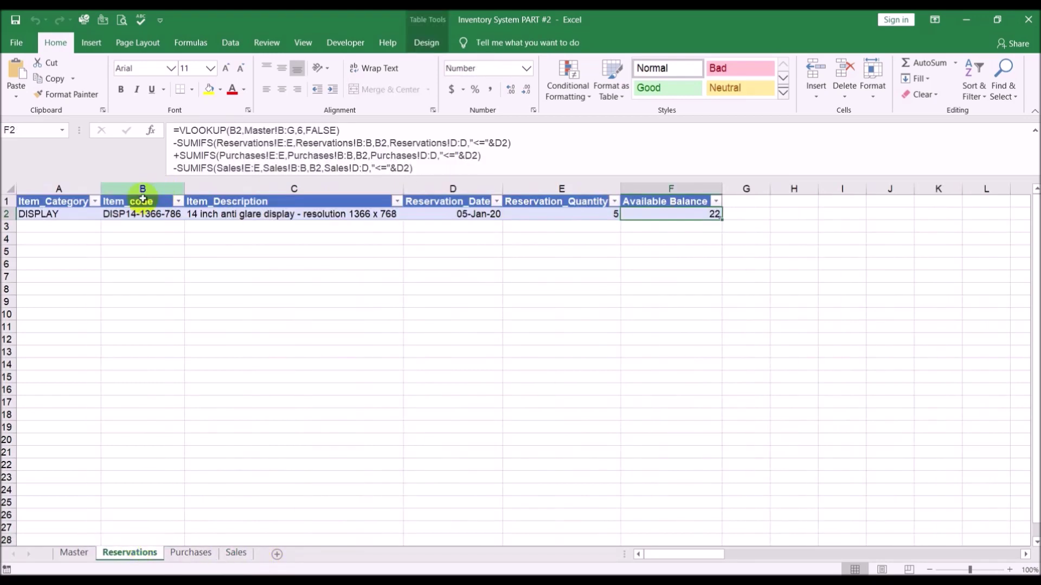
# Step: Copy the purchase record in B2:E2 of the Purchases sheet into the Sales sheet starting at B2
pyautogui.click(190, 552)
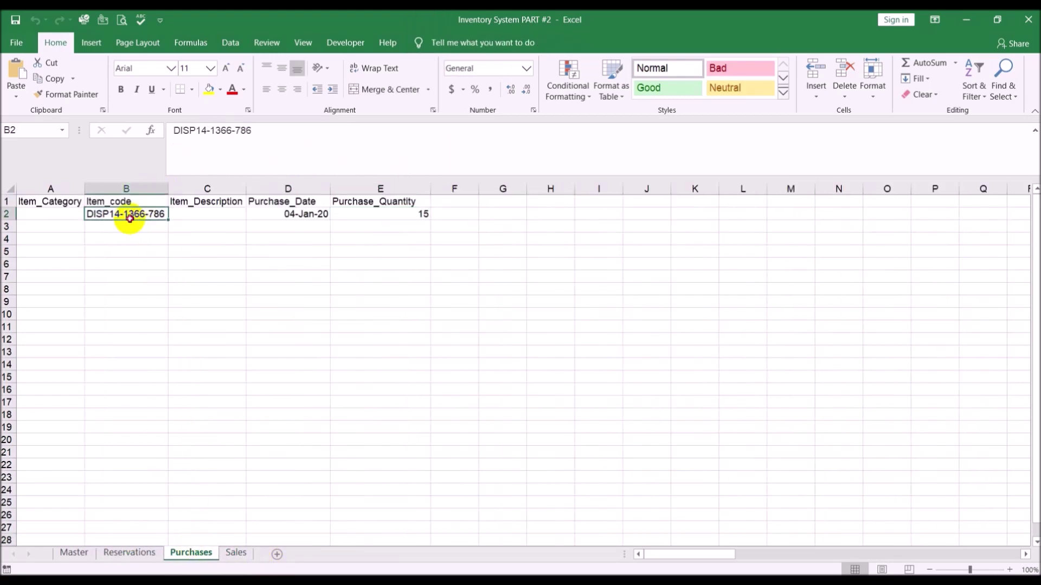
pyautogui.moveTo(128, 216); pyautogui.dragTo(376, 217)
pyautogui.hotkey('ctrl', 'c')
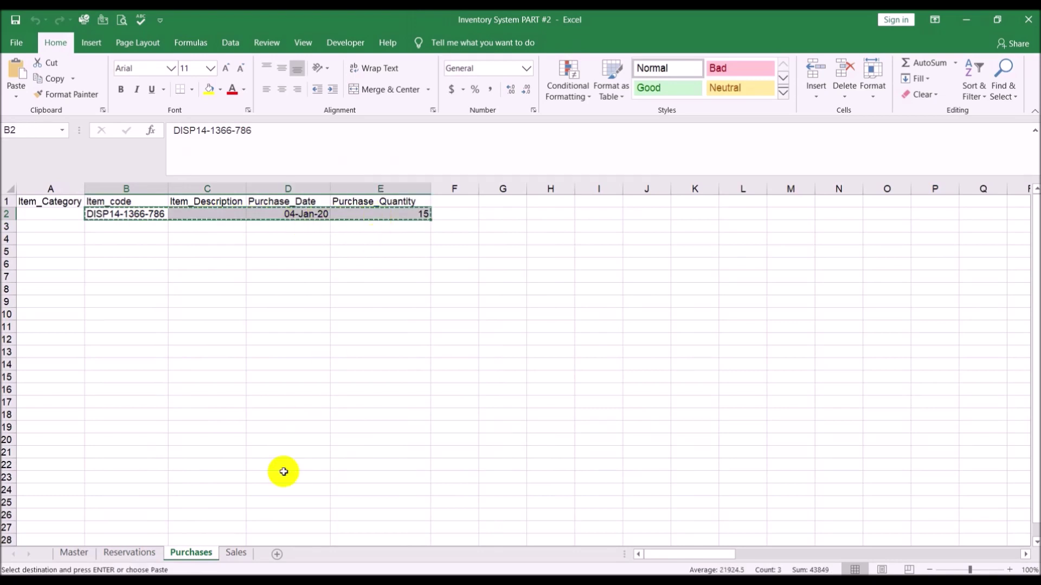
pyautogui.click(236, 552)
pyautogui.click(139, 216)
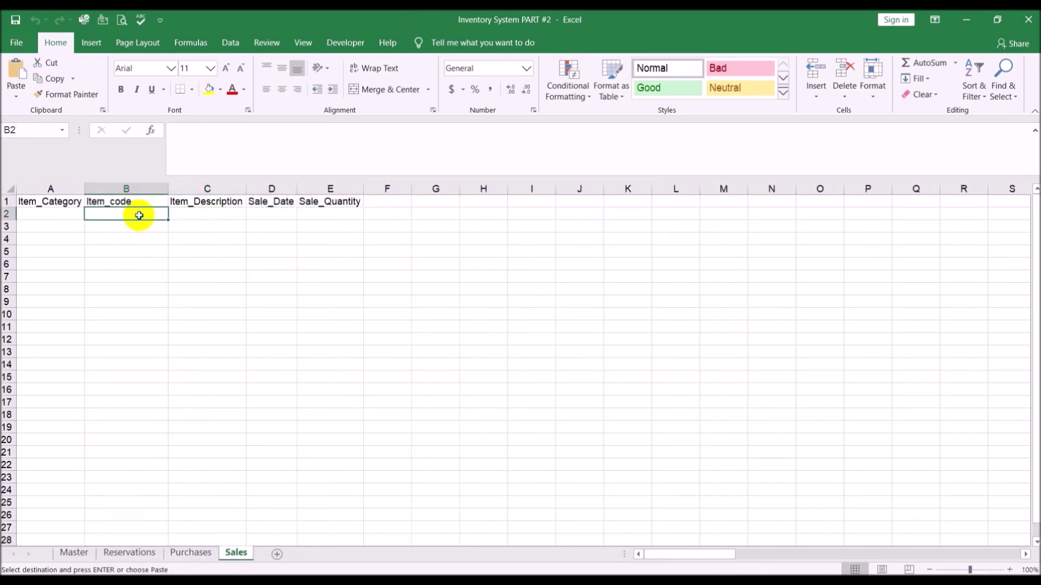
pyautogui.hotkey('ctrl', 'v')
# Step: Clear the pasted Sale_Quantity in E2 of the Sales sheet and check the Available Balance on Reservations
pyautogui.click(343, 213)
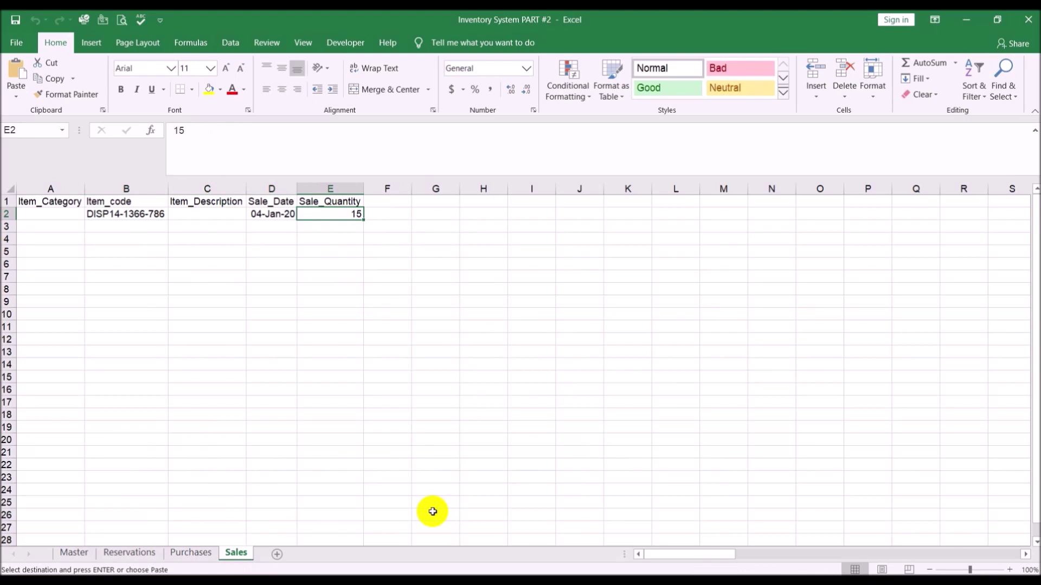
pyautogui.write('3')
pyautogui.press('BackSpace')
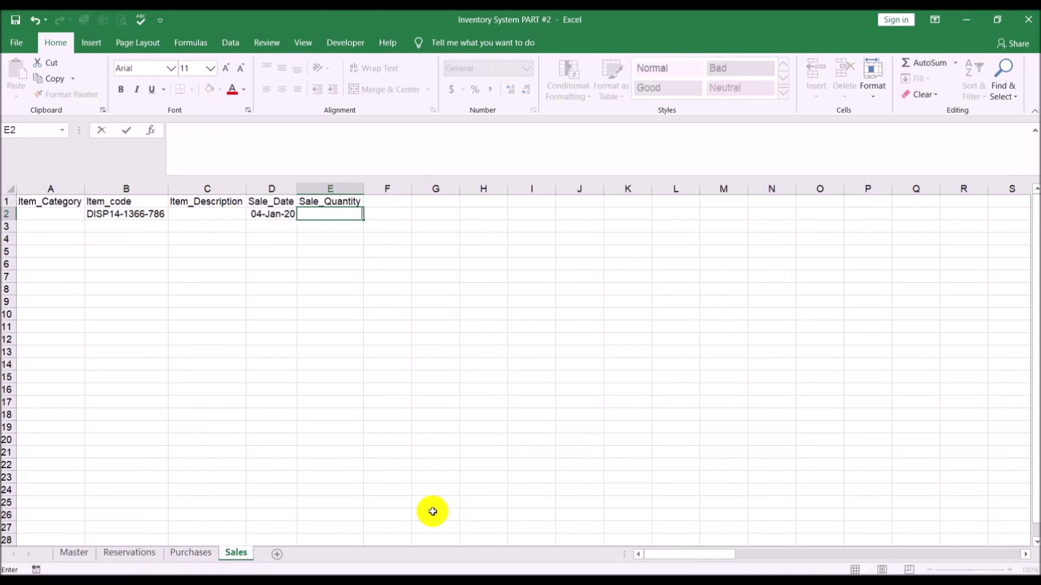
pyautogui.press('Return')
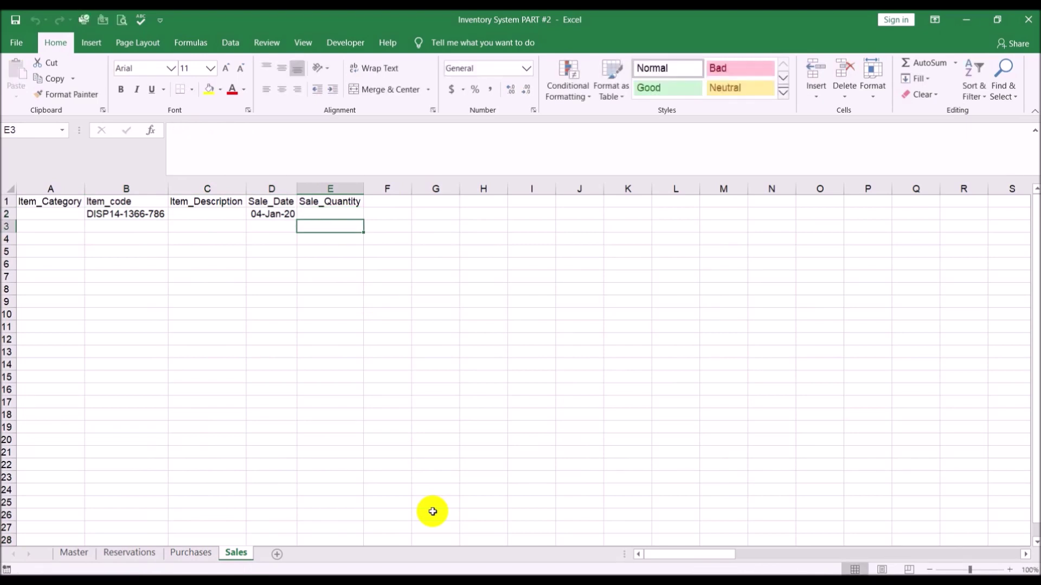
pyautogui.click(120, 552)
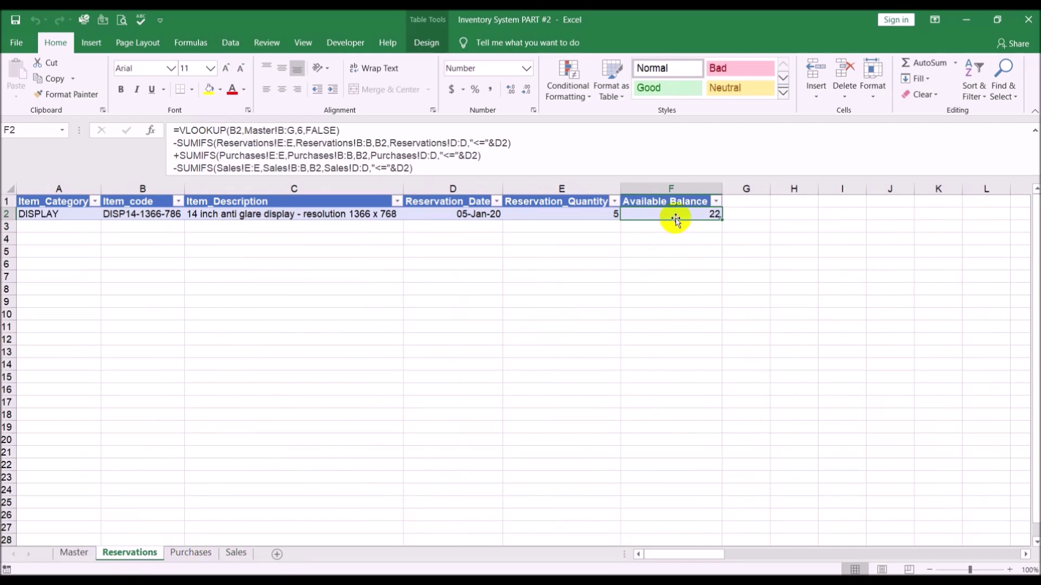
# Step: Enter a Sale_Quantity of 3 in E2 of the Sales sheet
pyautogui.click(233, 555)
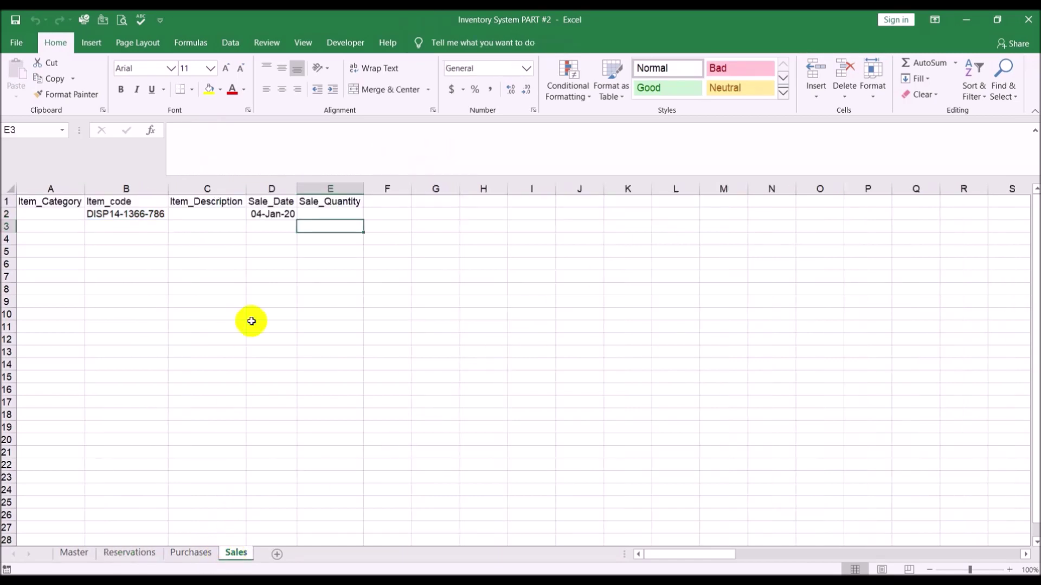
pyautogui.click(317, 215)
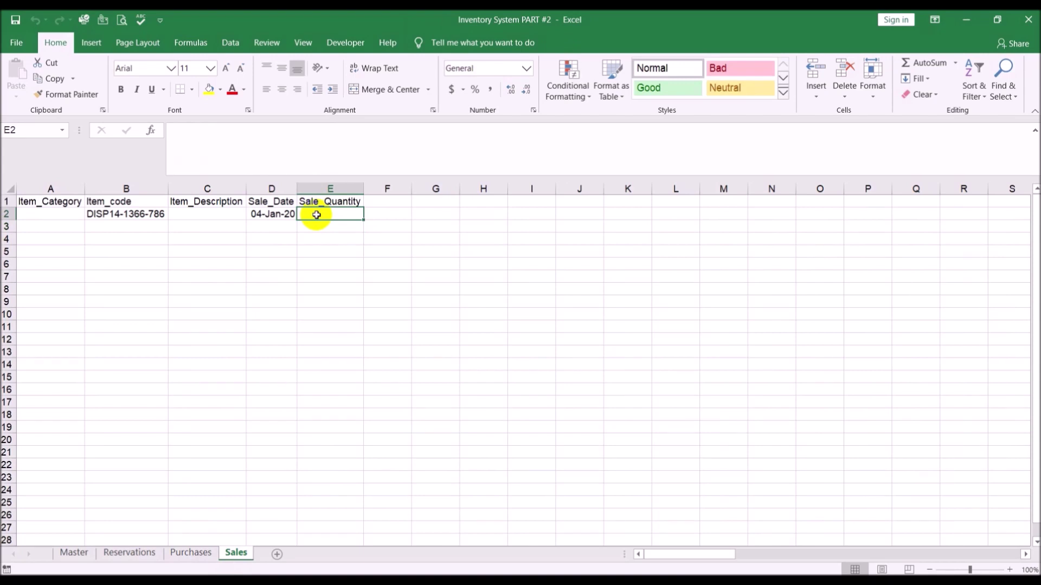
pyautogui.write('3')
pyautogui.press('Return')
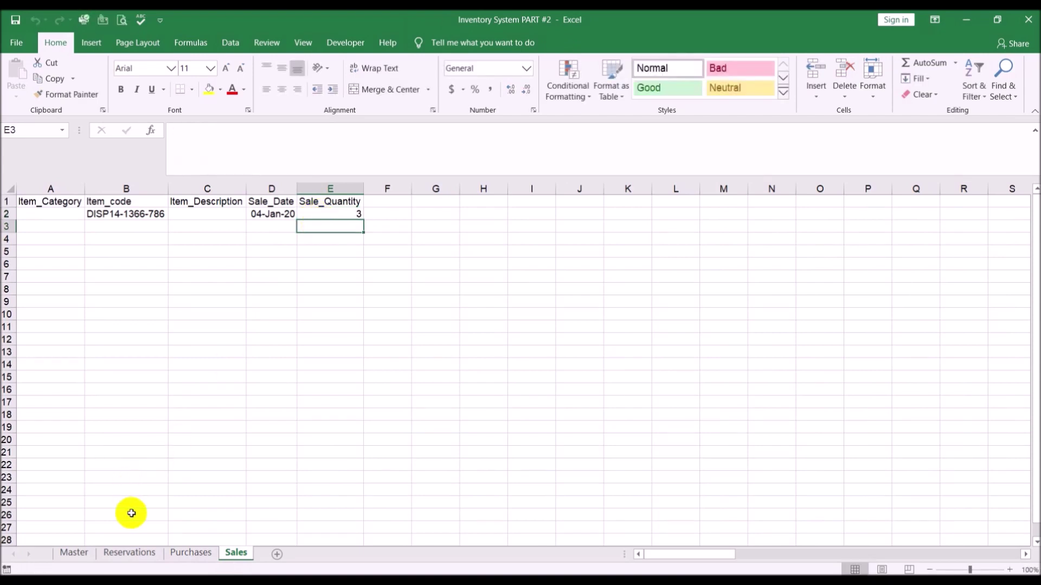
# Step: Check the display item's Available Balance on the Reservations sheet and append a blank table row below row 2
pyautogui.click(129, 553)
pyautogui.click(492, 334)
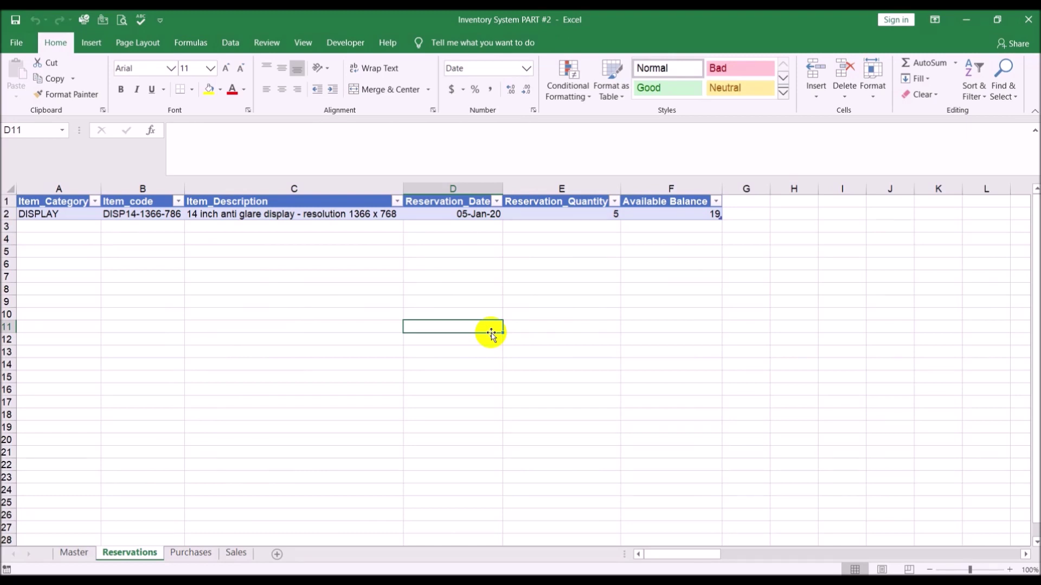
pyautogui.click(648, 214)
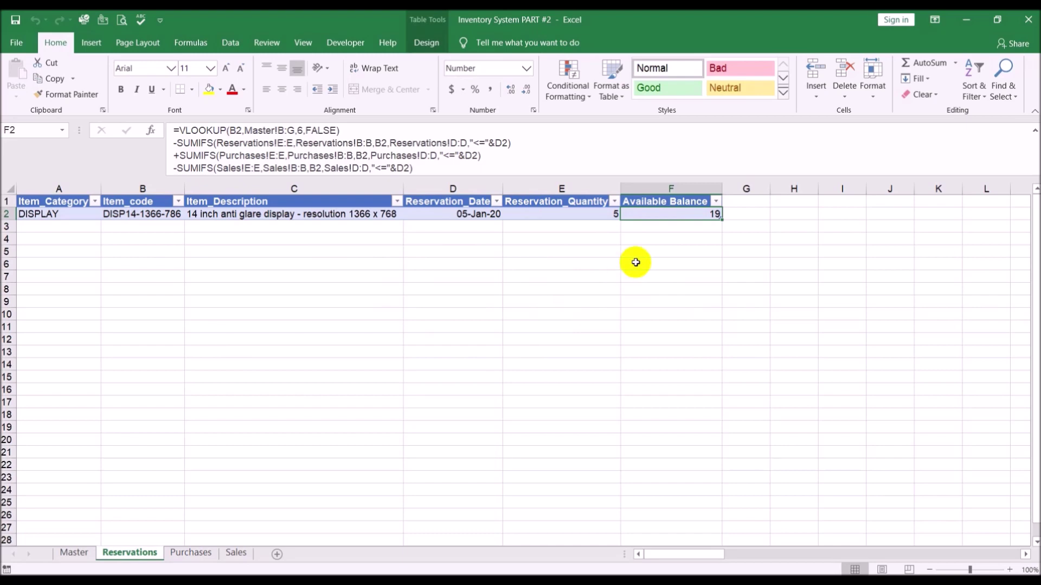
pyautogui.press('Tab')
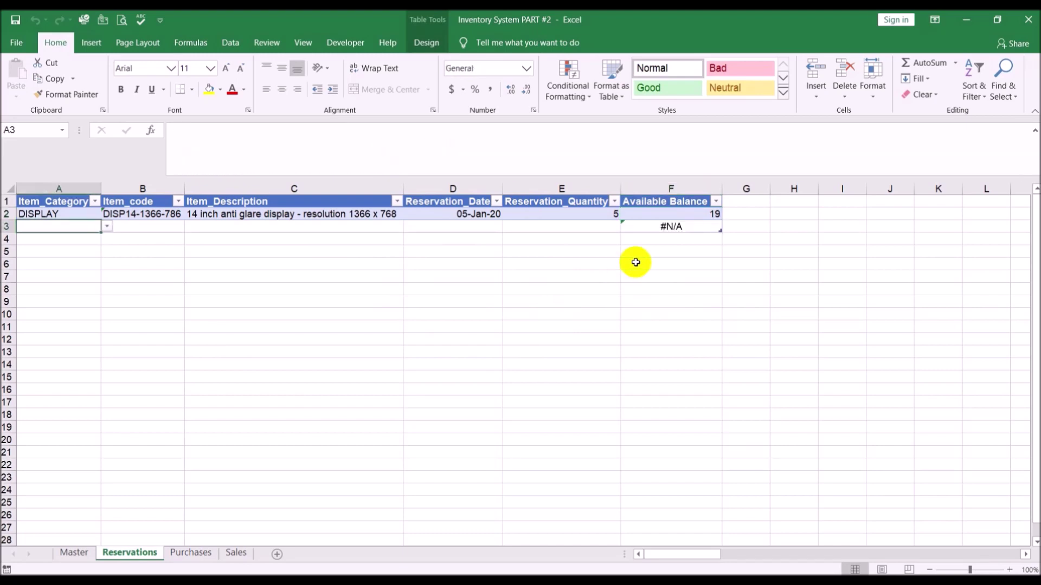
# Step: Compare the Available Balance formula in the blank row's F3 with the one in F2 of the Reservations table
pyautogui.click(658, 227)
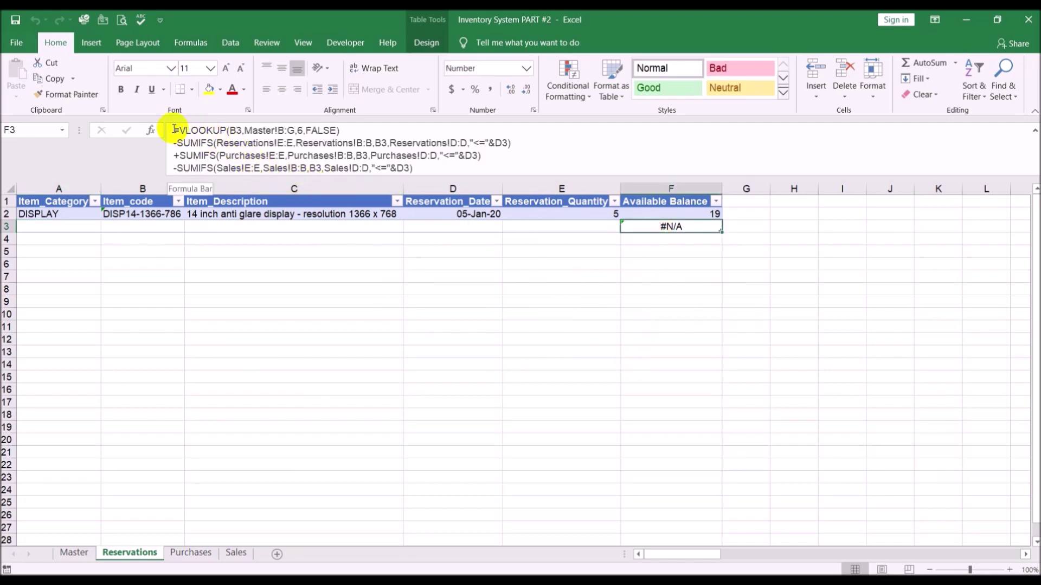
pyautogui.click(680, 213)
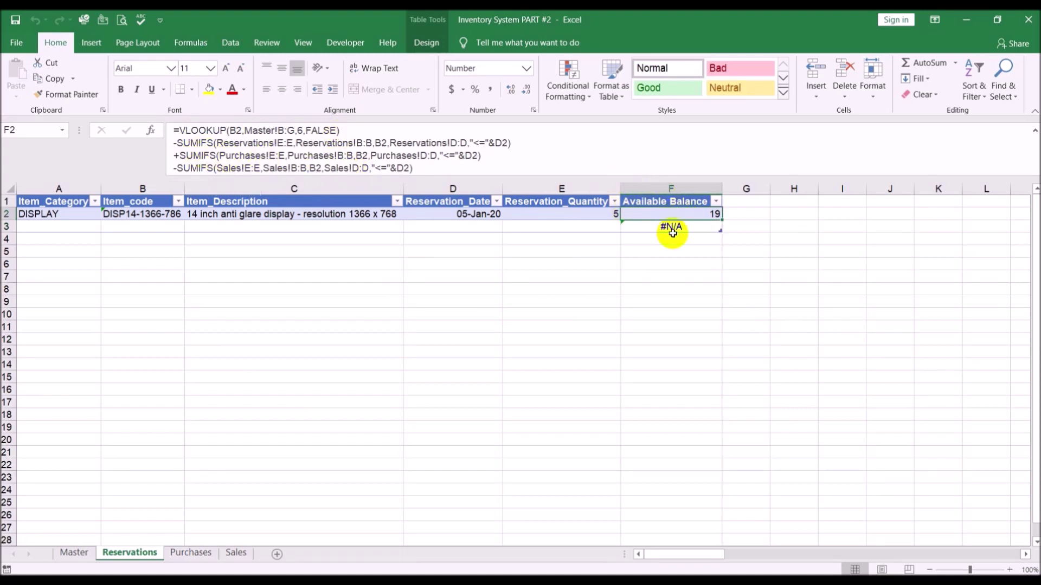
pyautogui.click(668, 226)
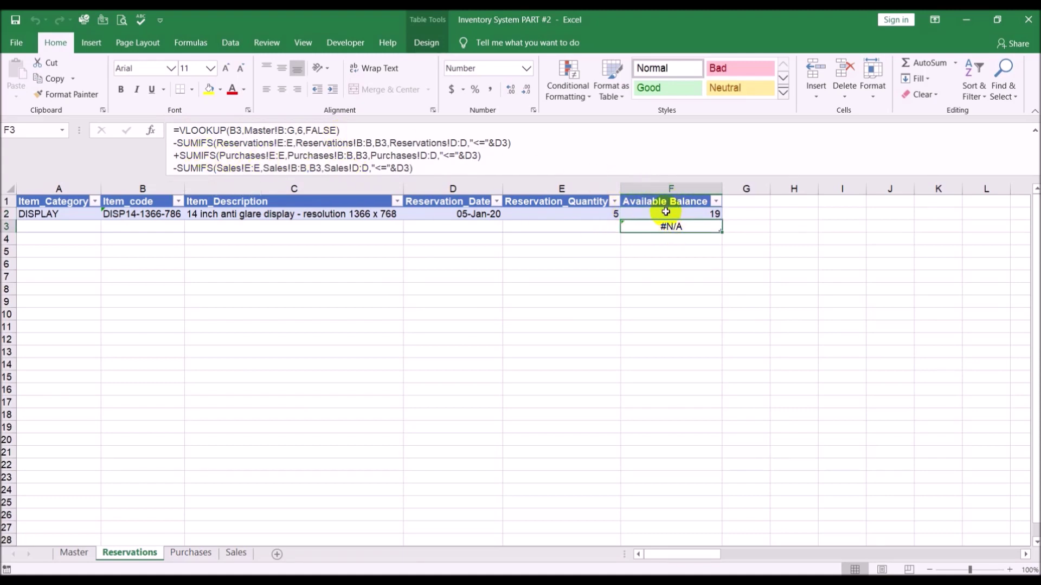
# Step: Compare the Available Balance formulas in F2 and F3 of the Reservations sheet
pyautogui.click(665, 213)
pyautogui.click(665, 225)
pyautogui.click(657, 213)
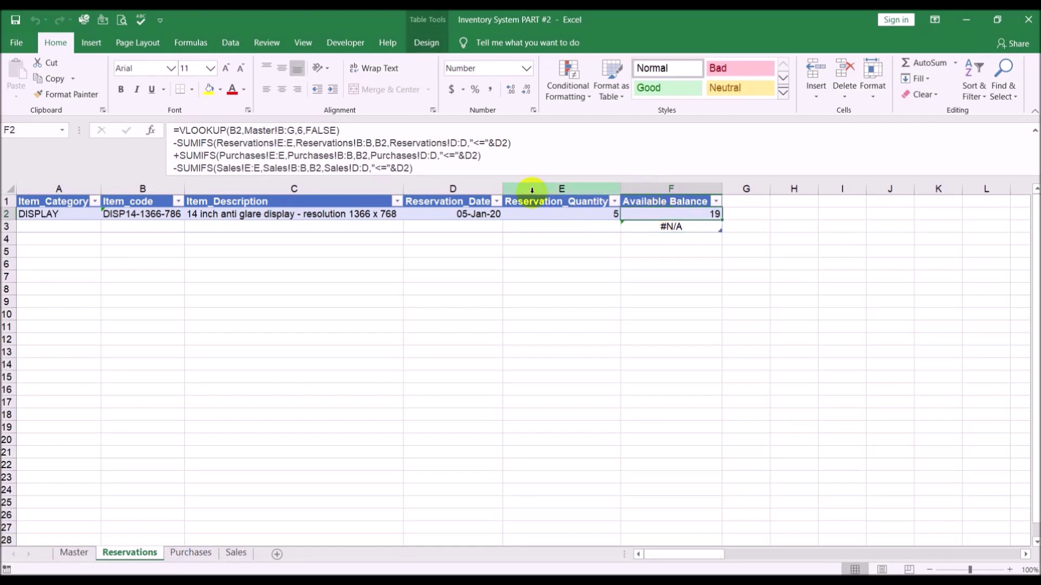
pyautogui.click(630, 224)
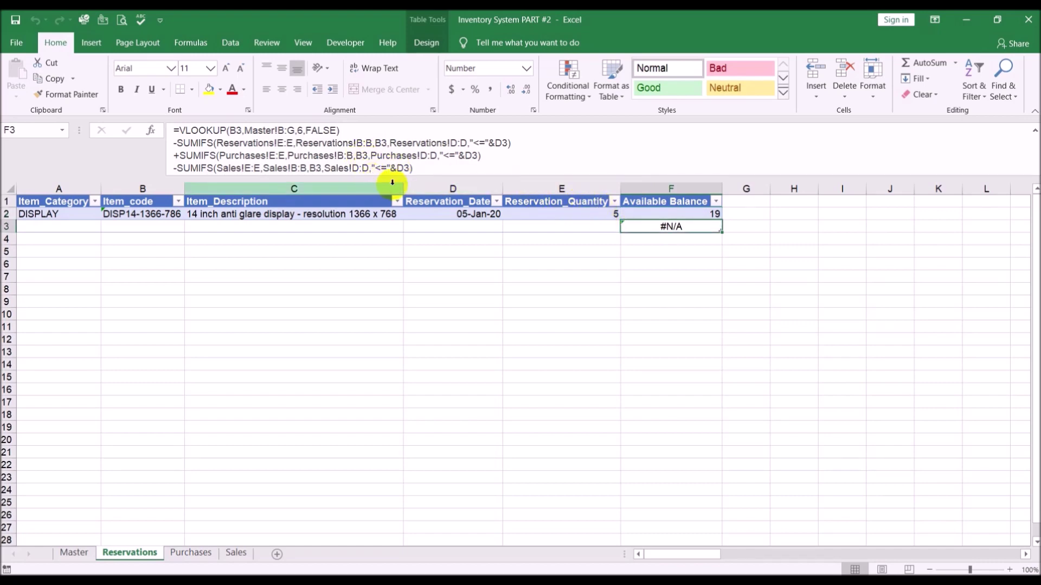
pyautogui.click(628, 214)
pyautogui.click(635, 225)
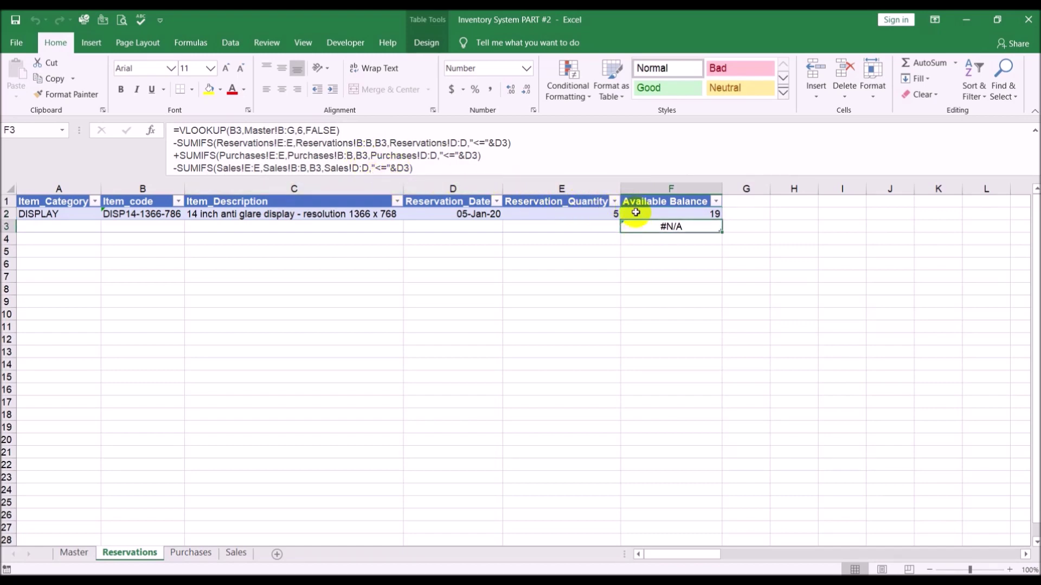
pyautogui.click(630, 213)
pyautogui.click(635, 228)
# Step: Wrap the VLOOKUP part of the Available Balance formula in F2 in IFERROR with 0 as the fallback value
pyautogui.click(632, 217)
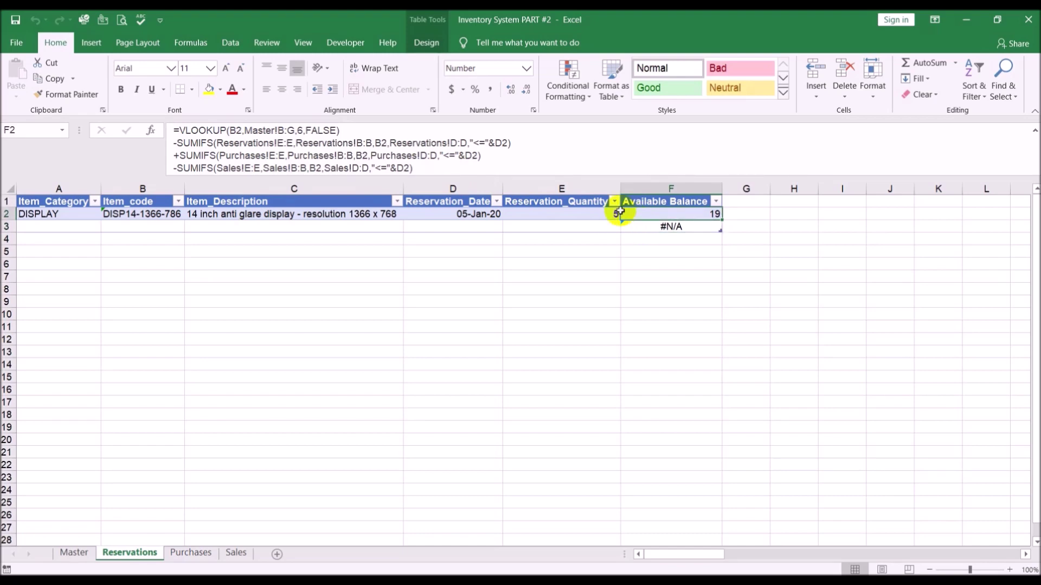
pyautogui.click(180, 131)
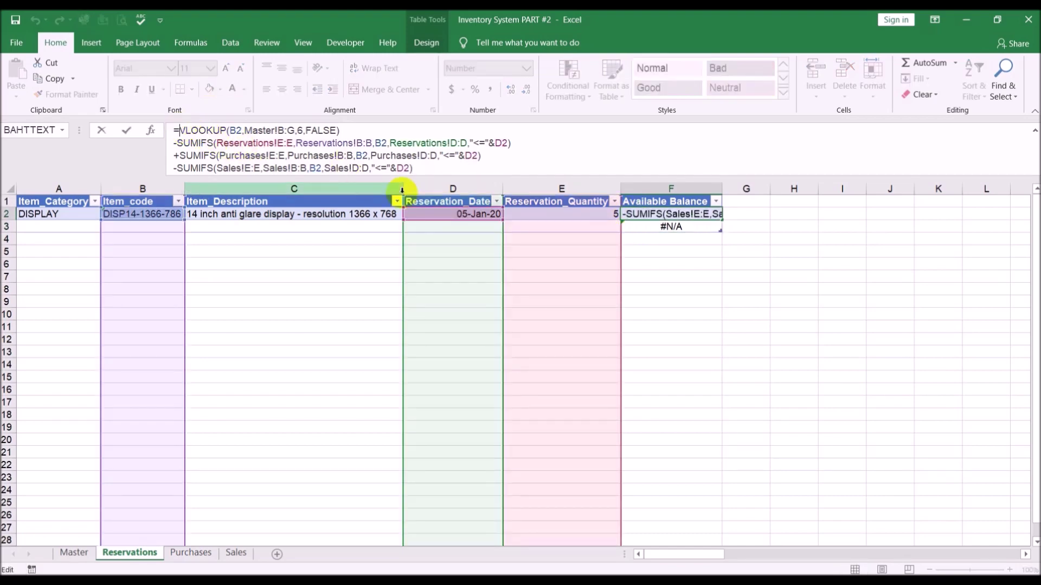
pyautogui.write('if')
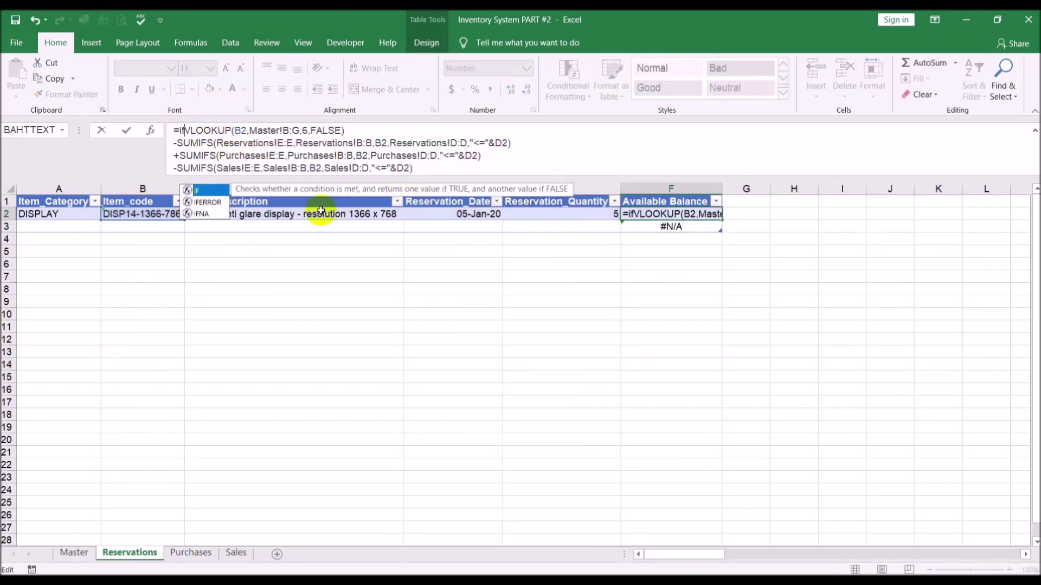
pyautogui.doubleClick(207, 202)
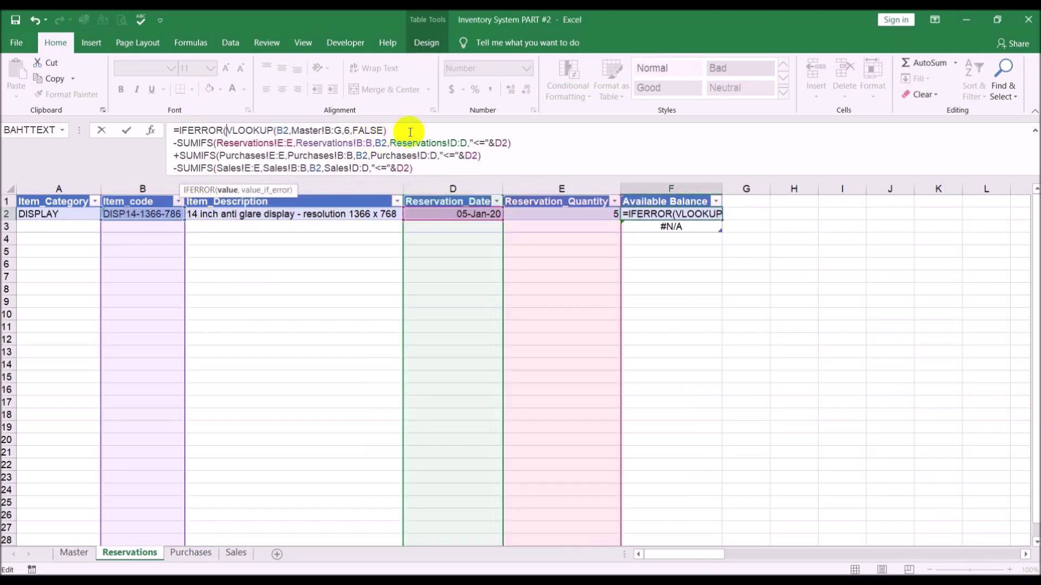
pyautogui.click(392, 128)
pyautogui.write(',0')
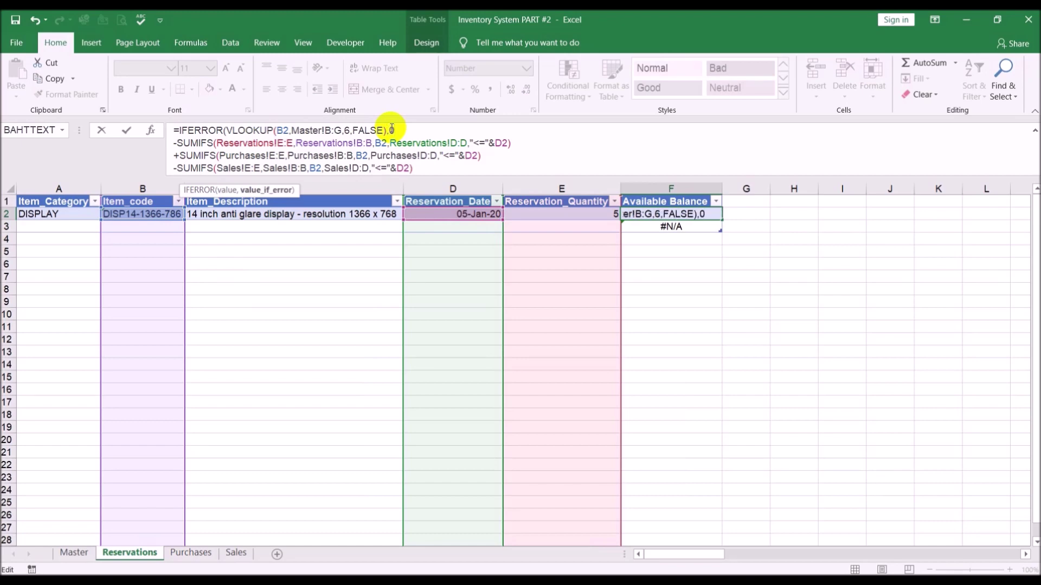
pyautogui.write(')')
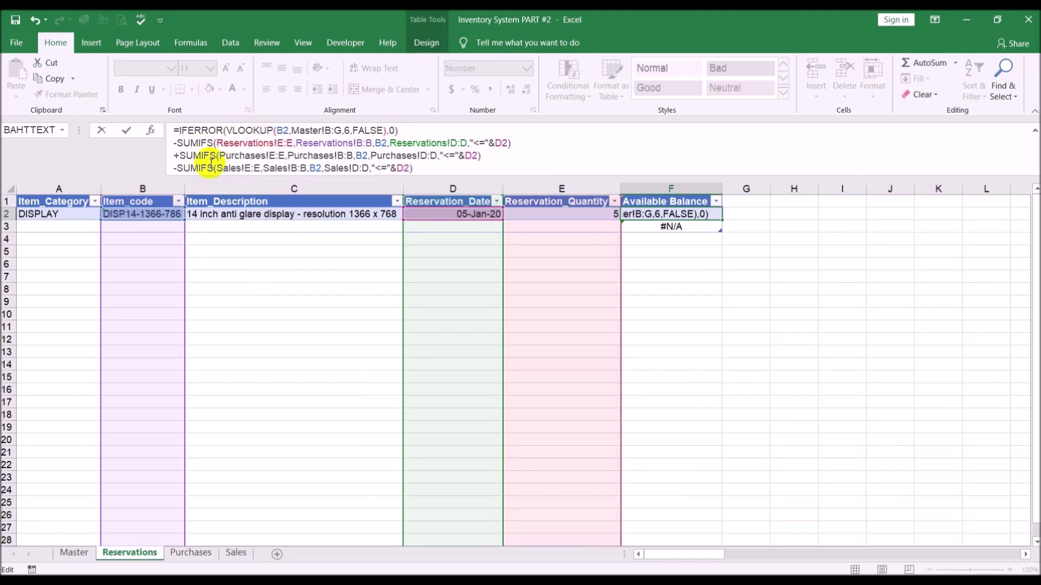
pyautogui.press('Return')
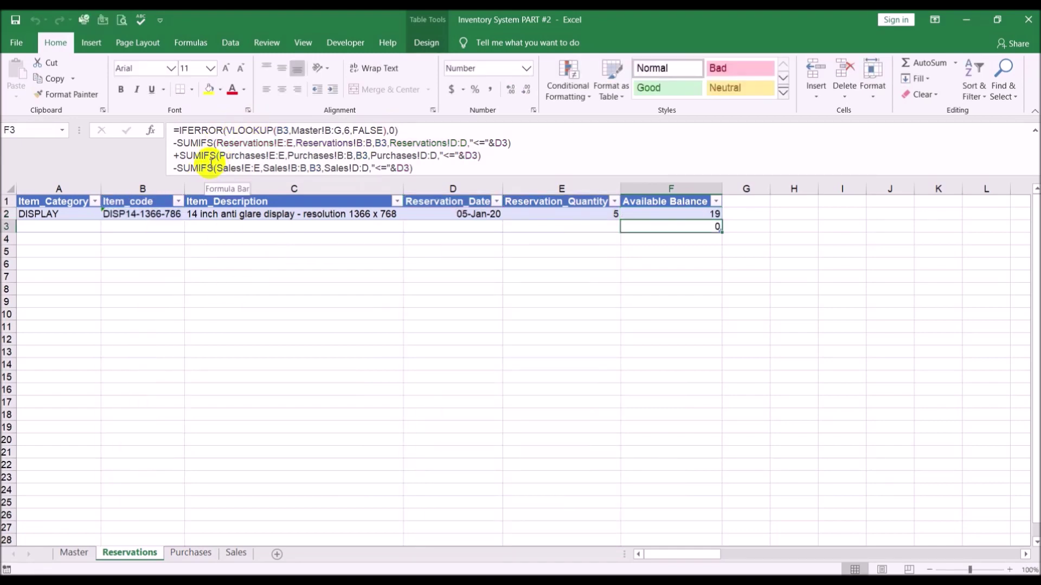
pyautogui.click(789, 290)
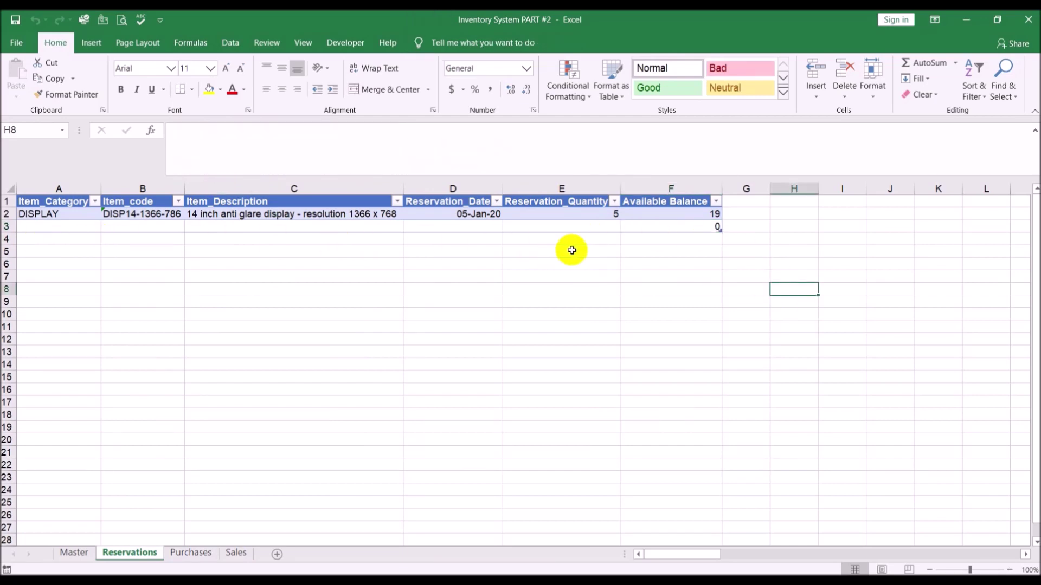
# Step: Fill row 3 of the Reservations table with item category DISPLAY and item code DISP14-1366-786
pyautogui.click(70, 226)
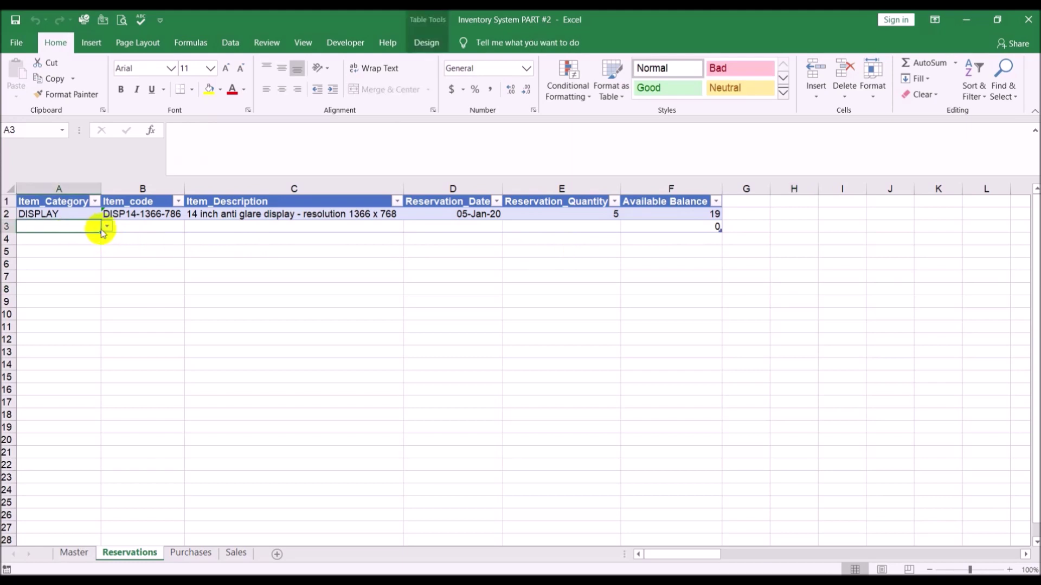
pyautogui.click(107, 227)
pyautogui.click(84, 247)
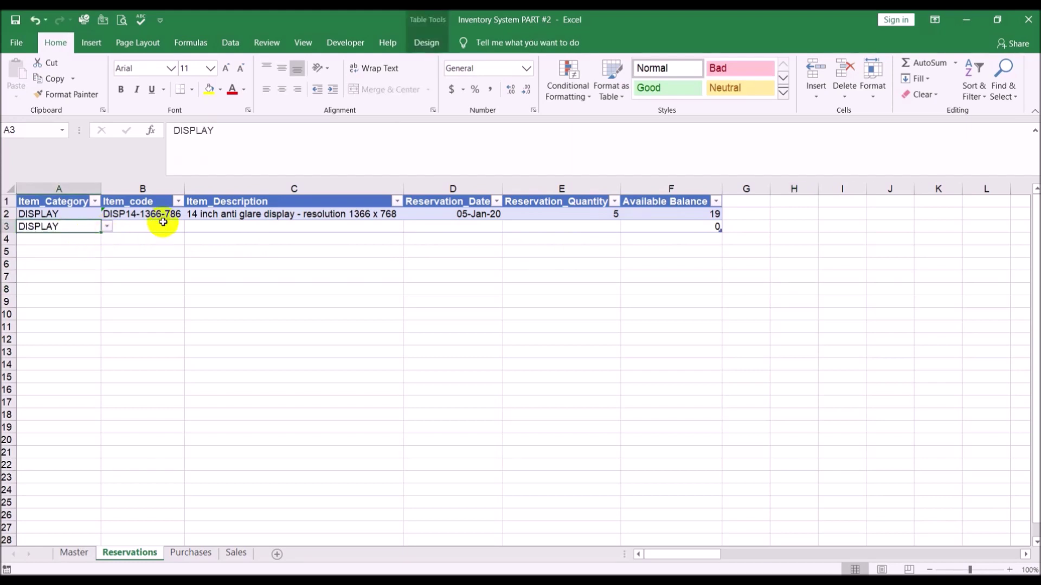
pyautogui.click(163, 224)
pyautogui.click(190, 226)
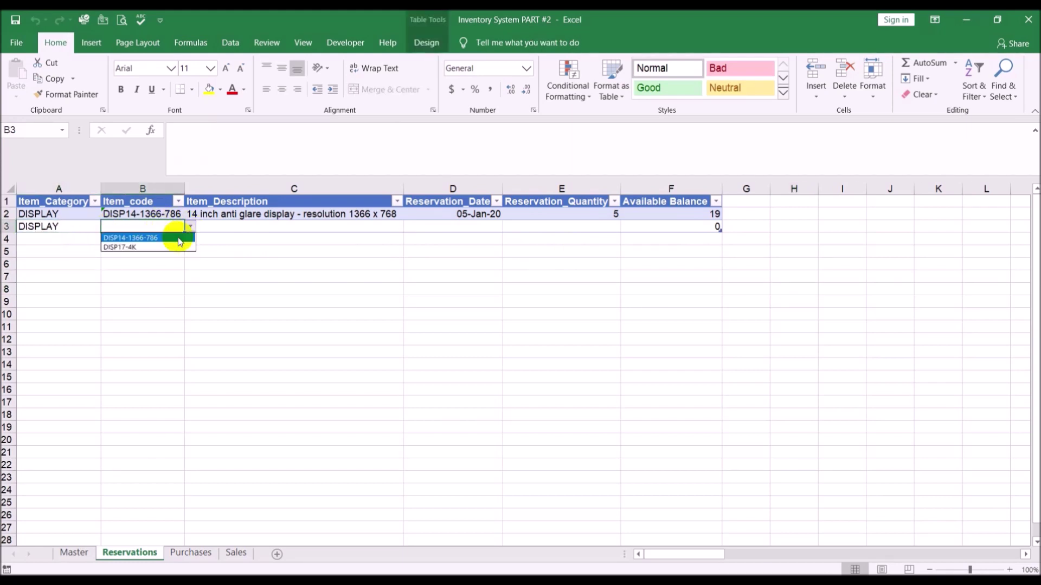
pyautogui.click(175, 234)
# Step: Check row 3's Available Balance formula and blank Reservation_Date against the DISP14-1366-786 opening balance on the Master sheet
pyautogui.click(453, 226)
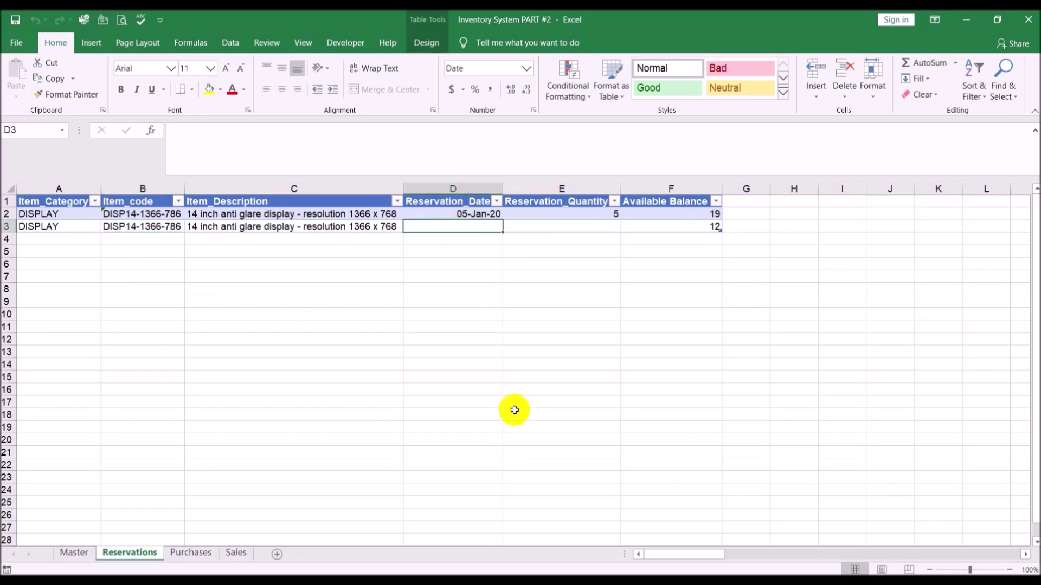
pyautogui.click(657, 226)
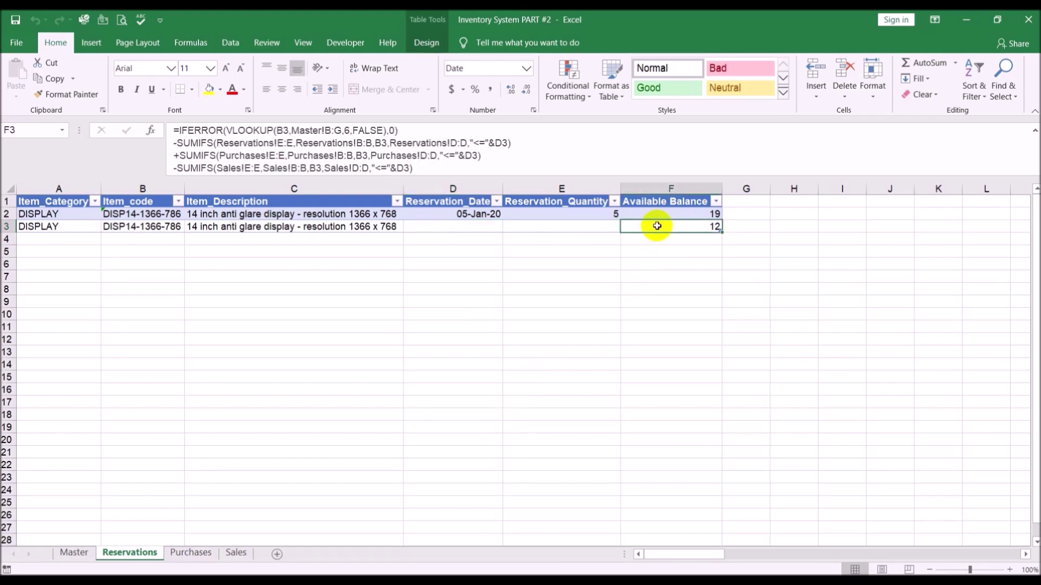
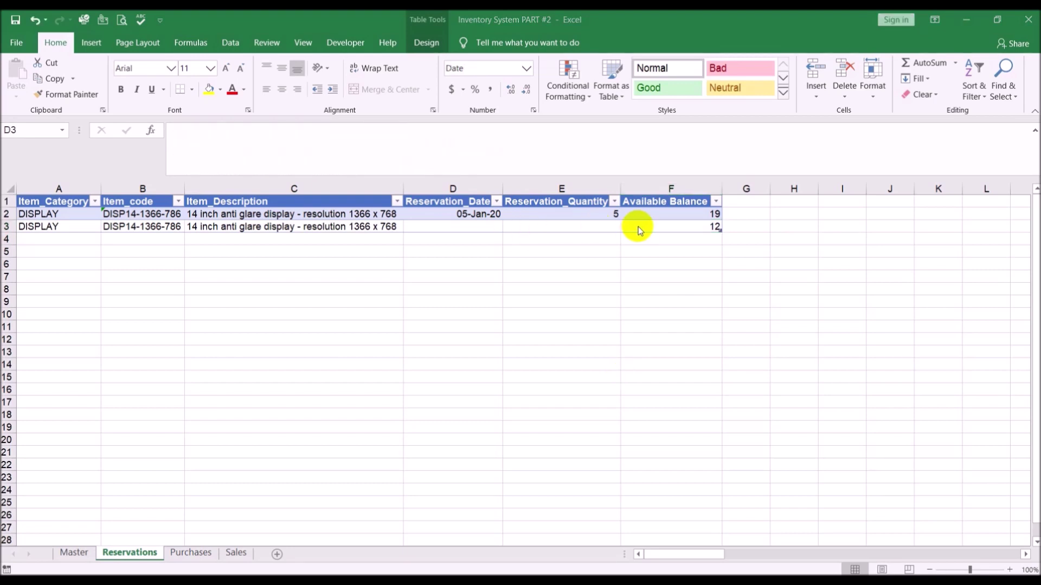
pyautogui.click(454, 227)
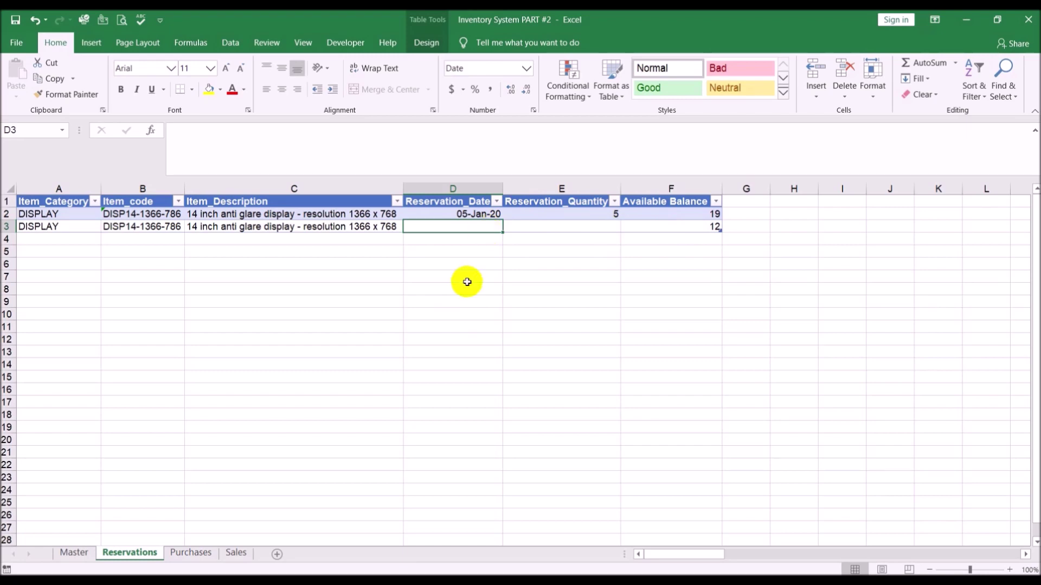
pyautogui.click(78, 553)
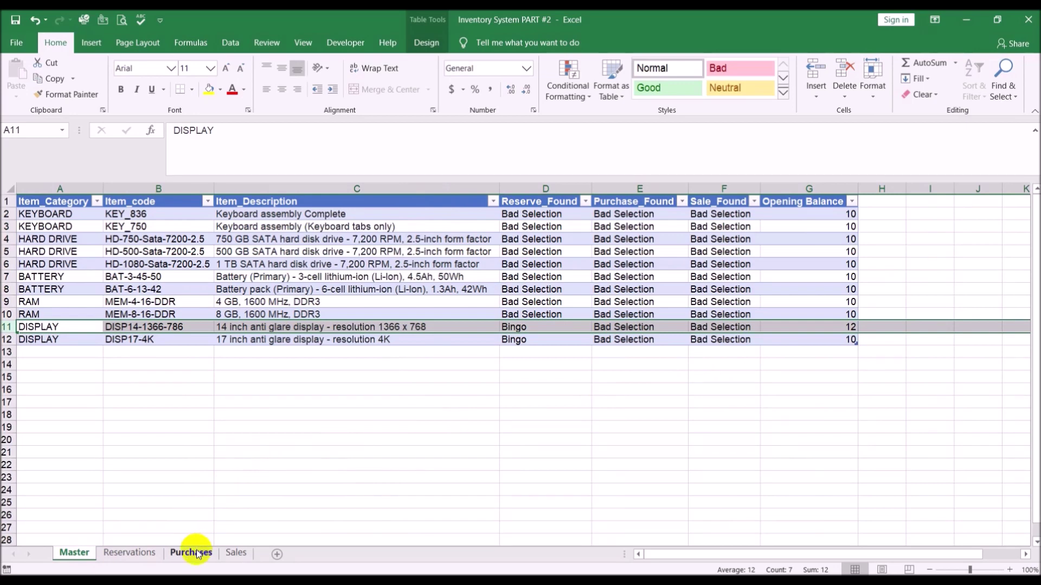
pyautogui.click(136, 561)
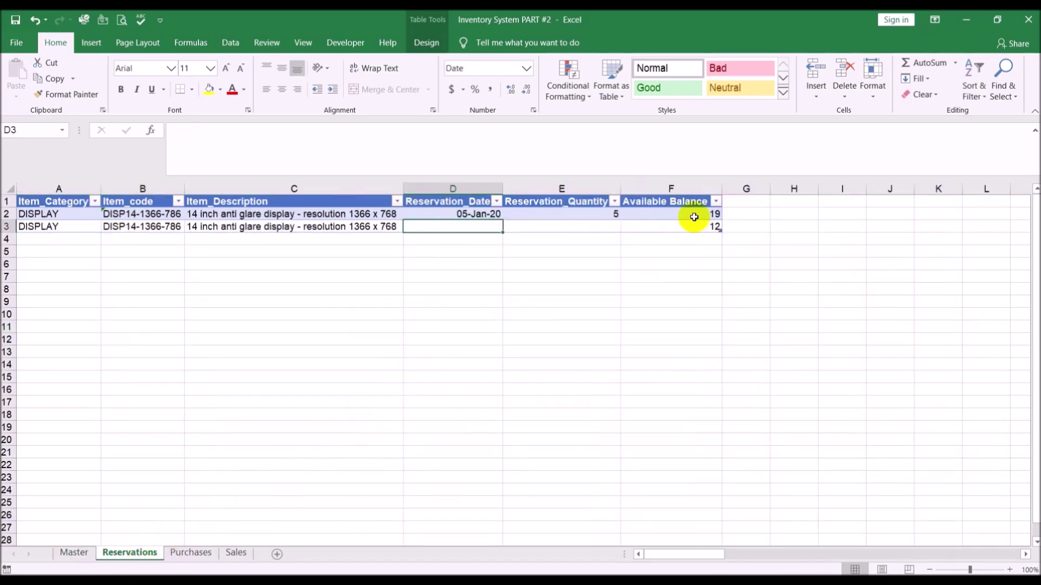
# Step: Remove the IFERROR wrapper and its 0 fallback from around the VLOOKUP in the F2 Available Balance formula
pyautogui.click(661, 214)
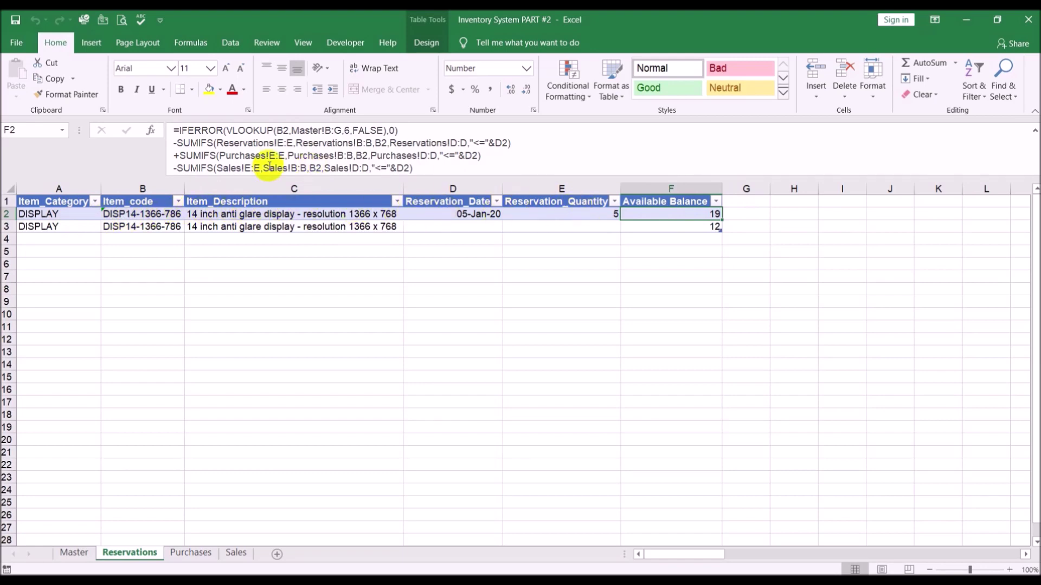
pyautogui.click(180, 130)
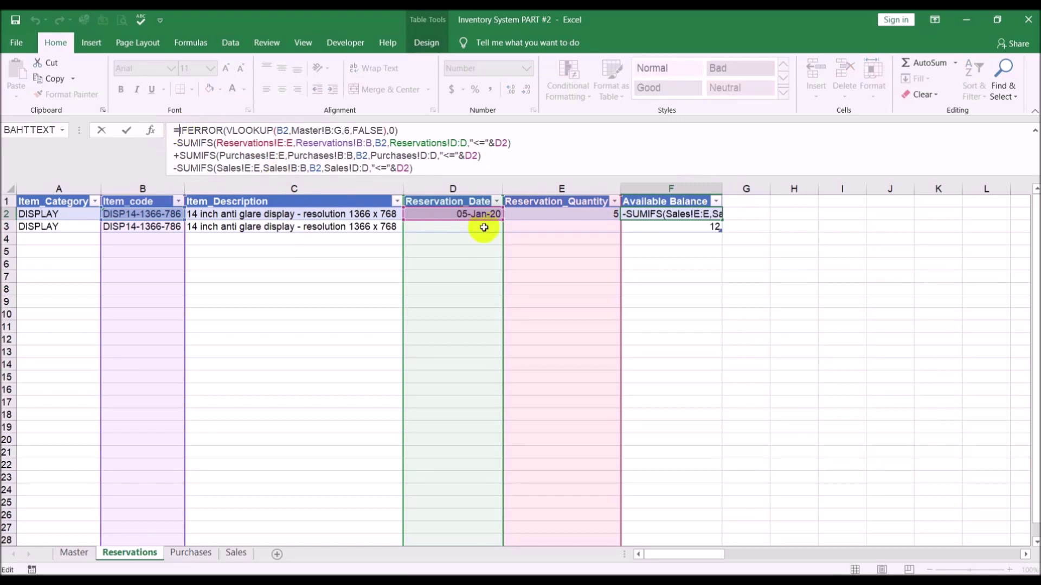
pyautogui.hotkey('shift', 'Right')
pyautogui.hotkey('shift', 'Right')
pyautogui.hotkey('shift', 'Right')
pyautogui.hotkey('shift', 'Right')
pyautogui.hotkey('shift', 'Right')
pyautogui.hotkey('shift', 'Right')
pyautogui.hotkey('shift', 'Right')
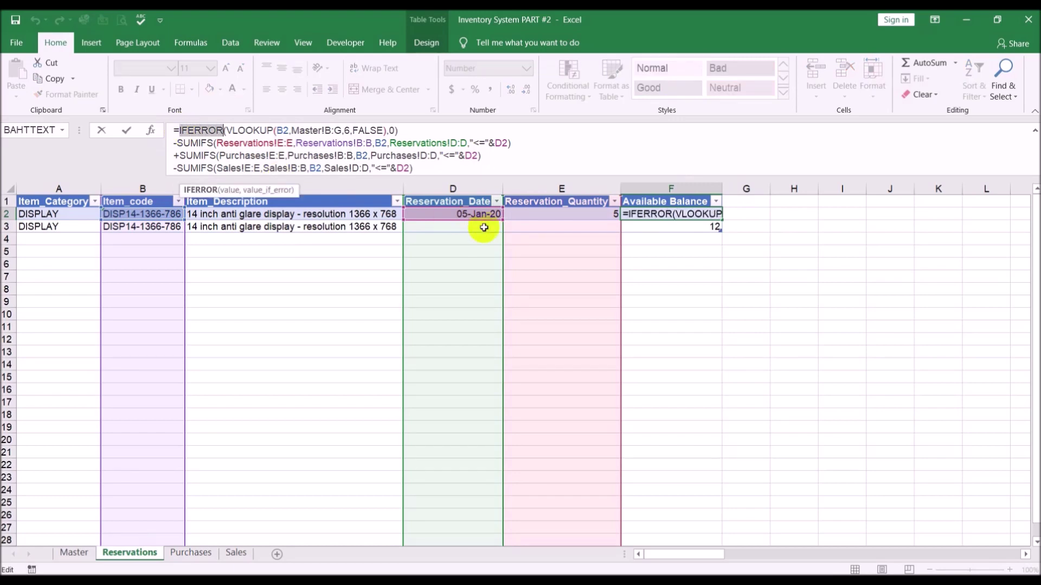
pyautogui.hotkey('shift', 'Right')
pyautogui.press('Delete')
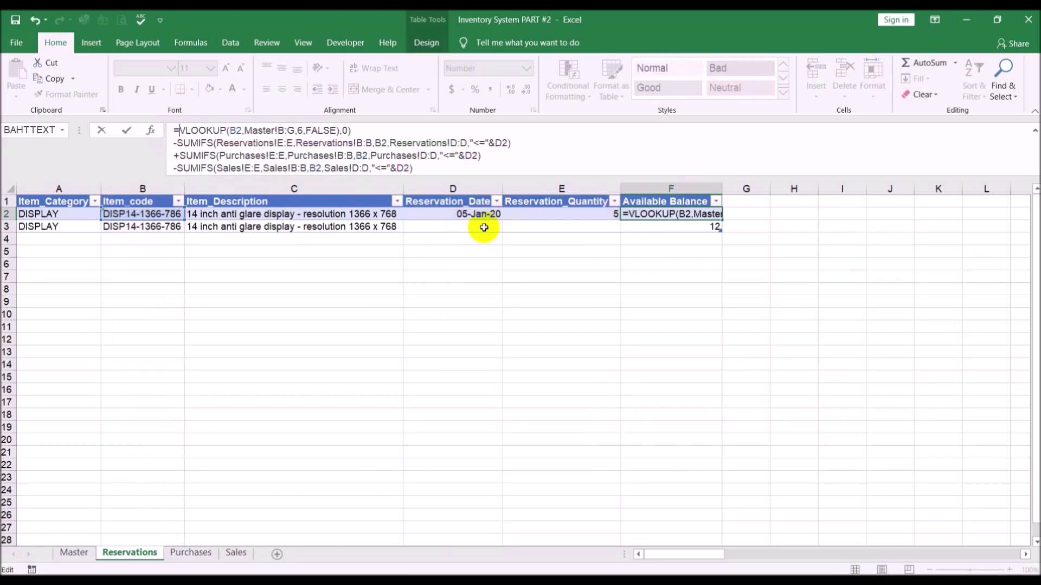
pyautogui.click(363, 128)
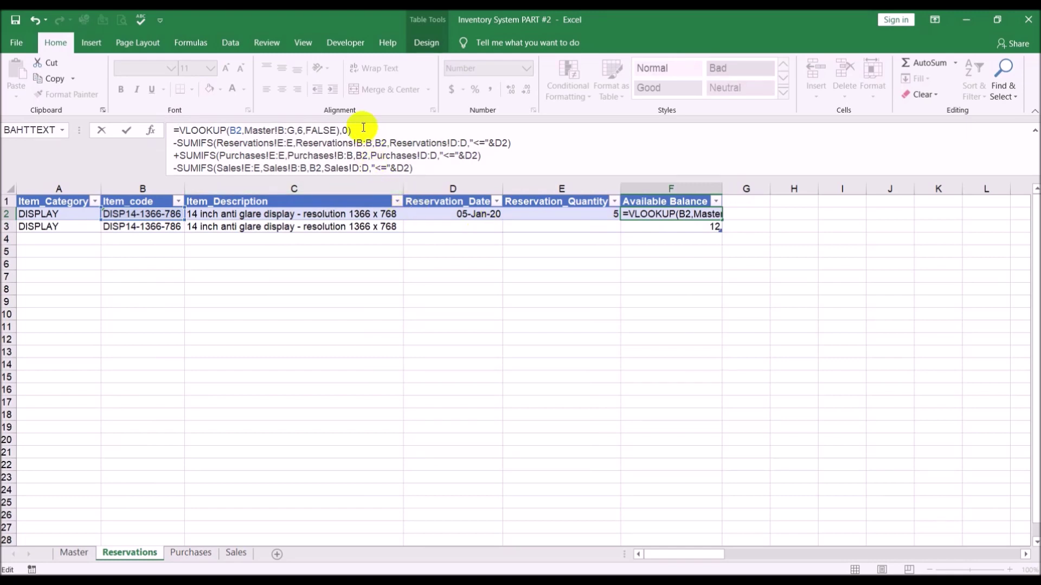
pyautogui.press('BackSpace')
pyautogui.press('BackSpace')
pyautogui.press('BackSpace')
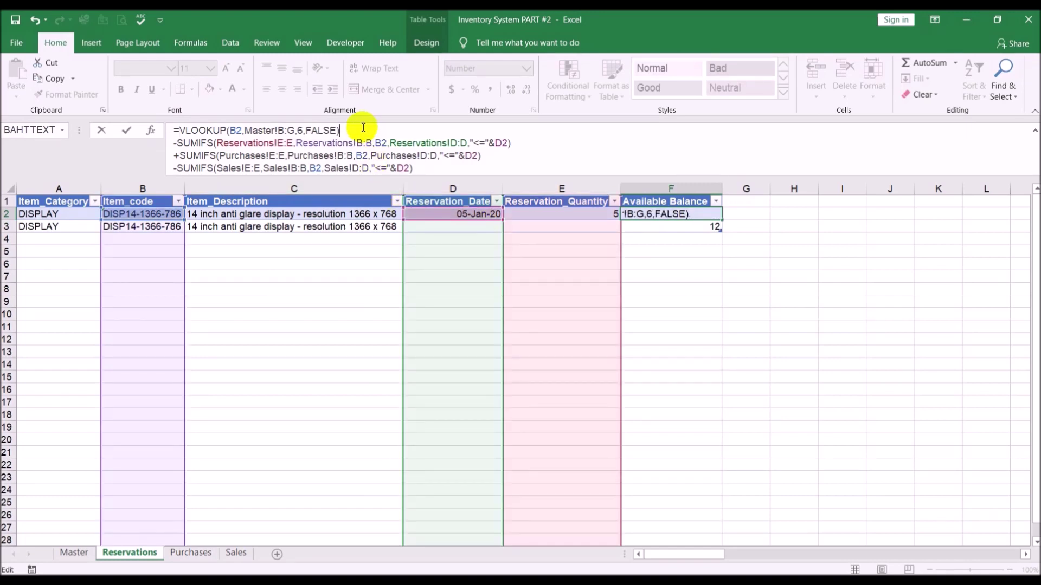
# Step: Insert an IF with an AND test ahead of the VLOOKUP in the F2 formula, requiring non-blank item category and item code (B2<>"")
pyautogui.click(180, 126)
pyautogui.write('if')
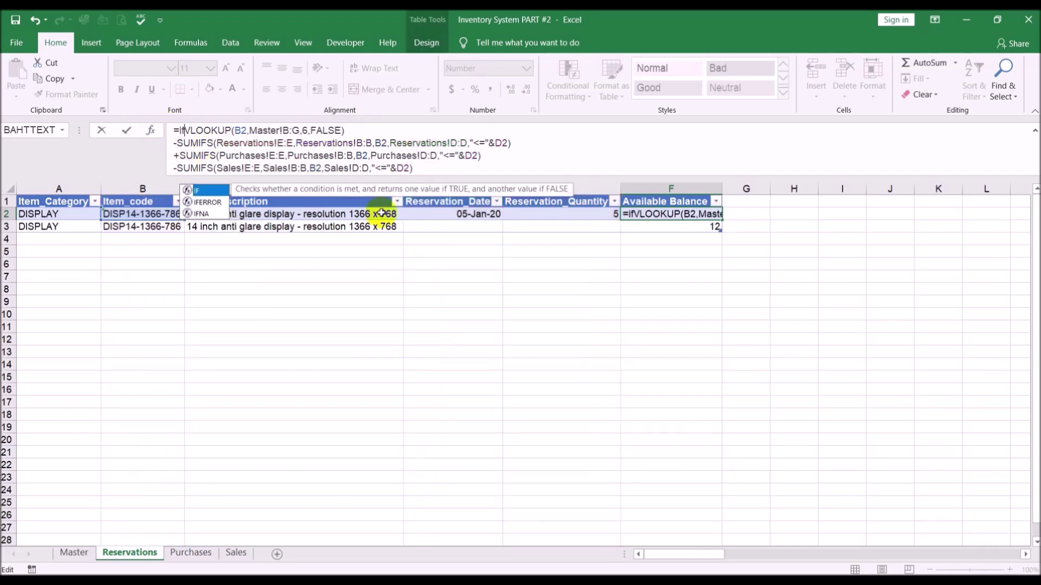
pyautogui.write('(and(')
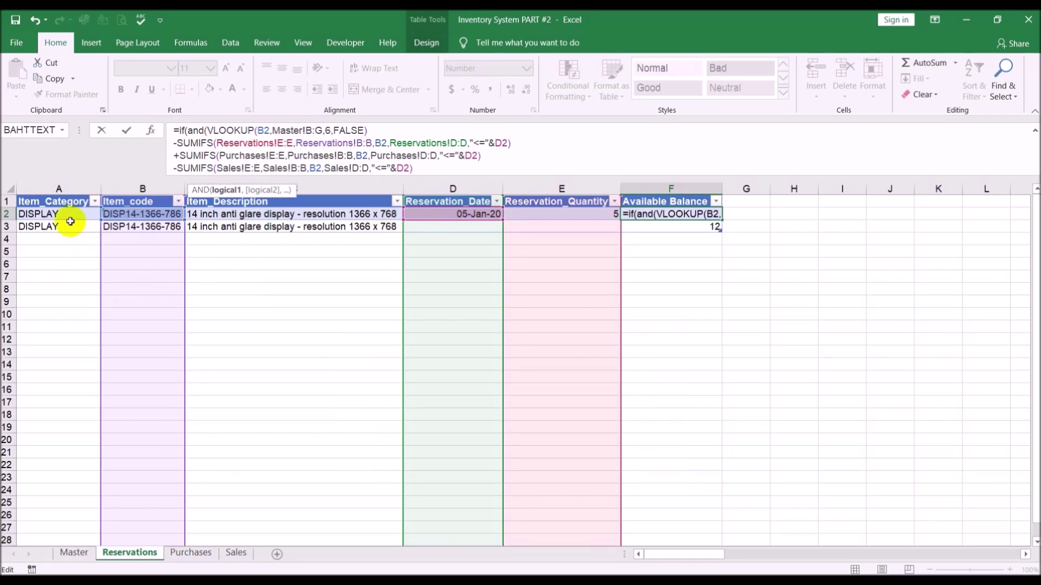
pyautogui.write('A@<>""')
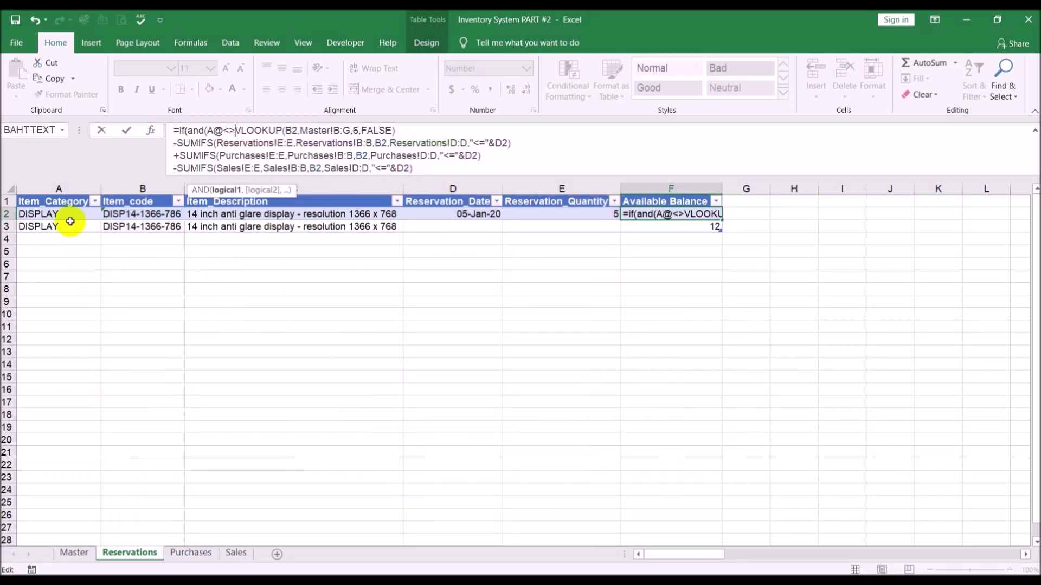
pyautogui.write(',')
pyautogui.write('B2<>""')
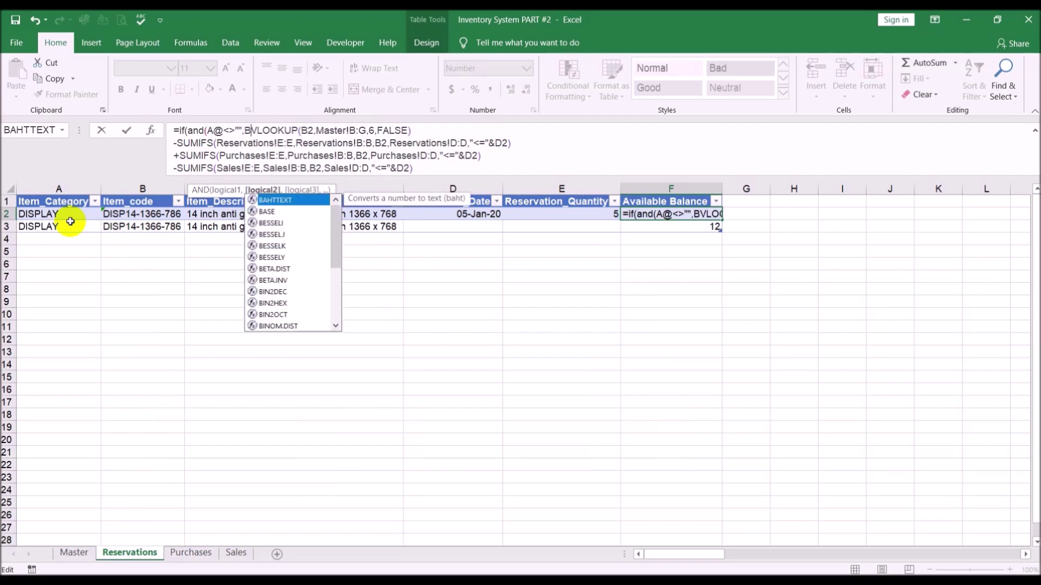
# Step: Add the conditions D2<>"" and E2<>"" to the AND test in F2 and close it so the balance calculation becomes the value if true
pyautogui.write(',D')
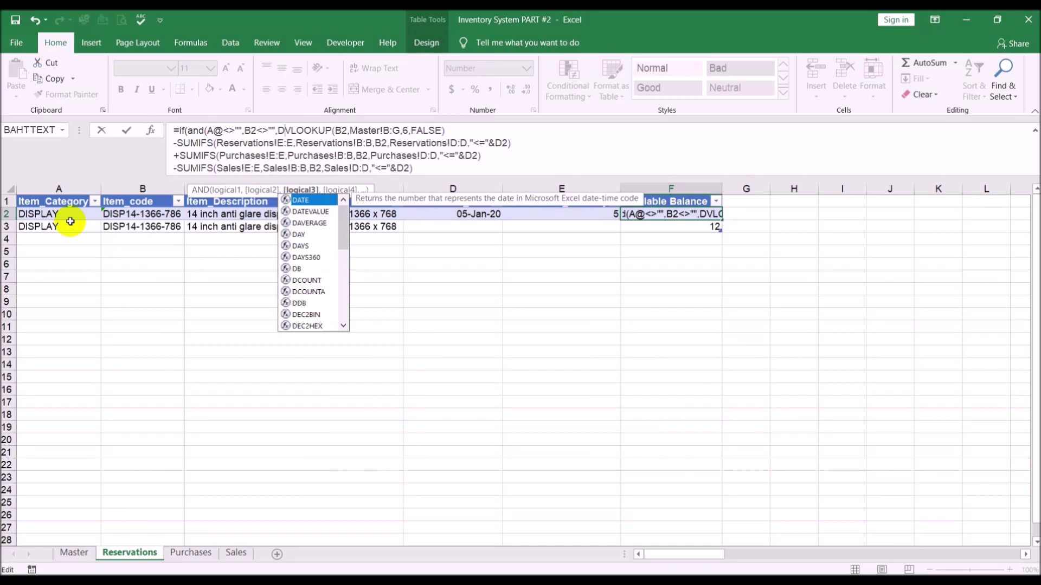
pyautogui.write('2<>""')
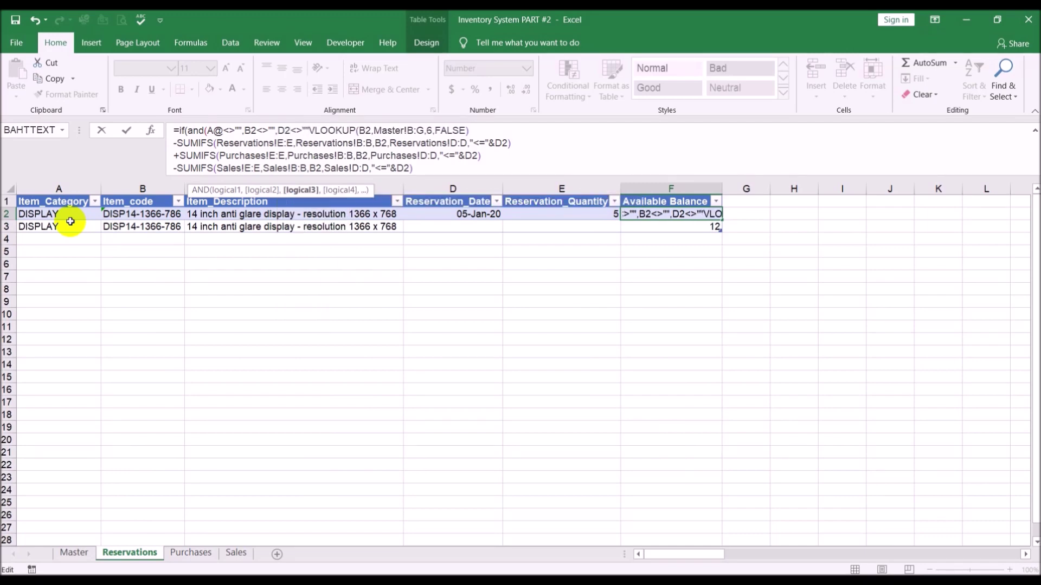
pyautogui.write(',')
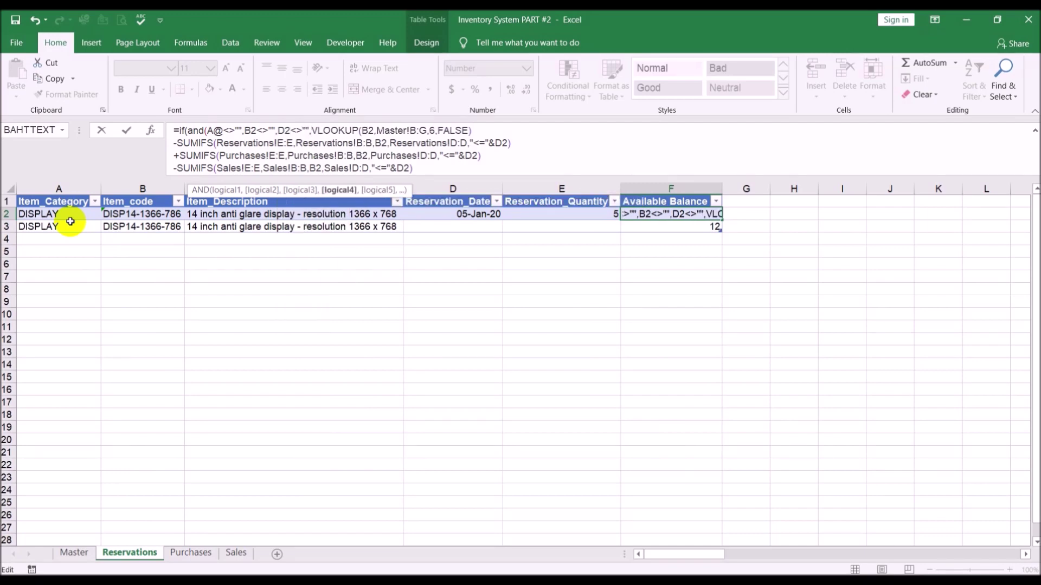
pyautogui.write('E2<>')
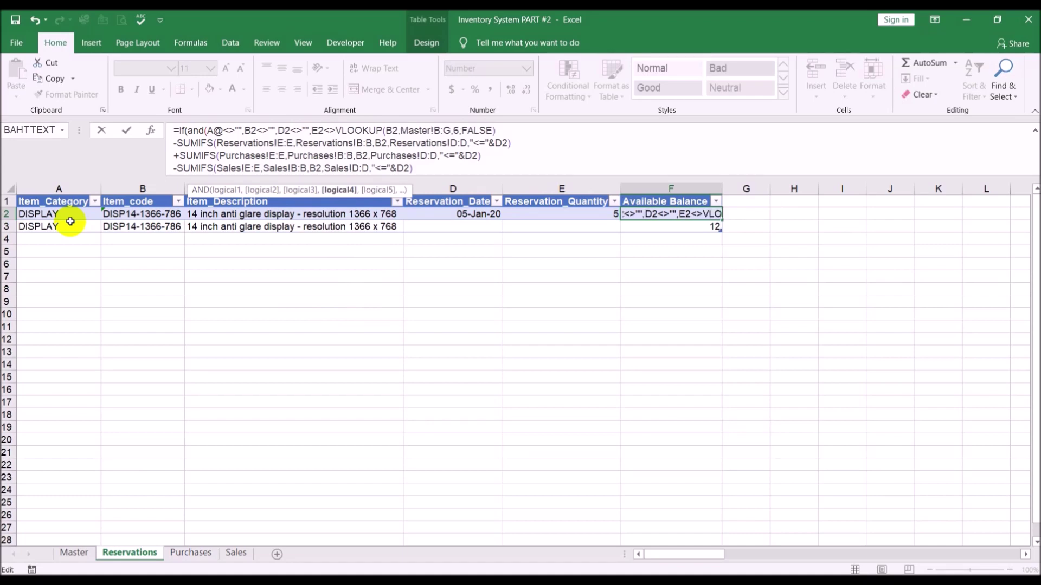
pyautogui.write('""')
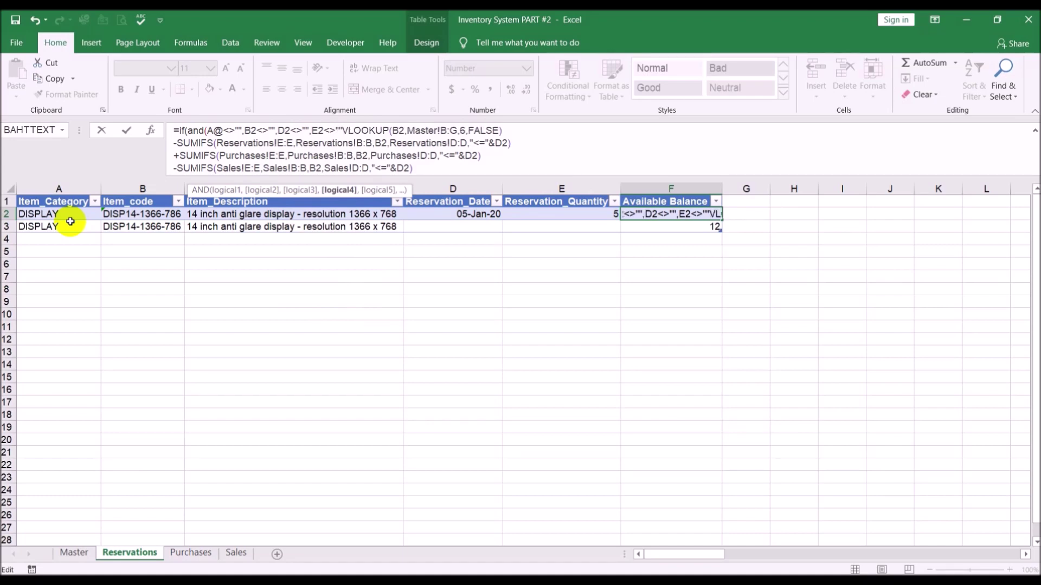
pyautogui.write(')')
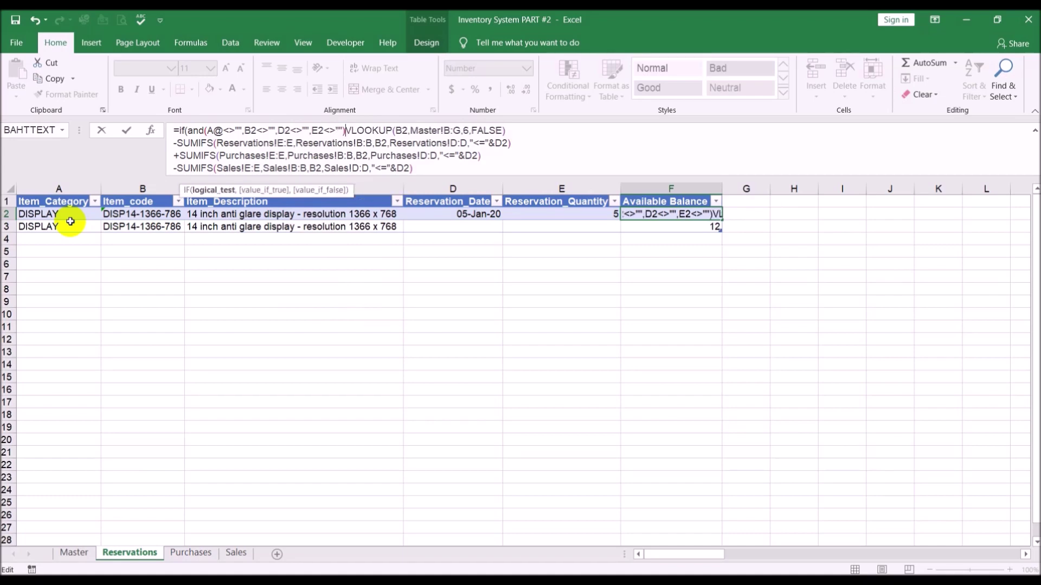
pyautogui.write(',')
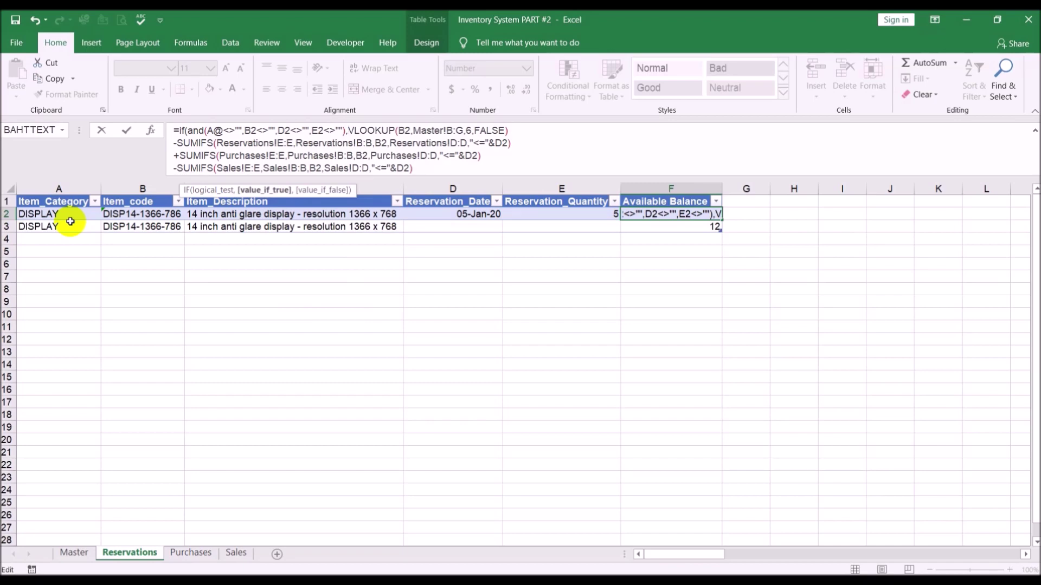
# Step: Correct the first AND condition's reference to A2 and complete the F2 IF formula with 0 as the value if false
pyautogui.click(224, 132)
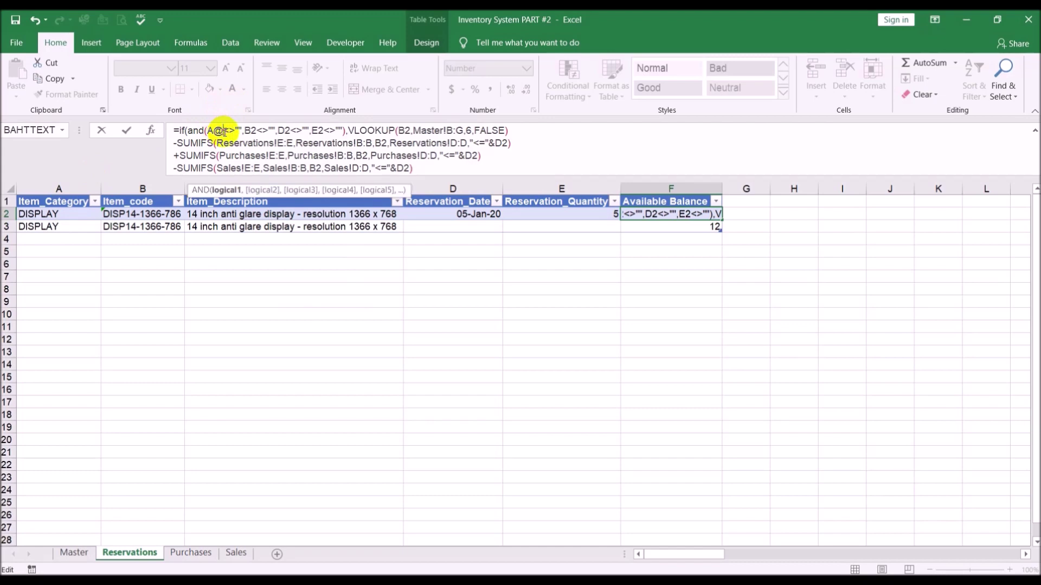
pyautogui.press('BackSpace')
pyautogui.write('2')
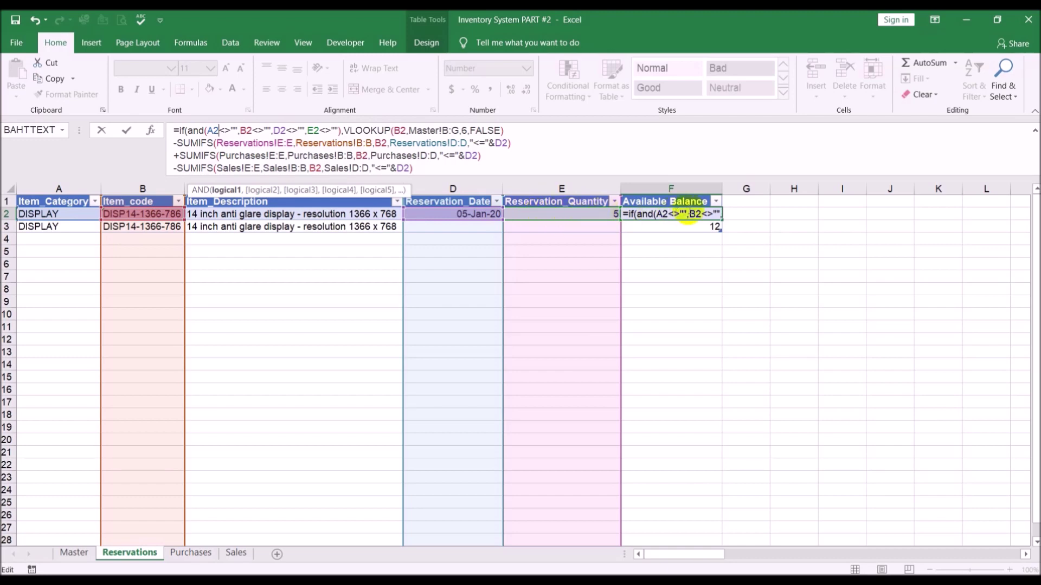
pyautogui.click(422, 169)
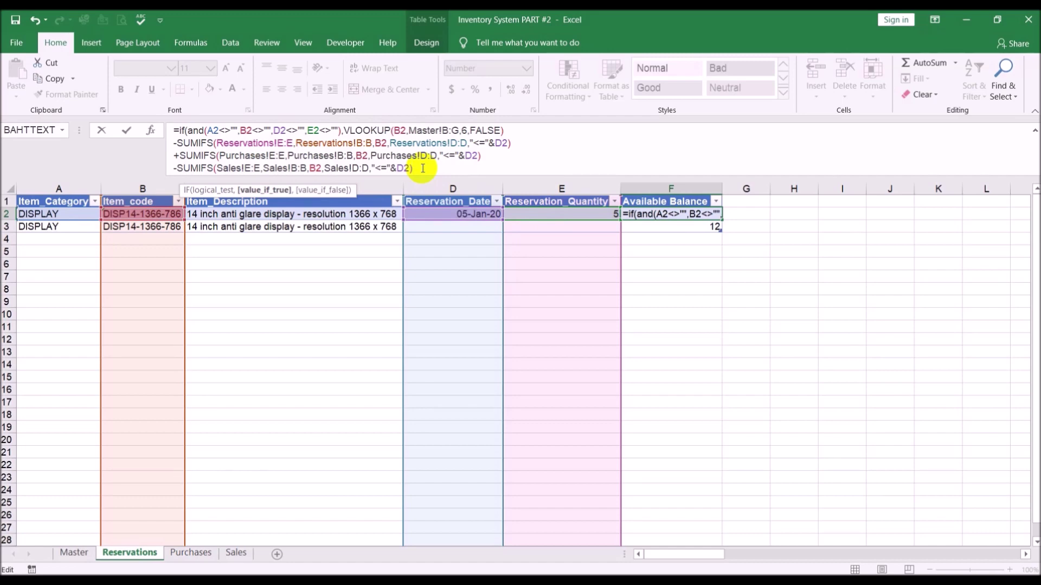
pyautogui.write(',0')
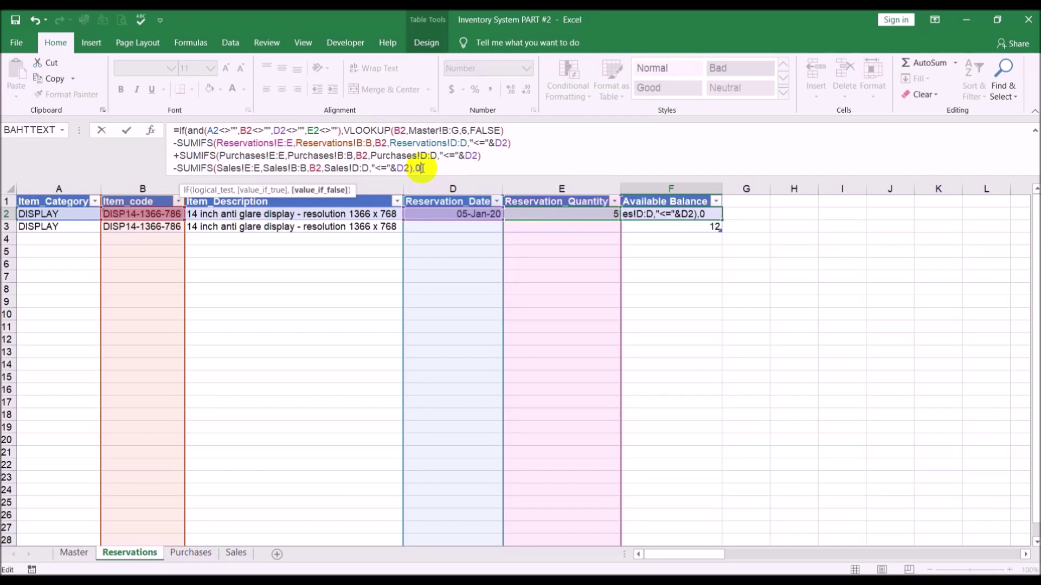
pyautogui.press('Return')
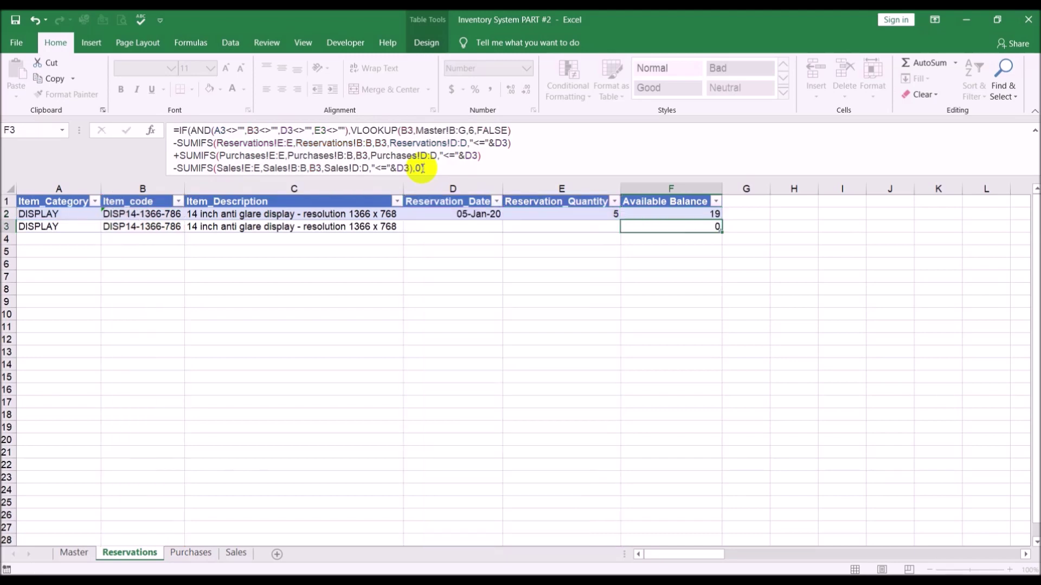
# Step: Examine the Available Balance formula in F2 and the cells beneath it down to F8
pyautogui.click(517, 317)
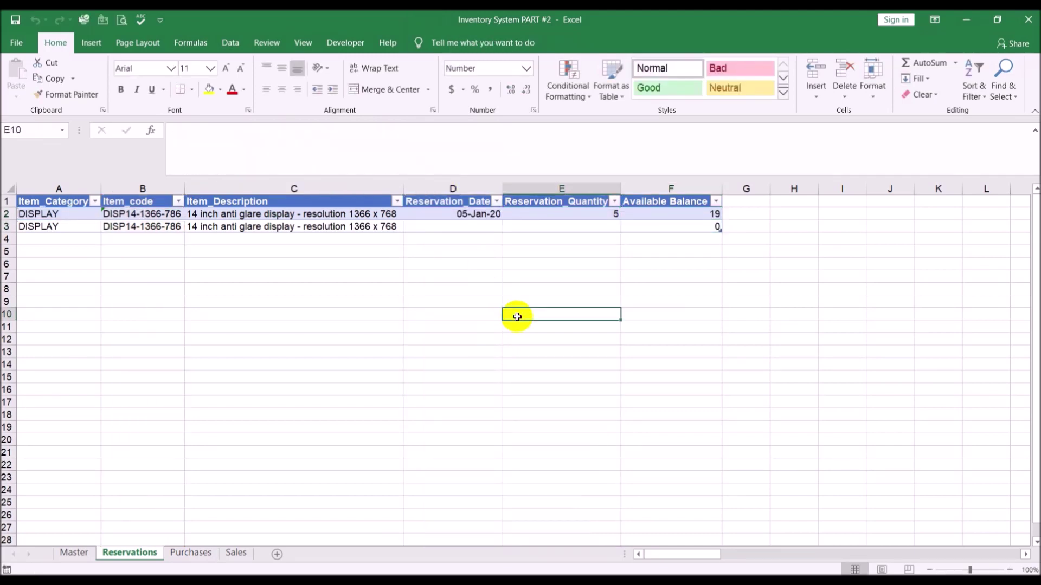
pyautogui.click(648, 217)
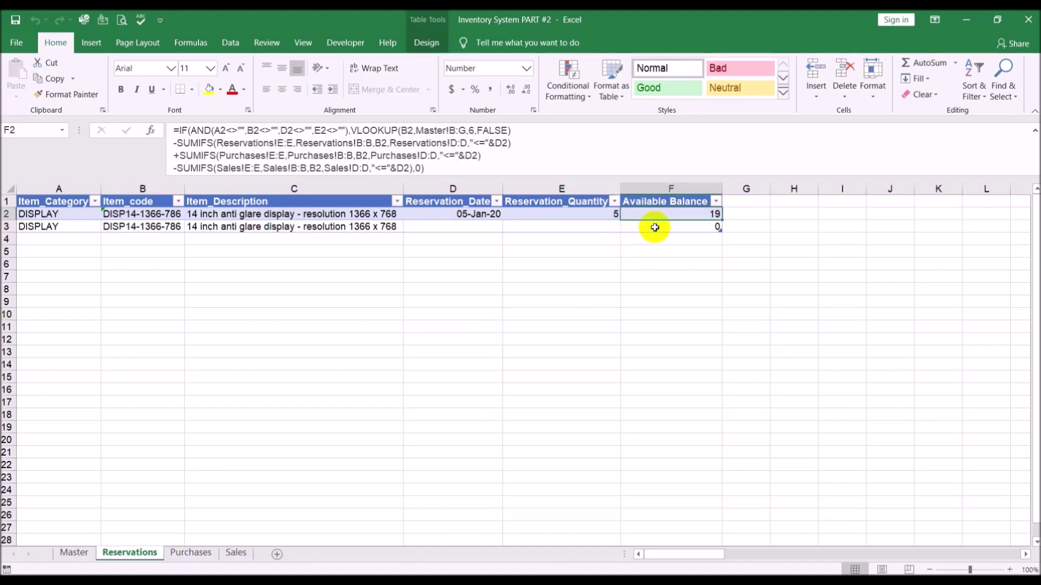
pyautogui.press('Down')
pyautogui.press('Down')
pyautogui.press('Down')
pyautogui.press('Down')
pyautogui.press('Down')
pyautogui.press('Down')
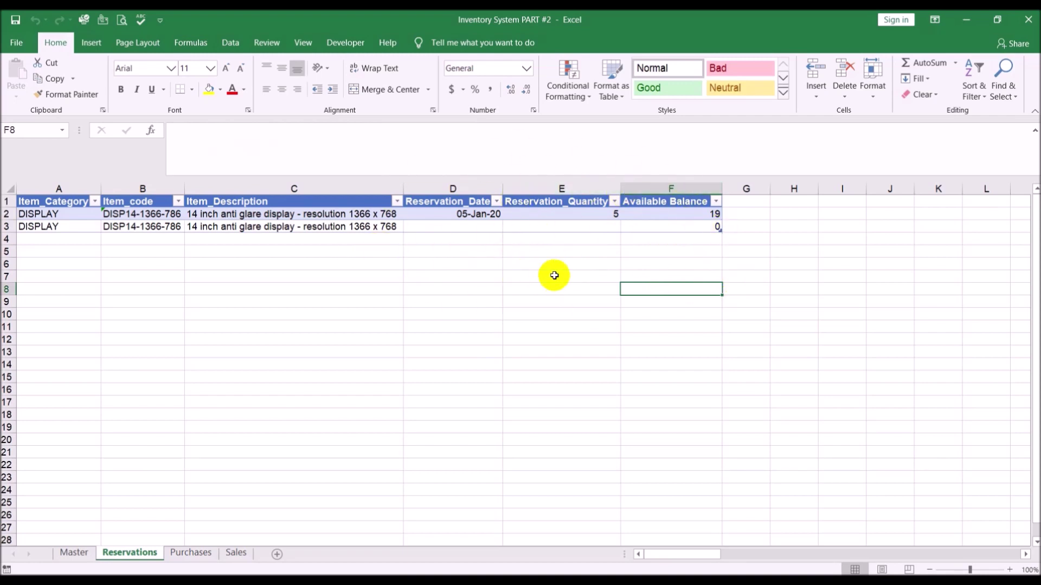
# Step: Replace the 0 value-if-false argument in F3's Available Balance formula with the text "Incomplete entry"
pyautogui.click(711, 225)
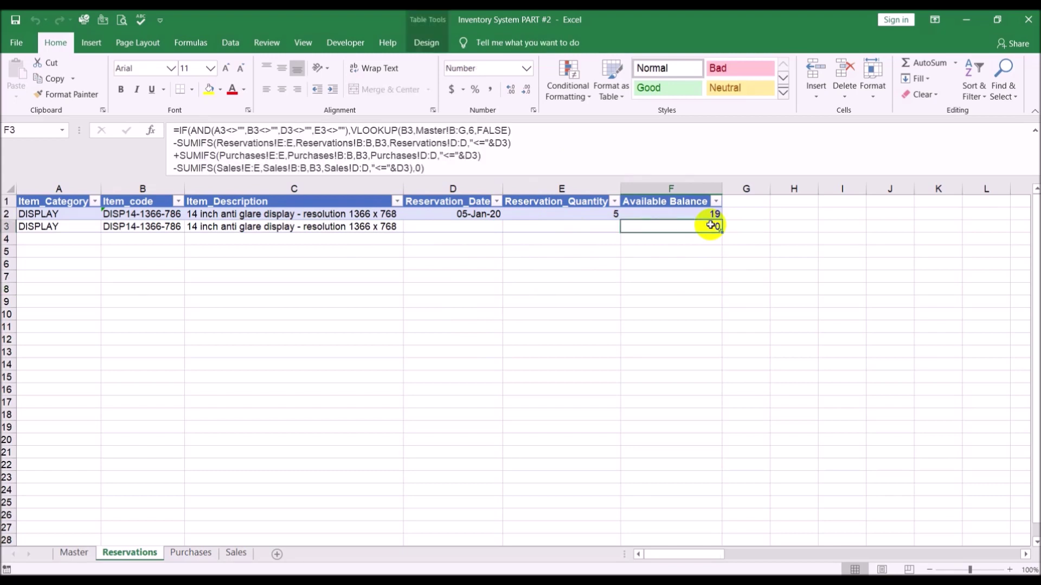
pyautogui.click(422, 168)
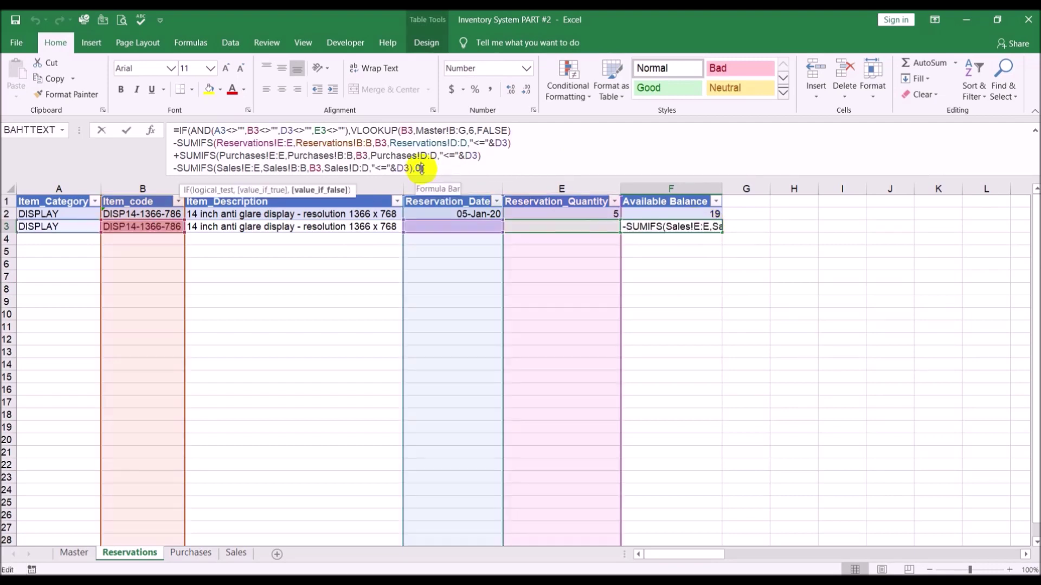
pyautogui.press('BackSpace')
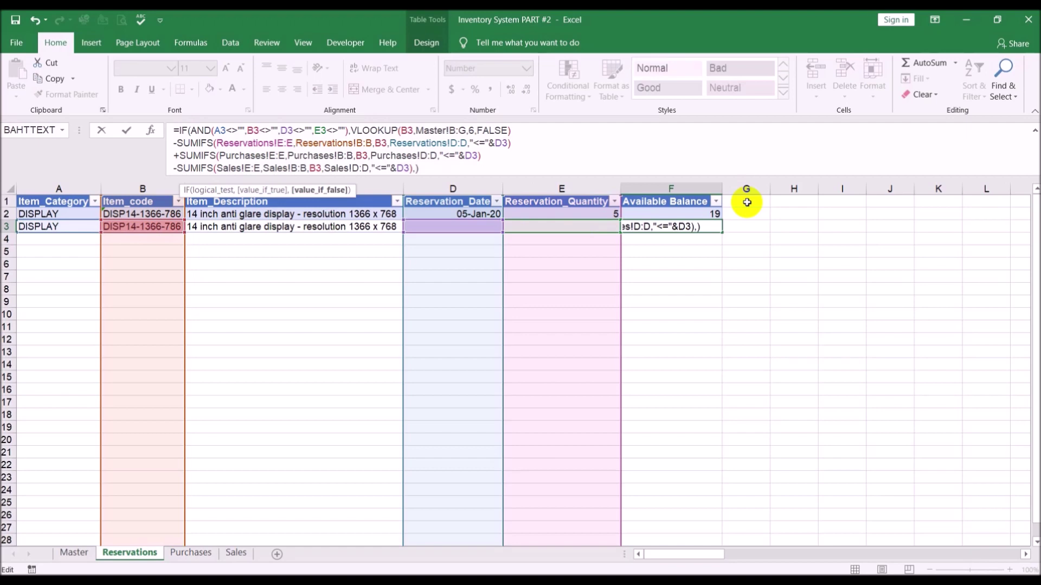
pyautogui.write('"')
pyautogui.write('Incomplete')
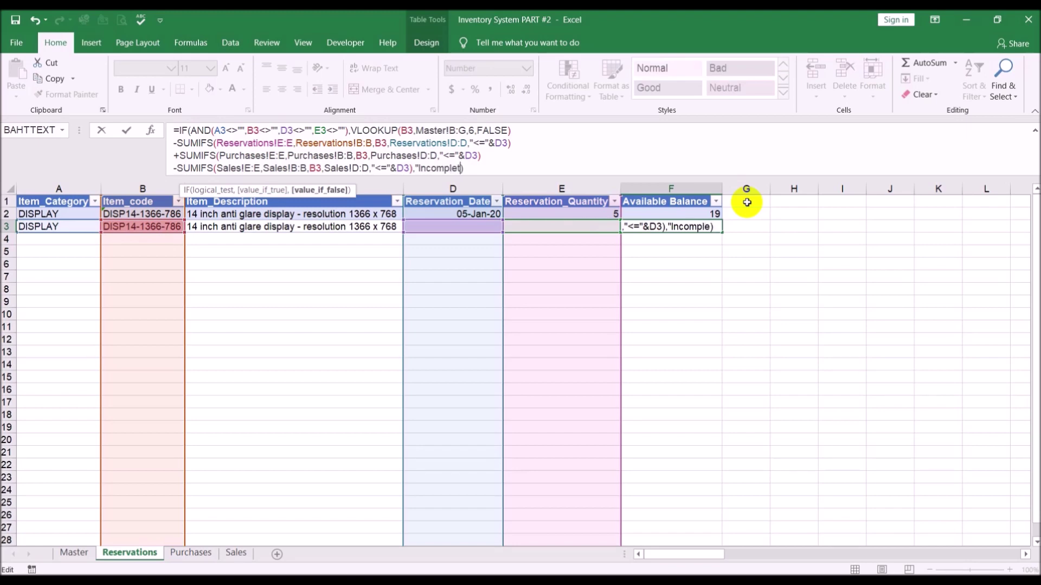
pyautogui.write(' entry')
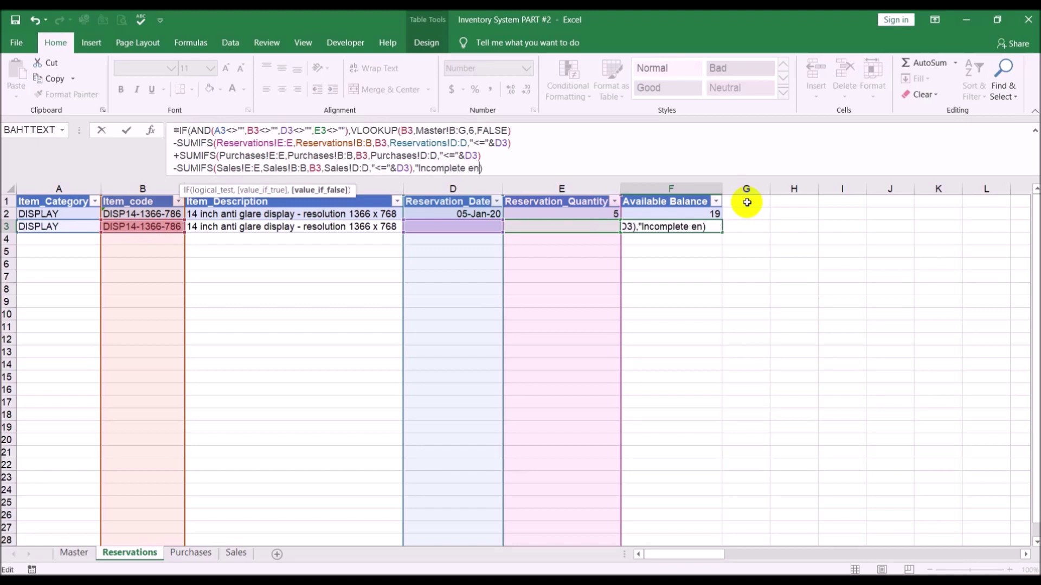
pyautogui.write('")')
pyautogui.press('Return')
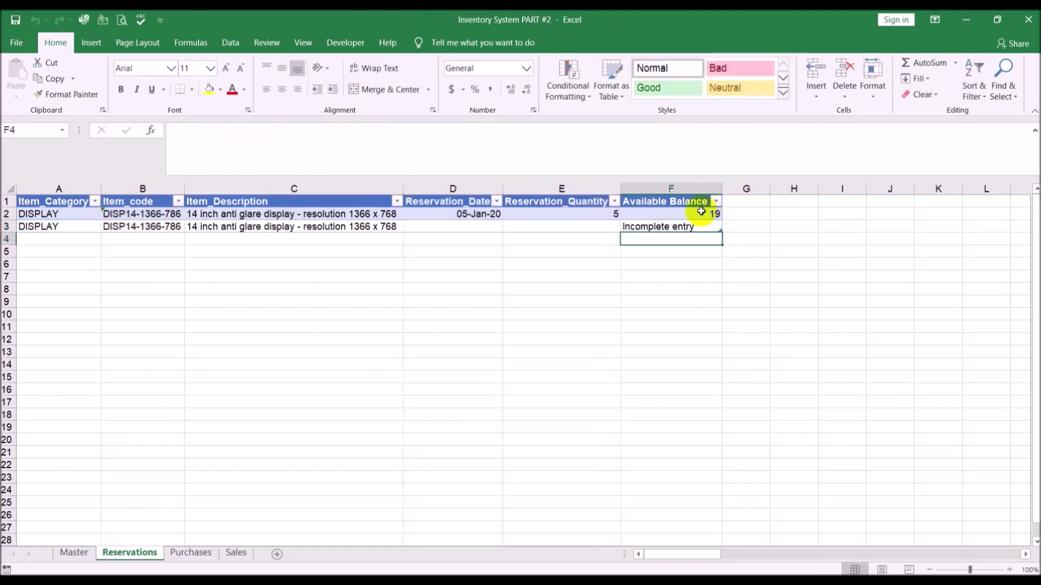
# Step: Clear the item category and item code from row 3 of the Reservations table
pyautogui.click(740, 316)
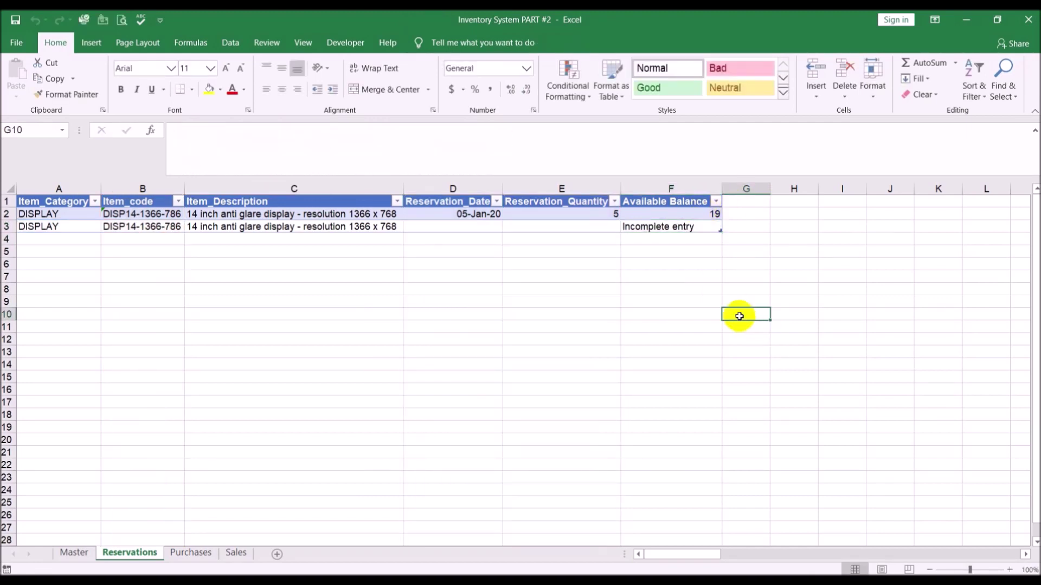
pyautogui.click(412, 228)
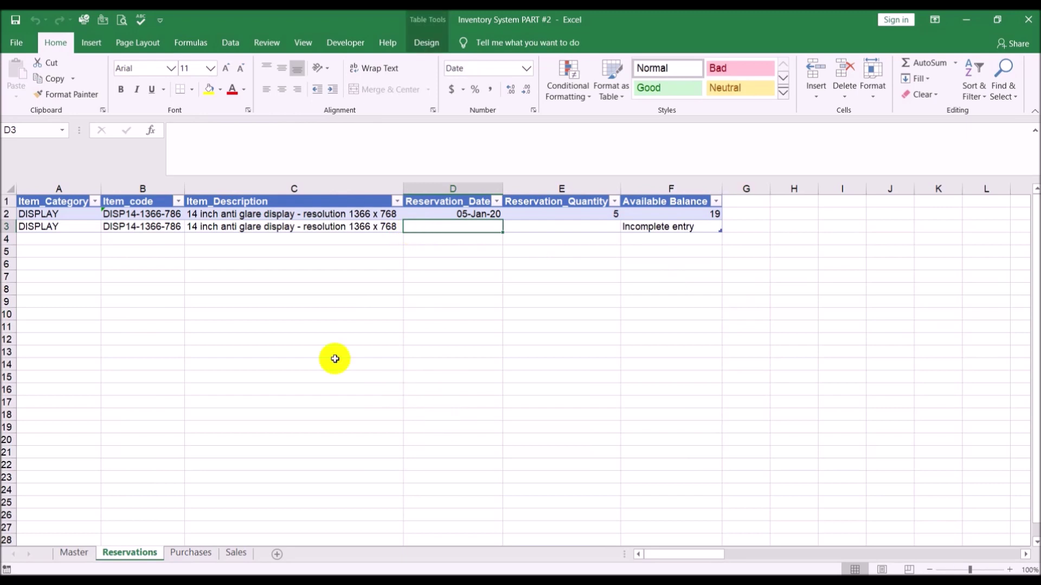
pyautogui.click(48, 227)
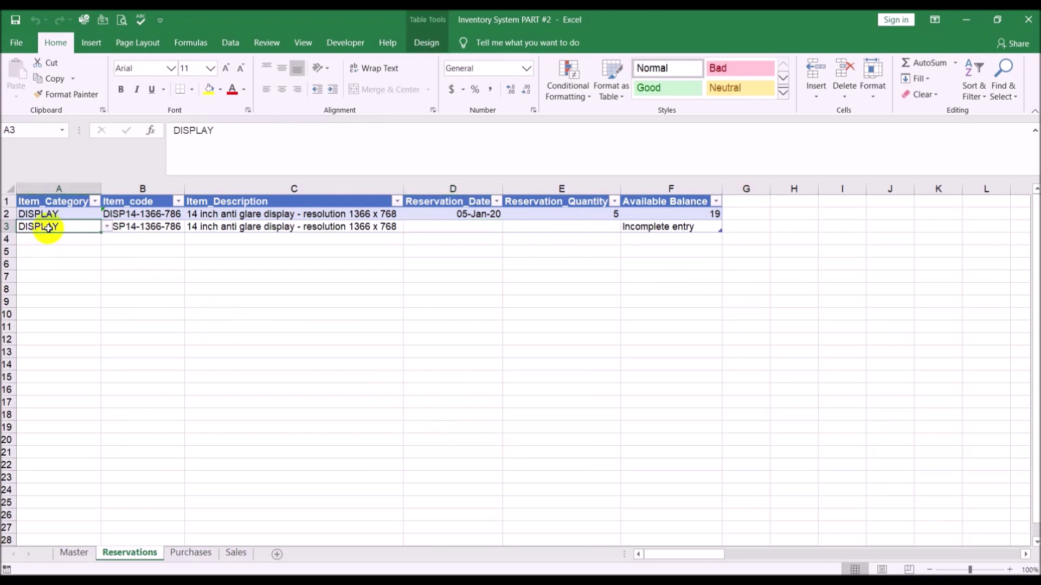
pyautogui.press('Delete')
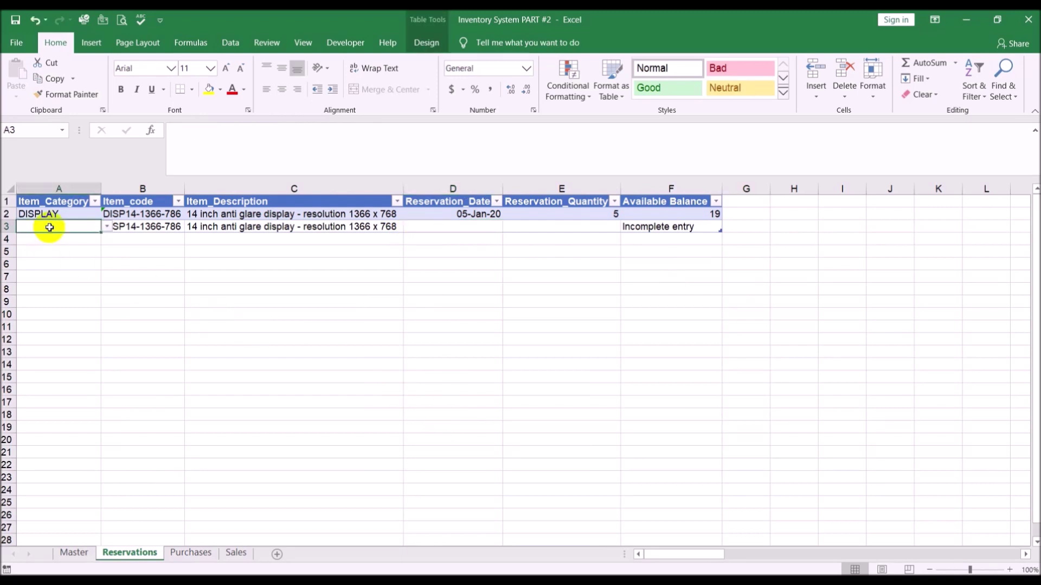
pyautogui.click(139, 227)
pyautogui.press('Delete')
pyautogui.click(242, 416)
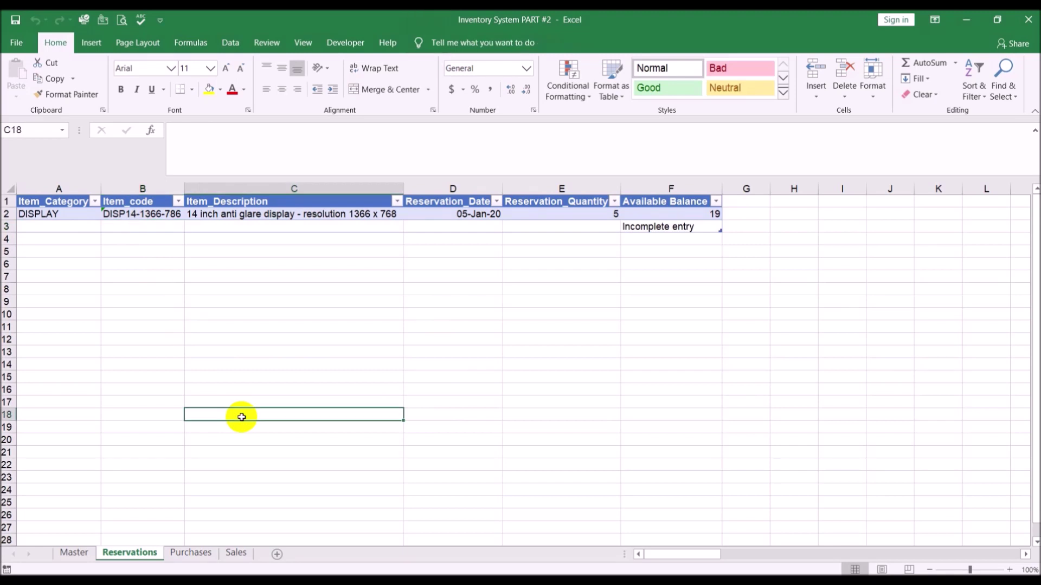
# Step: Choose item category DISPLAY and item code DISP14-1366-786 for row 3 of the Reservations table
pyautogui.click(48, 228)
pyautogui.click(107, 226)
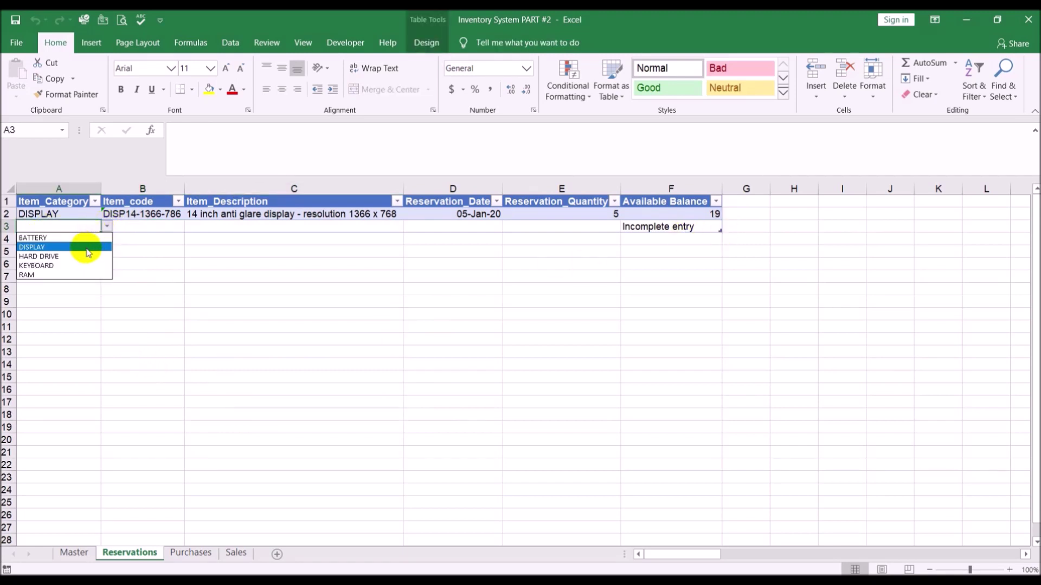
pyautogui.click(86, 248)
pyautogui.click(138, 228)
pyautogui.click(189, 228)
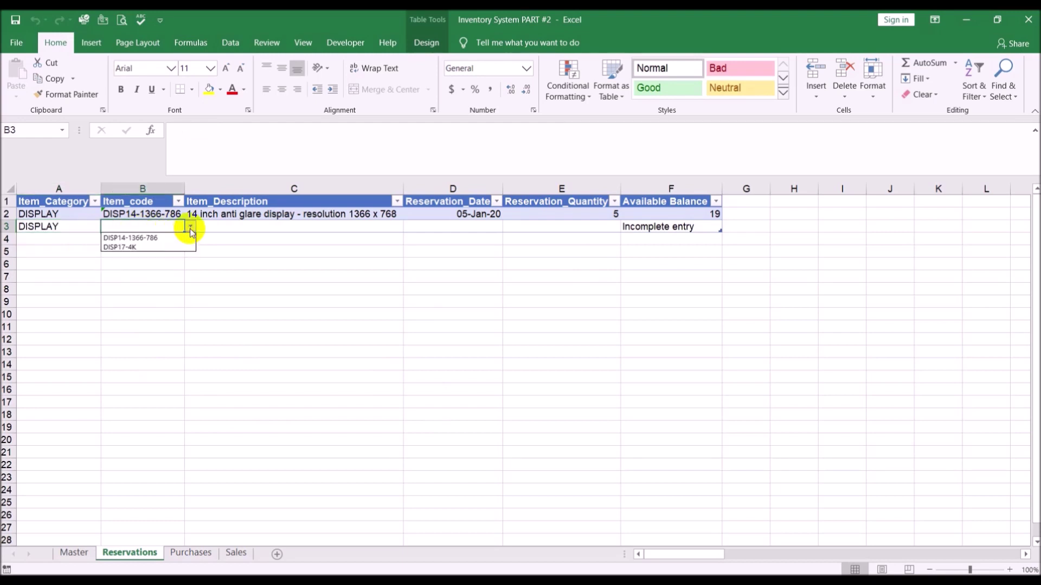
pyautogui.click(172, 238)
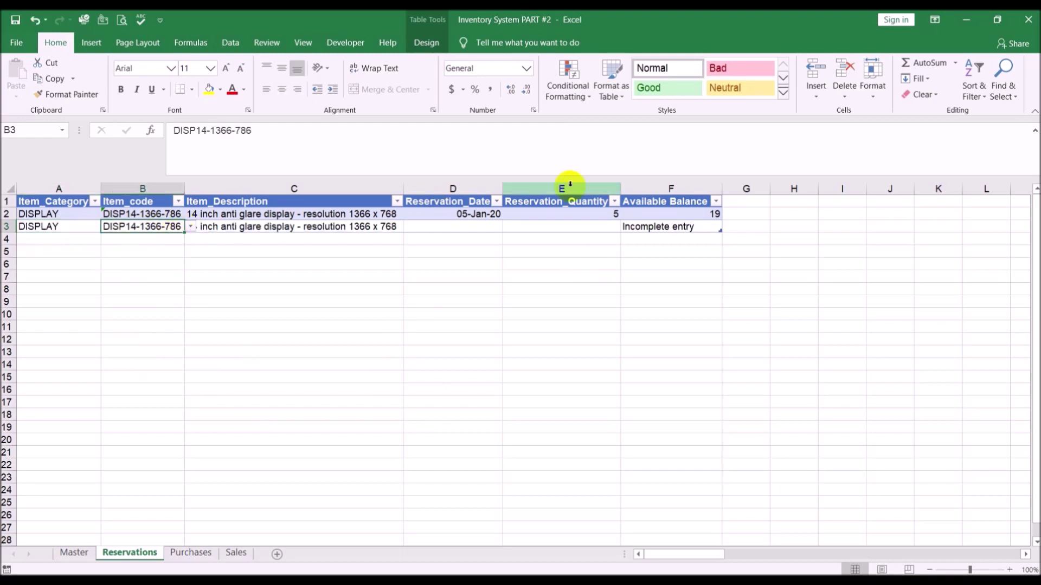
# Step: Enter reservation date 04-Jan-20 and reservation quantity 1 in row 3 of the Reservations table
pyautogui.click(490, 227)
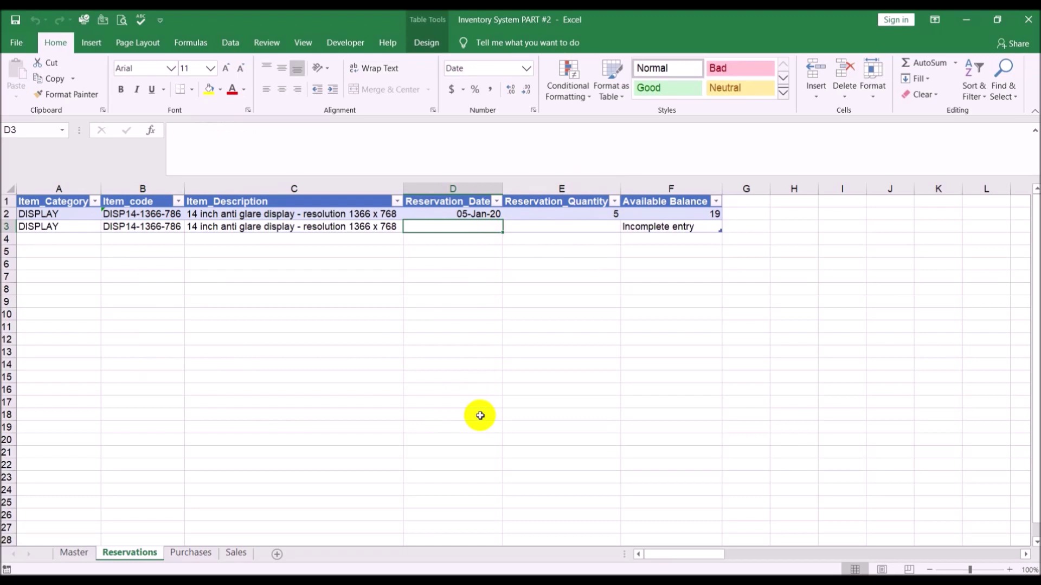
pyautogui.write('4/')
pyautogui.press('BackSpace')
pyautogui.press('BackSpace')
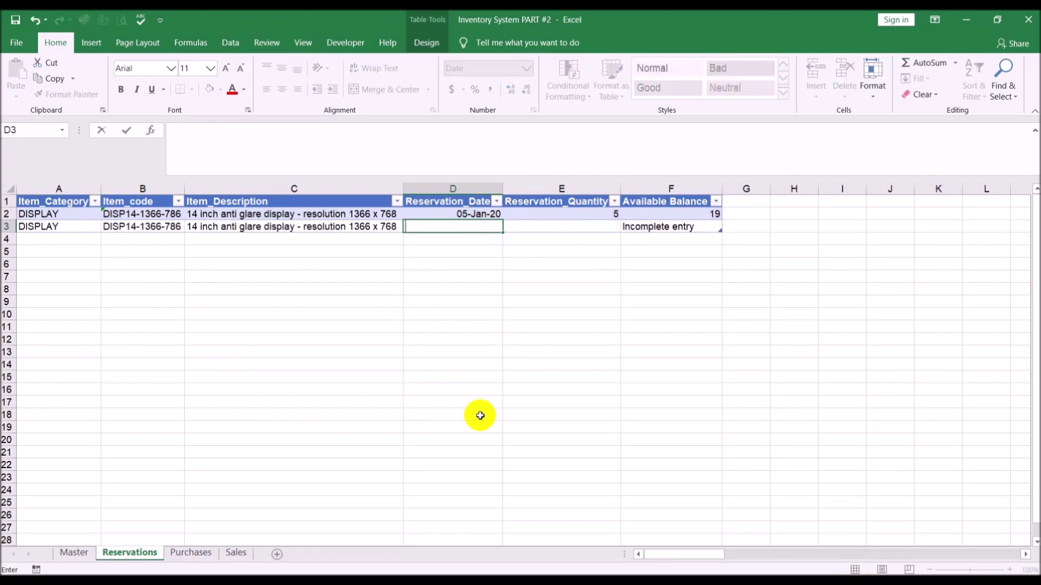
pyautogui.write('4-jan')
pyautogui.press('Tab')
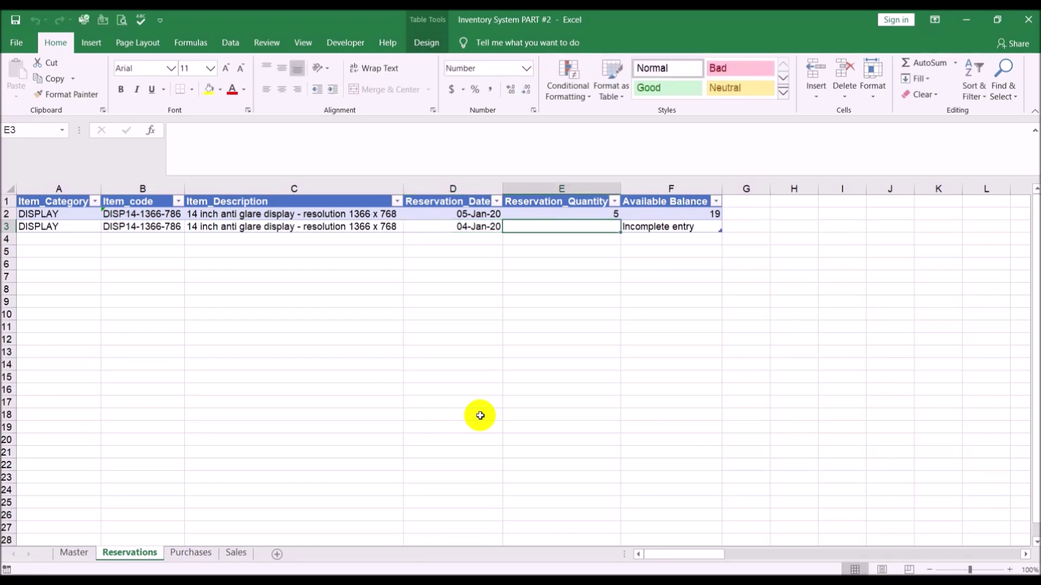
pyautogui.write('1')
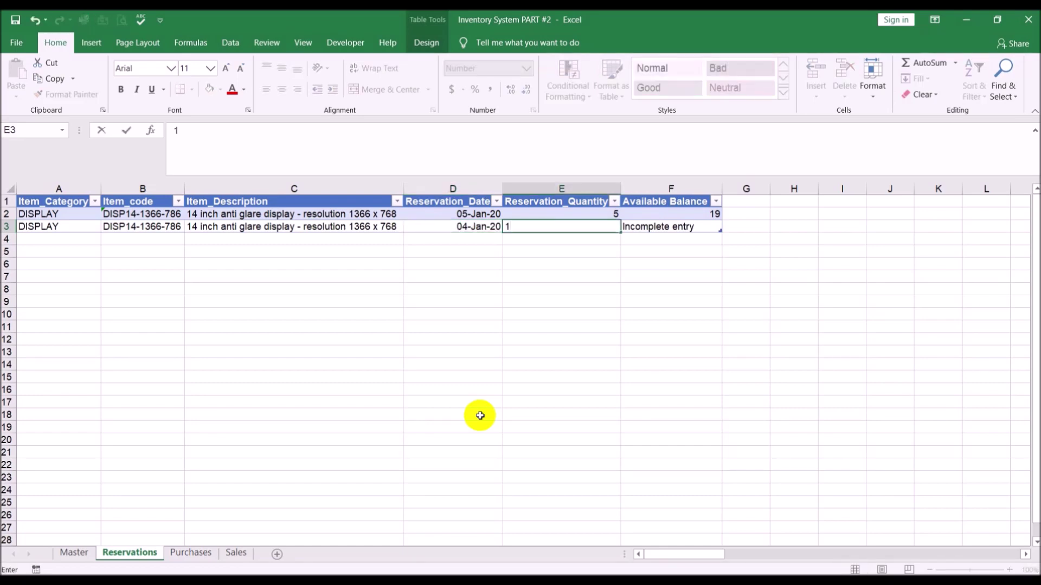
pyautogui.press('Return')
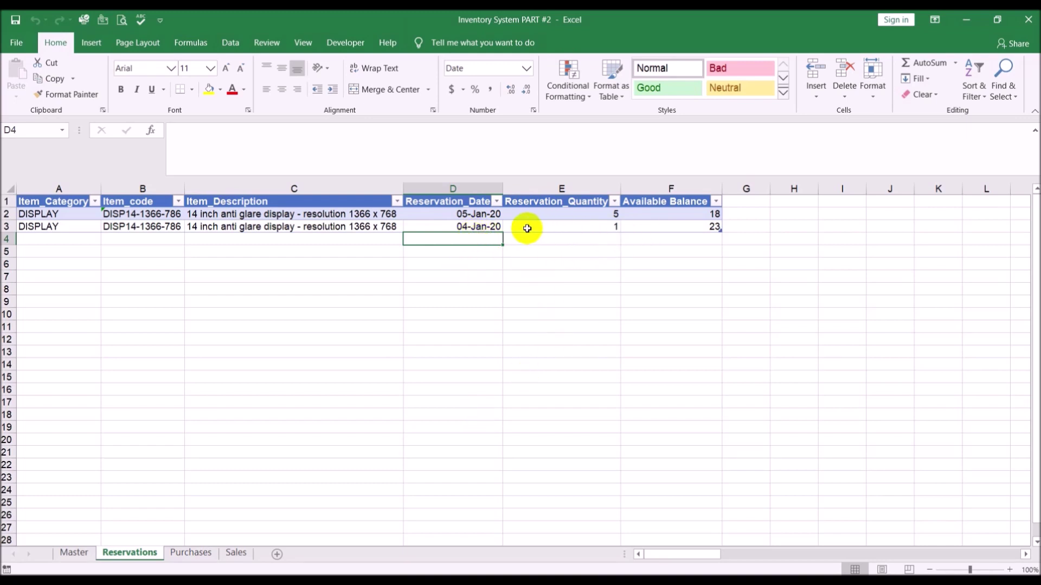
# Step: Check the Reservations available balances against the item's Master opening balance and its entries on the Purchases and Sales sheets
pyautogui.click(680, 227)
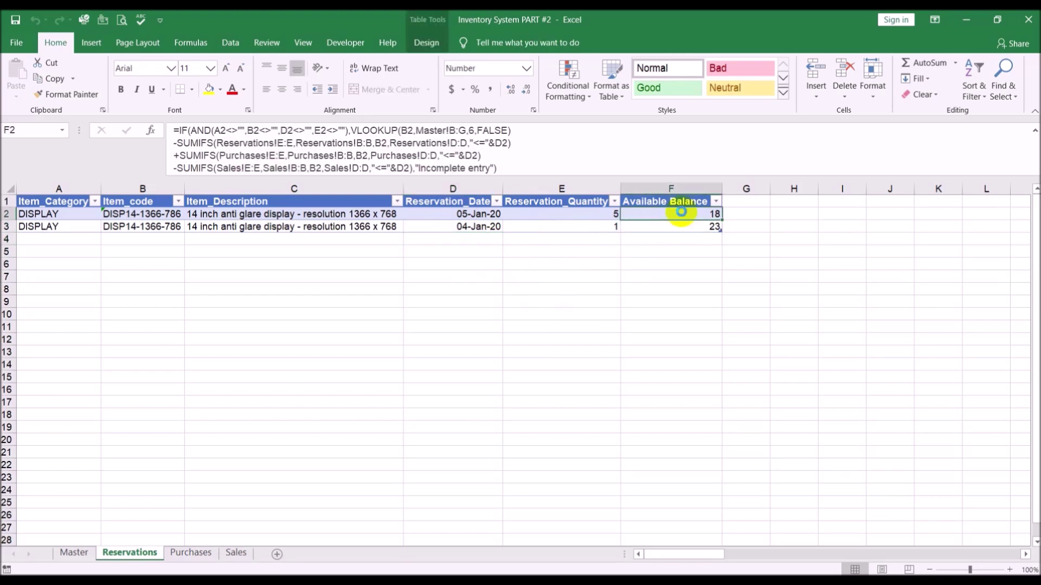
pyautogui.click(677, 341)
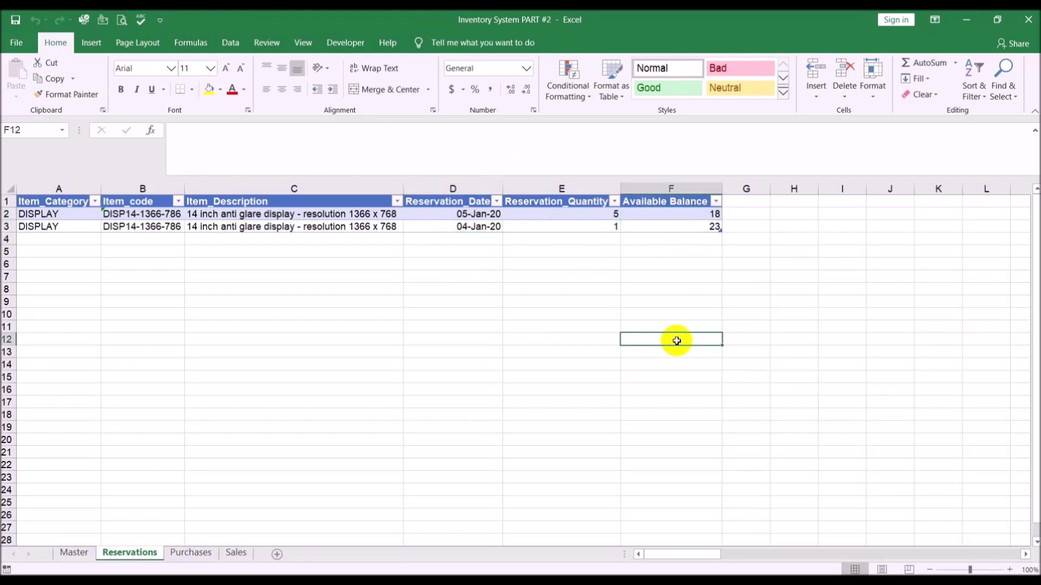
pyautogui.click(433, 226)
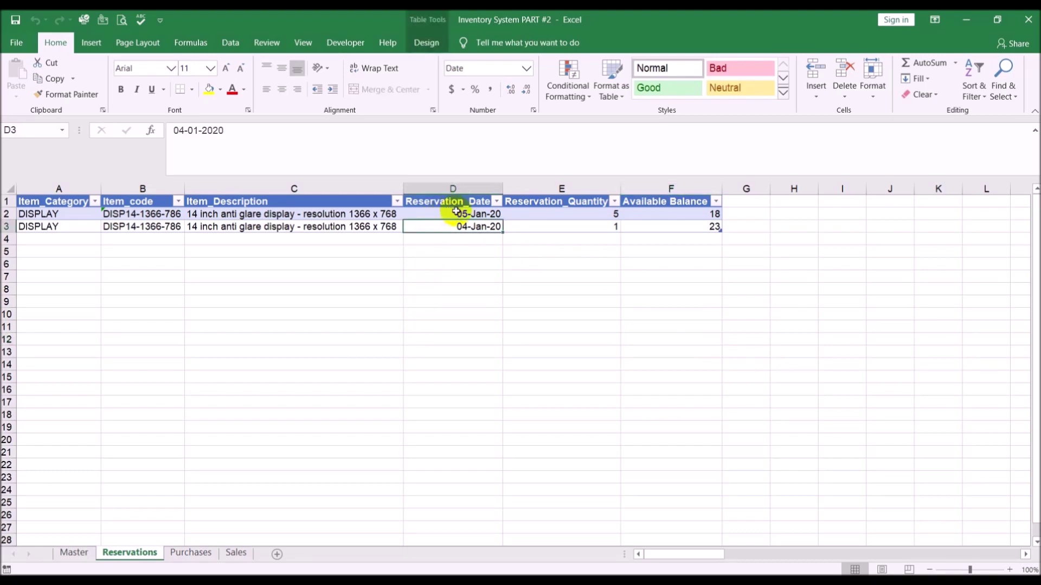
pyautogui.click(457, 309)
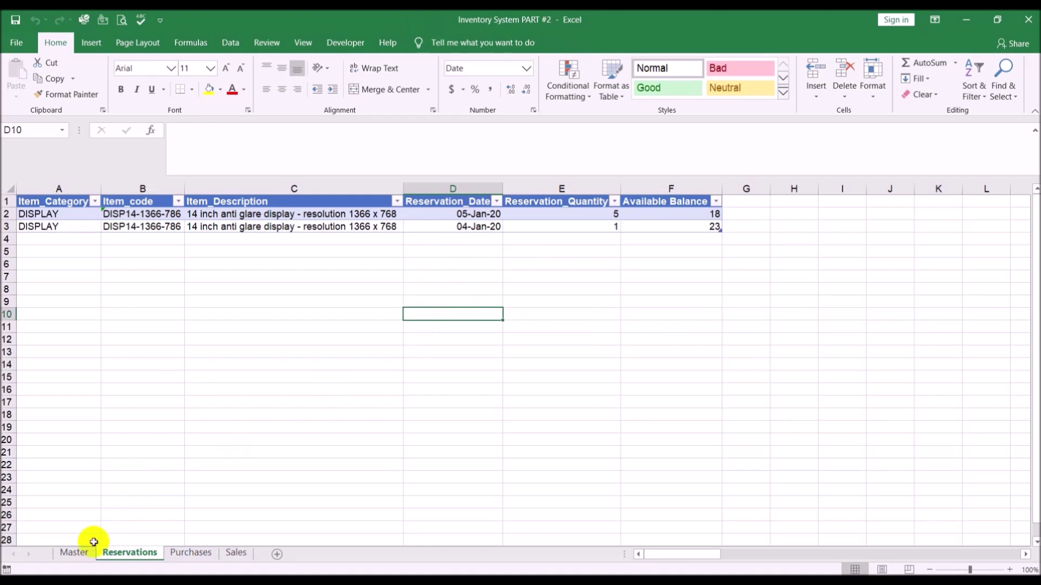
pyautogui.click(76, 552)
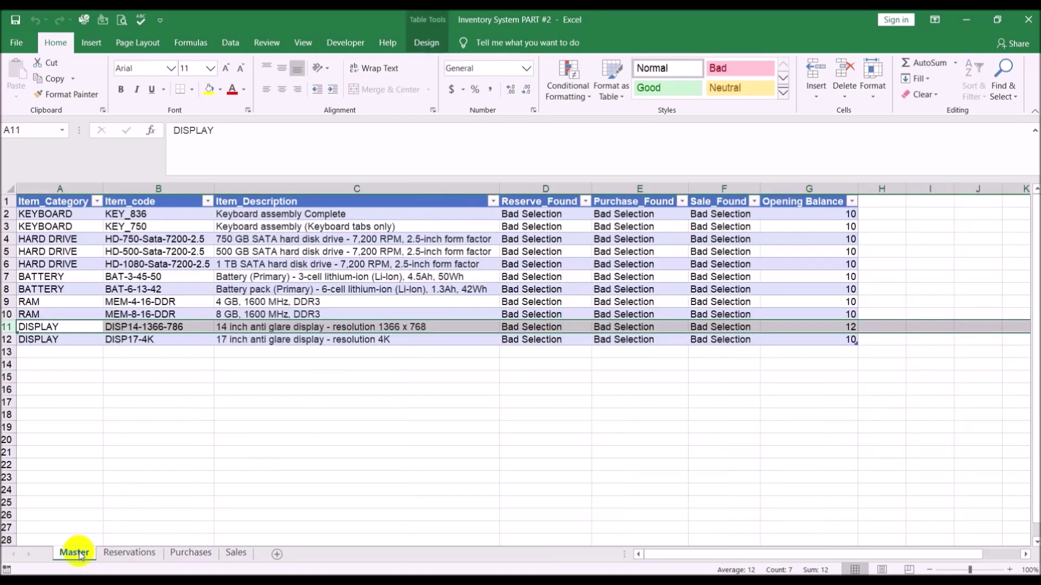
pyautogui.click(191, 553)
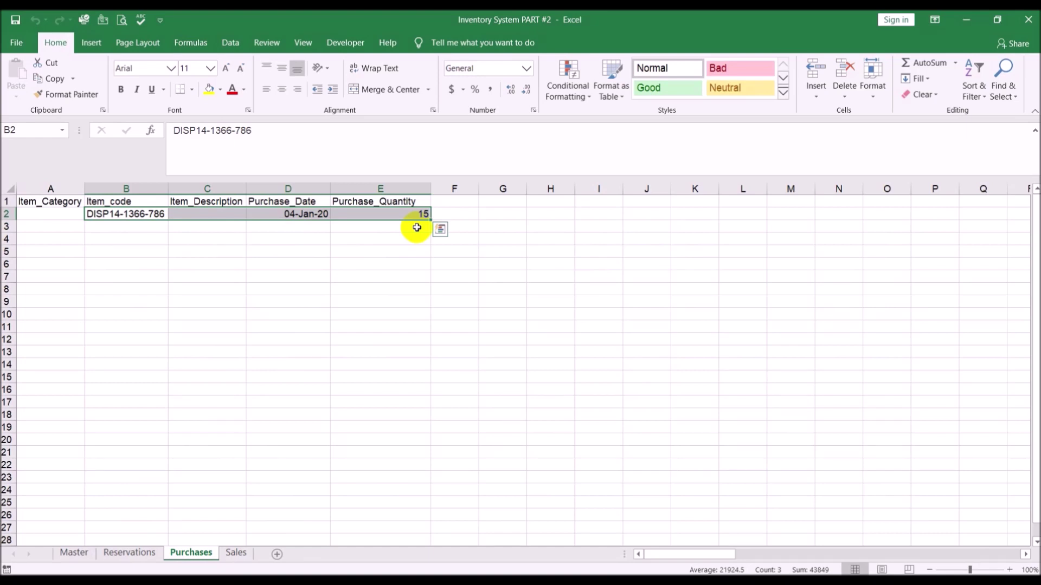
pyautogui.click(245, 553)
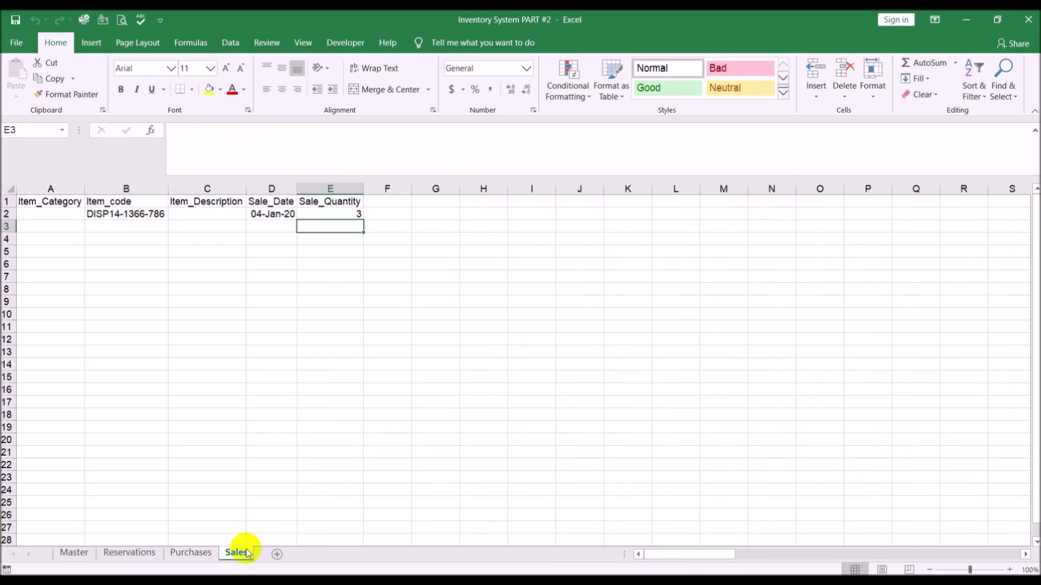
pyautogui.click(129, 553)
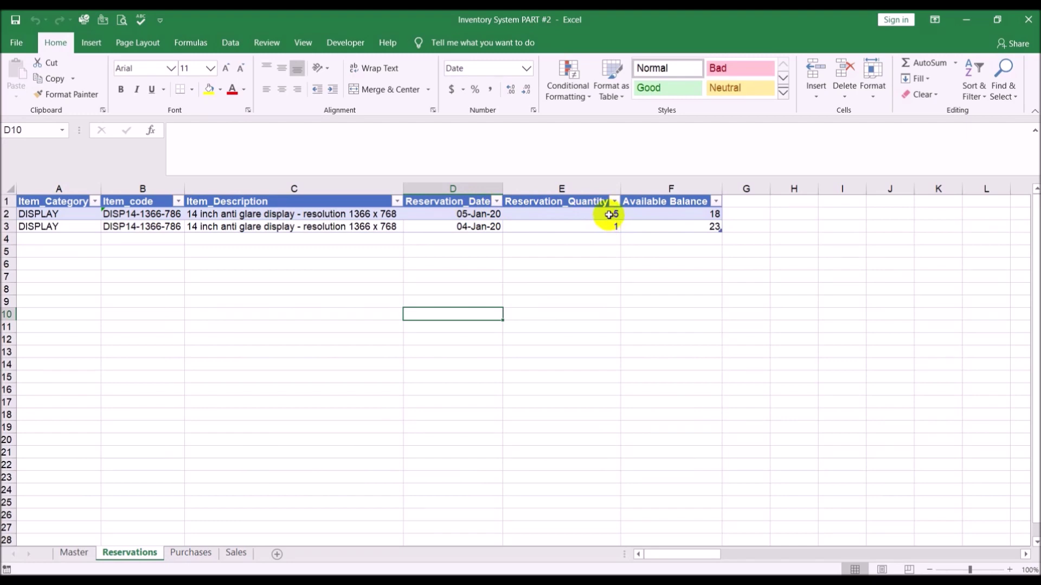
pyautogui.click(655, 216)
pyautogui.click(639, 289)
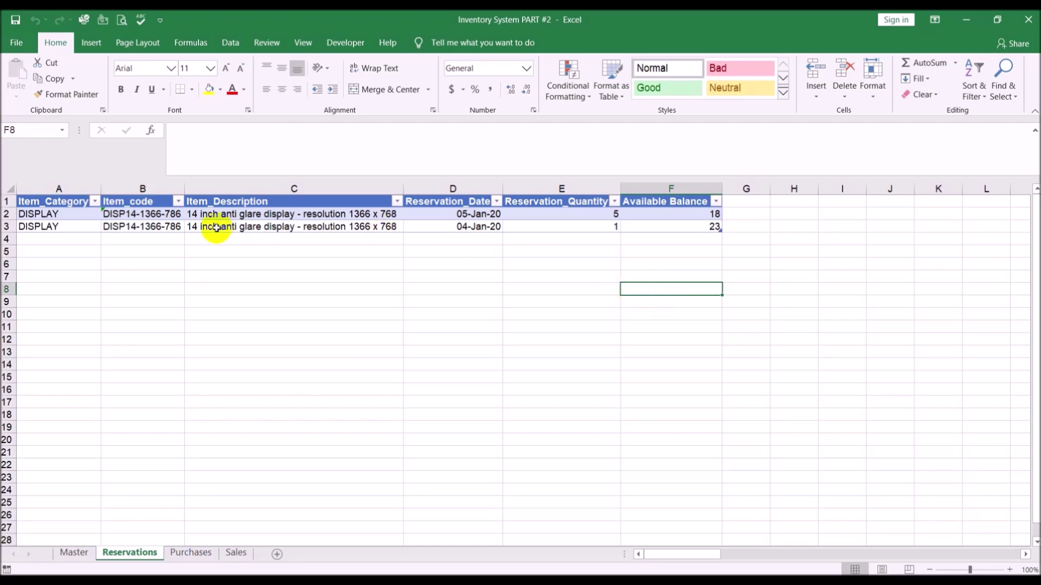
# Step: Freeze the Reservations sheet's panes at cell B2, locking the header row and the Item_Category column
pyautogui.click(178, 213)
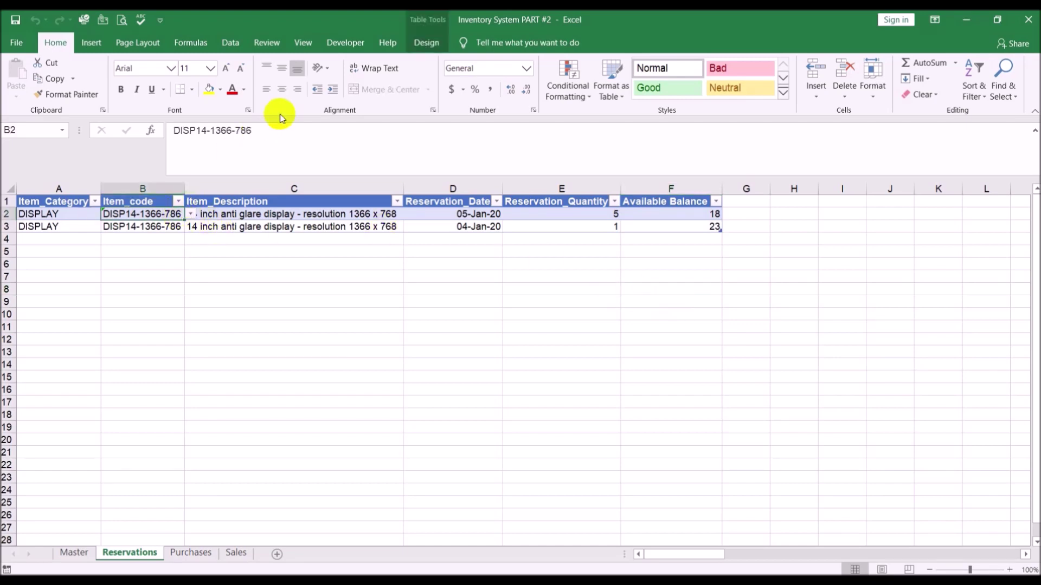
pyautogui.click(303, 43)
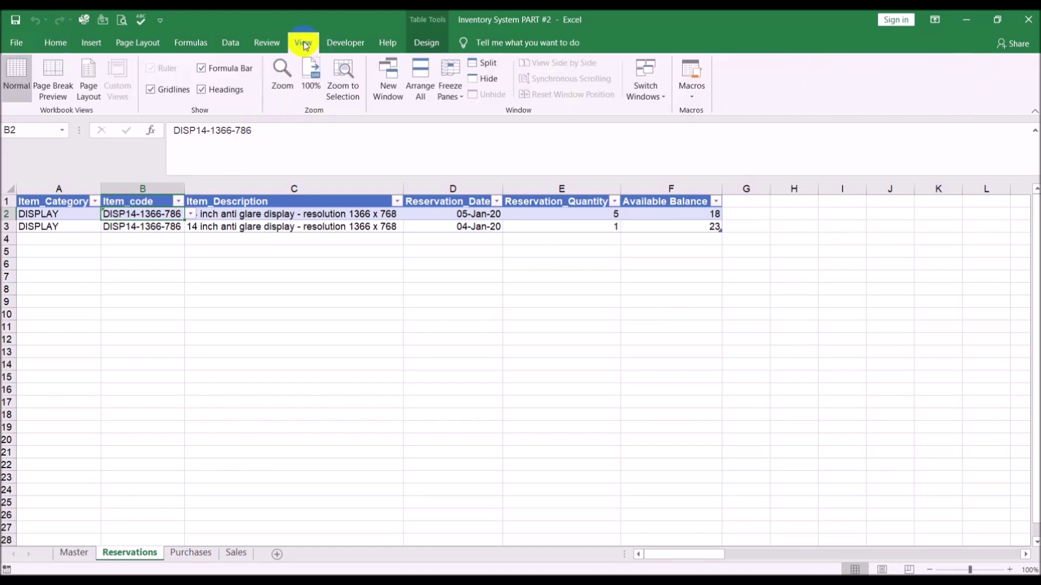
pyautogui.click(450, 91)
pyautogui.click(457, 119)
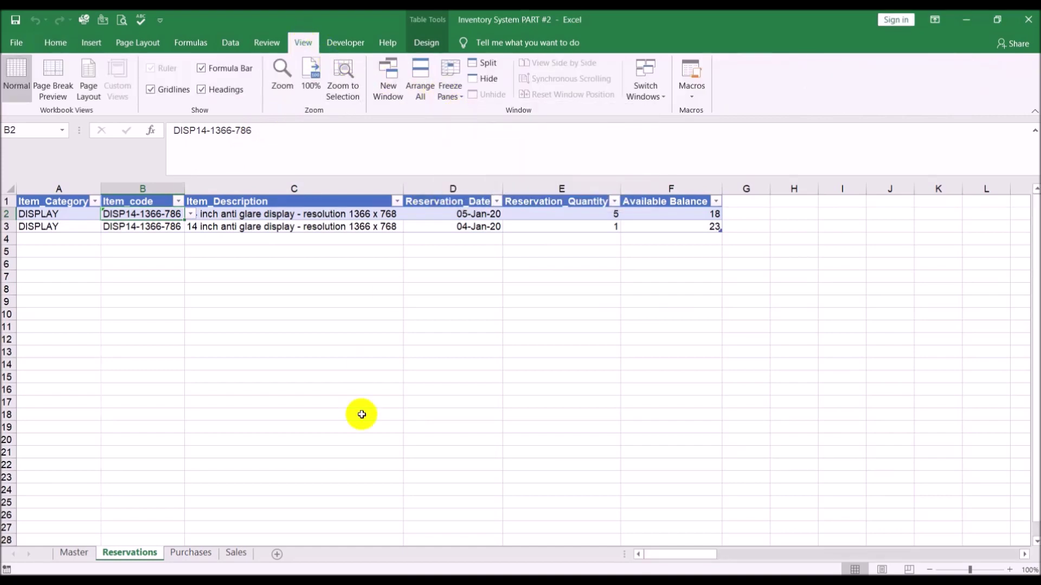
pyautogui.scroll(-13, 362, 414)
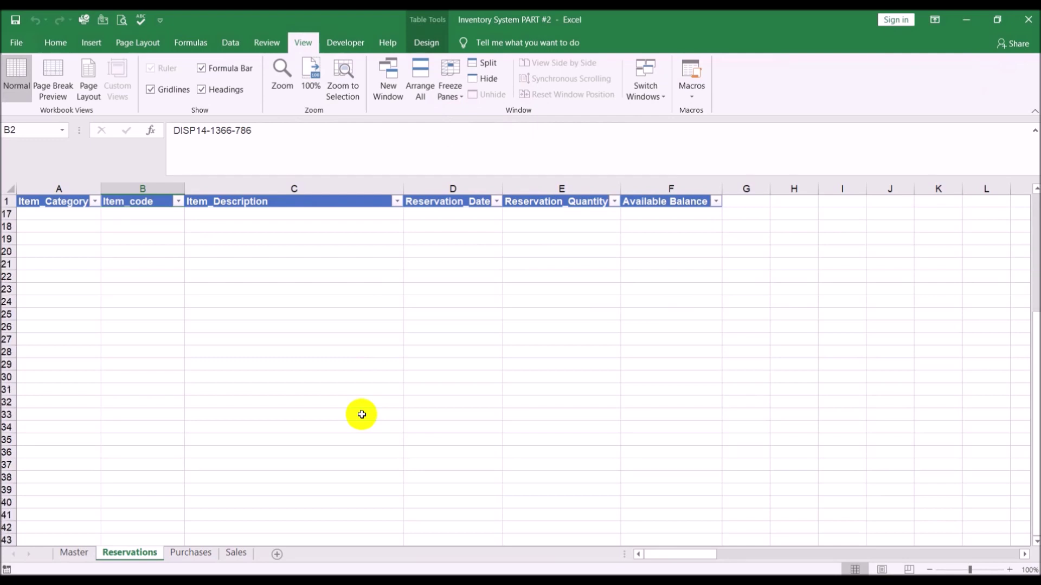
pyautogui.scroll(13, 361, 414)
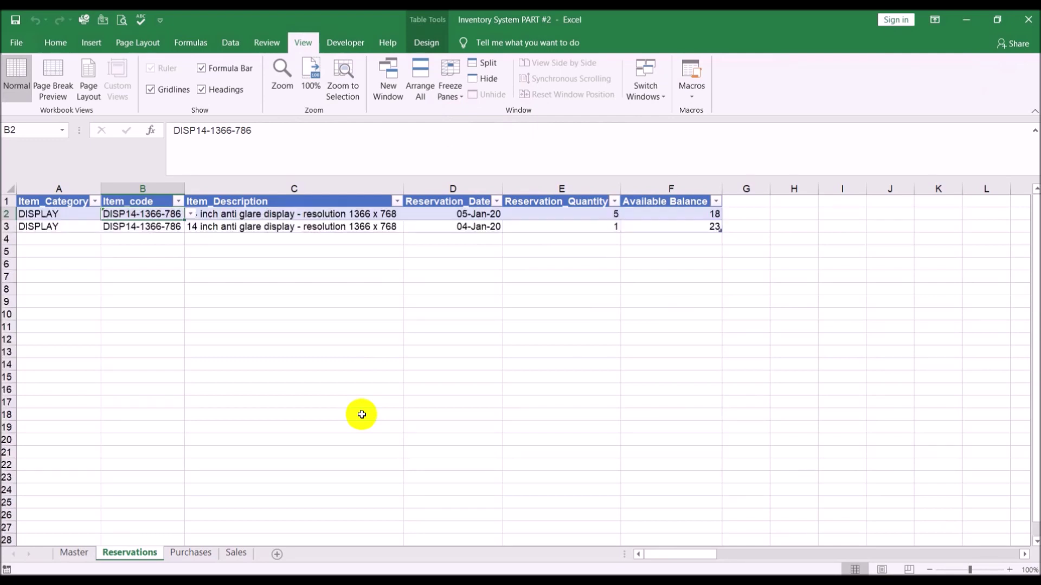
pyautogui.scroll(-10, 361, 415)
pyautogui.scroll(10, 362, 415)
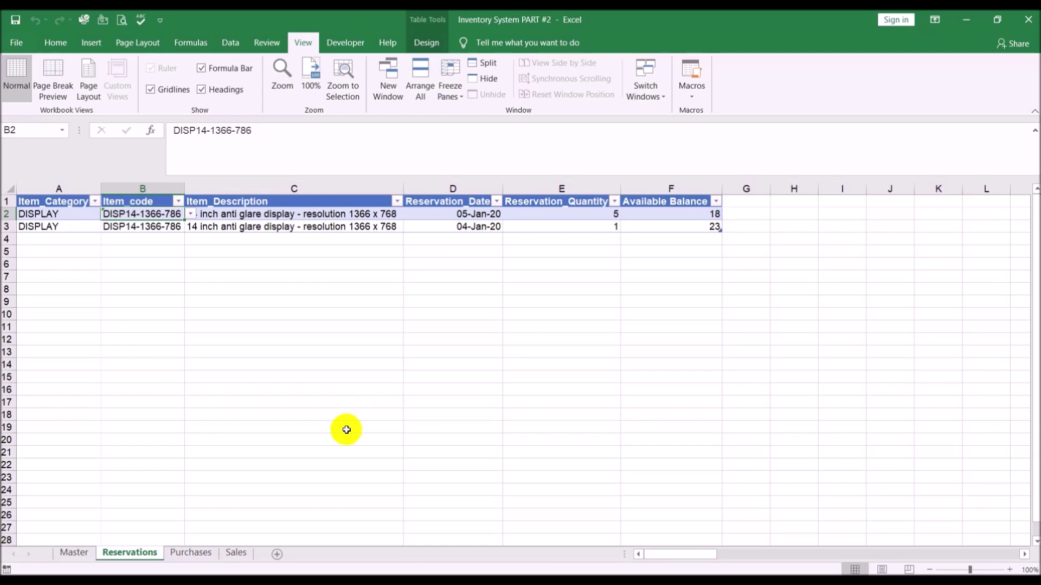
pyautogui.click(202, 555)
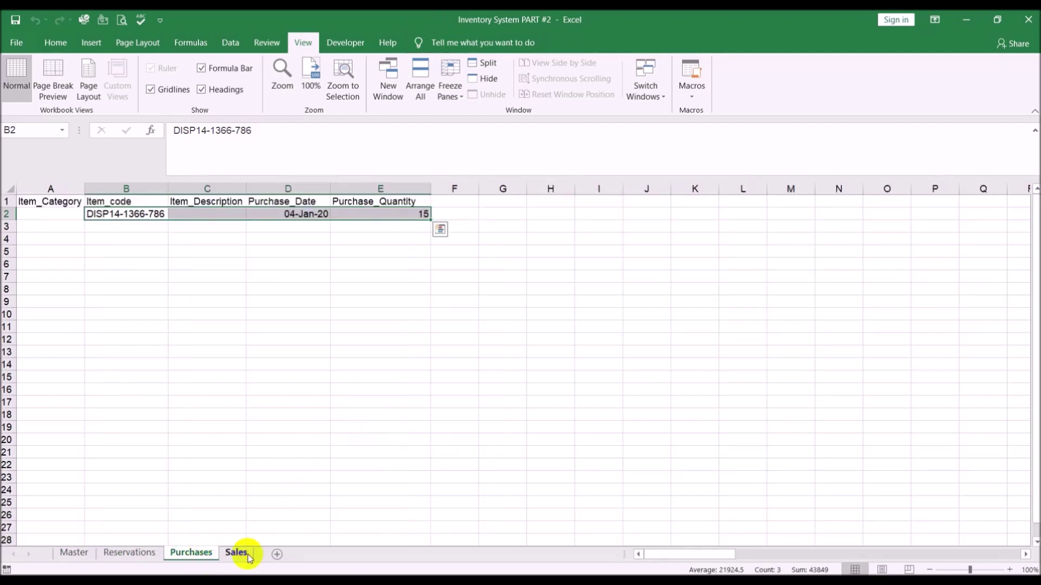
pyautogui.click(248, 555)
pyautogui.click(207, 554)
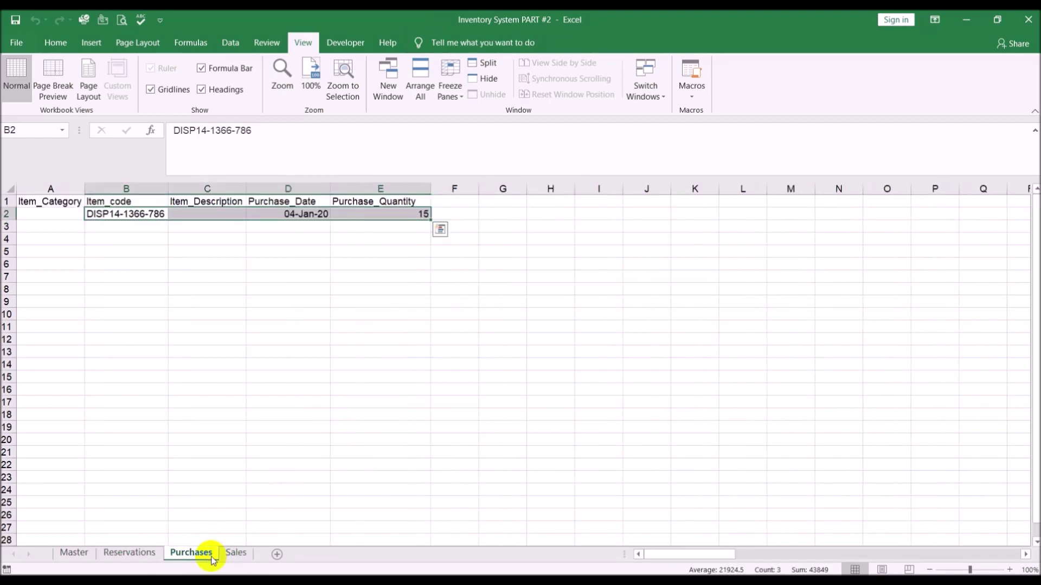
pyautogui.click(235, 554)
pyautogui.click(136, 557)
pyautogui.click(247, 402)
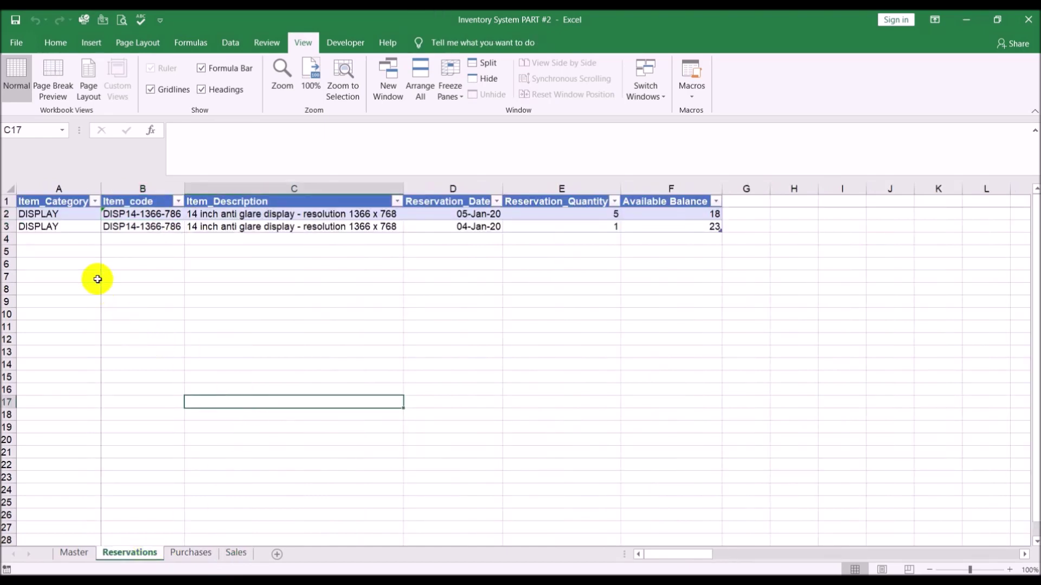
# Step: Copy the entire Reservations sheet and paste it over the whole Purchases sheet
pyautogui.click(4, 183)
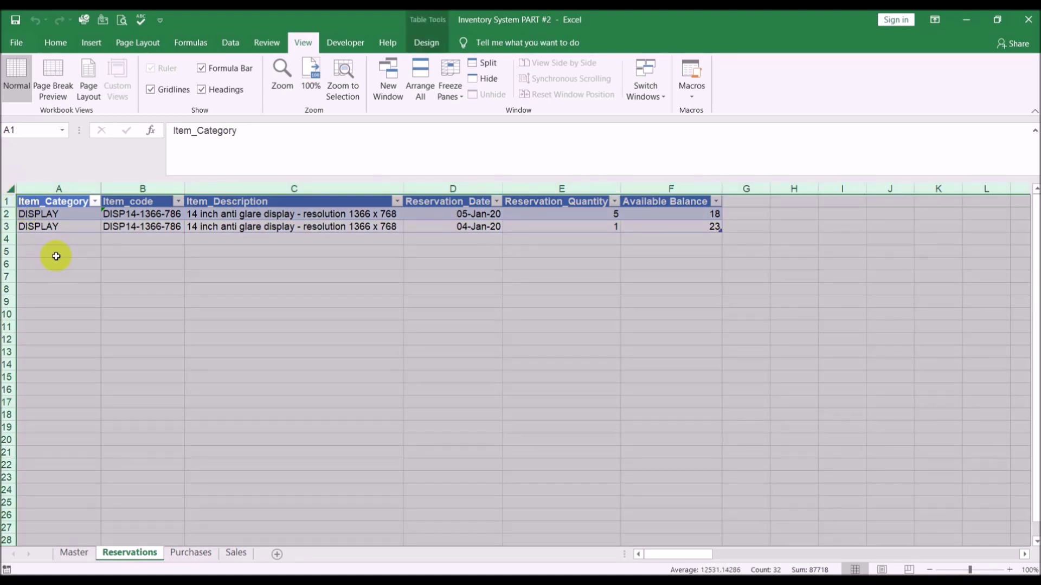
pyautogui.hotkey('ctrl', 'c')
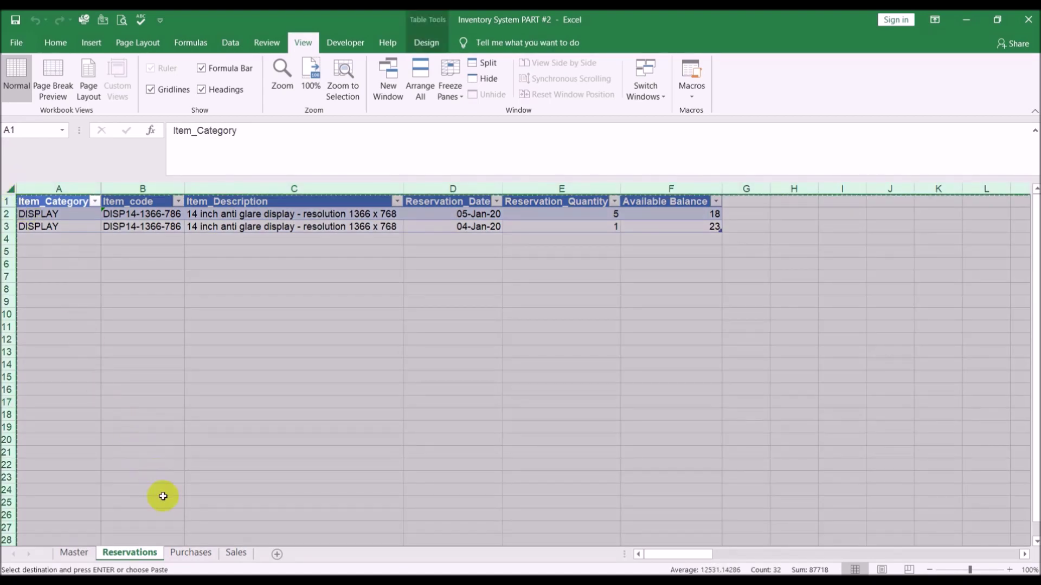
pyautogui.click(190, 552)
pyautogui.click(9, 189)
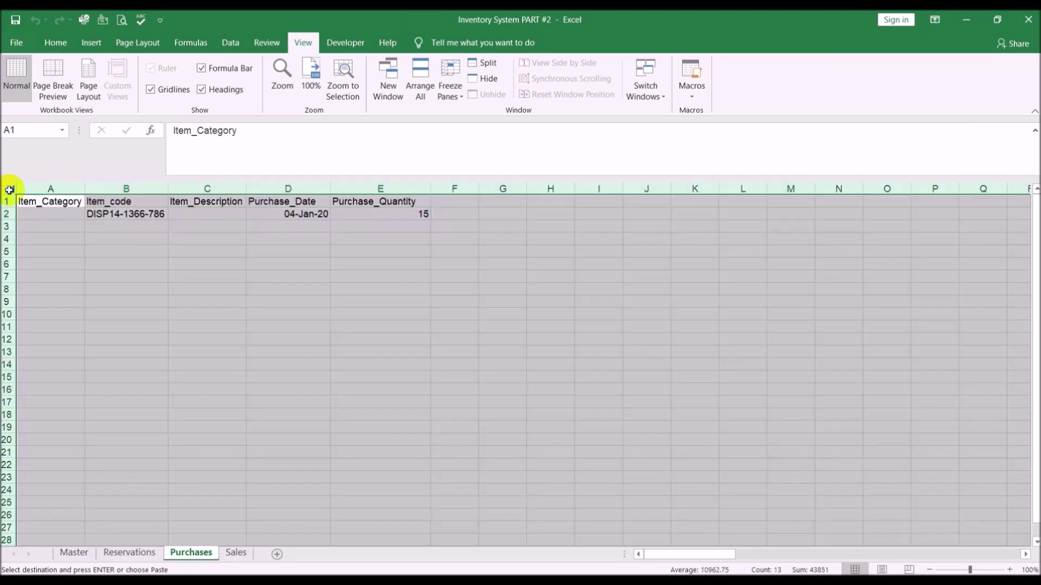
pyautogui.hotkey('ctrl', 'v')
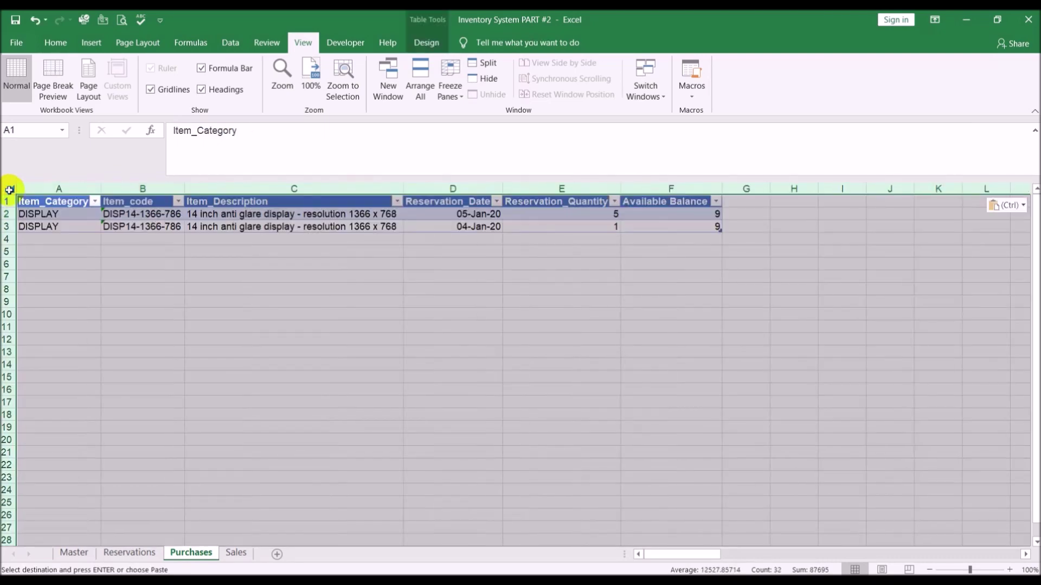
# Step: Paste the copied Reservations content over the whole Sales sheet
pyautogui.click(235, 553)
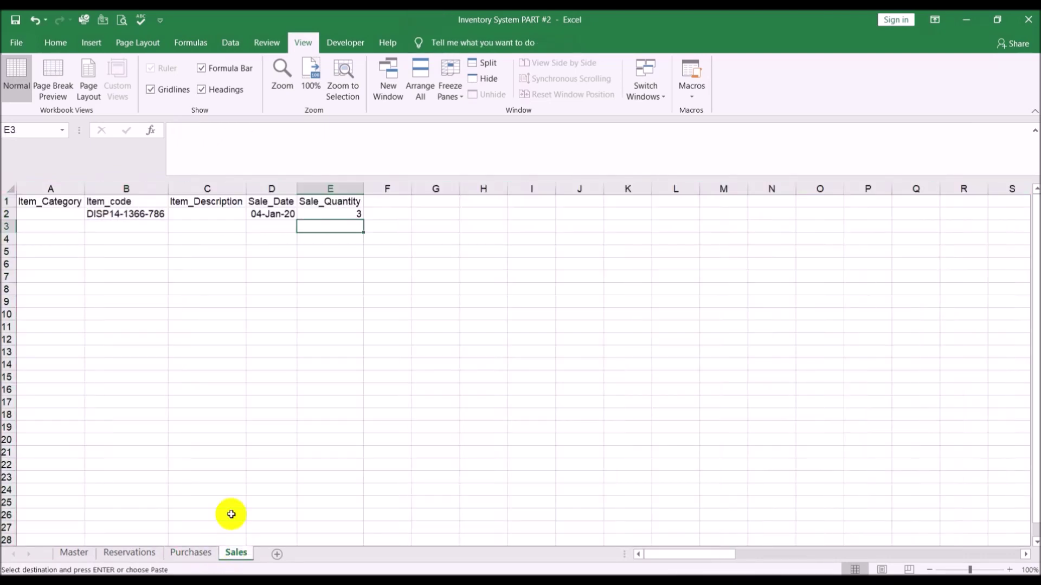
pyautogui.click(9, 188)
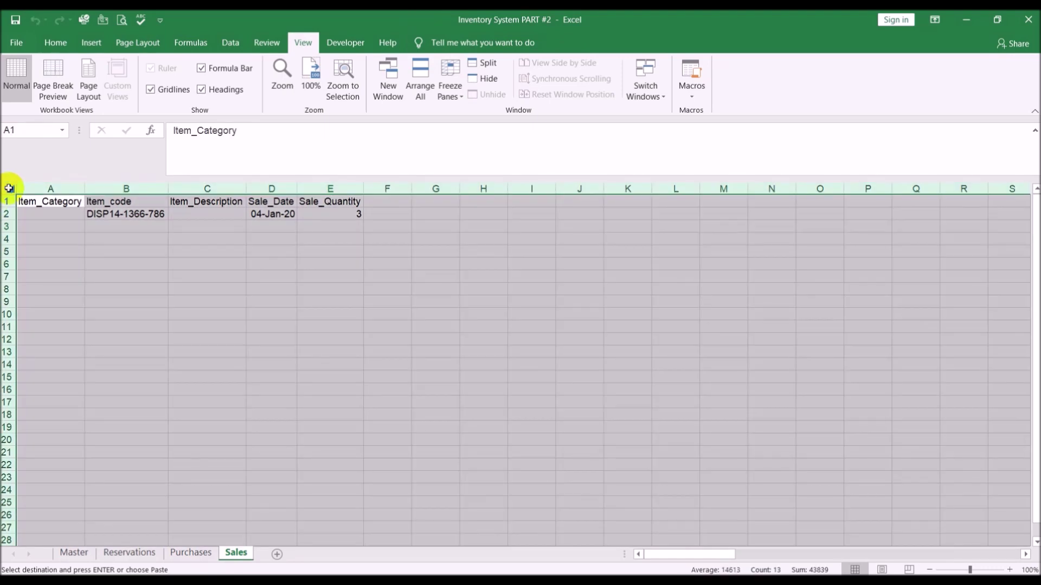
pyautogui.hotkey('ctrl', 'v')
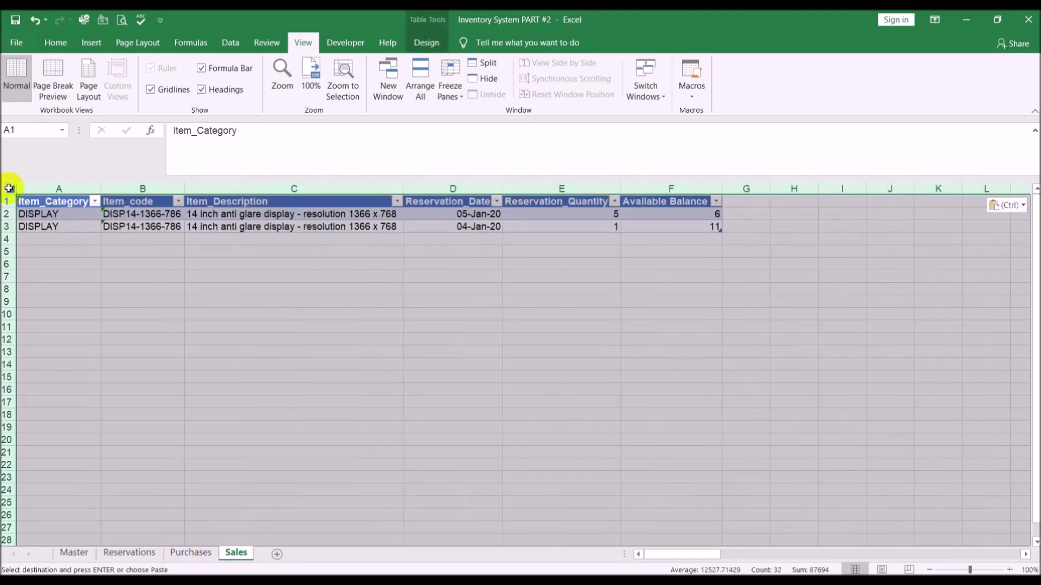
pyautogui.click(135, 341)
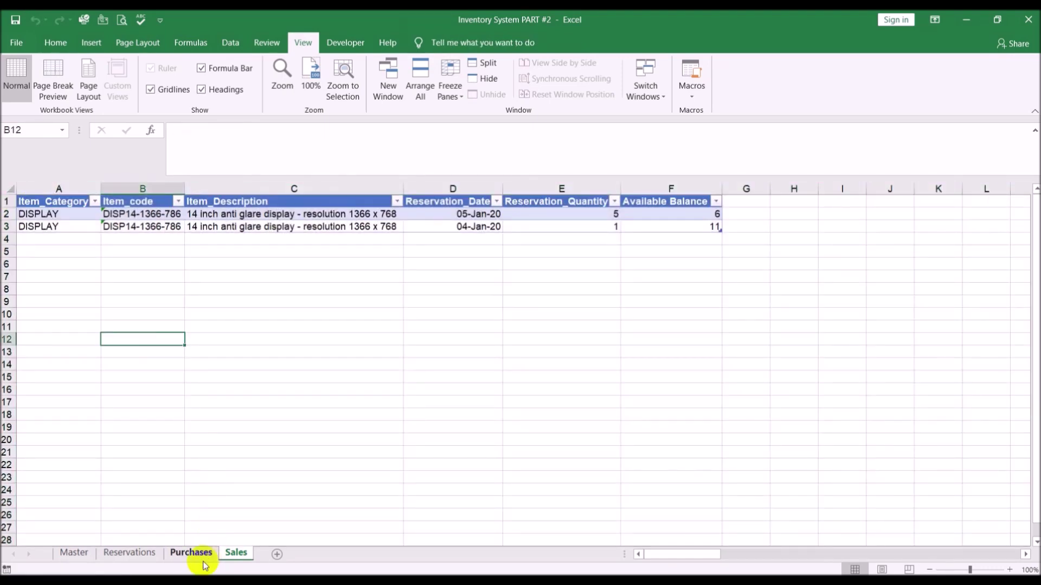
# Step: Rename the Purchases sheet's Reservation_Date header in D1 to Purchase_Date
pyautogui.click(181, 553)
pyautogui.click(199, 451)
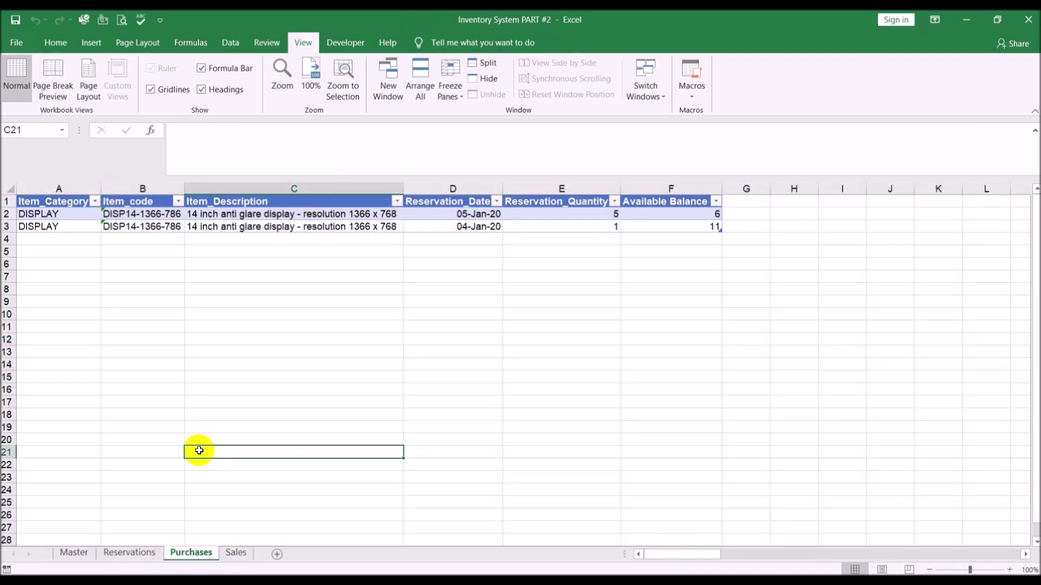
pyautogui.click(442, 201)
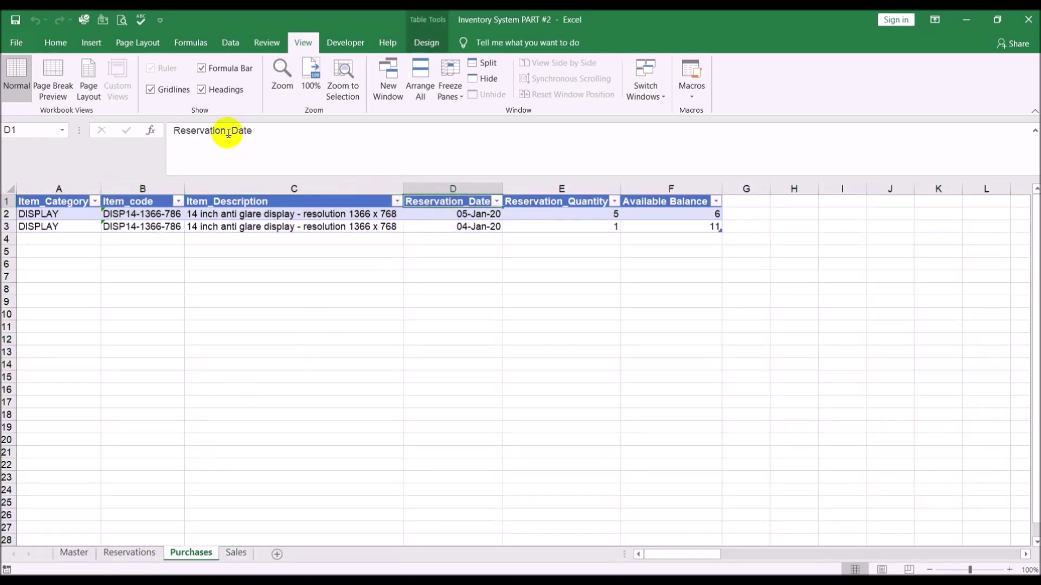
pyautogui.moveTo(223, 132); pyautogui.dragTo(105, 128)
pyautogui.write('P')
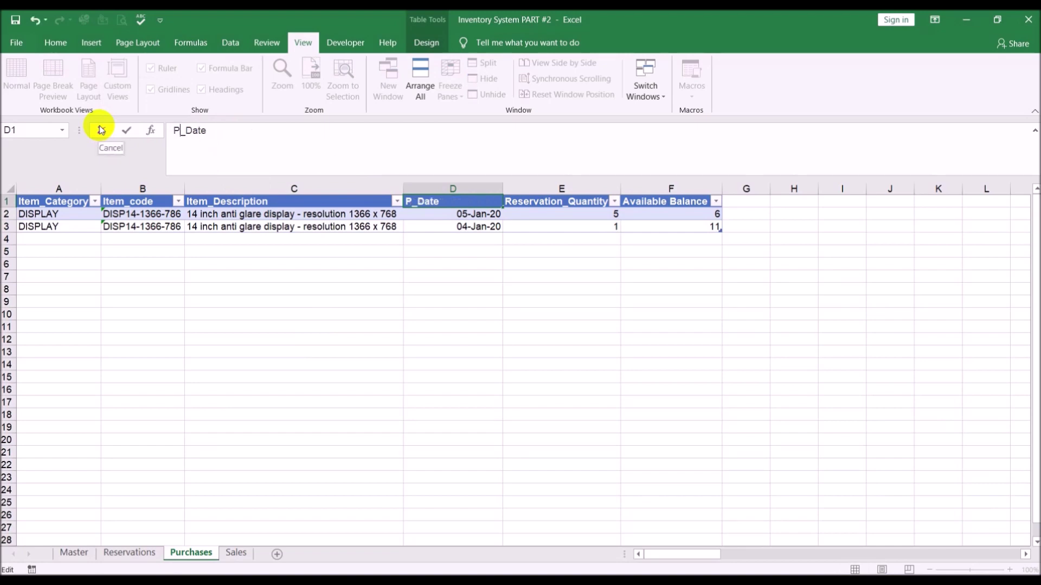
pyautogui.write('urchases')
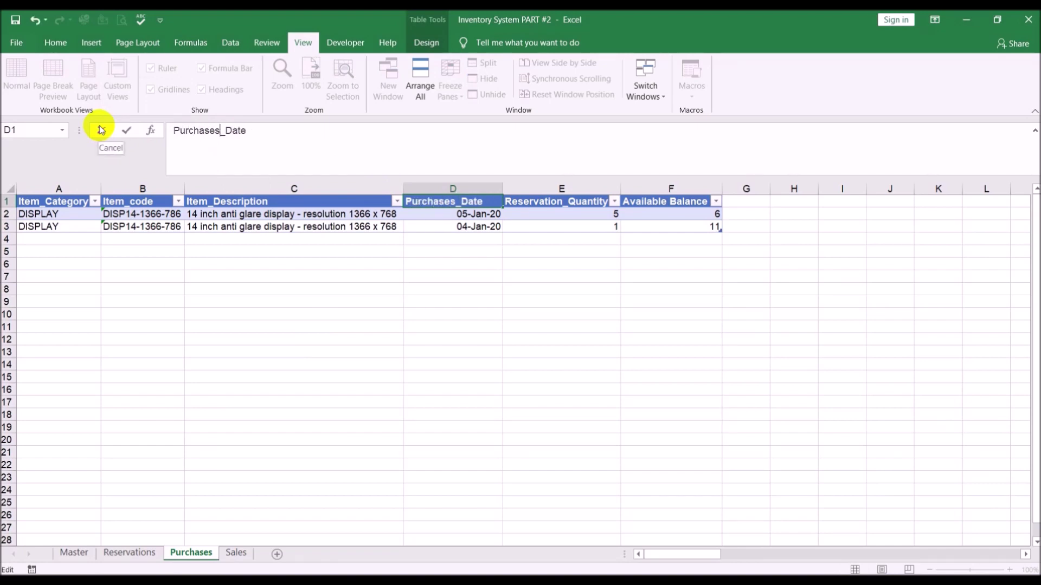
pyautogui.press('BackSpace')
pyautogui.press('Tab')
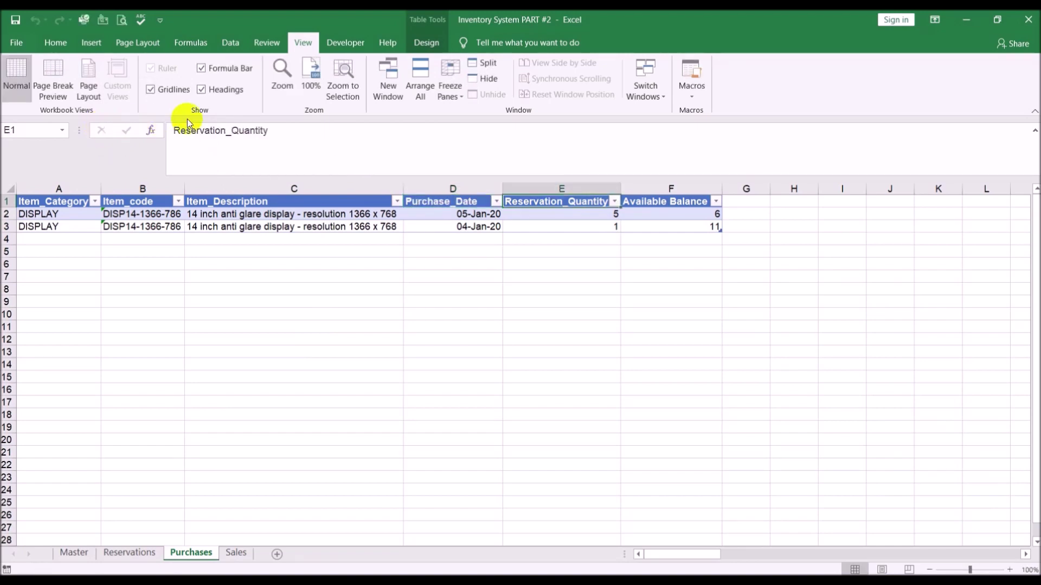
# Step: Rename the Purchases sheet's Reservation_Quantity header in E1 to Purchase_Quantity
pyautogui.moveTo(227, 132); pyautogui.dragTo(81, 125)
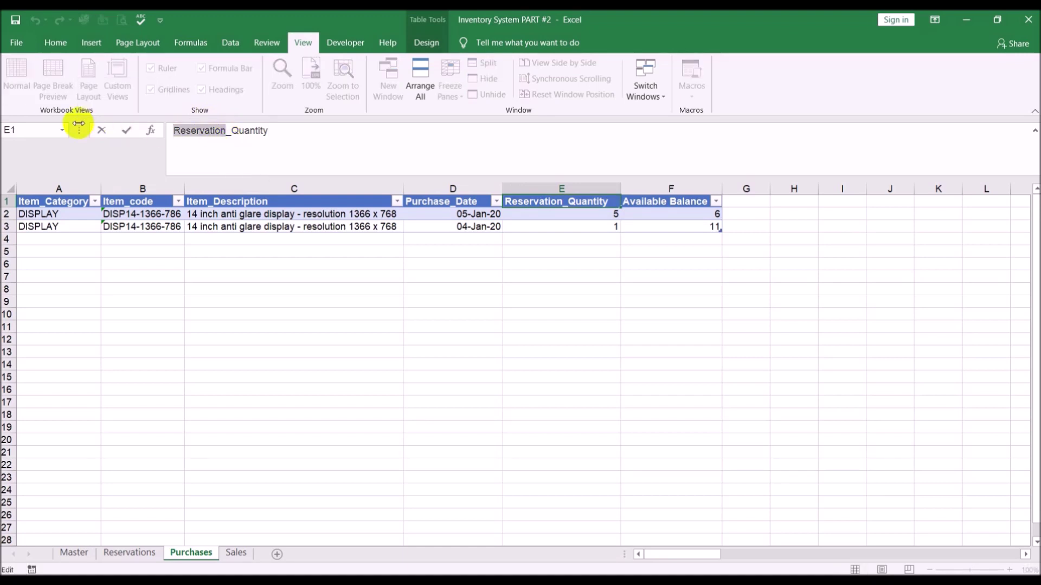
pyautogui.write('Purchase')
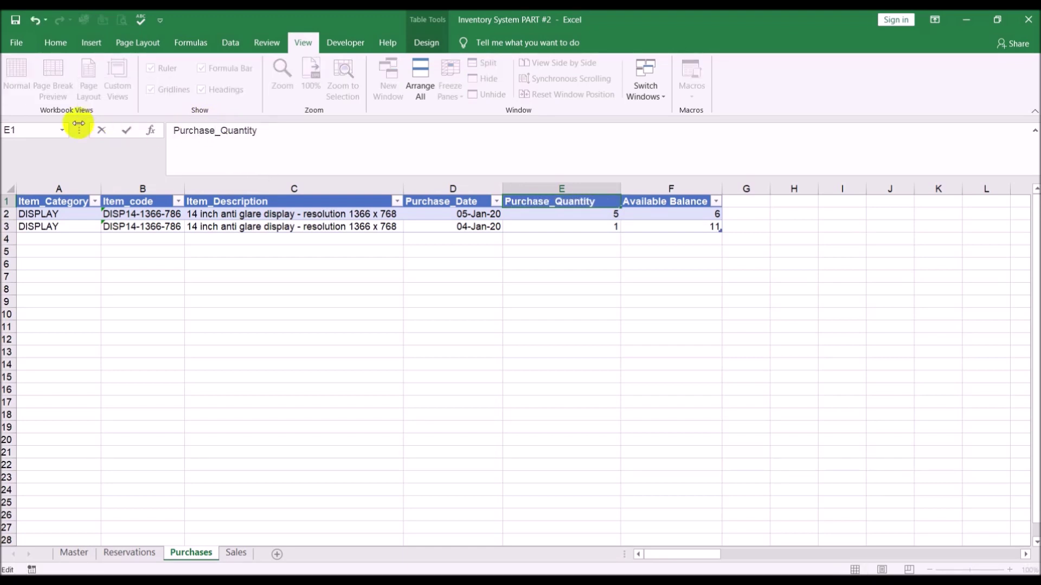
pyautogui.press('Return')
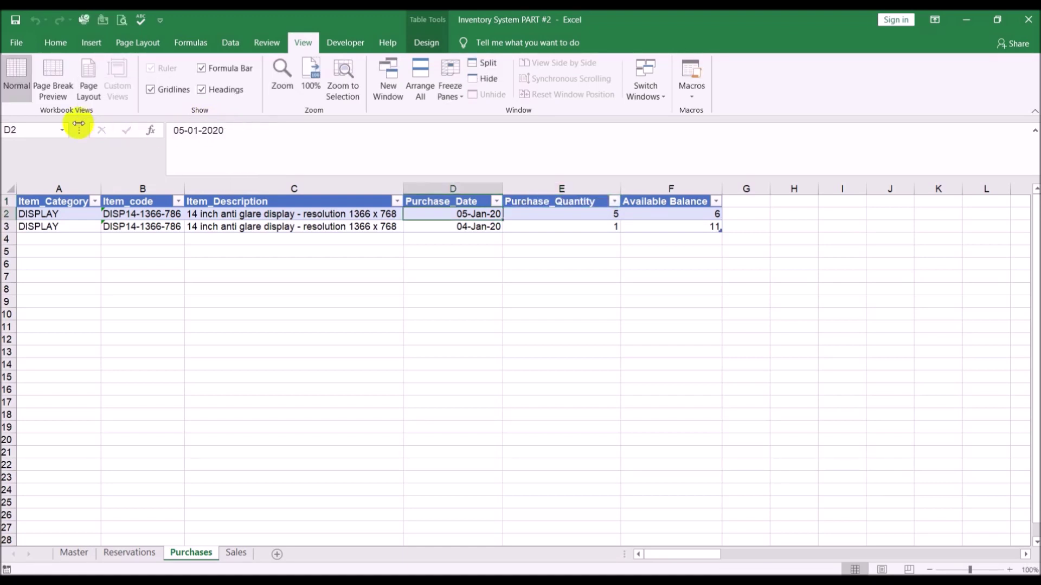
pyautogui.click(365, 365)
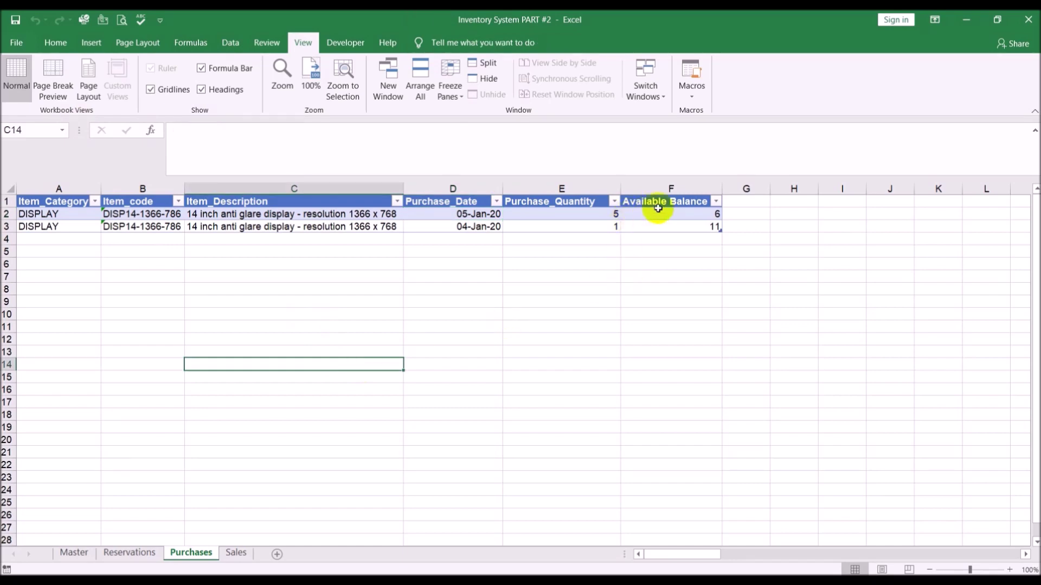
# Step: Change the Reservation_Date header in D1 of the Sales sheet to Sale_Date
pyautogui.click(239, 555)
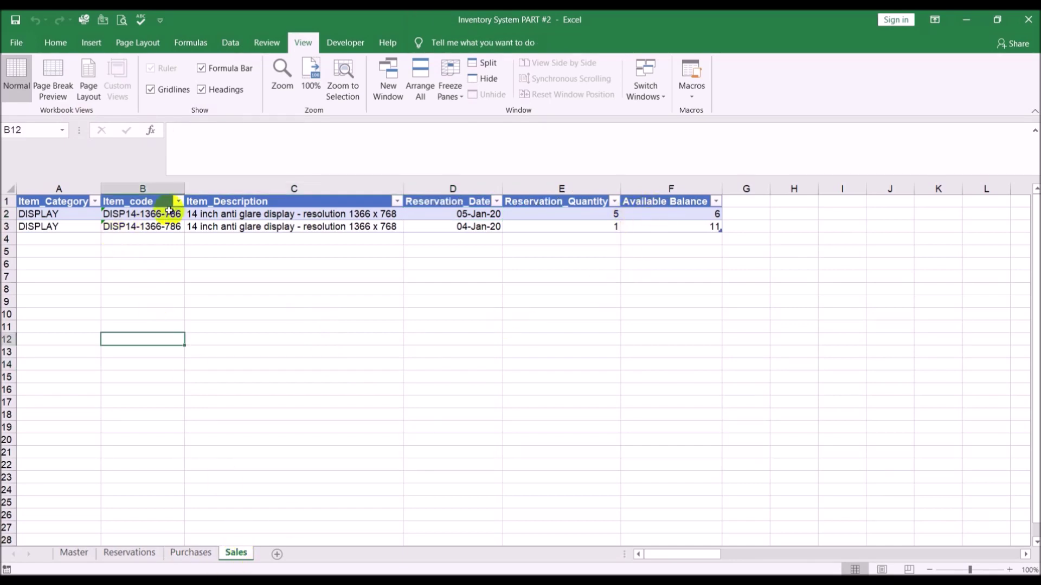
pyautogui.click(439, 202)
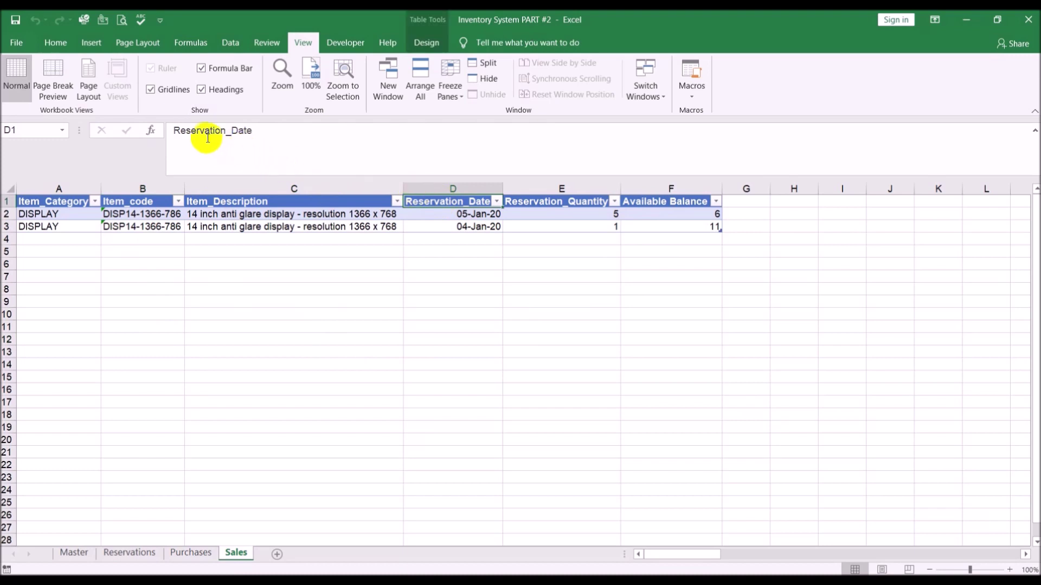
pyautogui.doubleClick(226, 132)
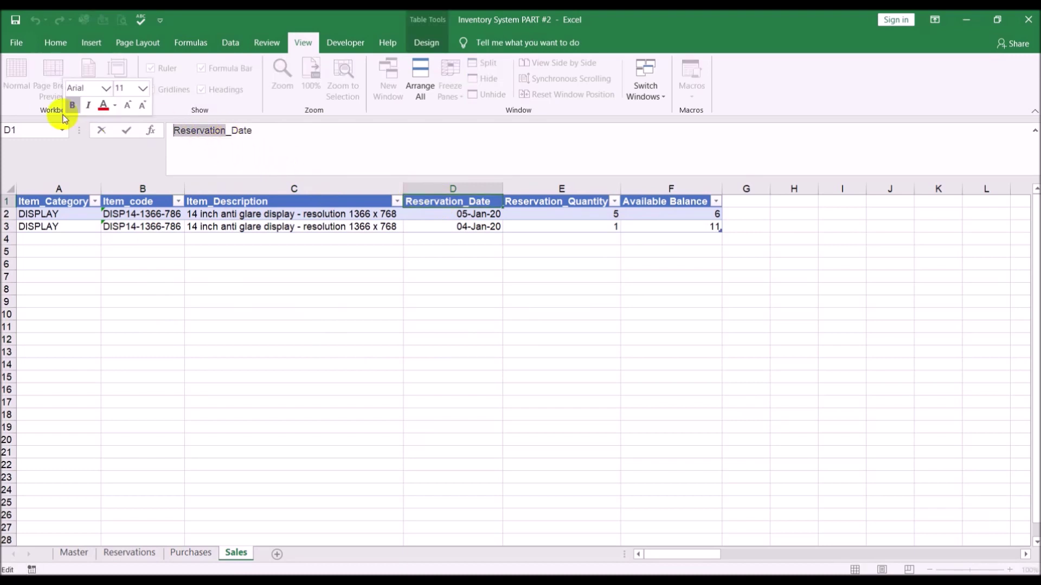
pyautogui.write('sale')
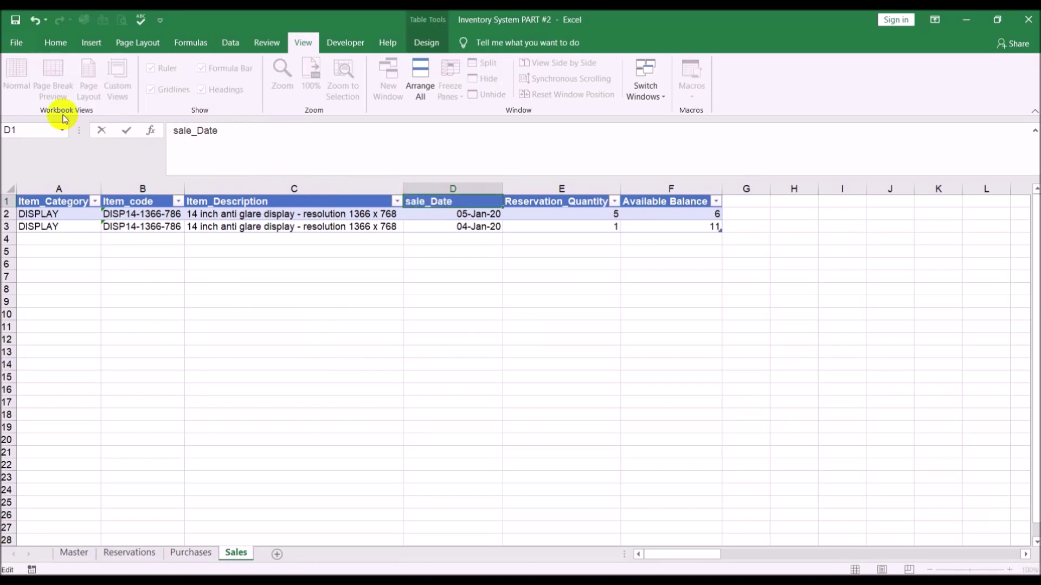
pyautogui.press('BackSpace')
pyautogui.press('BackSpace')
pyautogui.press('BackSpace')
pyautogui.press('BackSpace')
pyautogui.write('Sal')
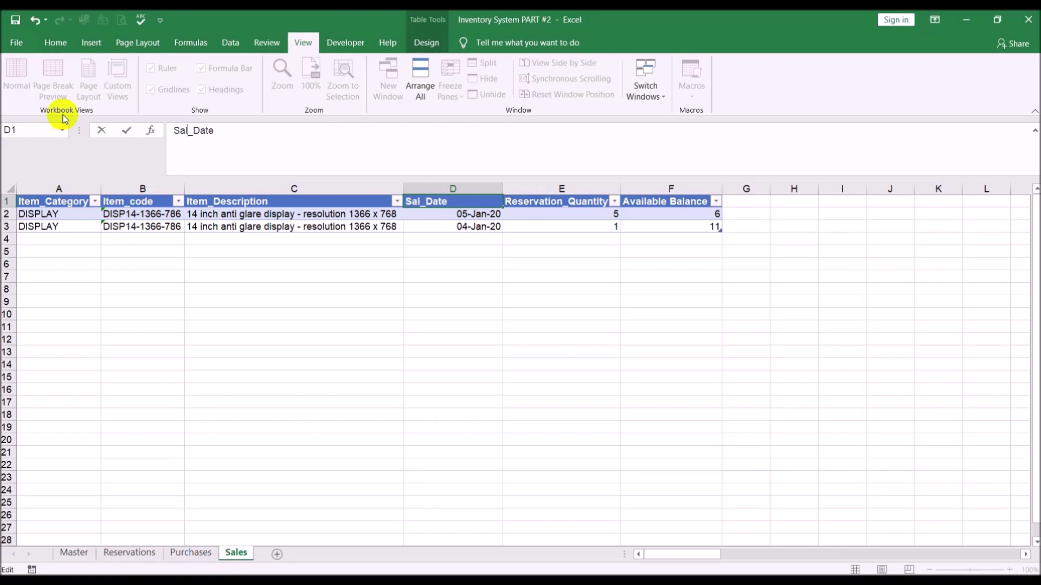
pyautogui.write('e')
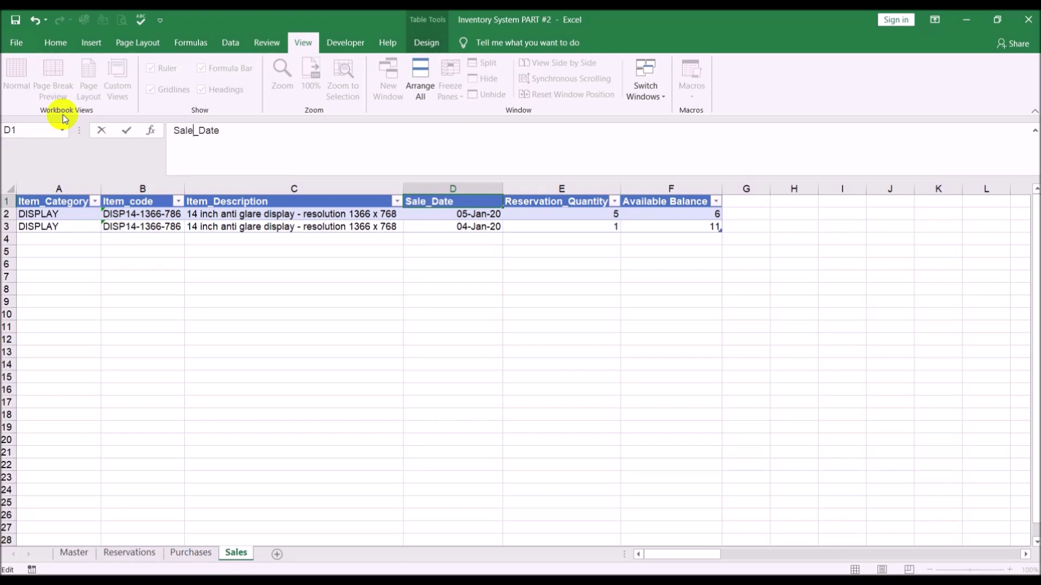
# Step: Change the Reservation_Quantity header in E1 of the Sales sheet to Sale_Quantity
pyautogui.click(531, 201)
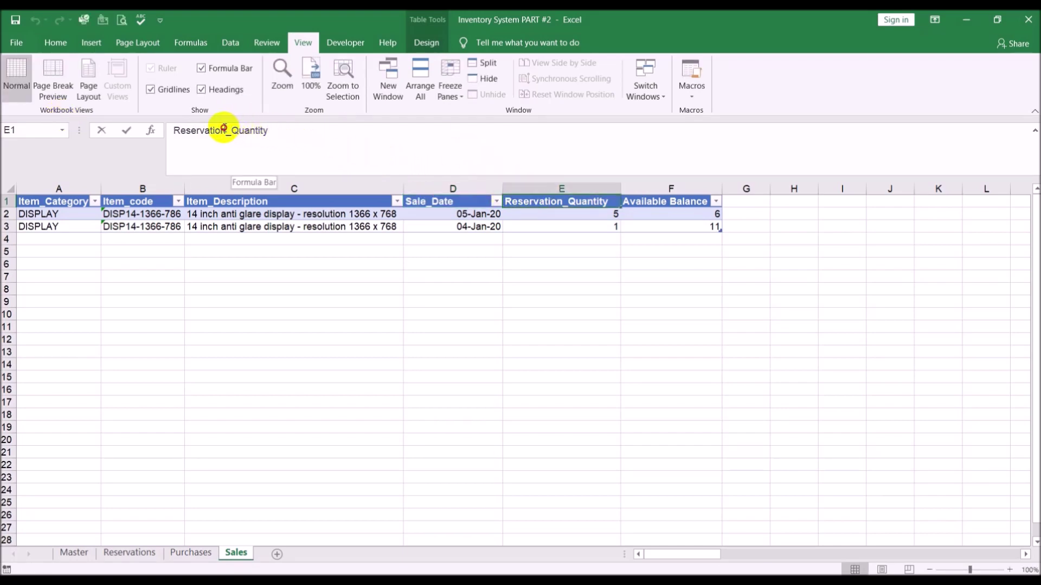
pyautogui.moveTo(226, 130); pyautogui.dragTo(112, 130)
pyautogui.write('Sale')
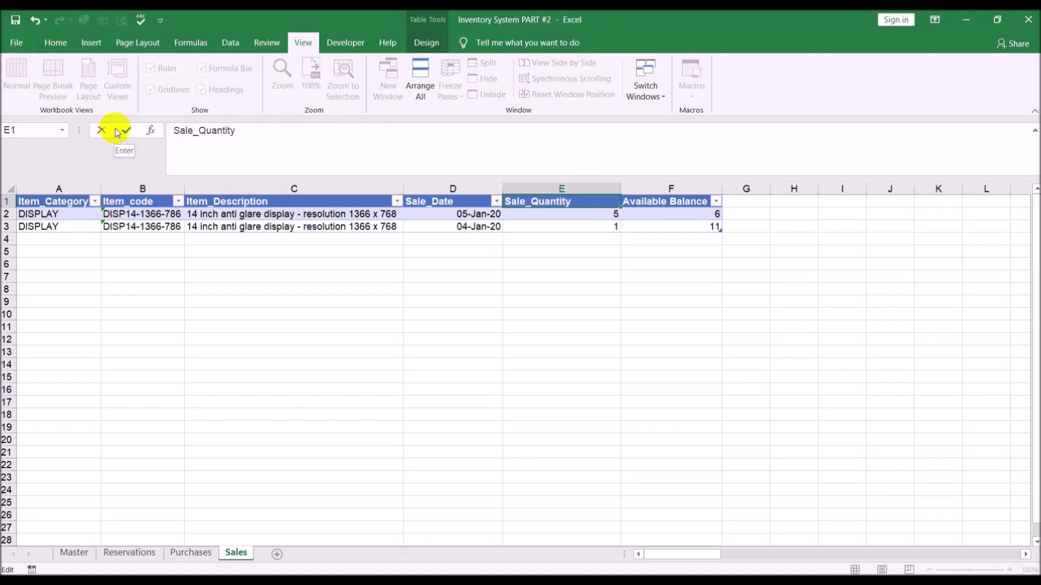
pyautogui.click(117, 131)
pyautogui.click(394, 378)
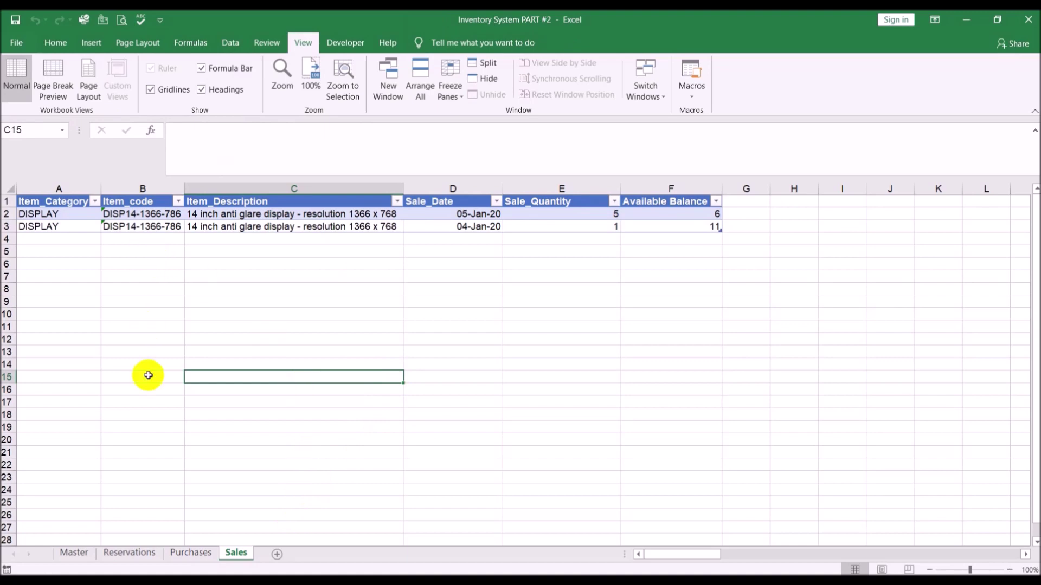
# Step: Show the field list for the Item_code PivotTable at CH1 on the Purchases sheet
pyautogui.click(197, 552)
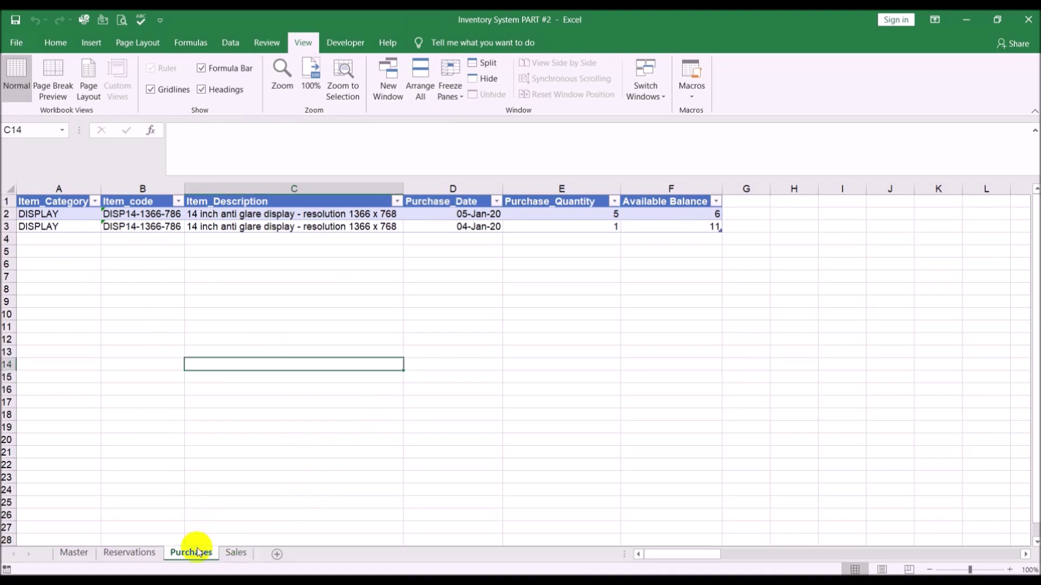
pyautogui.click(142, 551)
pyautogui.click(743, 287)
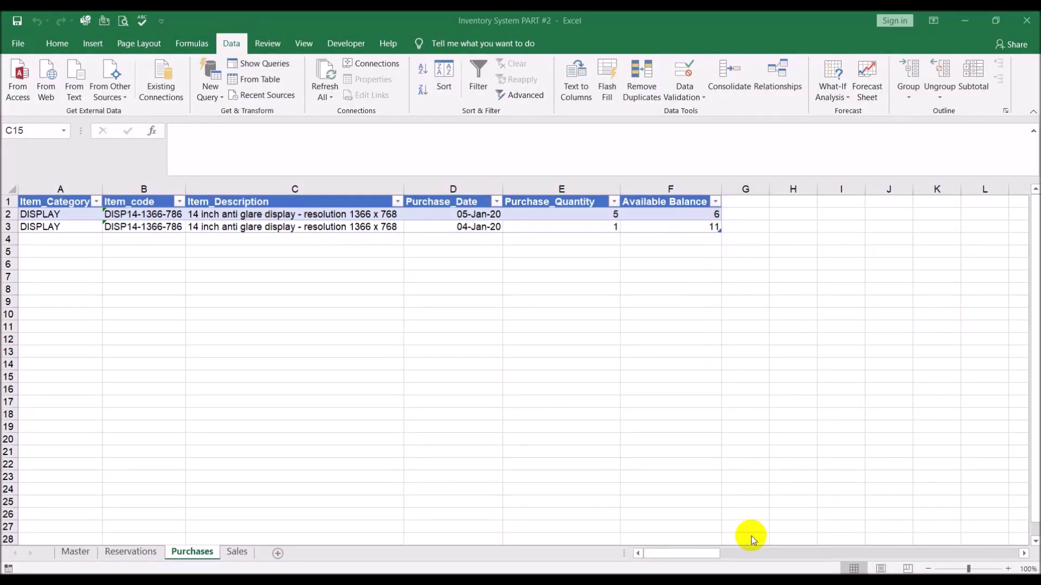
pyautogui.click(697, 553)
pyautogui.click(749, 552)
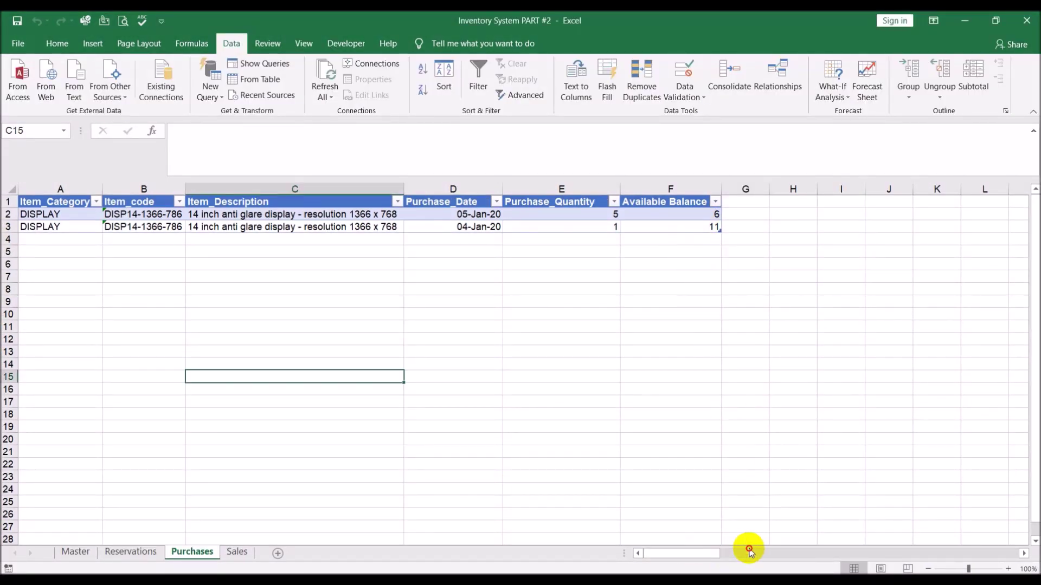
pyautogui.click(997, 555)
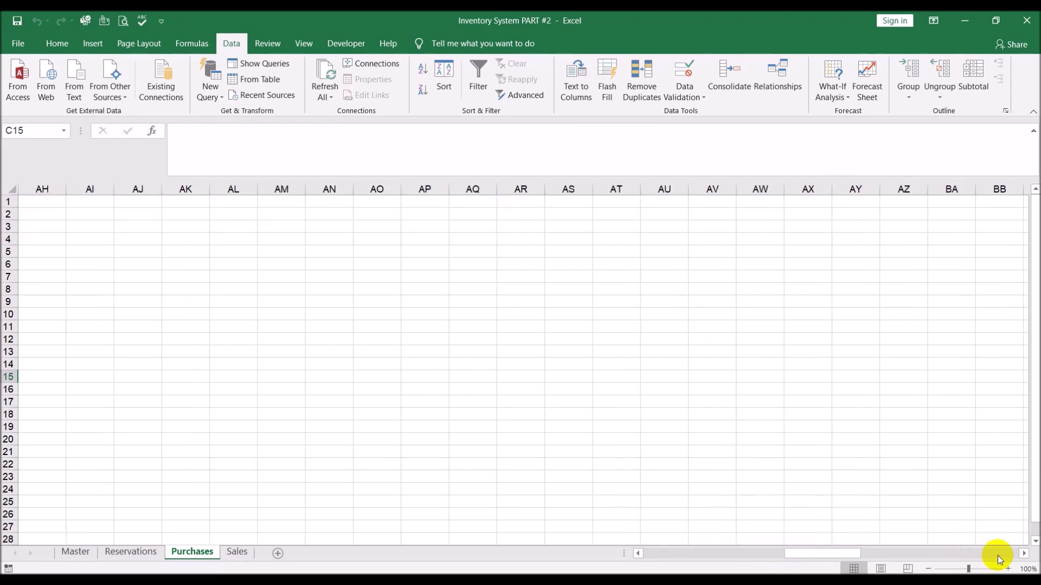
pyautogui.click(997, 555)
pyautogui.click(997, 555)
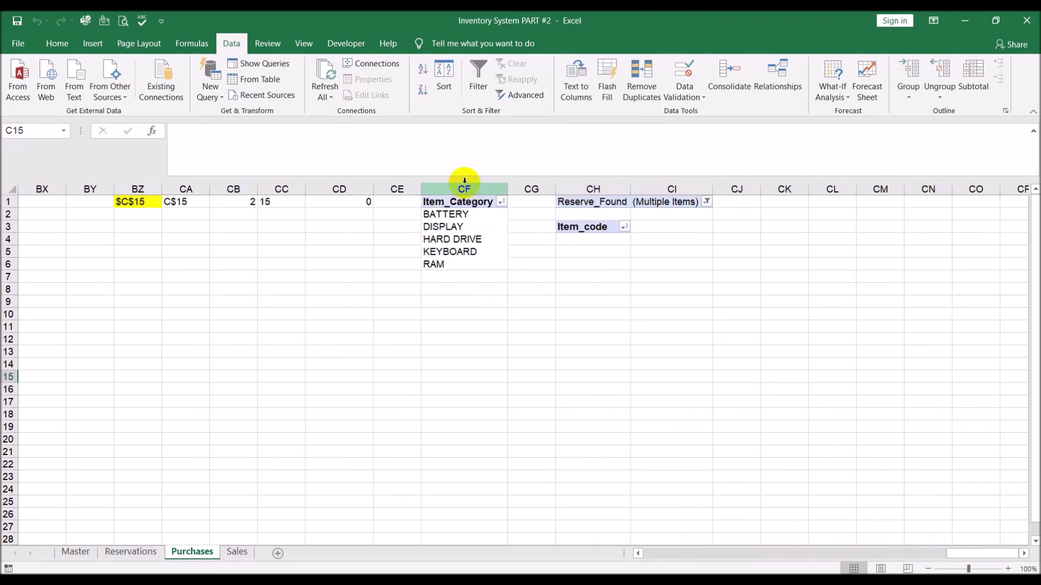
pyautogui.click(598, 202)
pyautogui.click(426, 43)
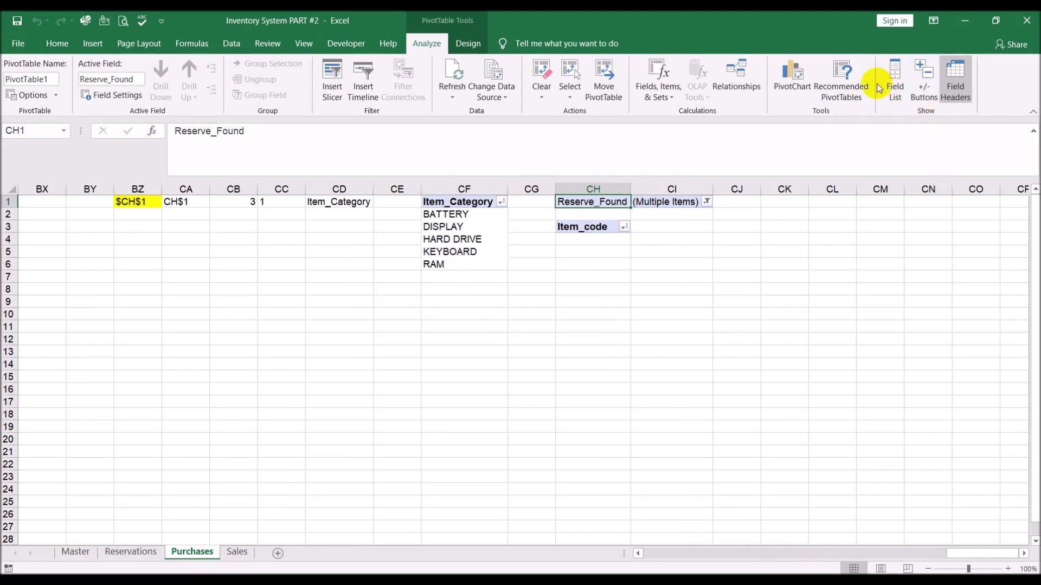
pyautogui.click(895, 81)
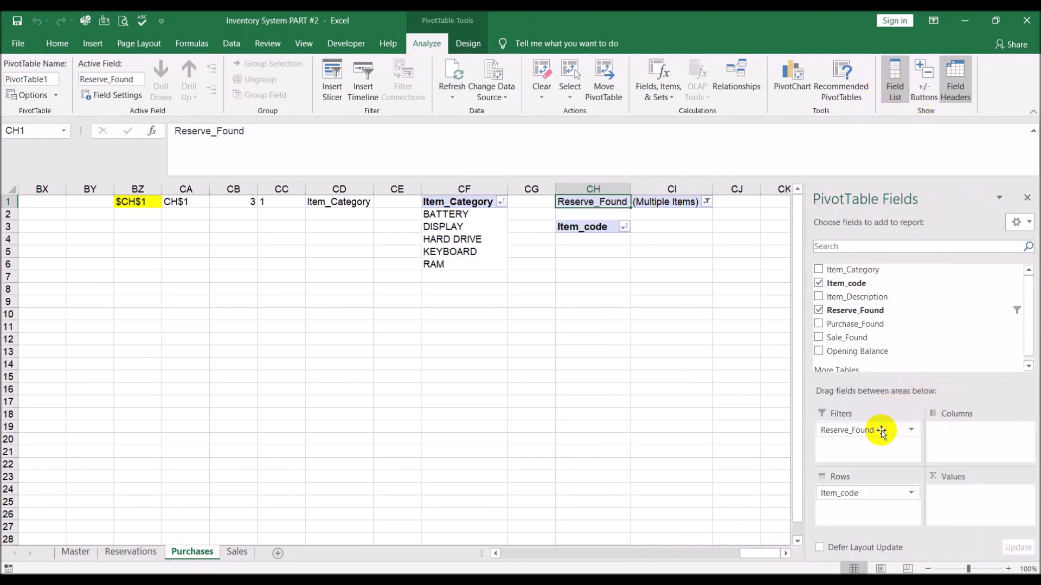
# Step: Replace the Item_code PivotTable's Reserve_Found filter field with Purchase_Found
pyautogui.click(910, 431)
pyautogui.click(878, 397)
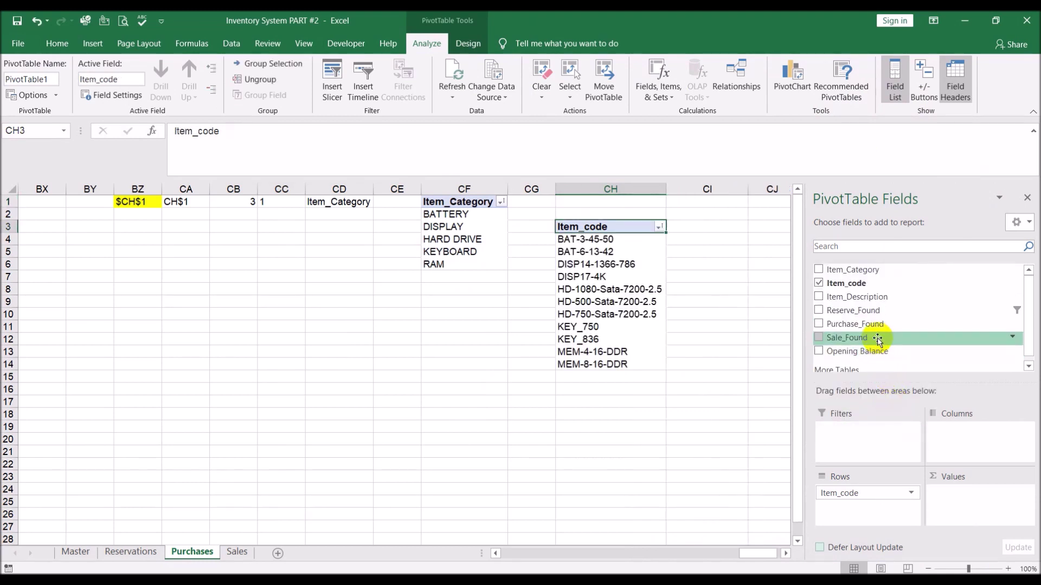
pyautogui.moveTo(870, 330); pyautogui.dragTo(873, 442)
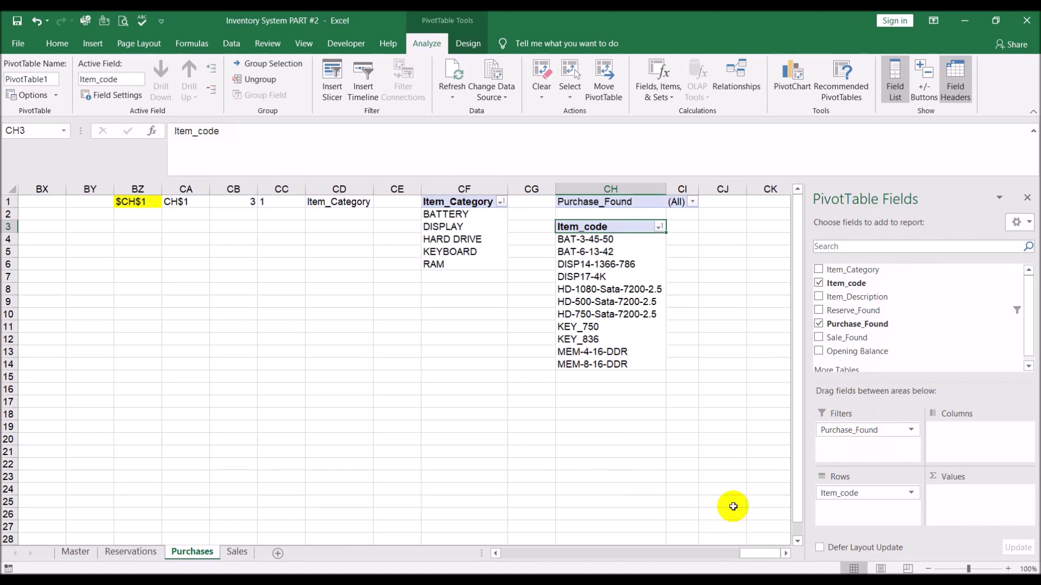
# Step: Select category cell A3 on Purchases, and filter the Item_code PivotTable's Purchase_Found field to exclude Bad Selection, leaving only Bingo
pyautogui.moveTo(756, 553); pyautogui.dragTo(407, 535)
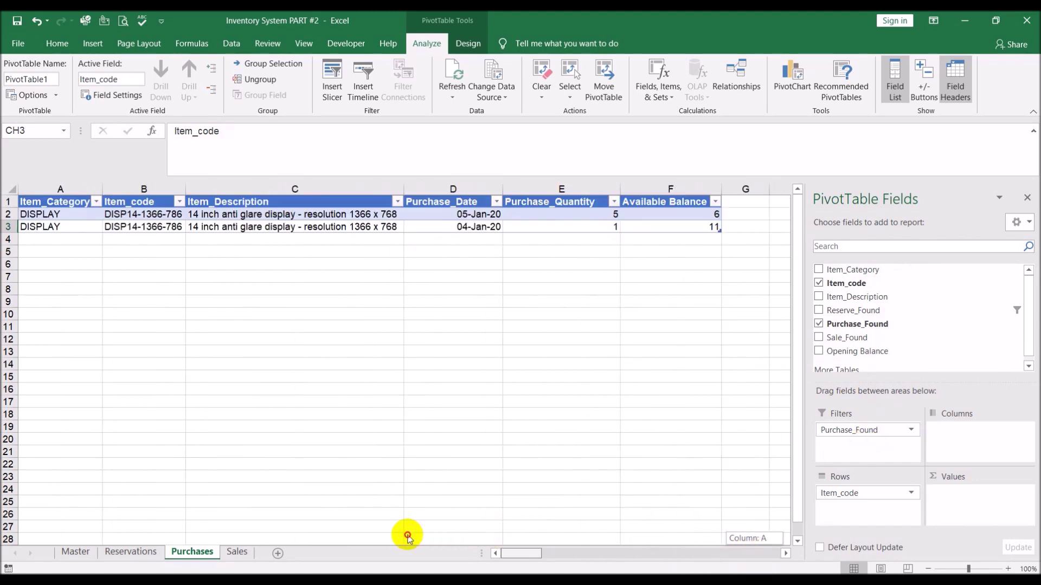
pyautogui.click(87, 226)
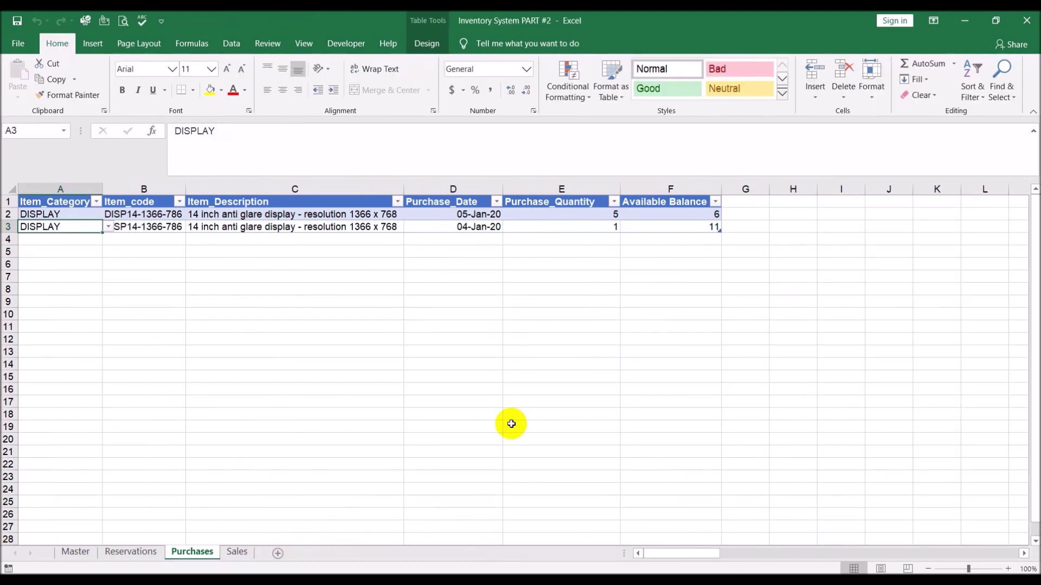
pyautogui.moveTo(675, 551); pyautogui.dragTo(975, 553)
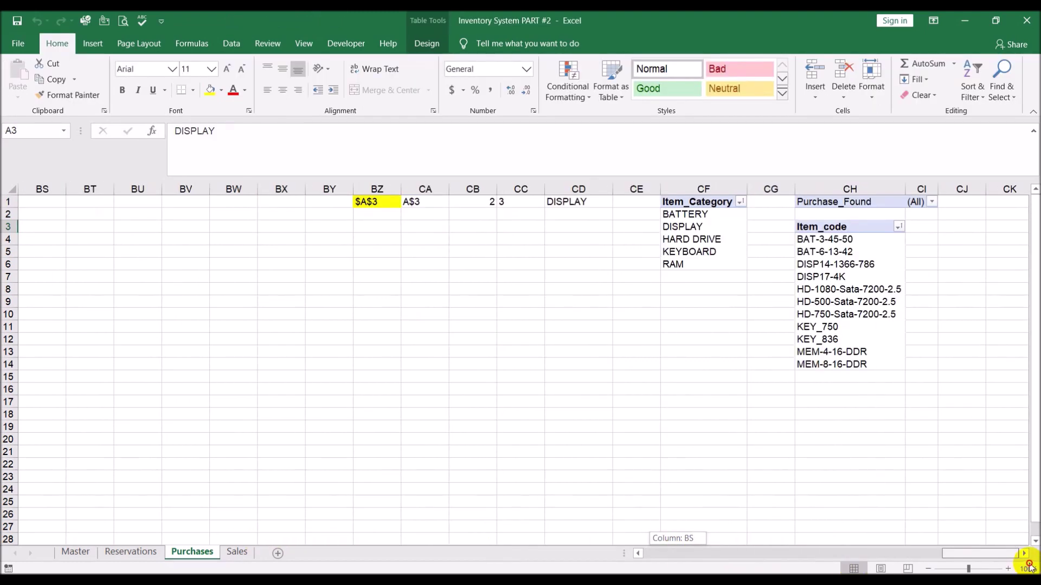
pyautogui.click(932, 202)
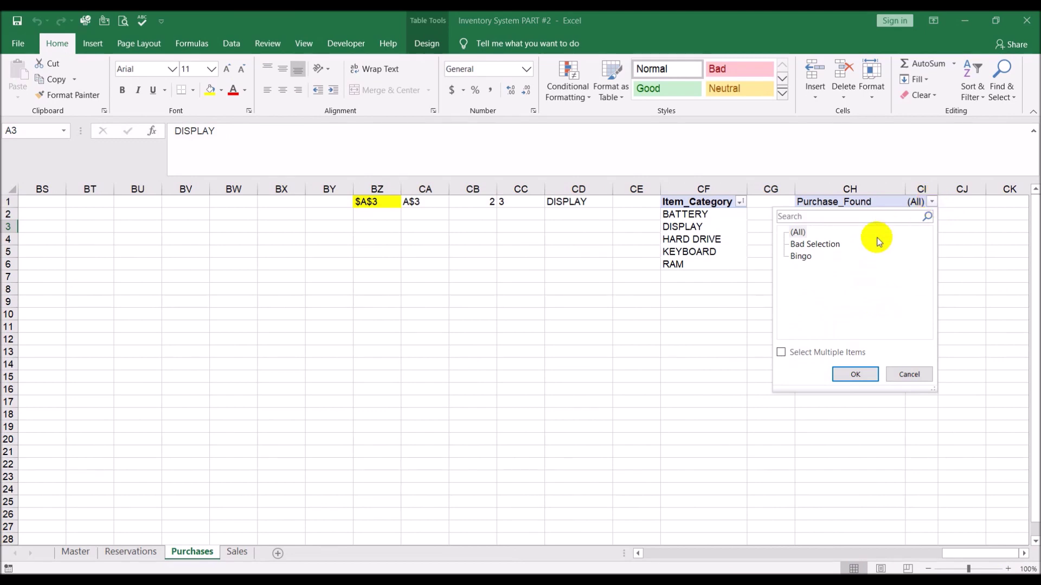
pyautogui.click(780, 353)
pyautogui.click(792, 244)
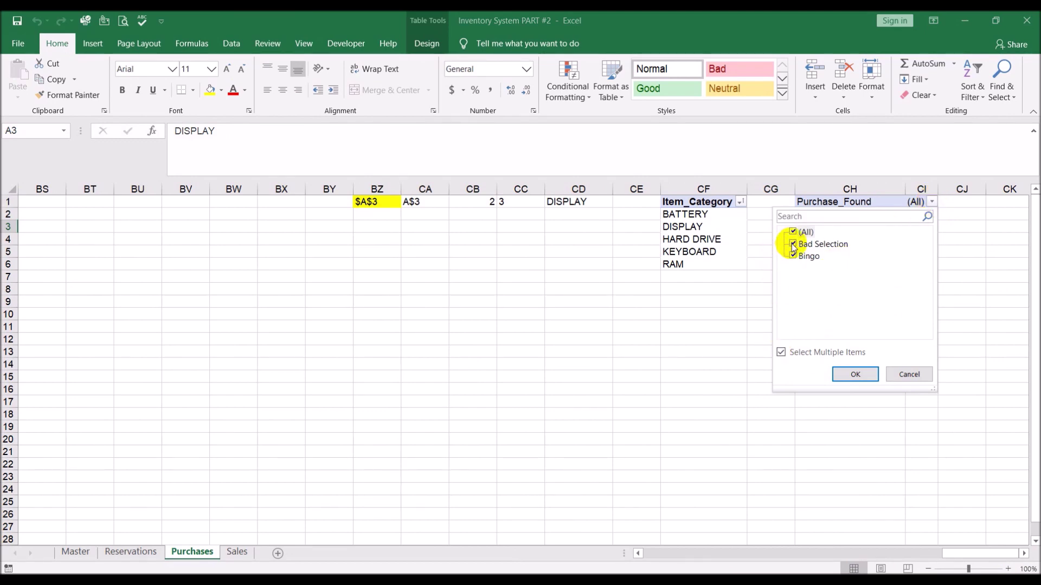
pyautogui.click(855, 374)
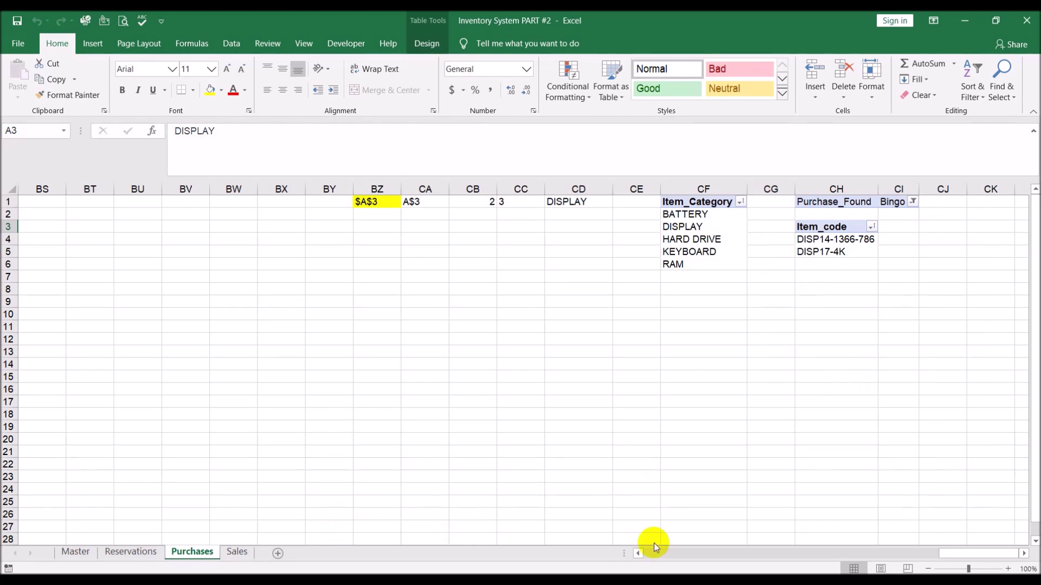
# Step: Add a trial row with category BATTERY in A4 of the Purchases table, and check the item-code choices in B4
pyautogui.moveTo(945, 553); pyautogui.dragTo(542, 537)
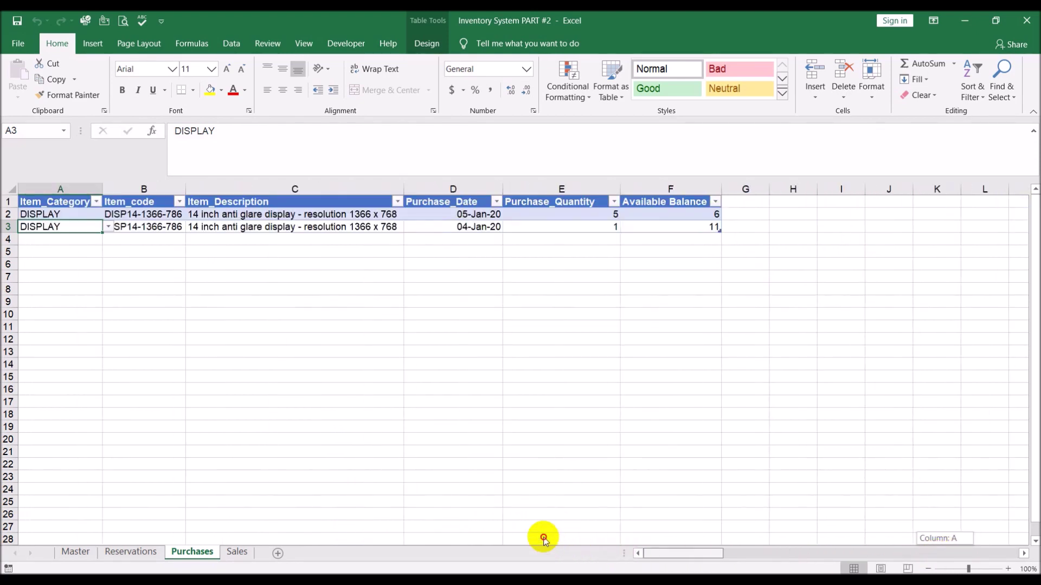
pyautogui.click(658, 226)
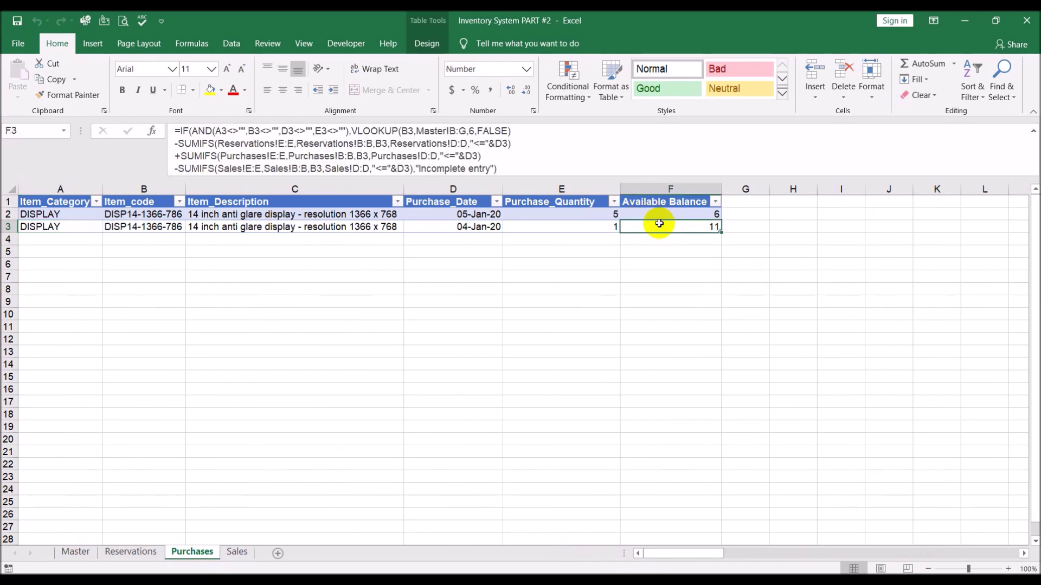
pyautogui.press('Tab')
pyautogui.click(109, 240)
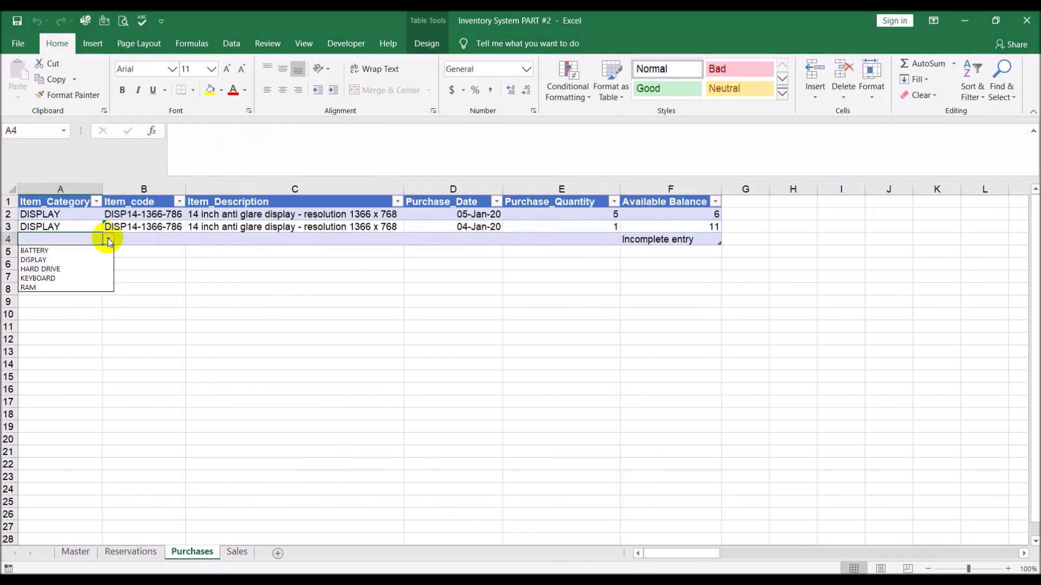
pyautogui.click(93, 249)
pyautogui.click(139, 239)
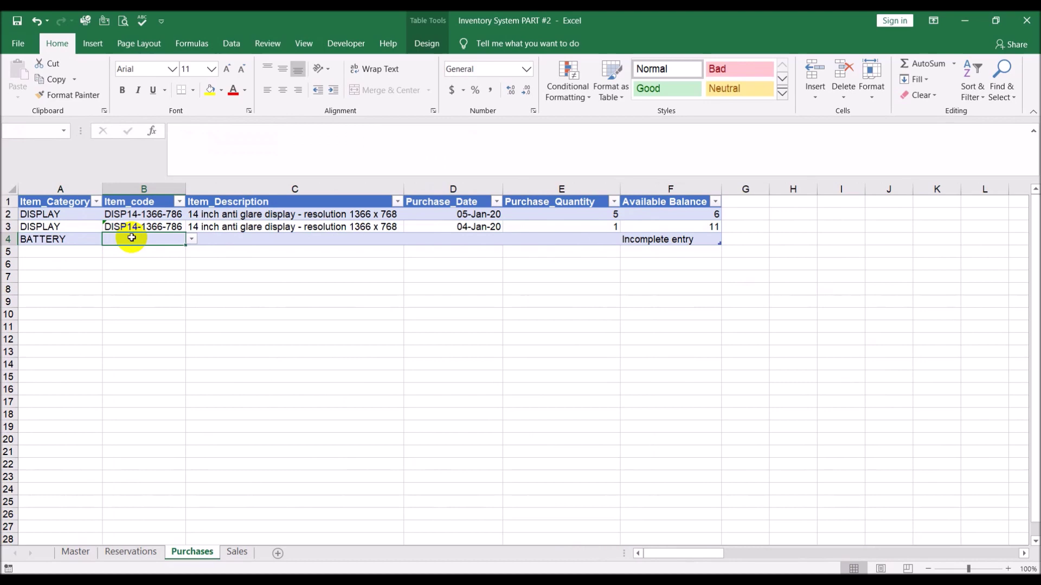
pyautogui.click(192, 239)
pyautogui.click(191, 239)
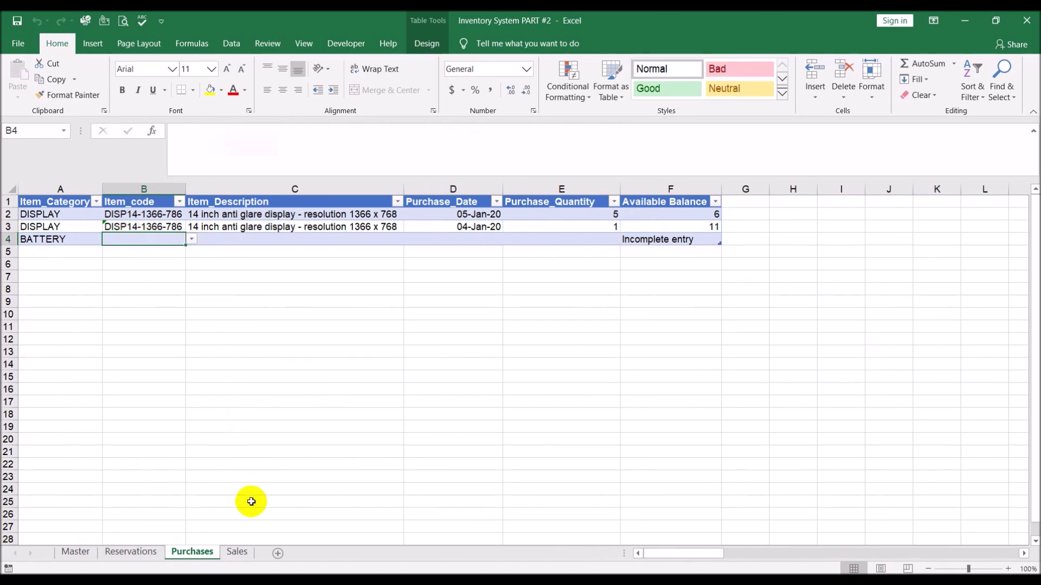
# Step: On the Sales sheet, replace the Item_code PivotTable's Reserve_Found filter field with Sale_Found, and close the field list
pyautogui.click(236, 552)
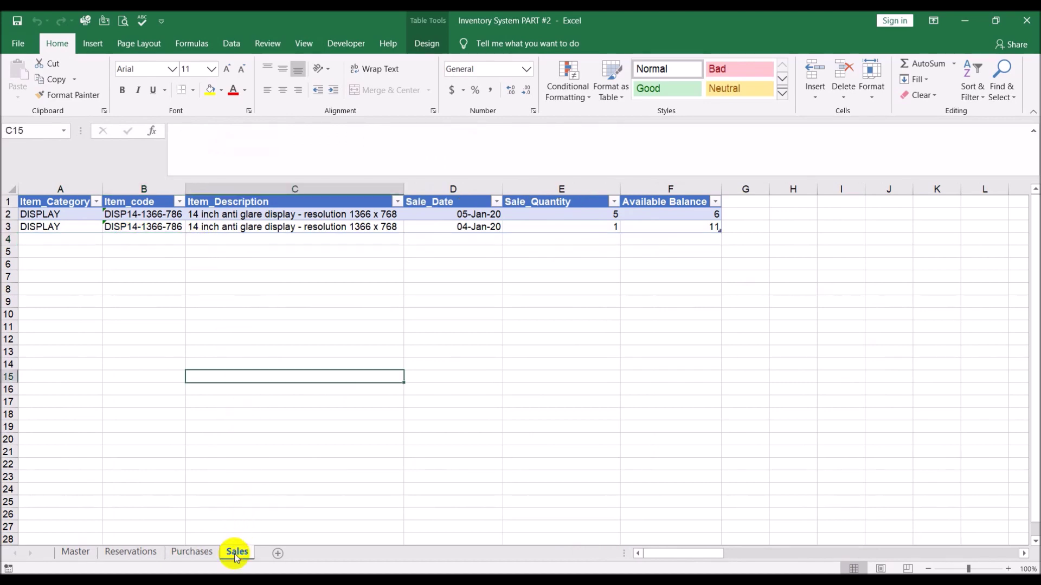
pyautogui.click(621, 326)
pyautogui.moveTo(707, 552); pyautogui.dragTo(1019, 553)
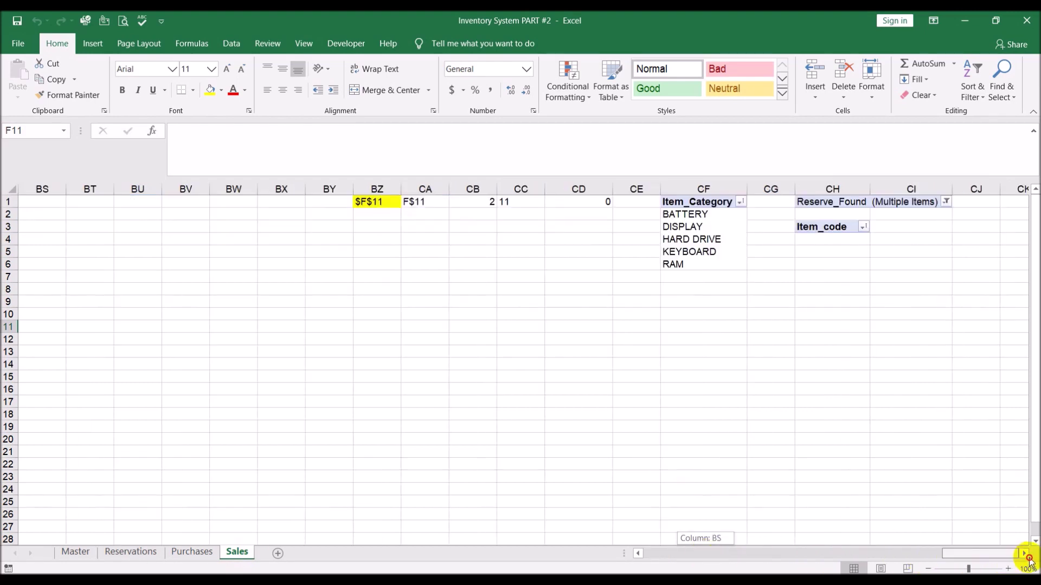
pyautogui.click(888, 201)
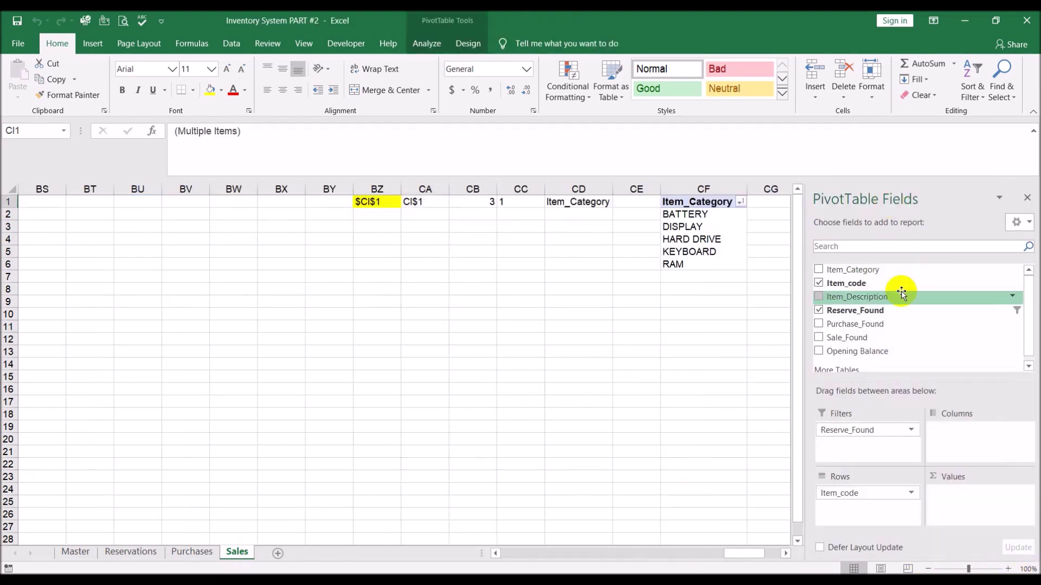
pyautogui.click(886, 427)
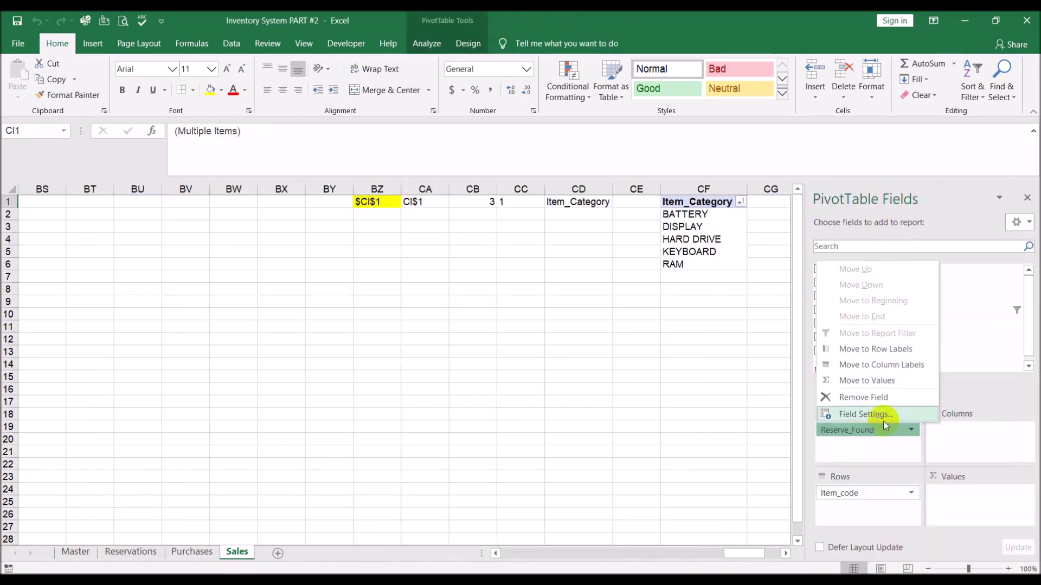
pyautogui.click(882, 393)
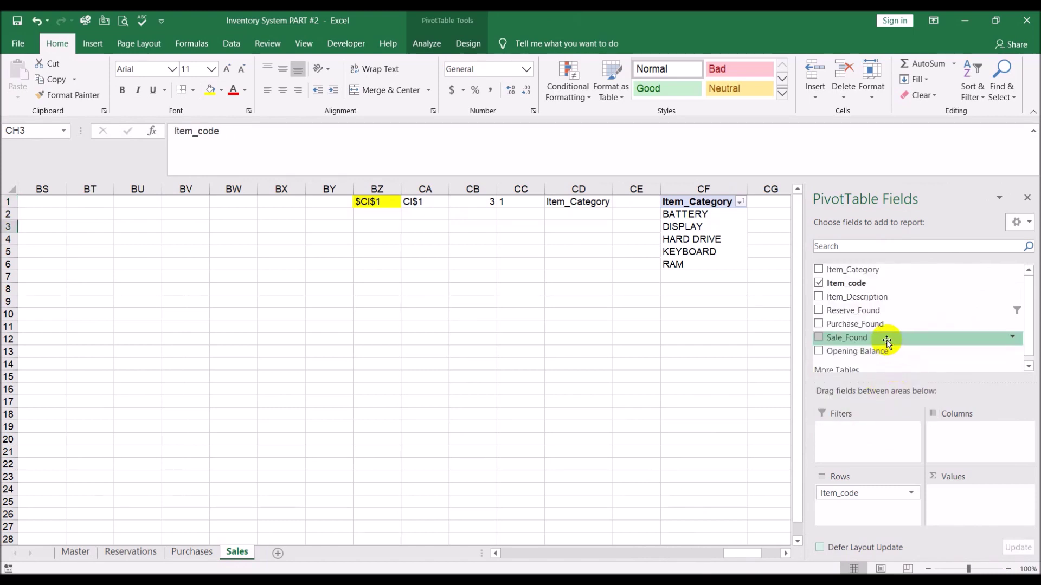
pyautogui.moveTo(885, 339); pyautogui.dragTo(876, 434)
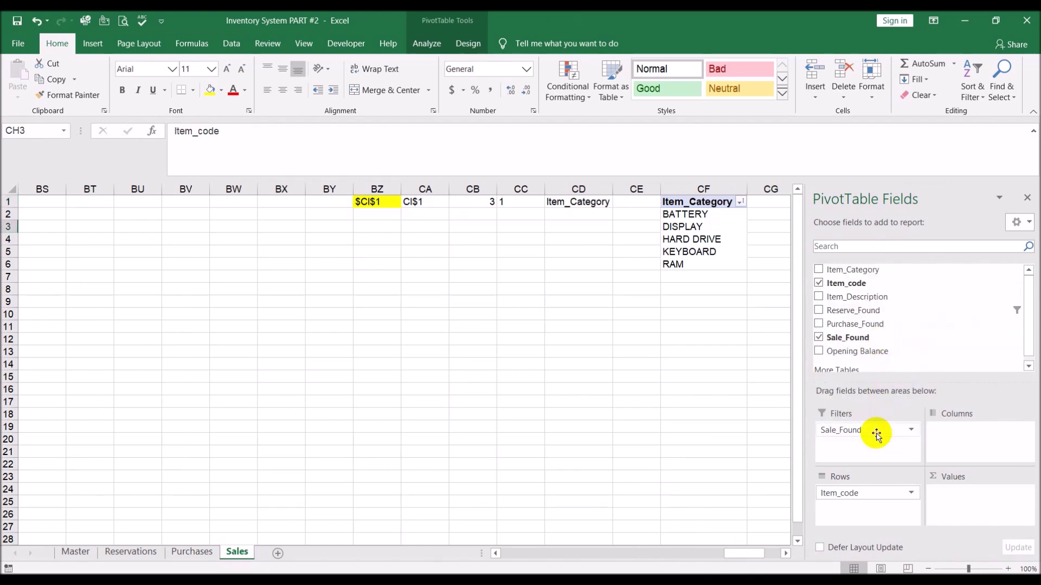
pyautogui.click(1027, 198)
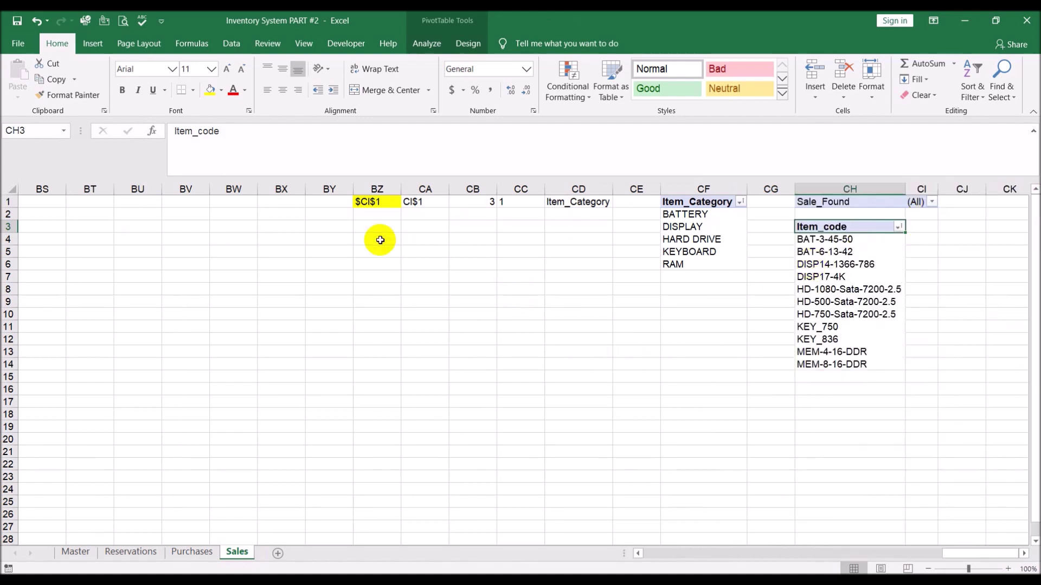
# Step: Select cell BX2 on Sales, and filter the PivotTable's Sale_Found field to exclude Bad Selection, leaving only Bingo
pyautogui.click(271, 213)
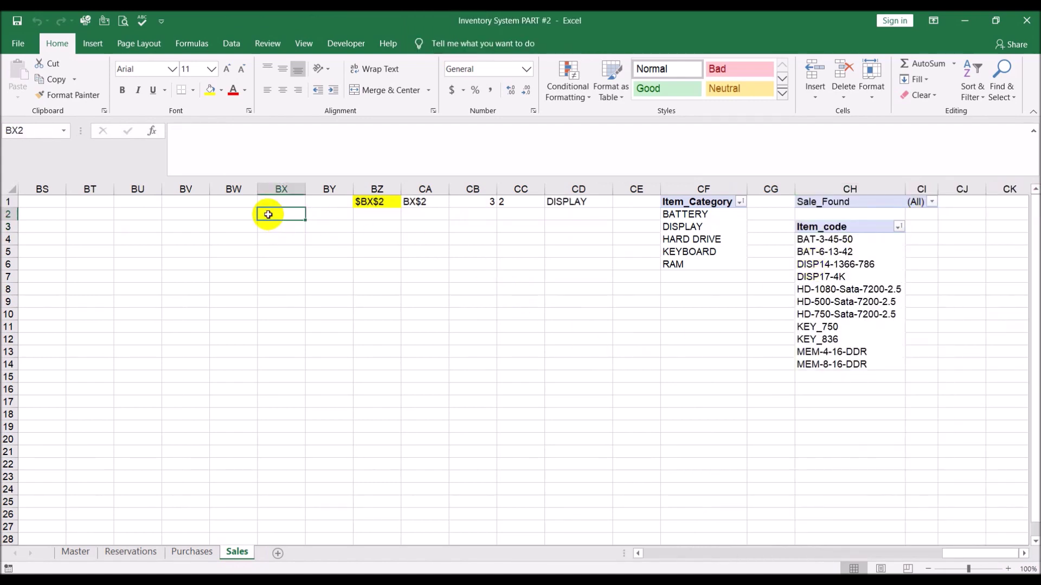
pyautogui.click(931, 202)
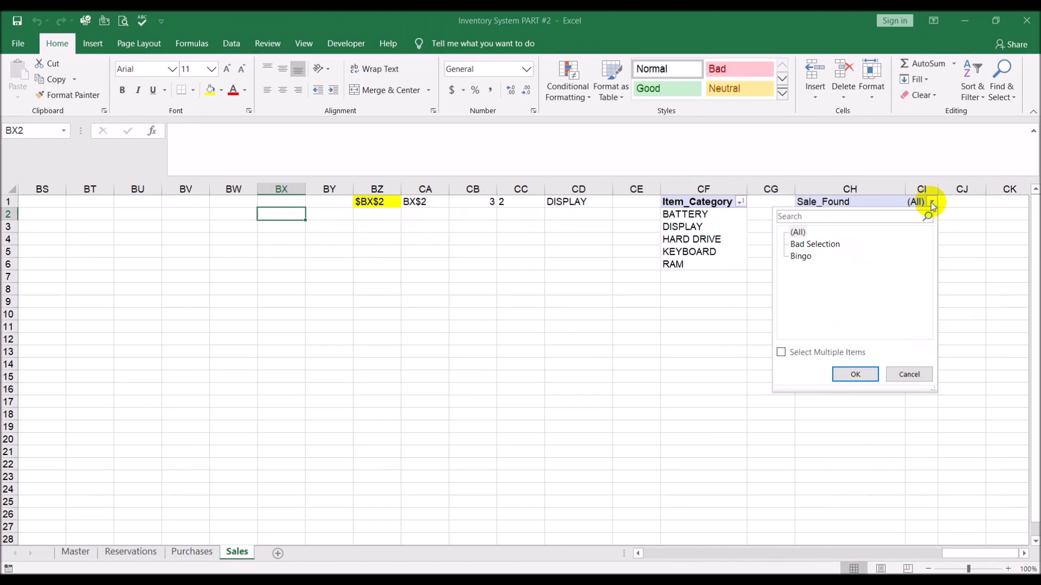
pyautogui.click(781, 353)
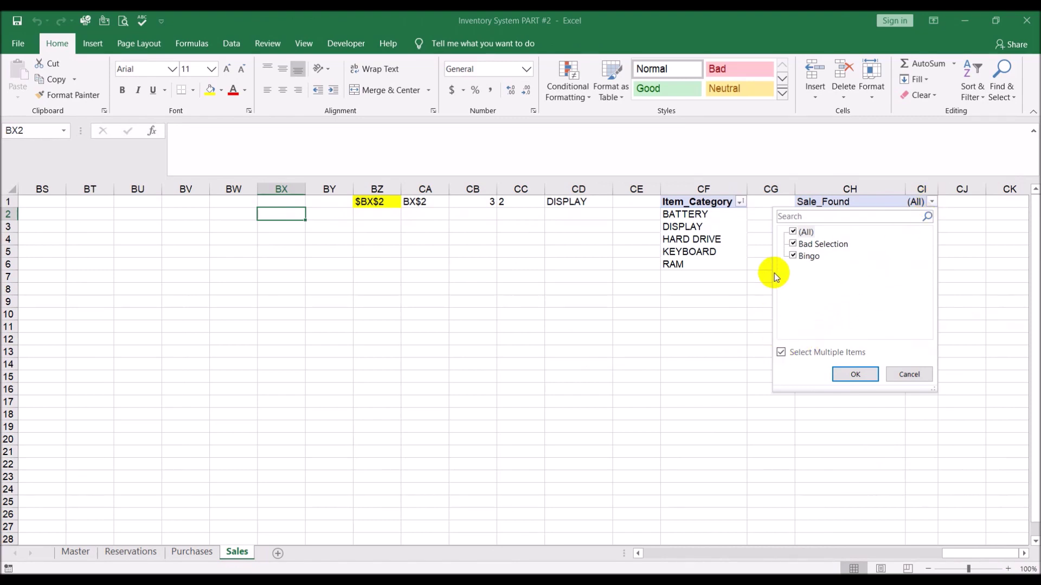
pyautogui.click(856, 375)
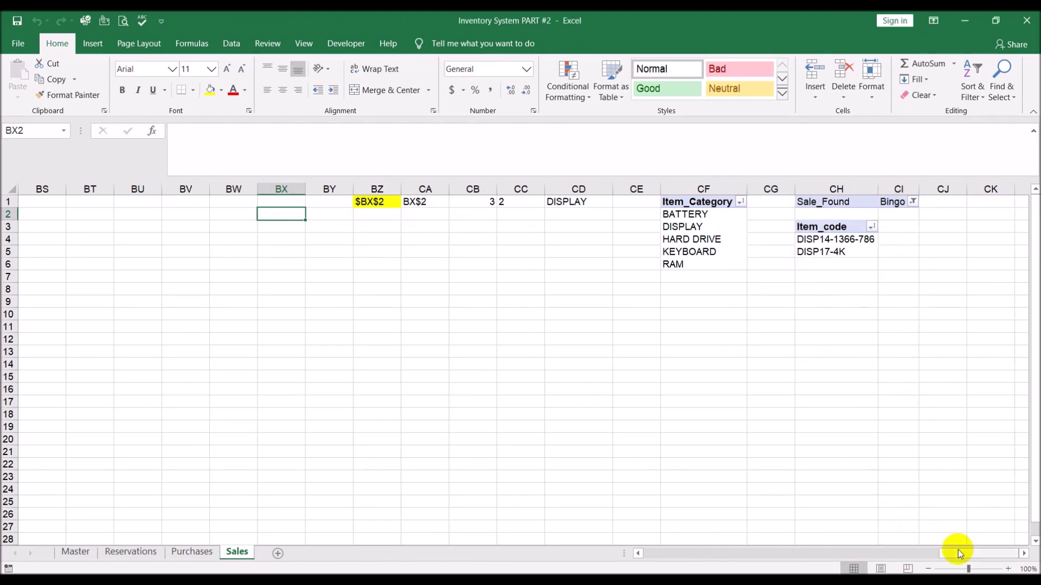
# Step: Delete the second data row (row 3) from the Sales table
pyautogui.moveTo(958, 550); pyautogui.dragTo(468, 458)
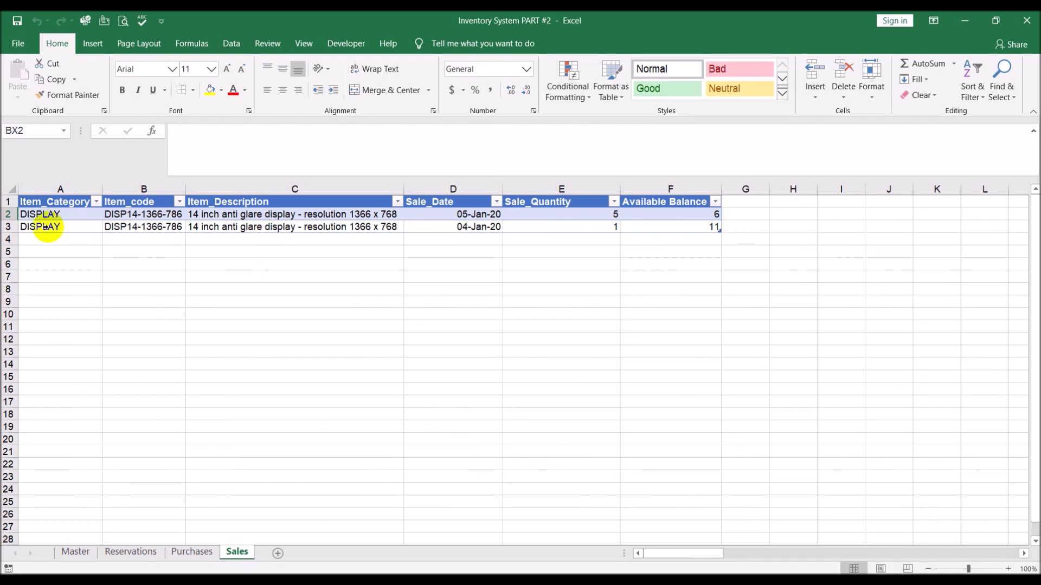
pyautogui.click(23, 227)
pyautogui.rightClick(52, 231)
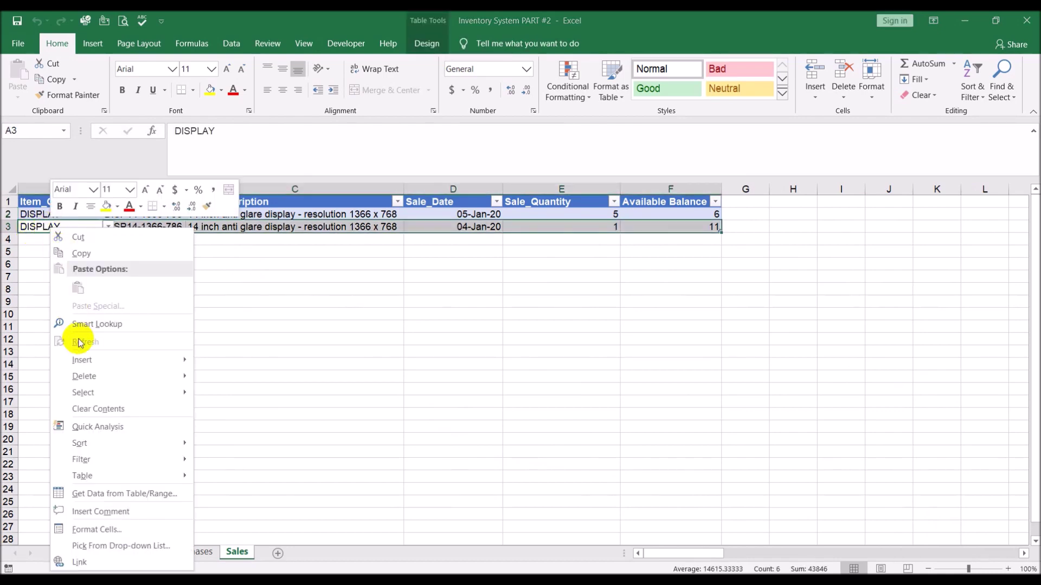
pyautogui.moveTo(83, 376)
pyautogui.click(217, 392)
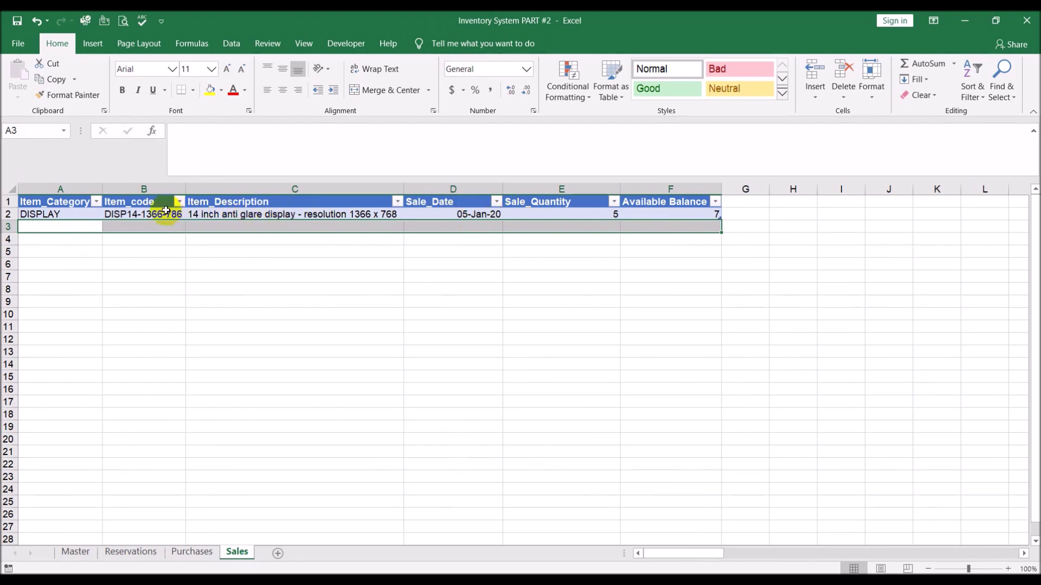
# Step: For the remaining Sales entry in row 2, set Sale_Date to 4-jan and Sale_Quantity to 3
pyautogui.click(442, 213)
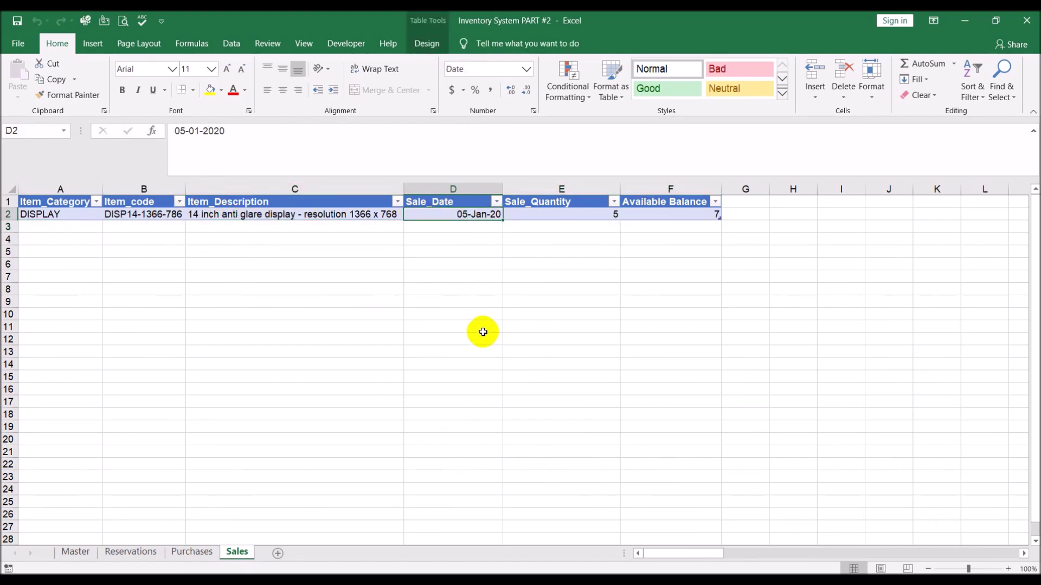
pyautogui.write('4-jan')
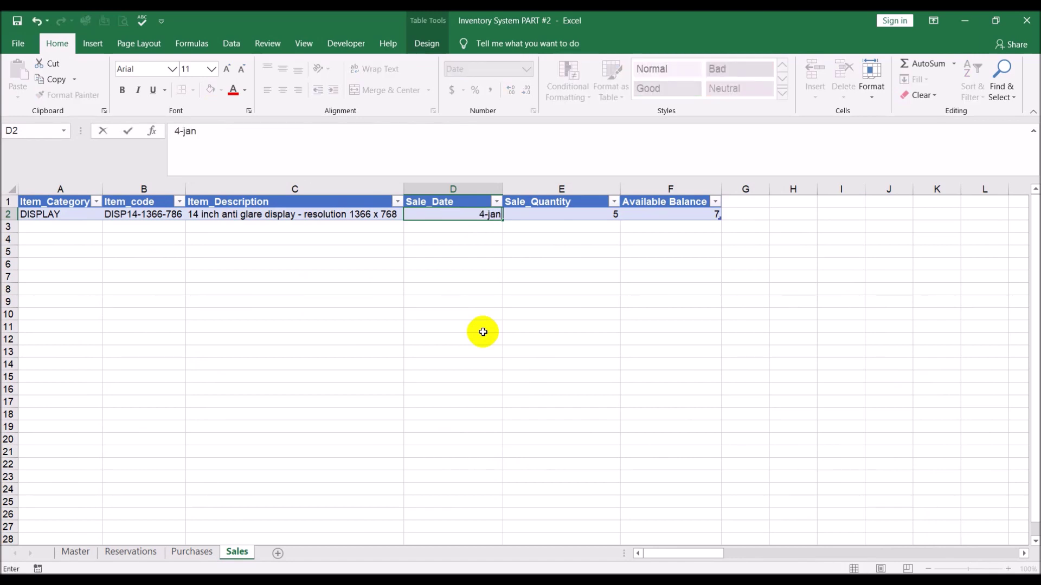
pyautogui.press('Tab')
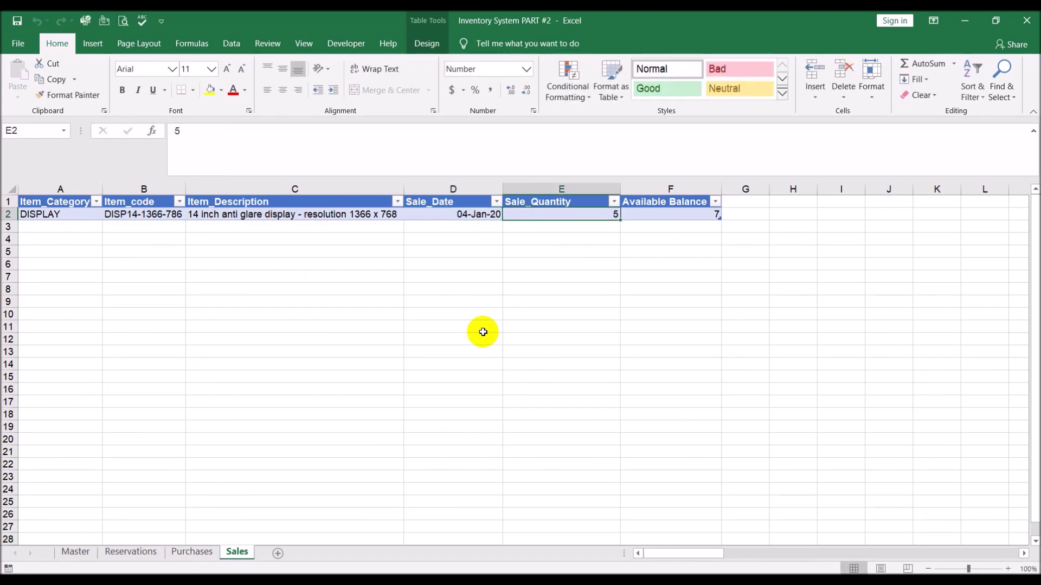
pyautogui.write('3')
pyautogui.press('Return')
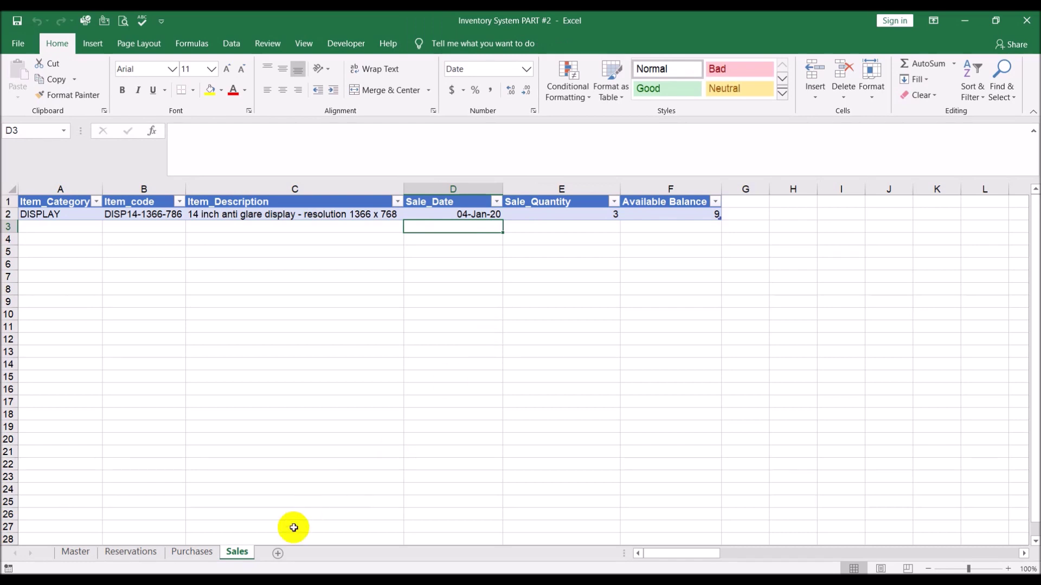
# Step: Delete the incomplete BATTERY row and the second DISPLAY row from the Purchases table
pyautogui.click(192, 552)
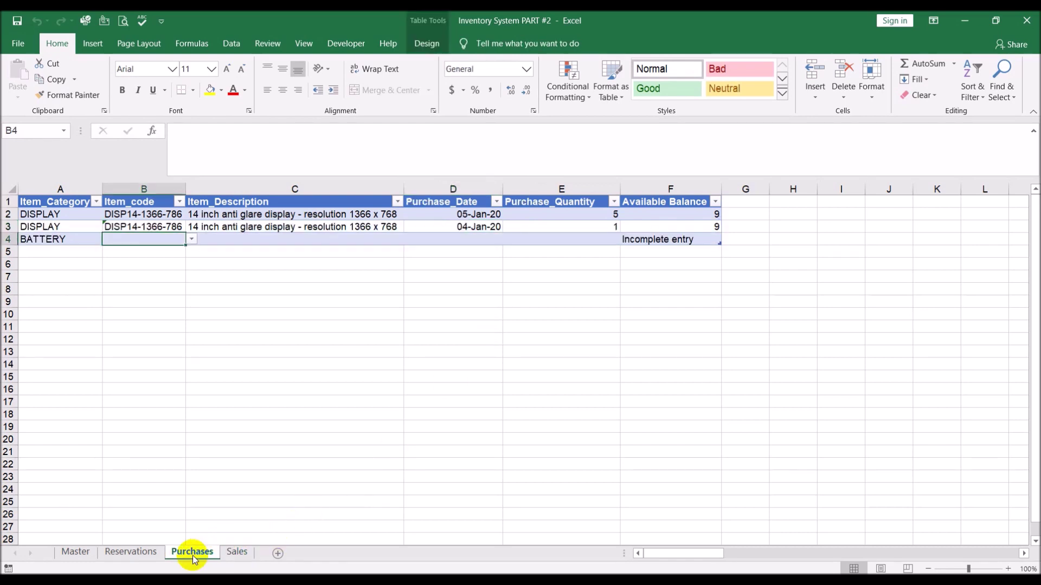
pyautogui.click(60, 237)
pyautogui.rightClick(73, 239)
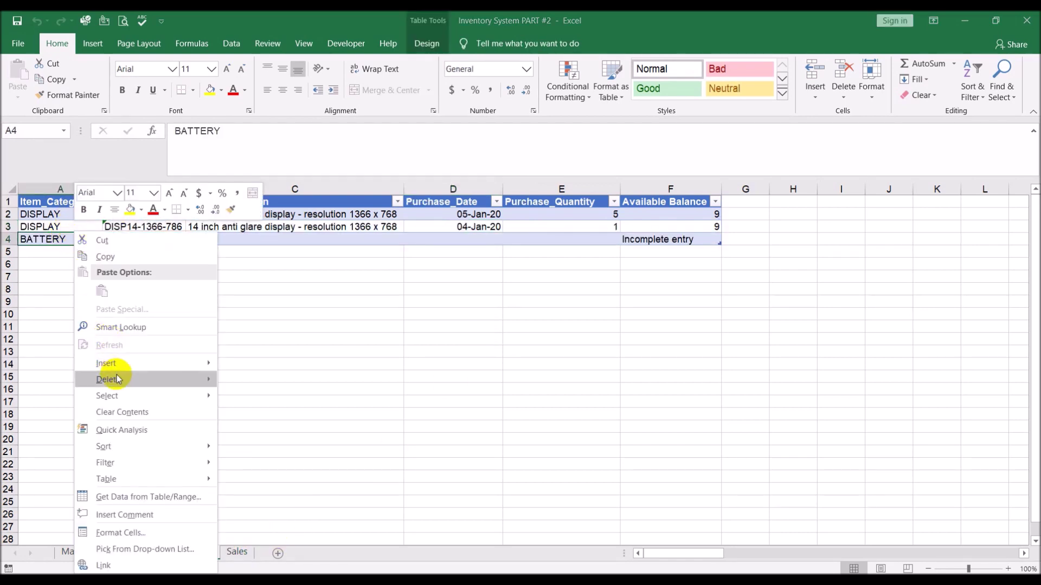
pyautogui.moveTo(108, 379)
pyautogui.click(270, 398)
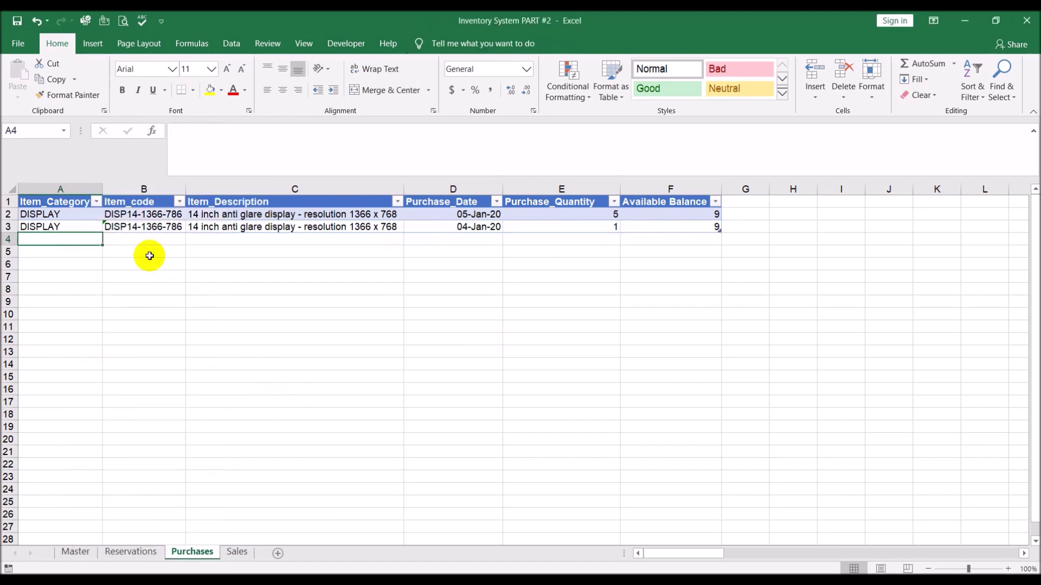
pyautogui.click(83, 227)
pyautogui.rightClick(84, 228)
pyautogui.moveTo(147, 374)
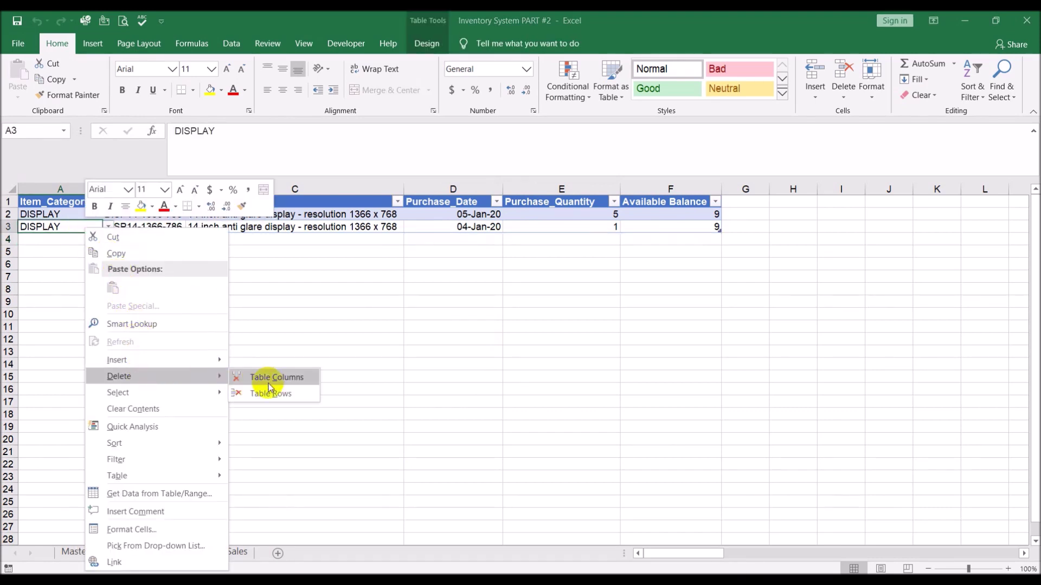
pyautogui.click(272, 391)
# Step: For the remaining Purchases entry in row 2, set Purchase_Date to 4-jan and Purchase_Quantity to 15
pyautogui.click(456, 215)
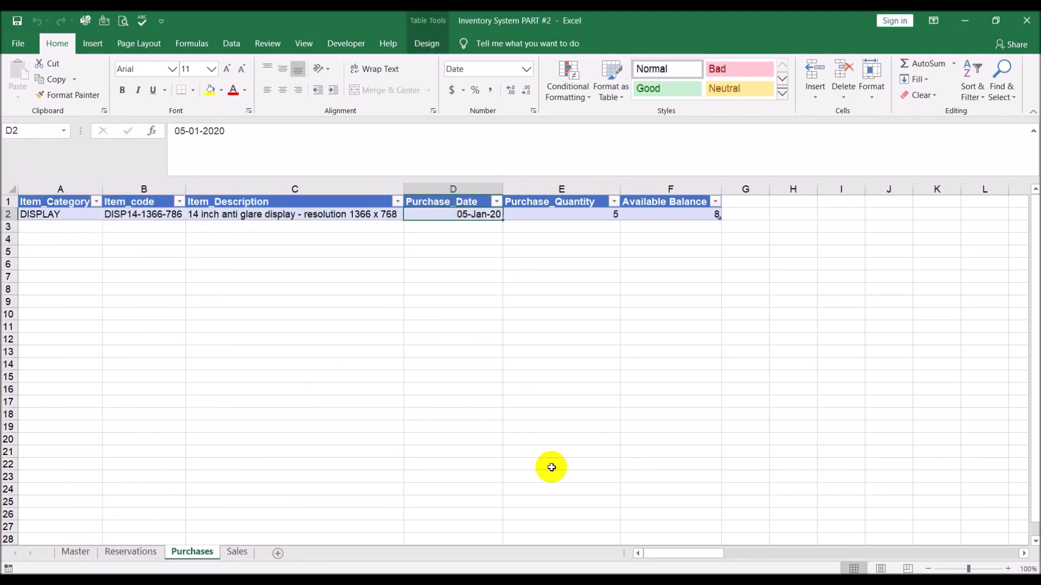
pyautogui.write('4-')
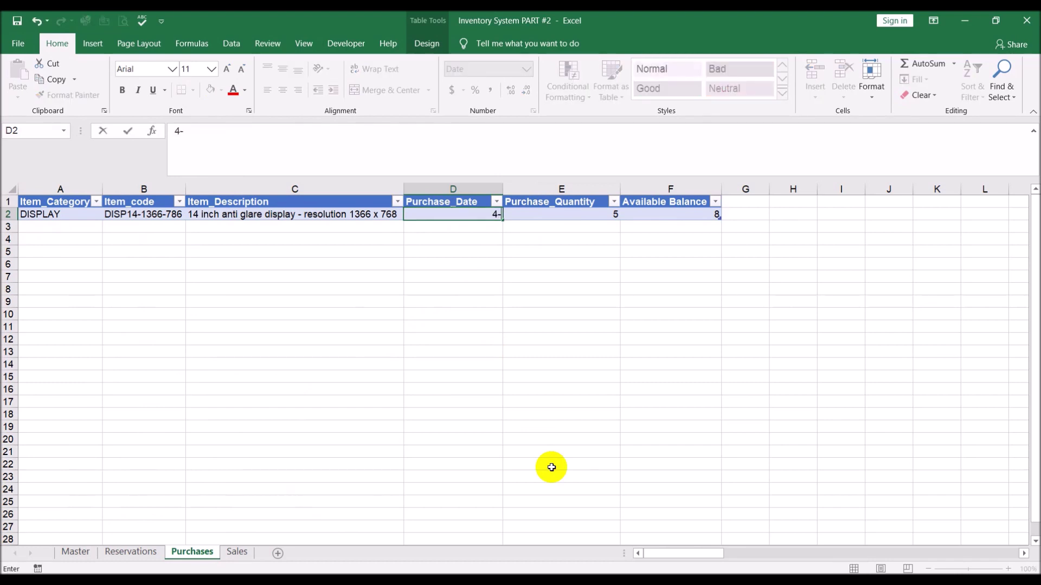
pyautogui.write('jan')
pyautogui.press('Tab')
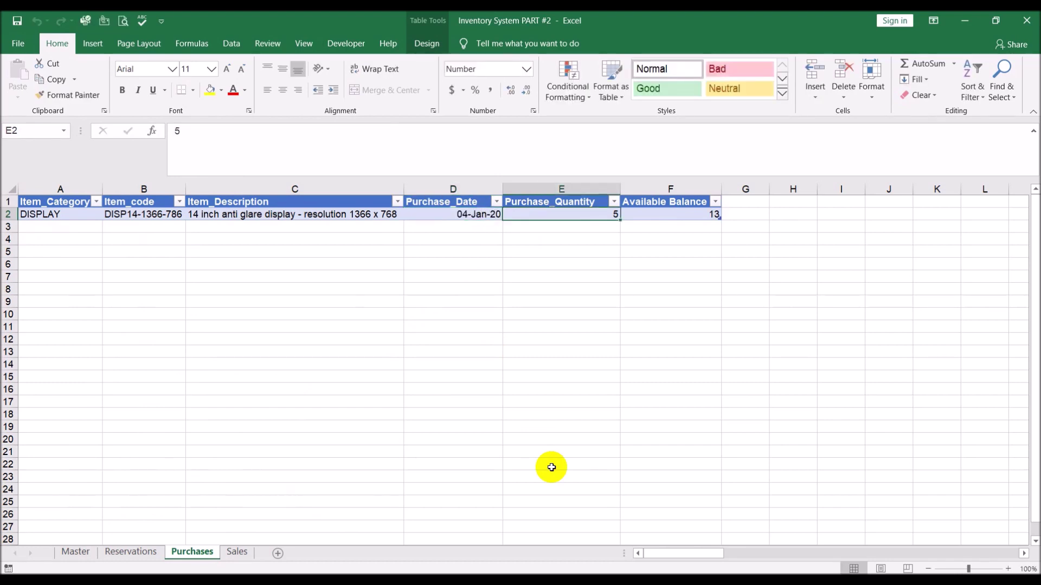
pyautogui.write('15')
pyautogui.press('Return')
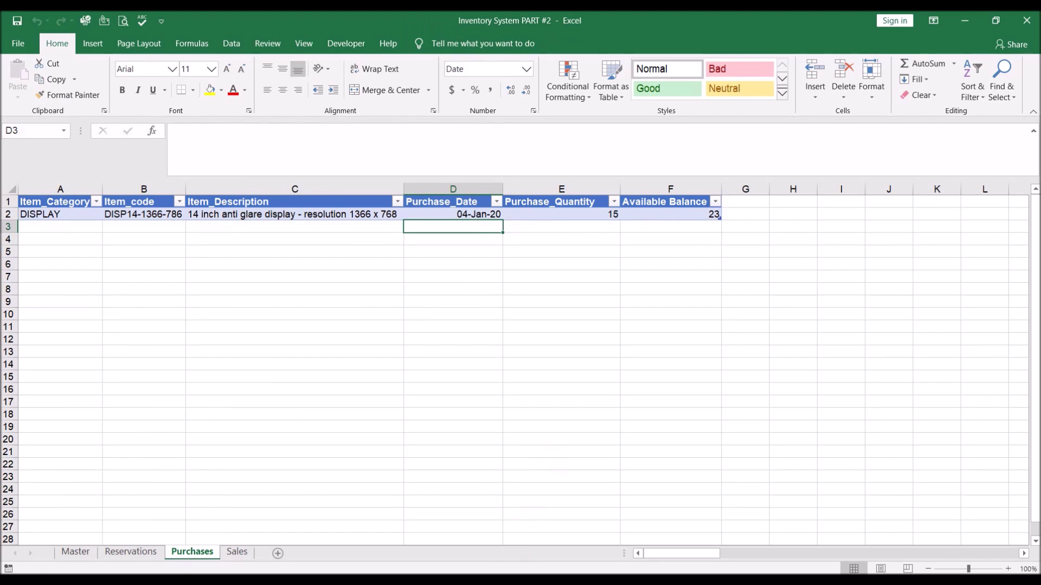
# Step: Review the Available Balance values on Reservations and the Opening Balance of DISP14-1366-786 on the Master sheet
pyautogui.click(131, 552)
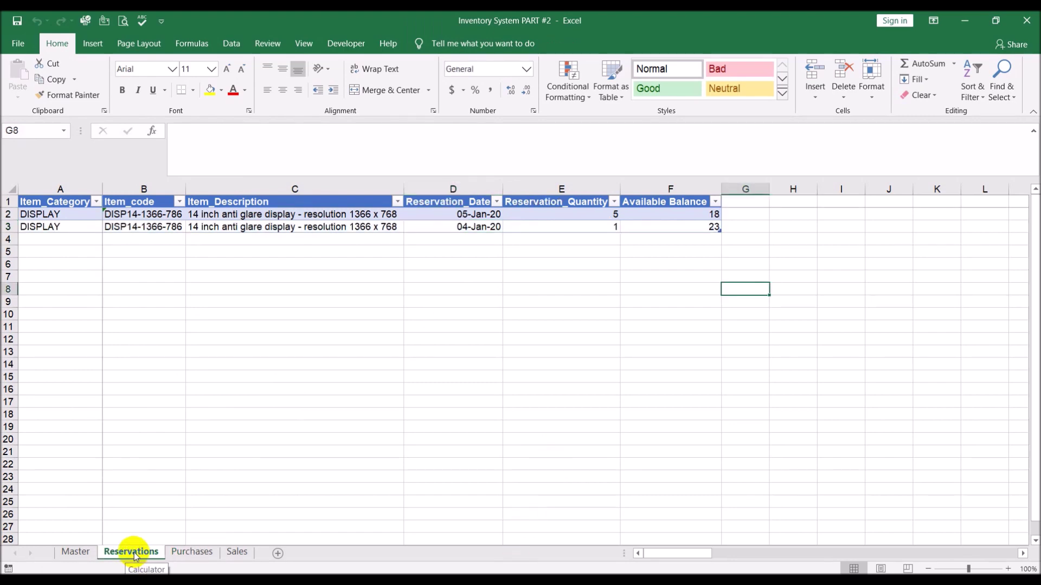
pyautogui.click(437, 350)
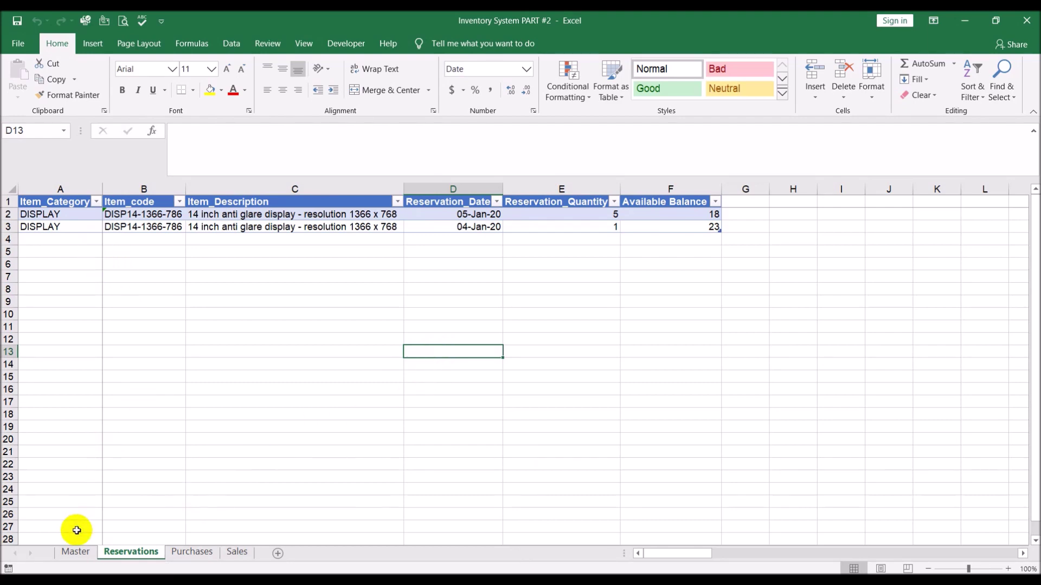
pyautogui.click(76, 552)
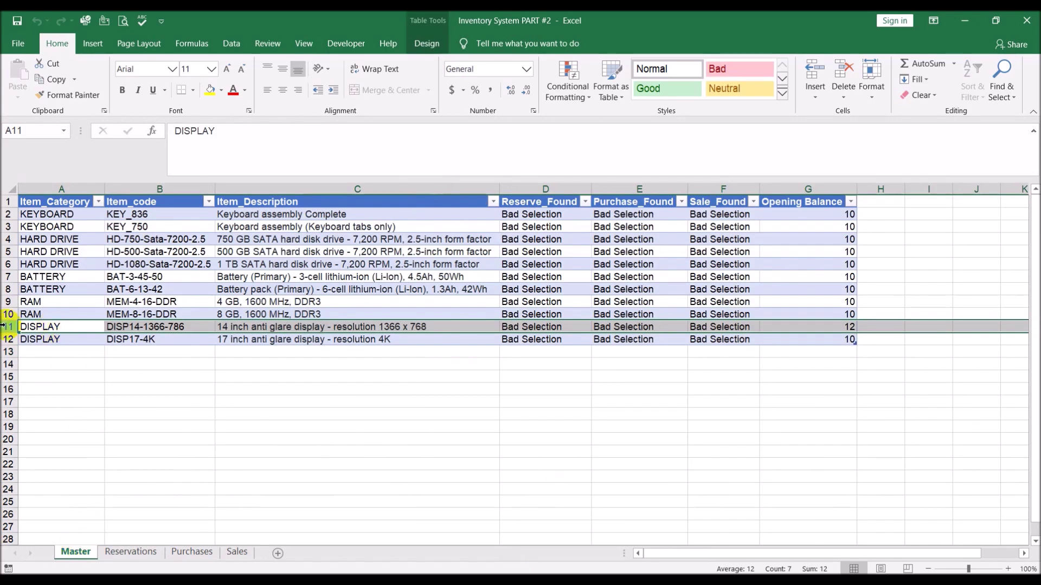
pyautogui.click(819, 325)
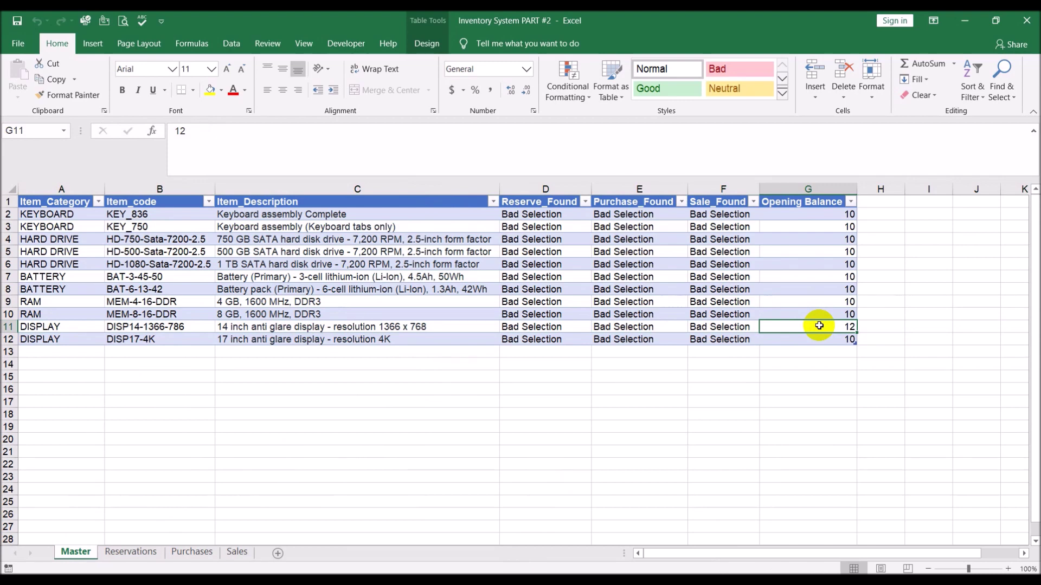
# Step: Review the DISP14-1366-786 entries on the Reservations, Purchases and Sales sheets
pyautogui.click(123, 552)
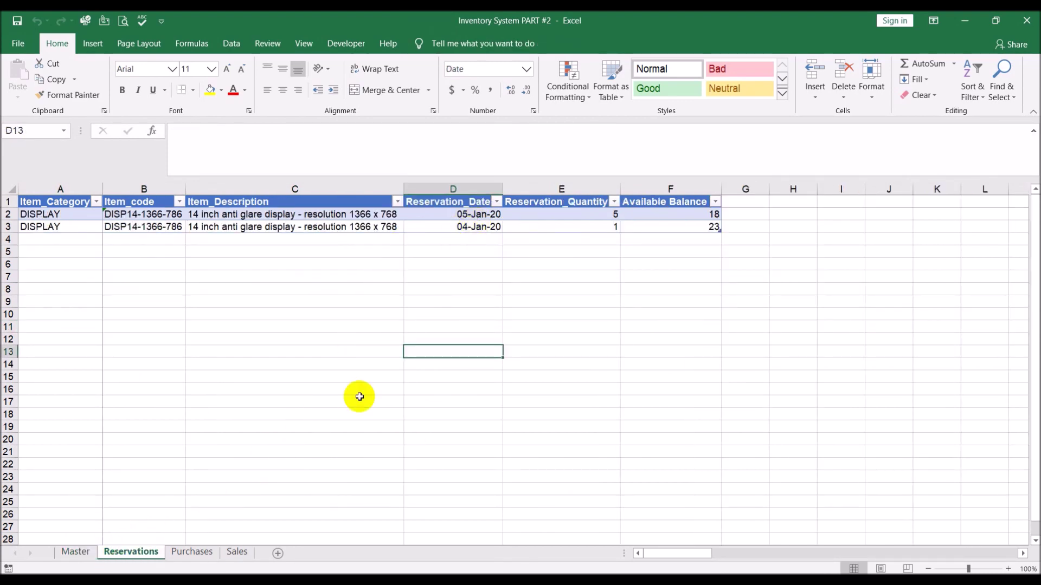
pyautogui.click(202, 556)
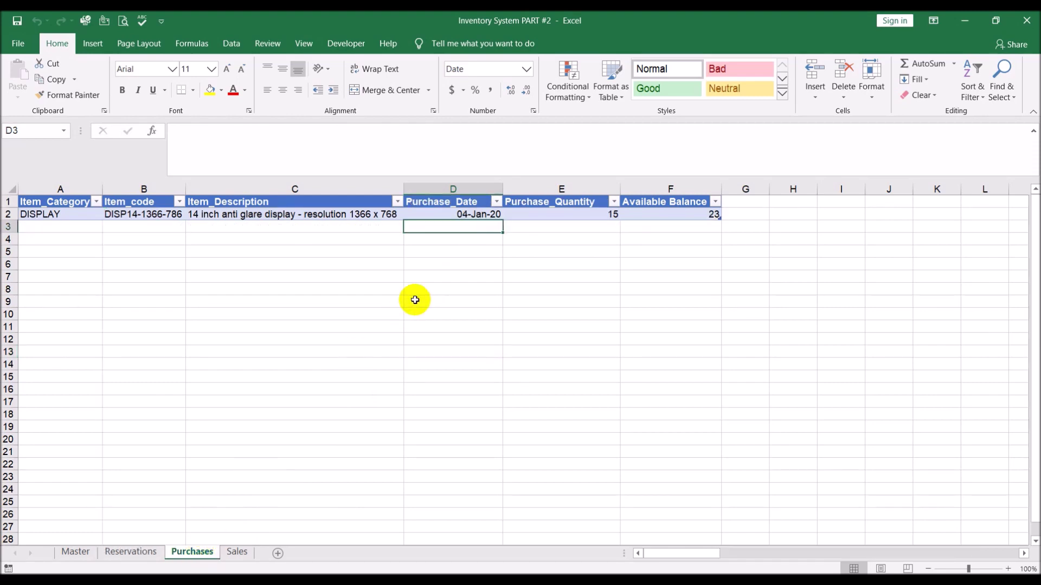
pyautogui.click(534, 213)
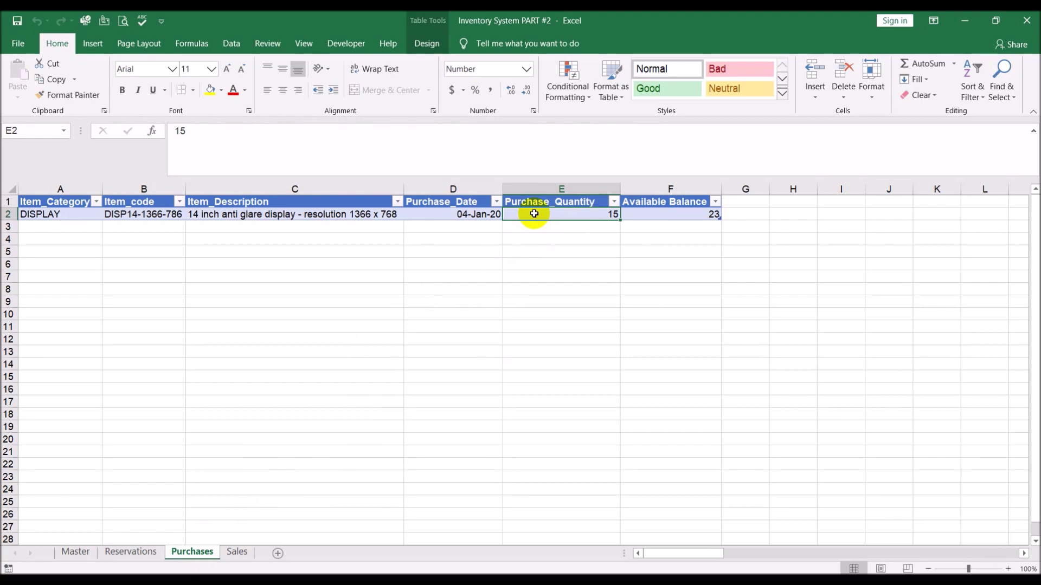
pyautogui.click(236, 551)
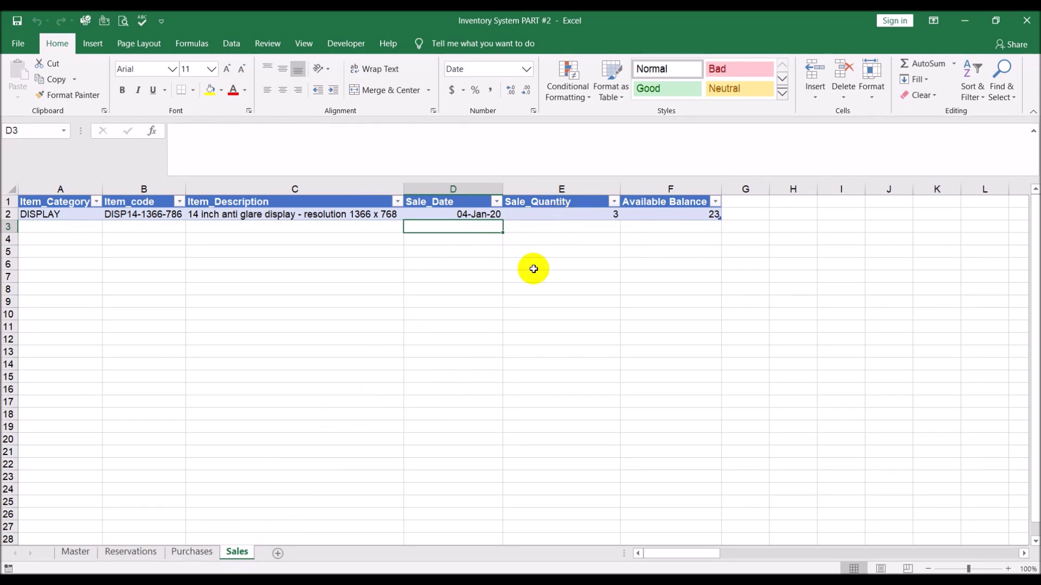
# Step: Delete the table row dated 04-Jan-20 with quantity 1 from the Reservations sheet
pyautogui.click(149, 553)
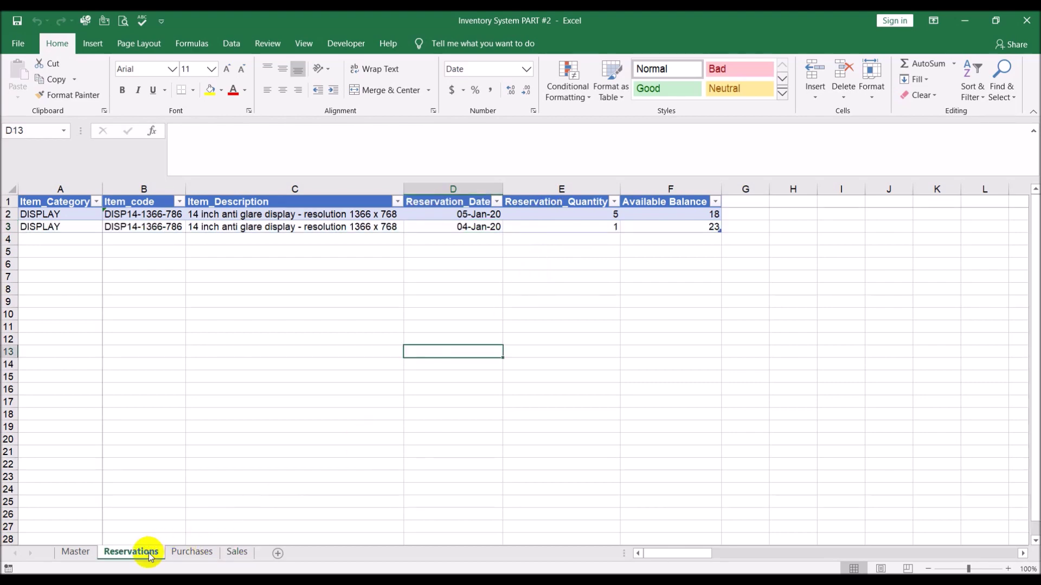
pyautogui.click(559, 227)
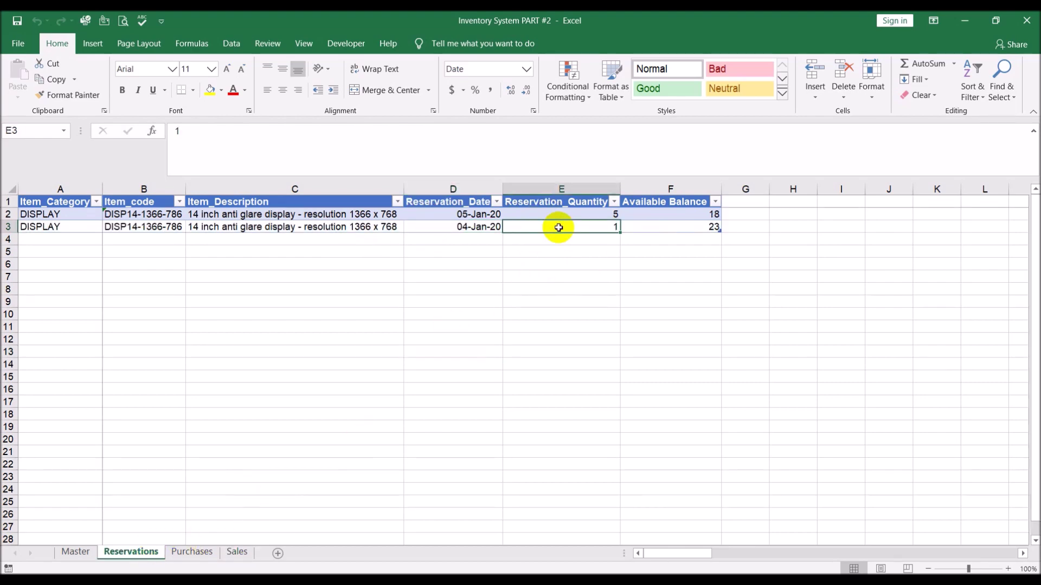
pyautogui.click(462, 226)
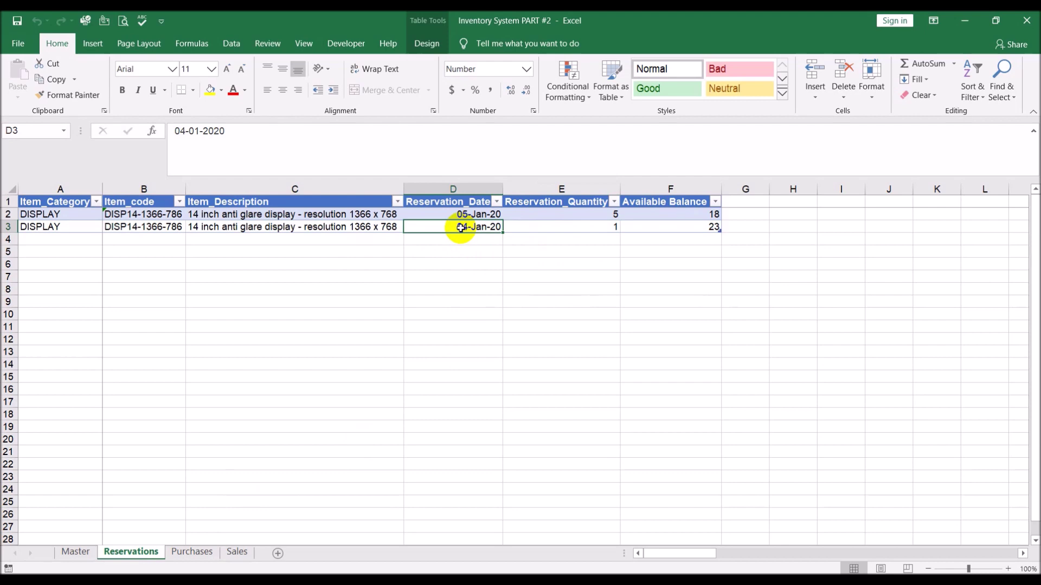
pyautogui.rightClick(357, 231)
pyautogui.moveTo(400, 378)
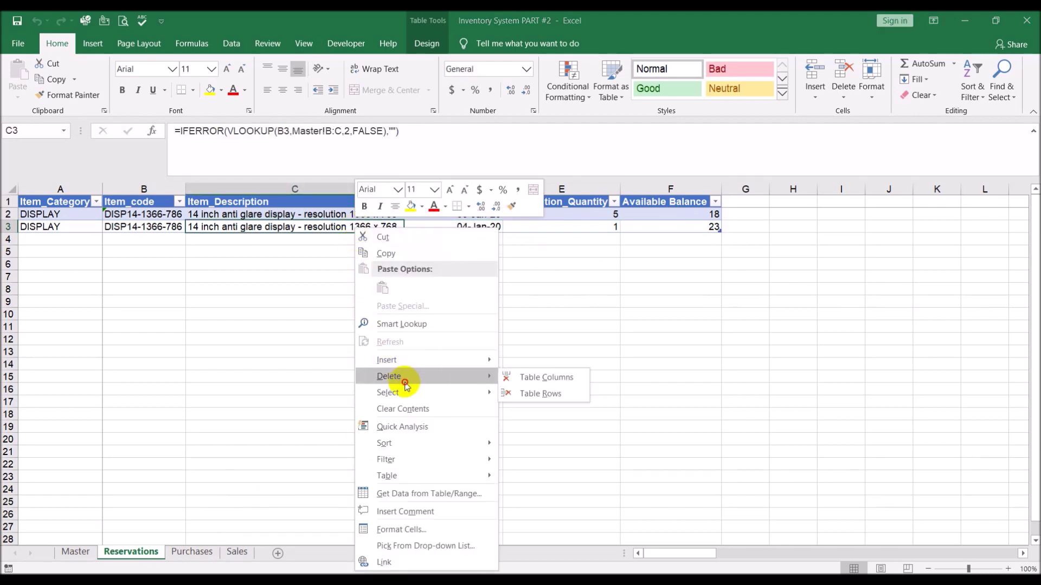
pyautogui.click(532, 392)
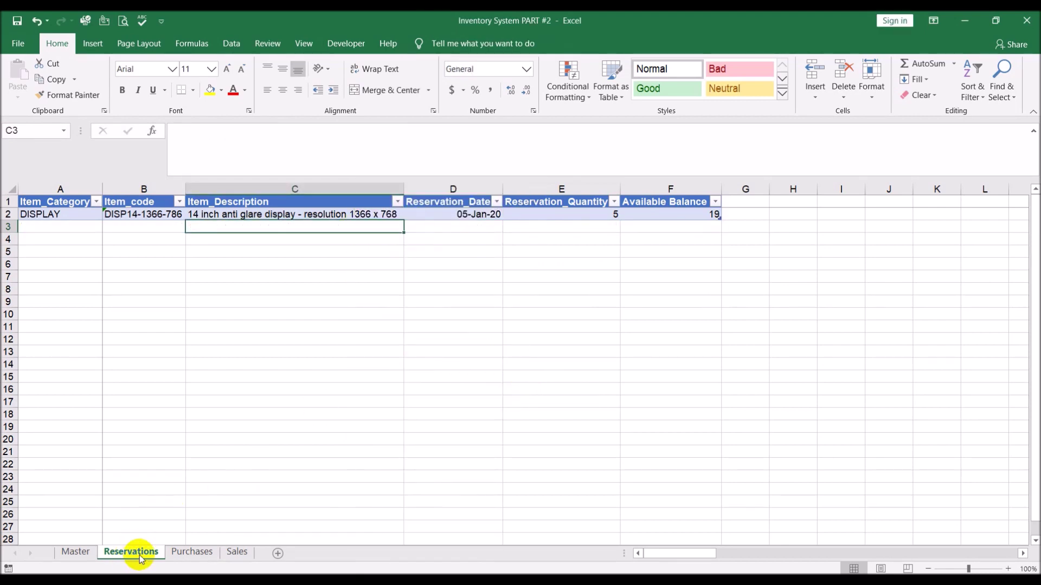
# Step: Compare DISP14-1366-786 across the Master, Purchases and Sales sheets with the Available Balance formula in F2 of Reservations
pyautogui.click(76, 552)
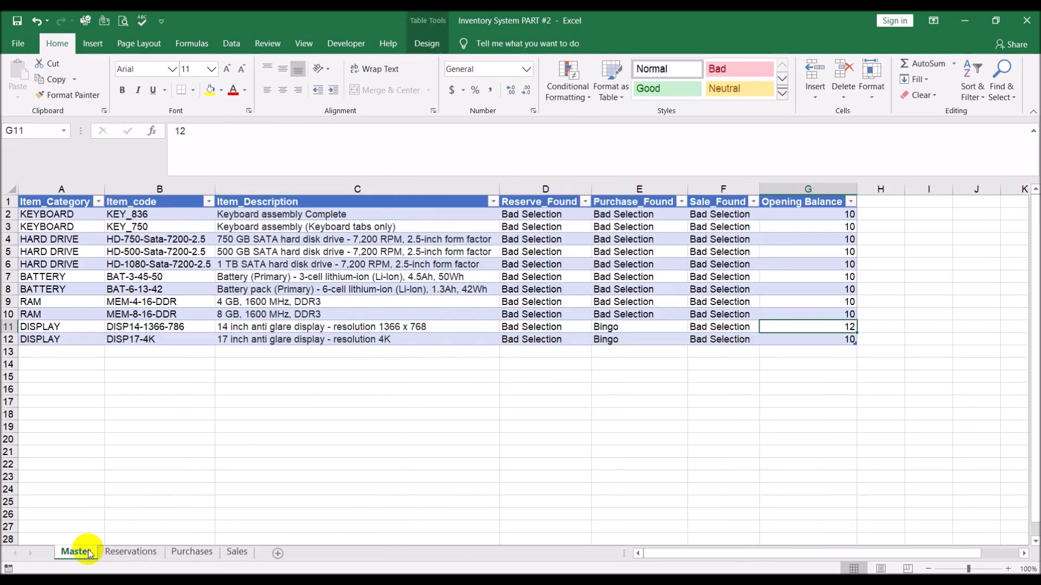
pyautogui.click(4, 327)
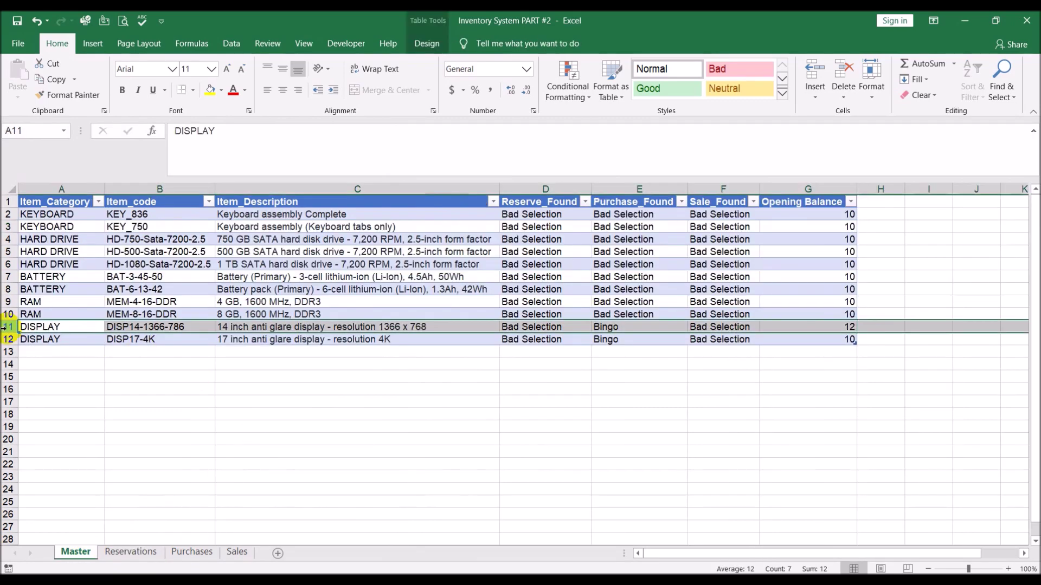
pyautogui.click(133, 552)
pyautogui.click(206, 552)
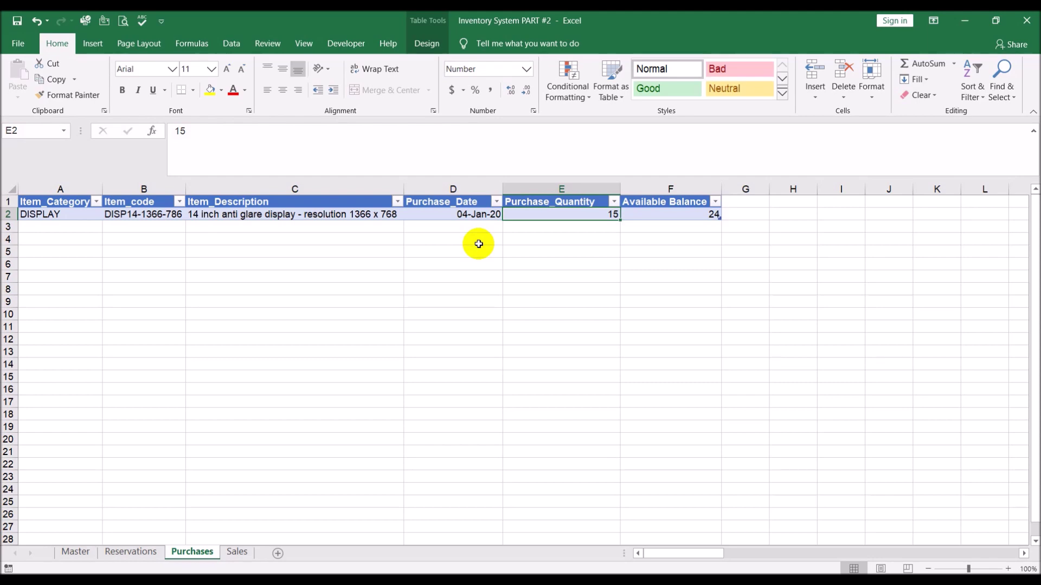
pyautogui.click(232, 553)
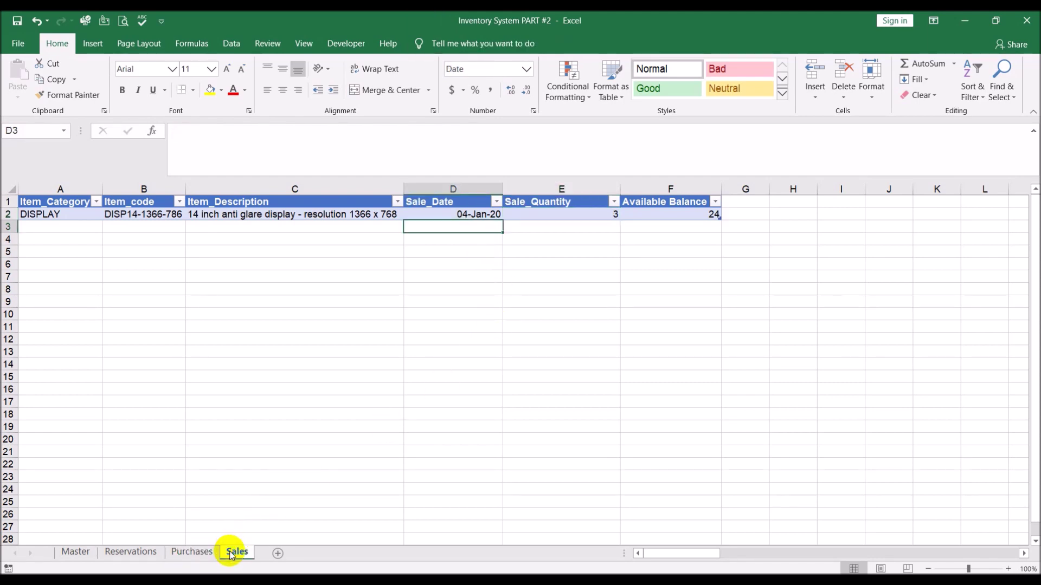
pyautogui.click(131, 552)
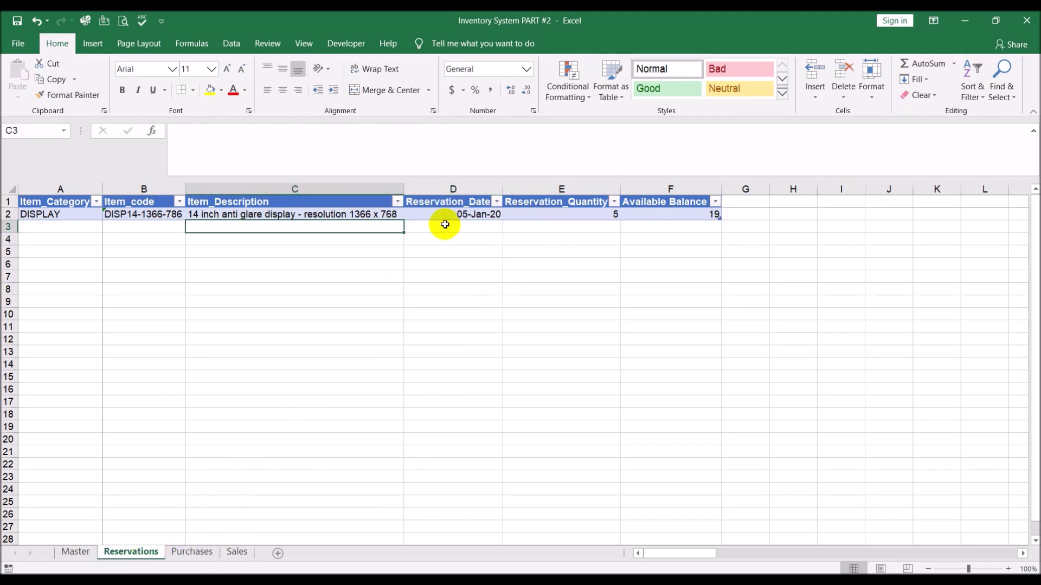
pyautogui.click(699, 212)
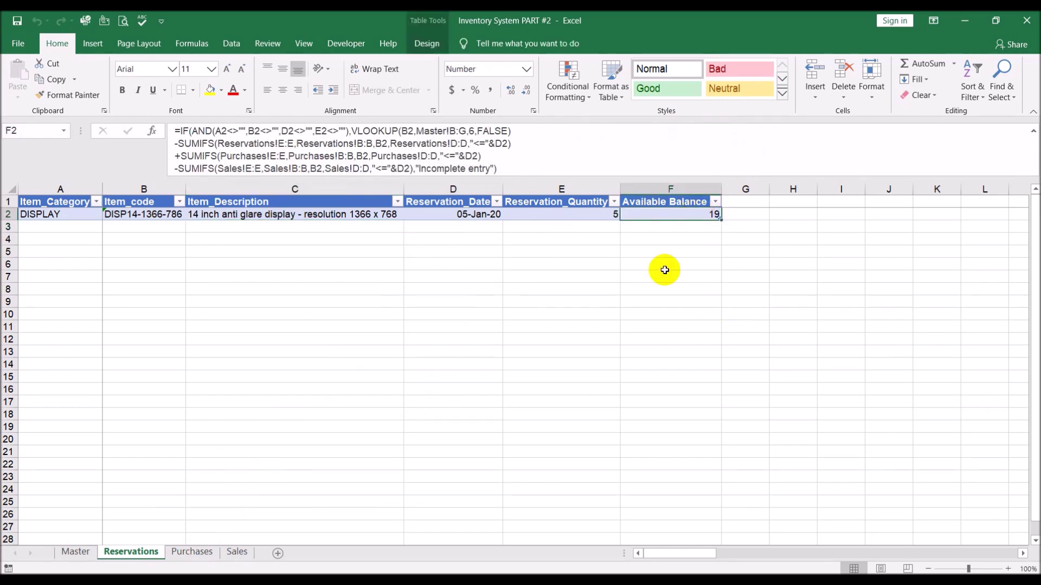
# Step: Shrink the formula bar to one line and add a new Reservations row with category DISPLAY and item code DISP14-1366-786
pyautogui.moveTo(602, 179); pyautogui.dragTo(597, 124)
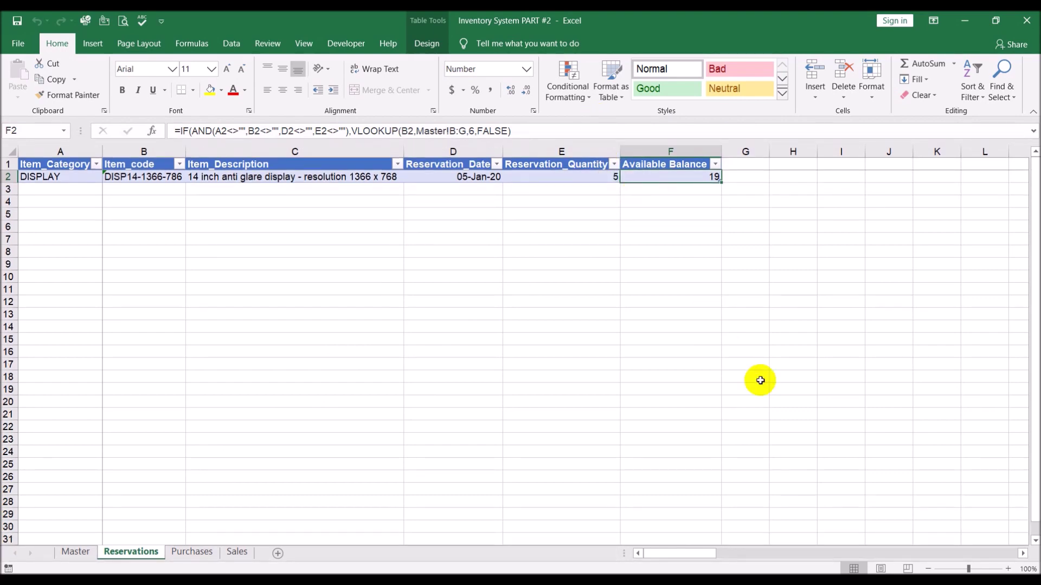
pyautogui.press('Tab')
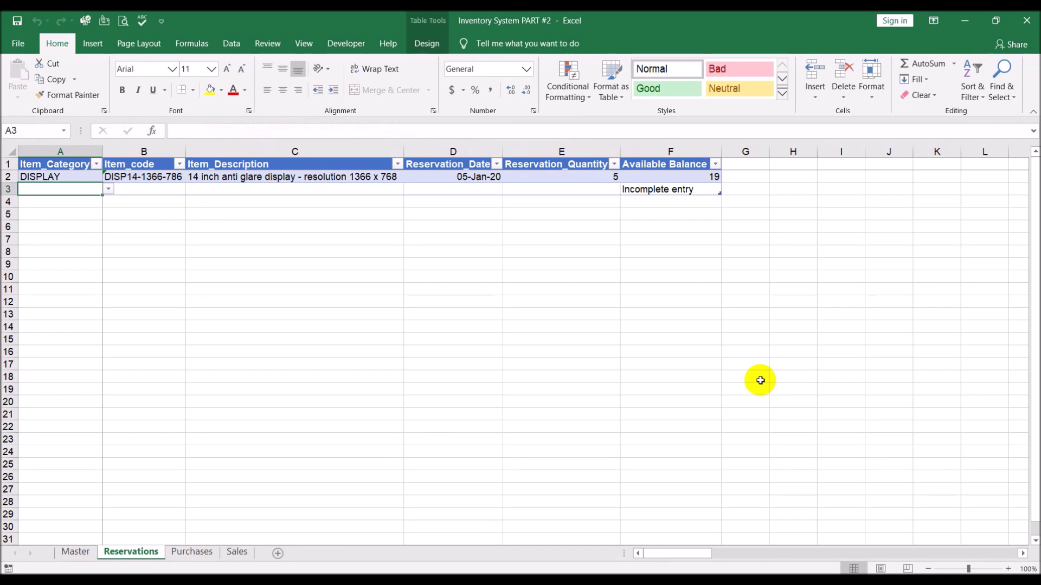
pyautogui.click(109, 189)
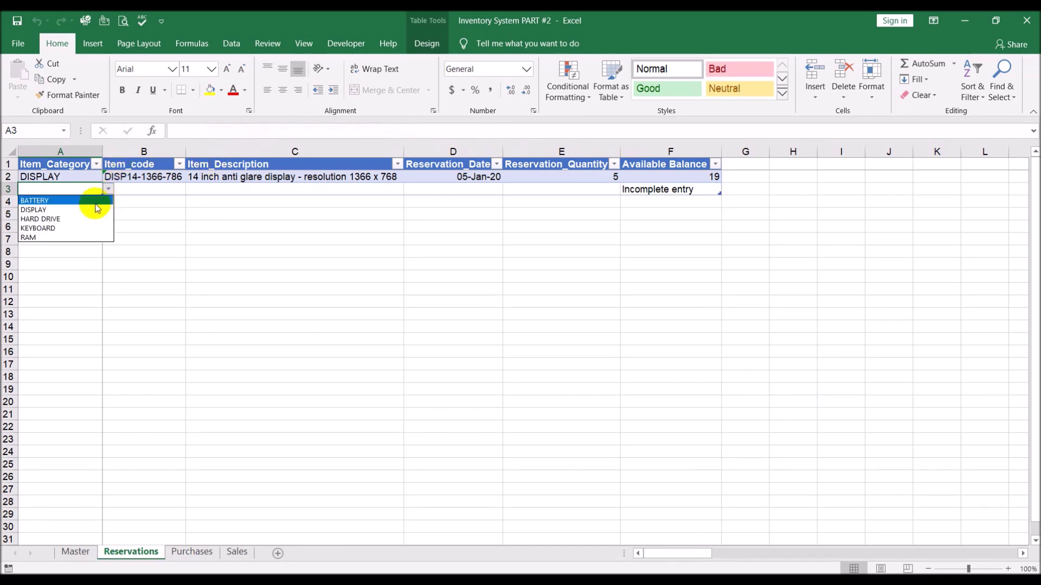
pyautogui.click(87, 210)
pyautogui.click(182, 190)
pyautogui.click(192, 189)
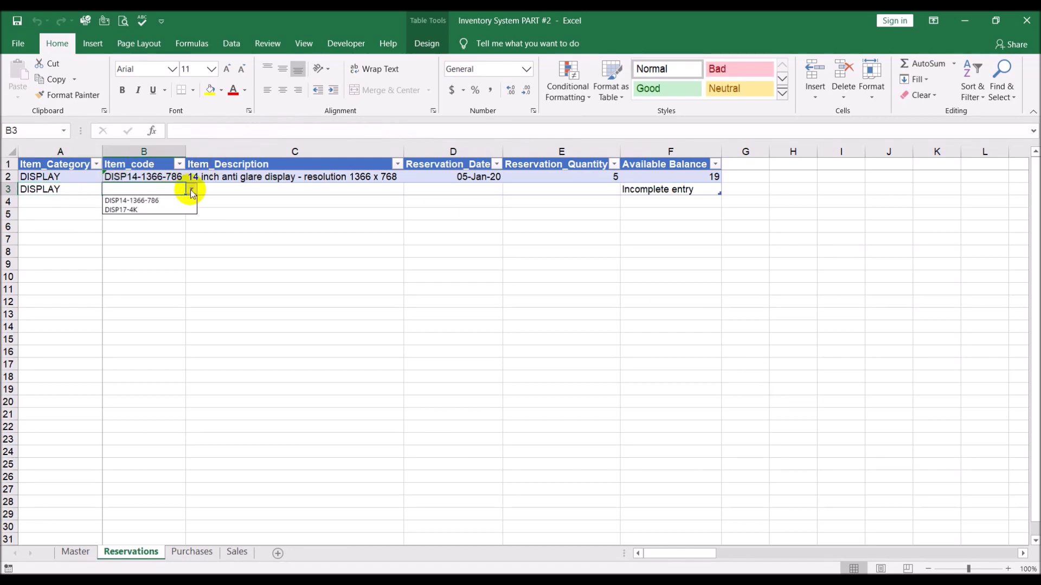
pyautogui.click(181, 201)
# Step: In row 3 of Reservations, set Reservation_Date to 4-jan and Reservation_Quantity to 6
pyautogui.click(453, 189)
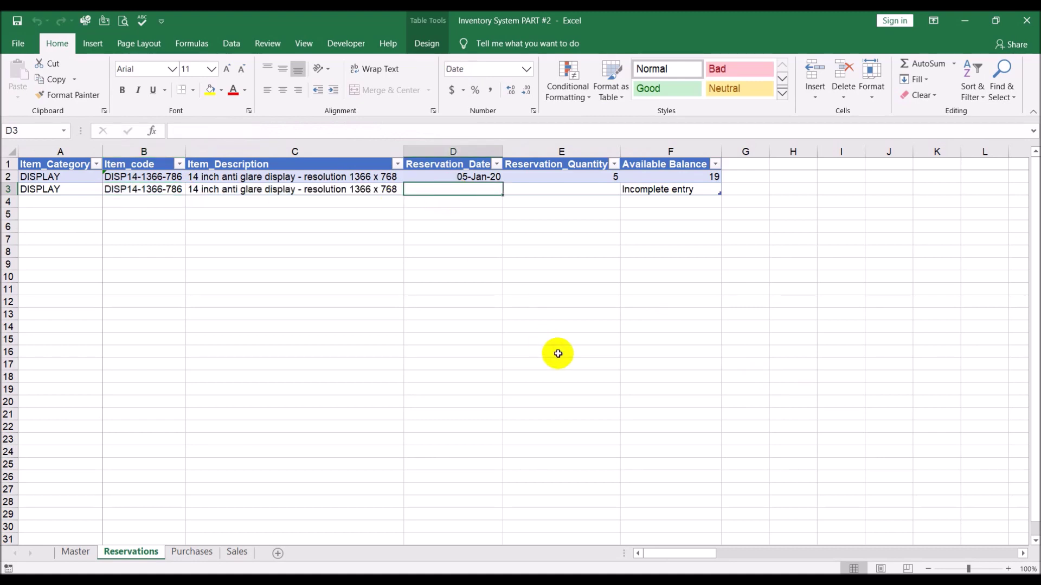
pyautogui.write('4')
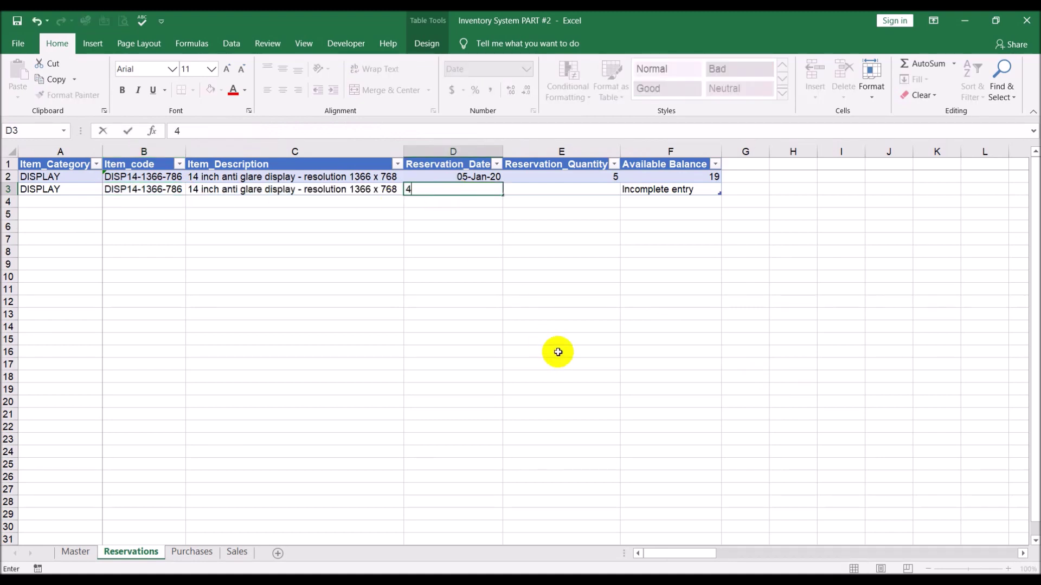
pyautogui.write('-jan')
pyautogui.press('Tab')
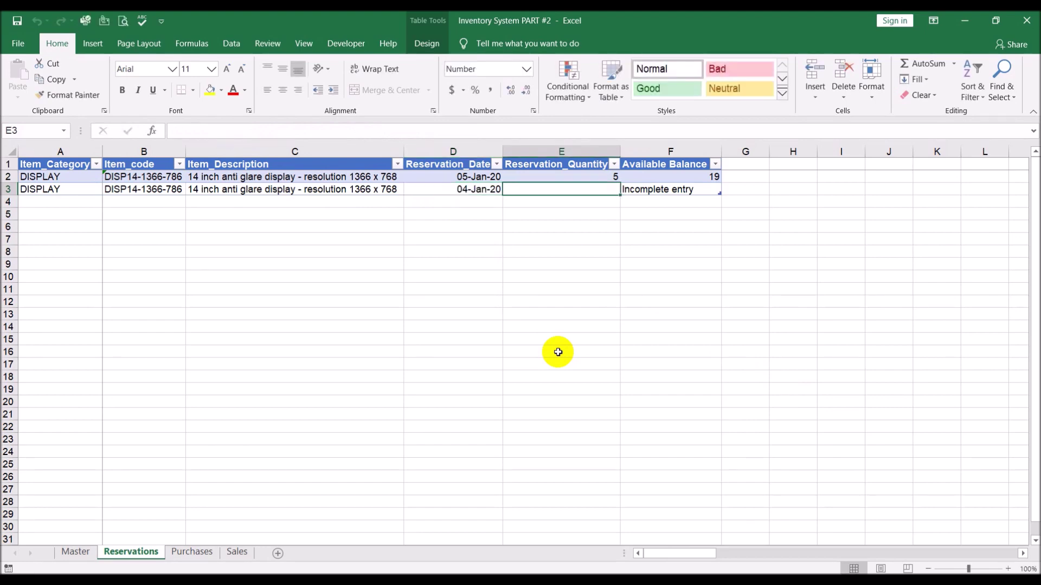
pyautogui.write('6')
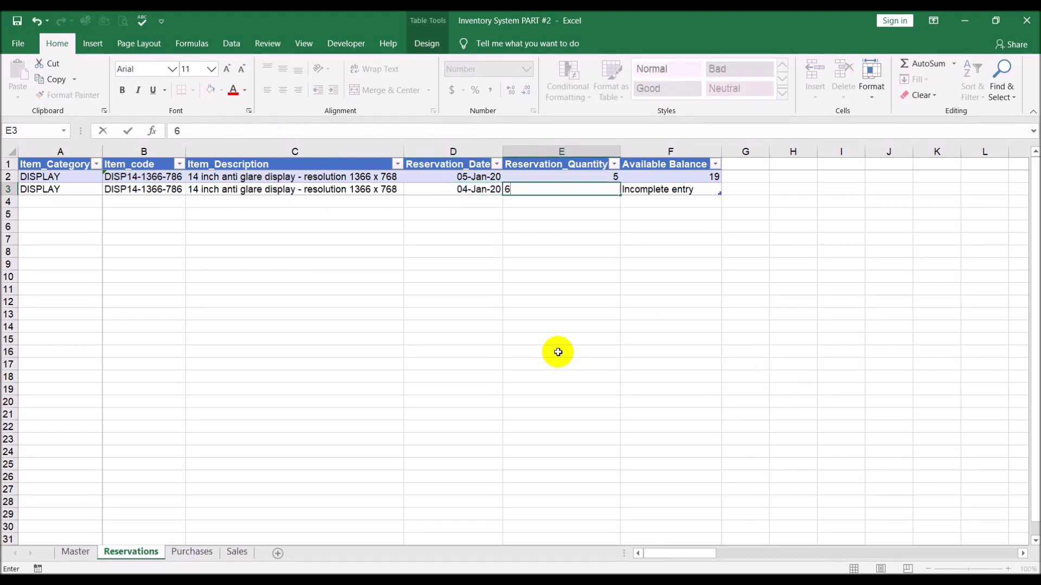
pyautogui.press('Return')
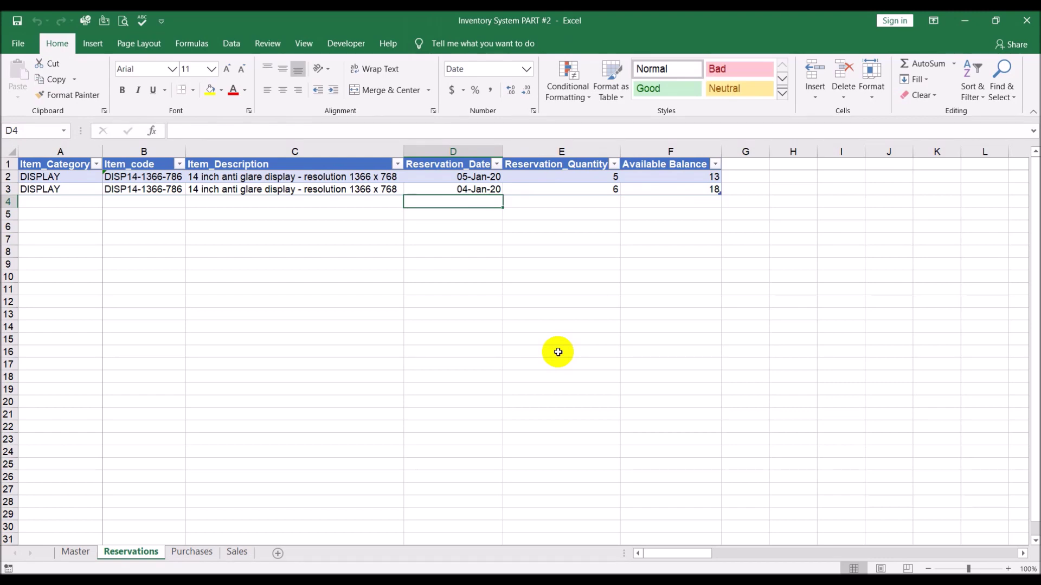
# Step: On Reservations, enter the Master opening balance 12 in I8 and the purchase quantity 15 in I9 as a manual check
pyautogui.click(75, 552)
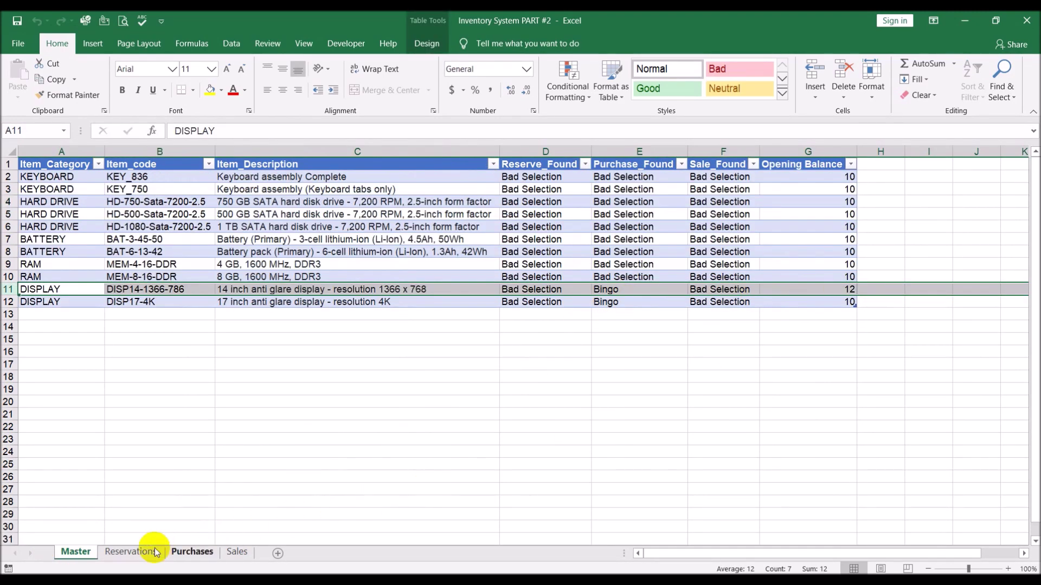
pyautogui.click(136, 556)
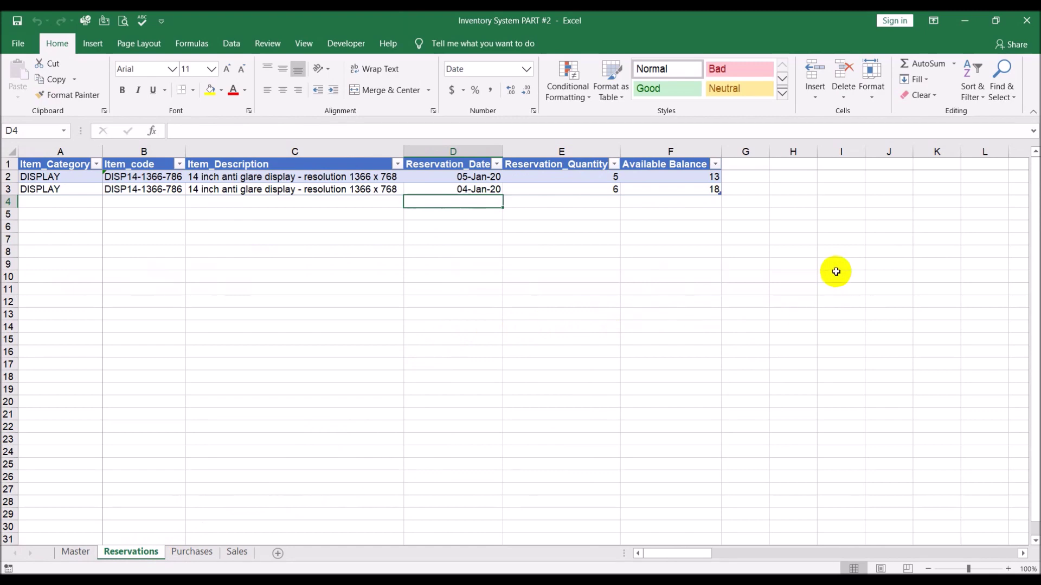
pyautogui.click(845, 249)
pyautogui.write('12')
pyautogui.press('Return')
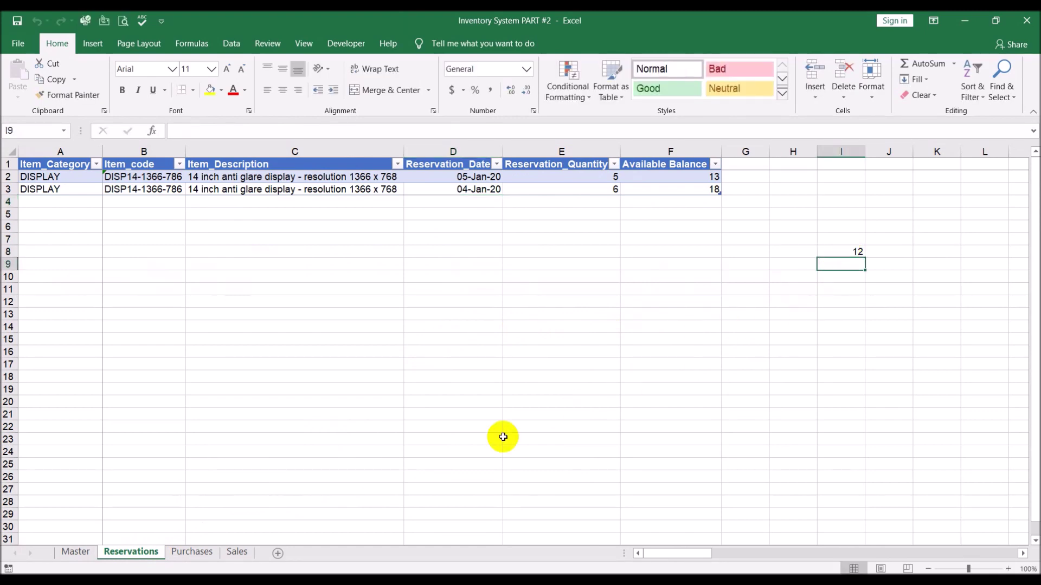
pyautogui.click(175, 551)
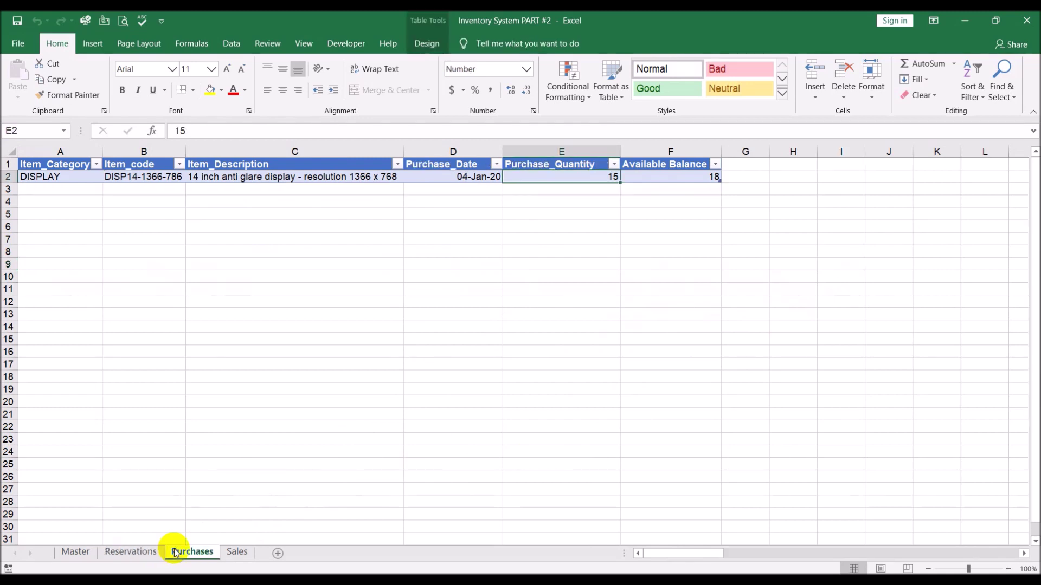
pyautogui.click(122, 550)
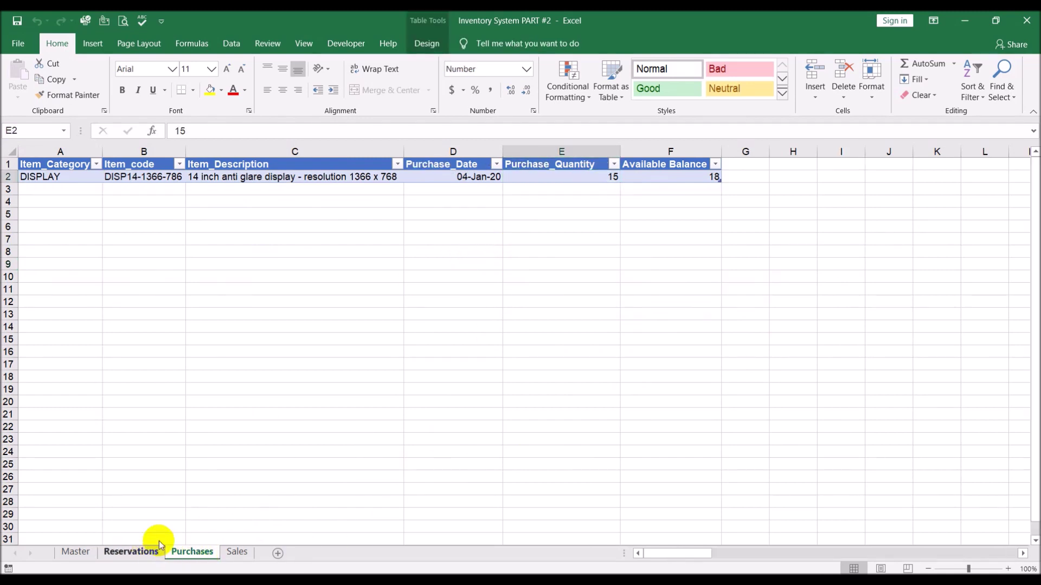
pyautogui.write('15')
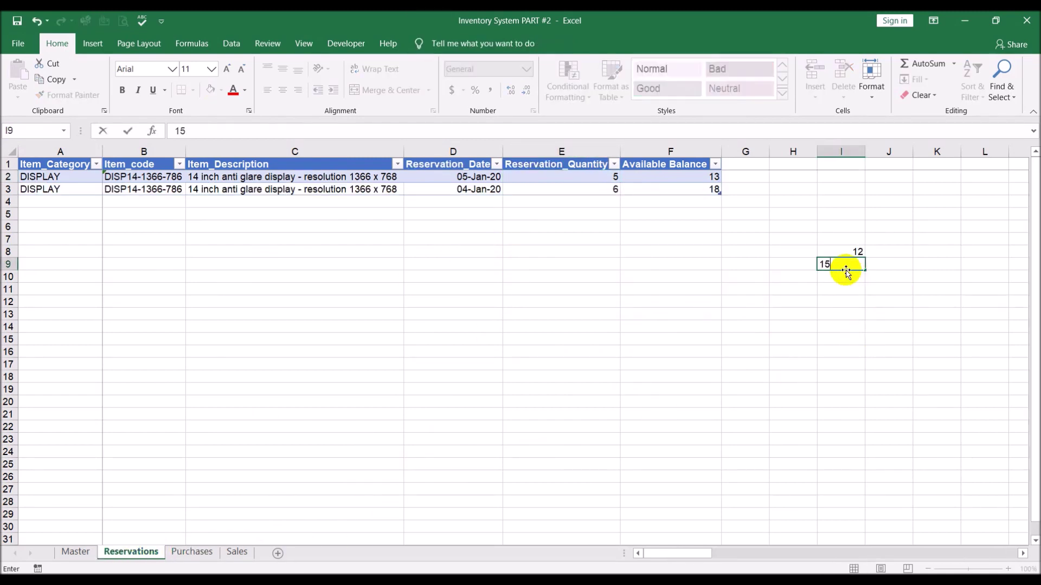
# Step: Add the opening balance and the purchase quantity in J9 with the formula =I9+I8
pyautogui.click(889, 265)
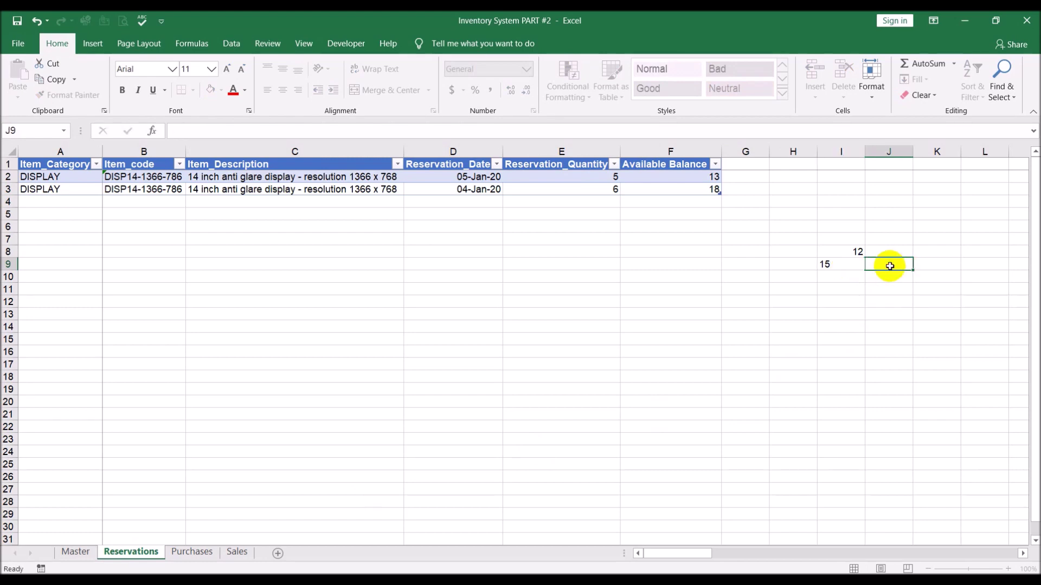
pyautogui.write('=I9+')
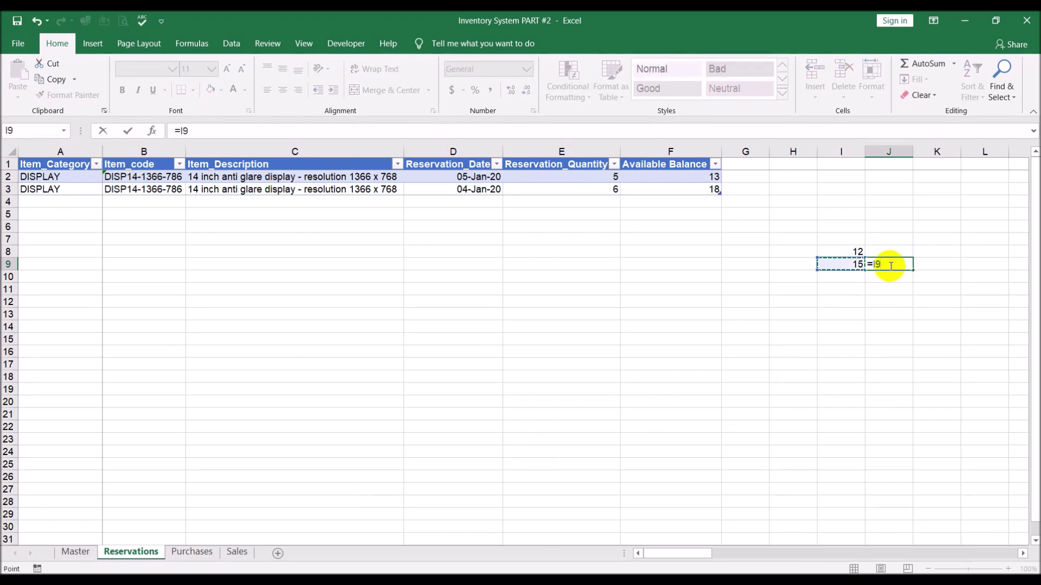
pyautogui.click(839, 251)
pyautogui.press('Return')
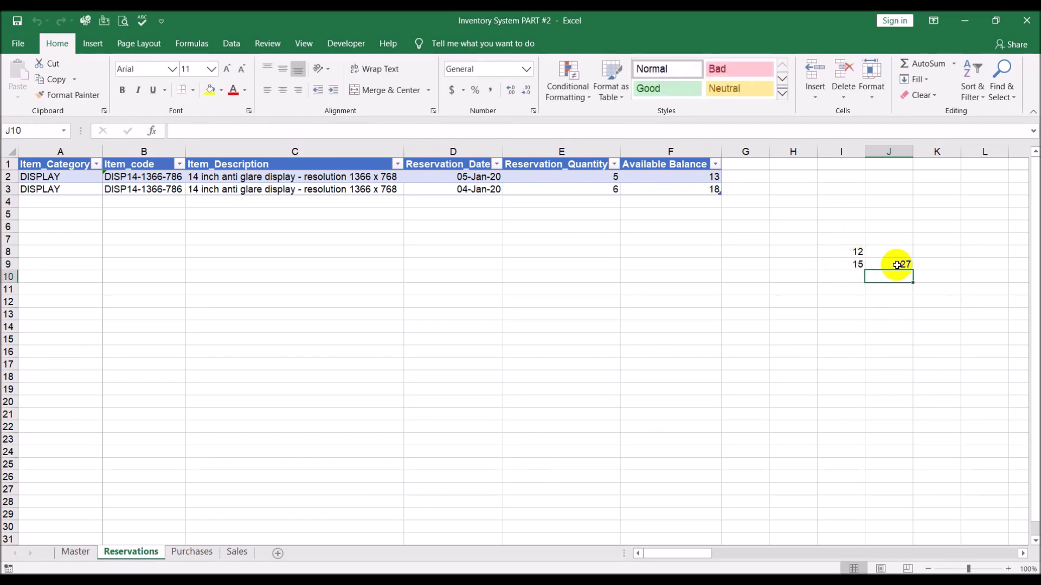
# Step: Check the sale quantity on the Sales sheet and enter it as -3 in I10 of Reservations
pyautogui.click(233, 552)
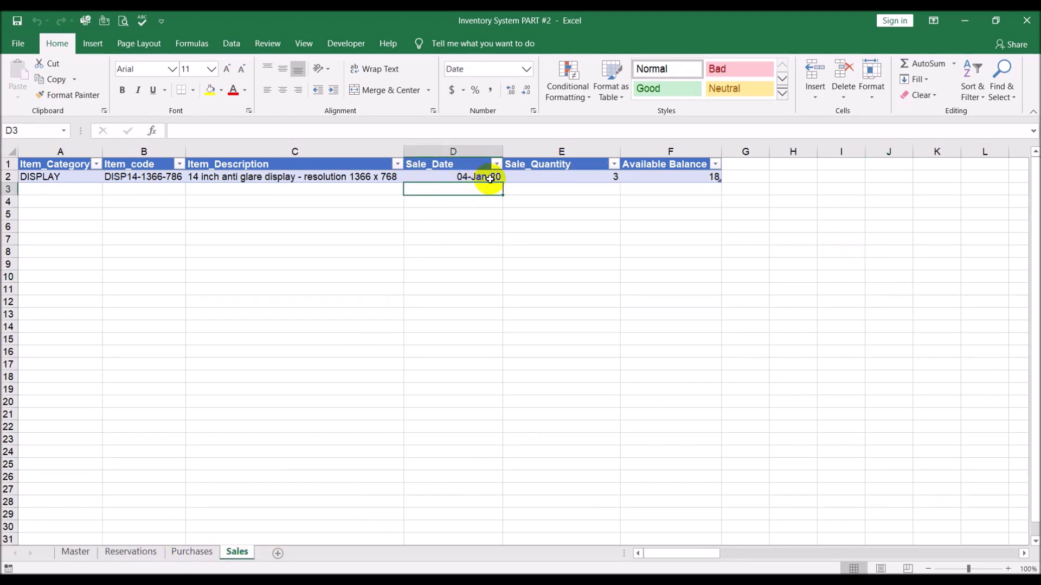
pyautogui.click(142, 552)
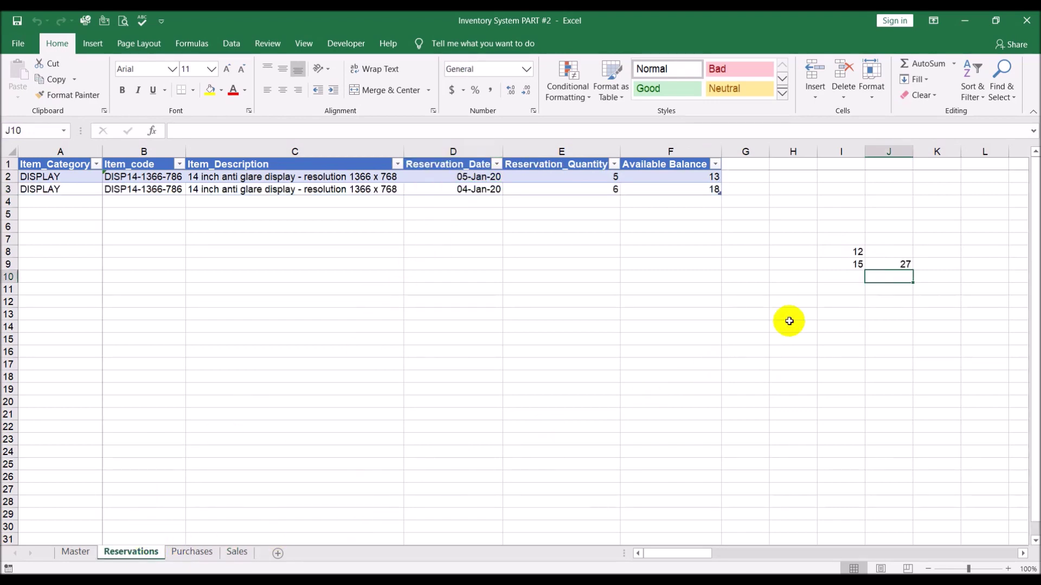
pyautogui.press('Left')
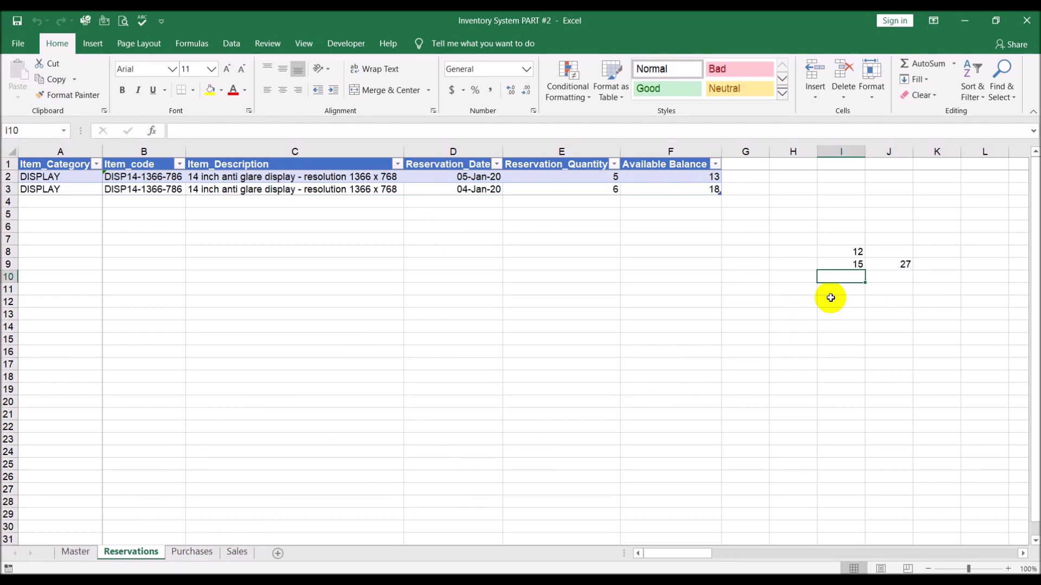
pyautogui.write('-3')
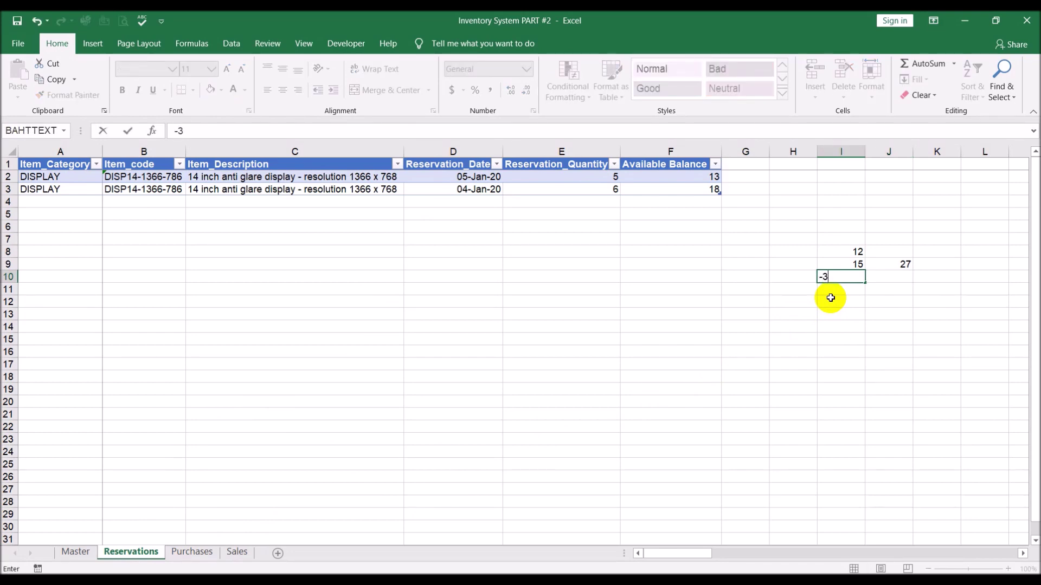
pyautogui.press('Right')
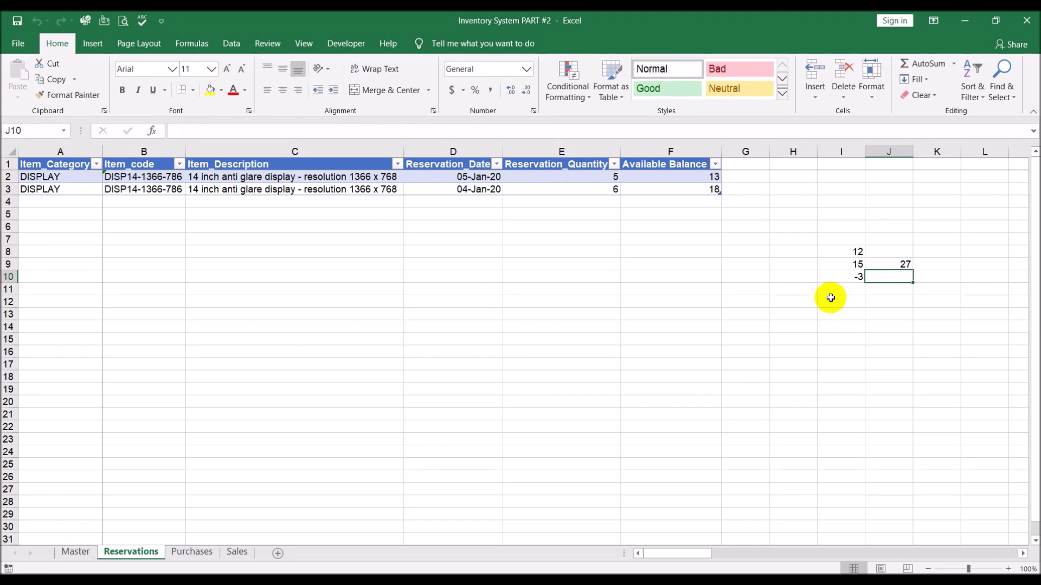
# Step: Calculate the balance after the sale in J10 with the formula =J9+I10
pyautogui.write('=')
pyautogui.press('Up')
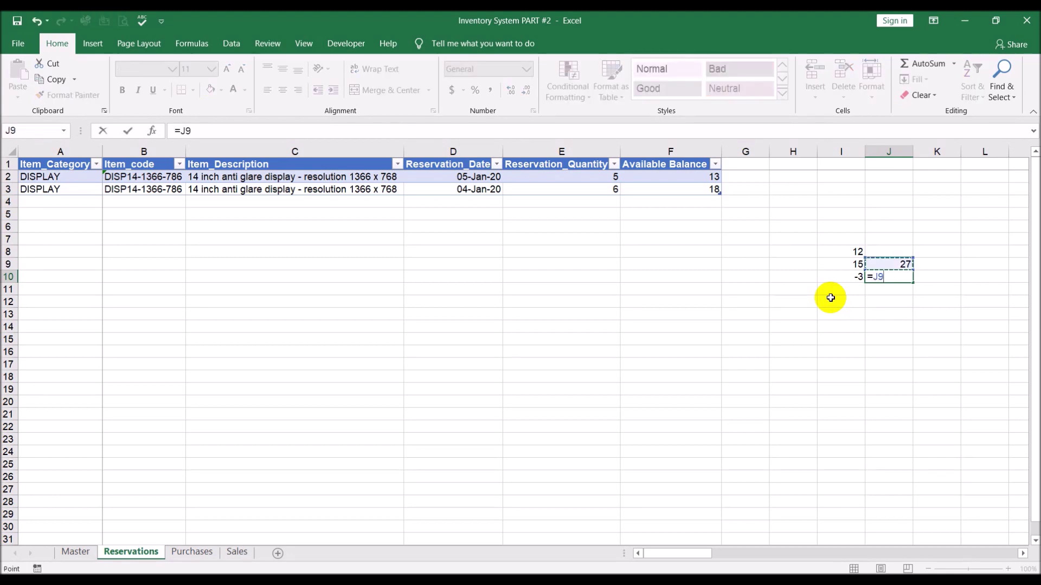
pyautogui.write('+')
pyautogui.press('Left')
pyautogui.press('Return')
# Step: Enter the 04-Jan reservation as -6 in I11 and calculate its running balance in J11 with =J10+I11
pyautogui.click(830, 297)
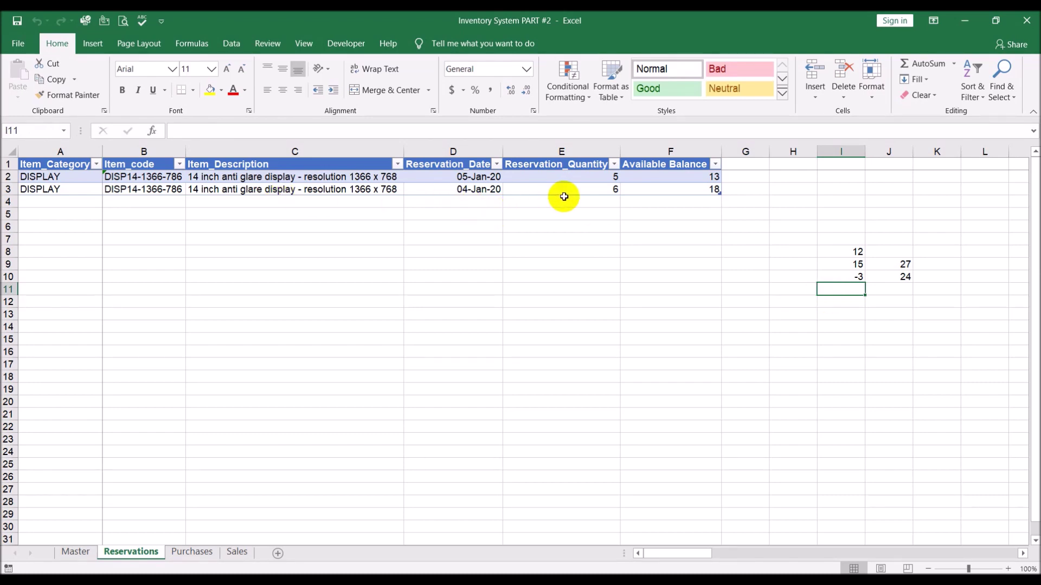
pyautogui.write('-6')
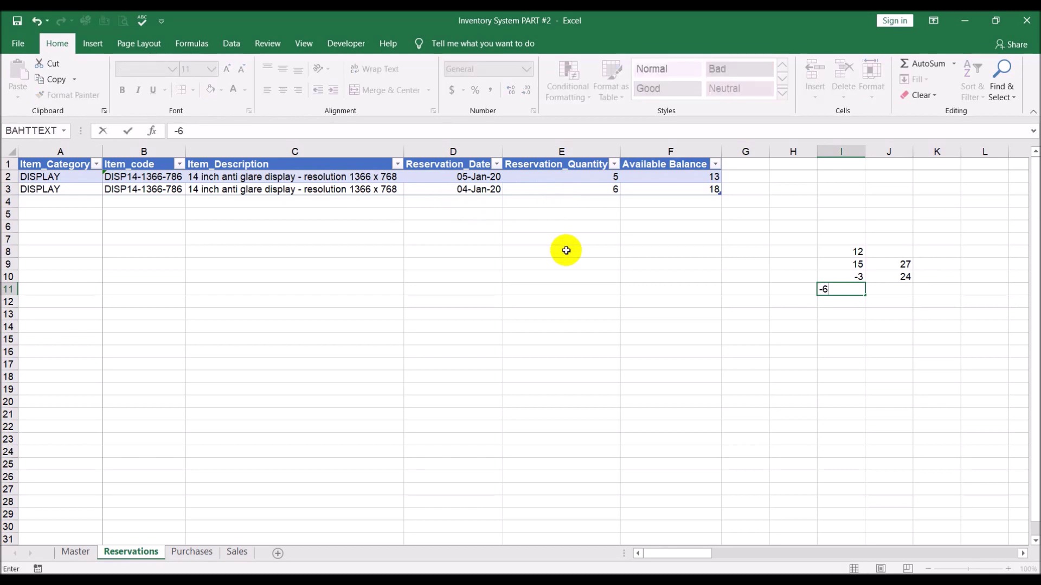
pyautogui.press('Tab')
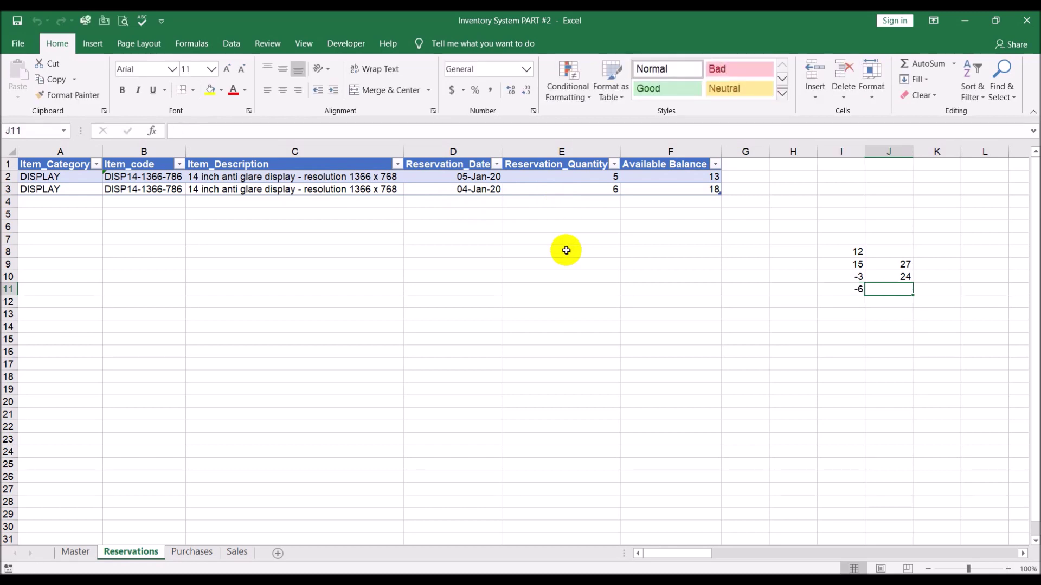
pyautogui.write('=')
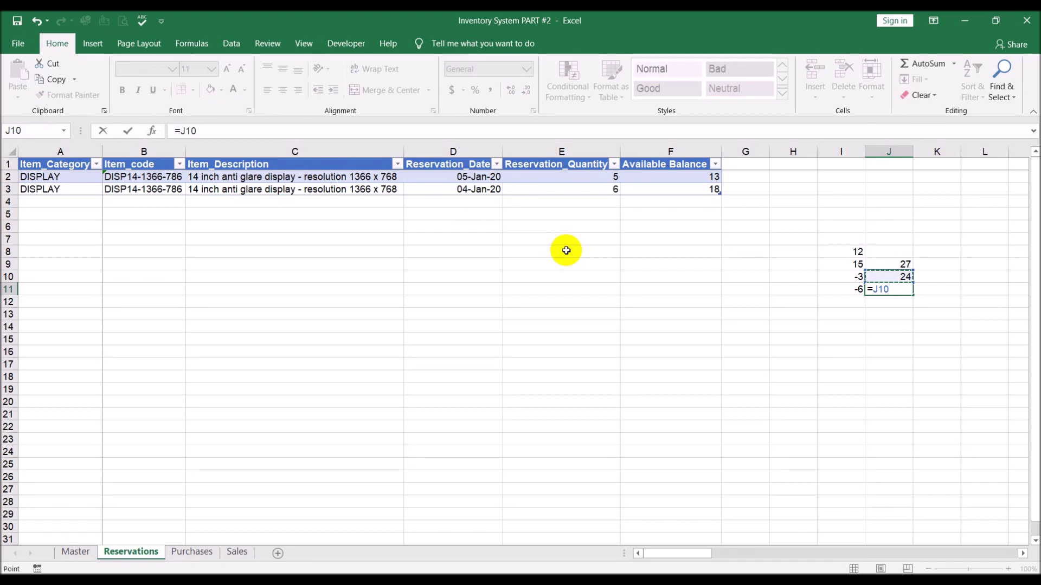
pyautogui.write('+')
pyautogui.press('Left')
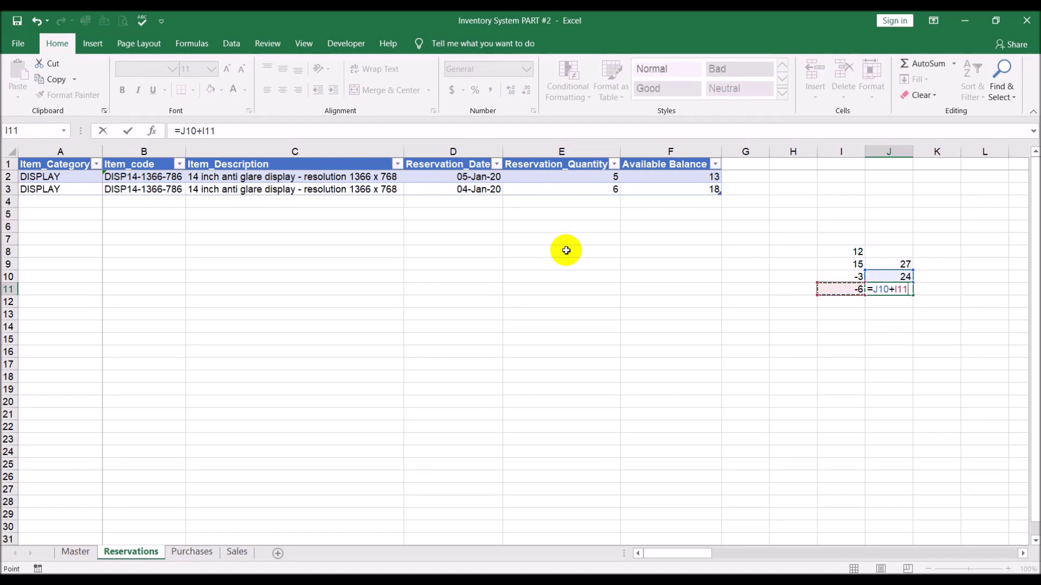
pyautogui.press('Return')
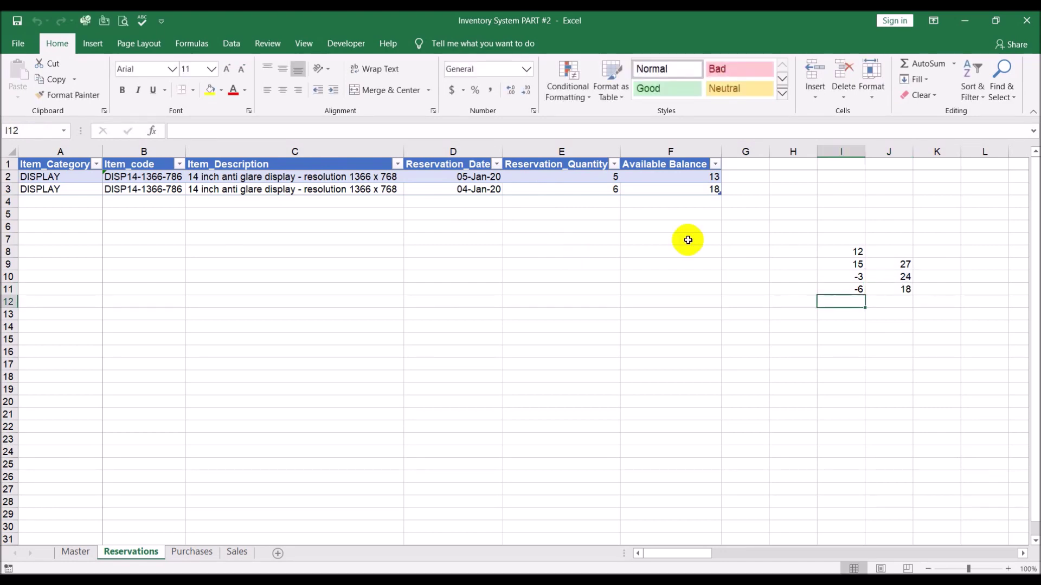
# Step: Enter the 05-Jan reservation as -5 in I12 and copy the running balance formula from J11 into J12
pyautogui.click(899, 288)
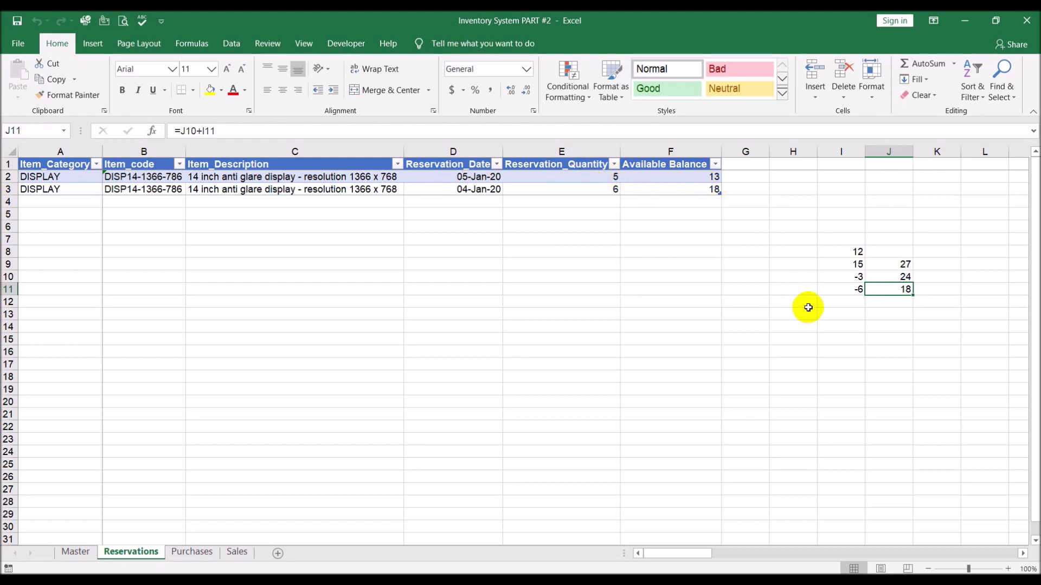
pyautogui.click(825, 301)
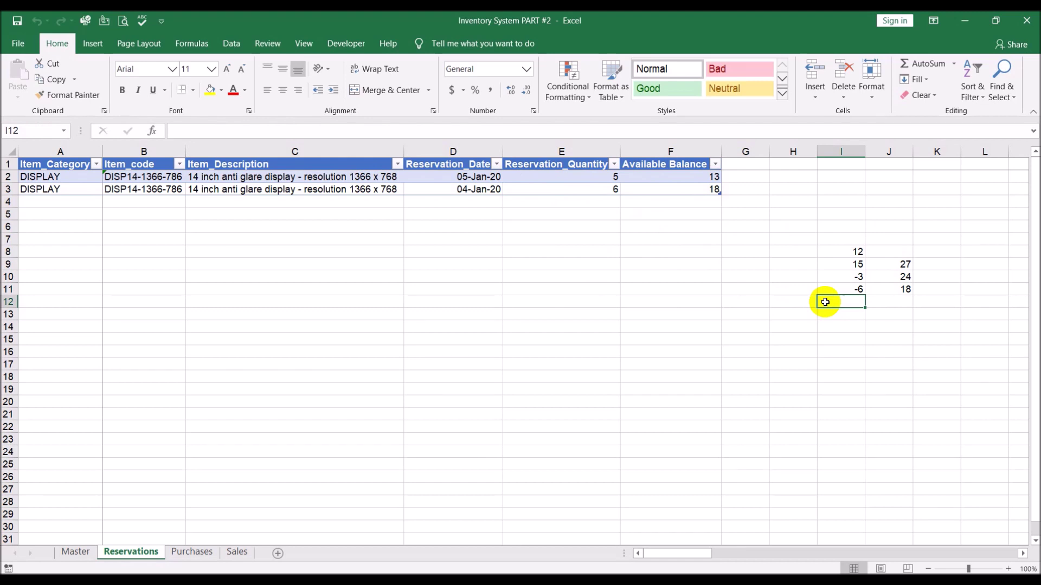
pyautogui.write('-5')
pyautogui.press('Tab')
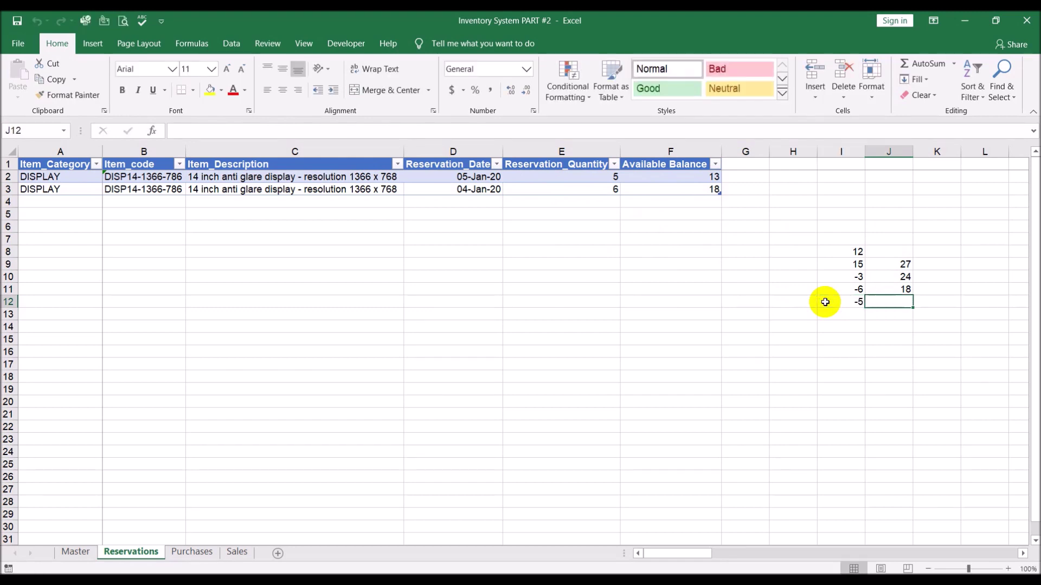
pyautogui.press('Up')
pyautogui.hotkey('ctrl', 'Down')
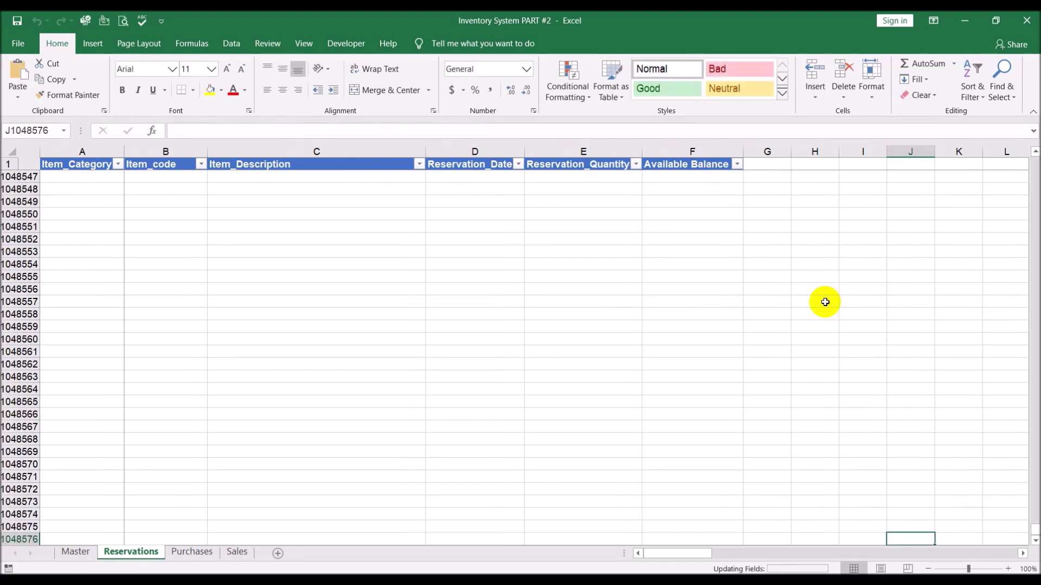
pyautogui.hotkey('ctrl', 'c')
pyautogui.hotkey('ctrl', 'Left')
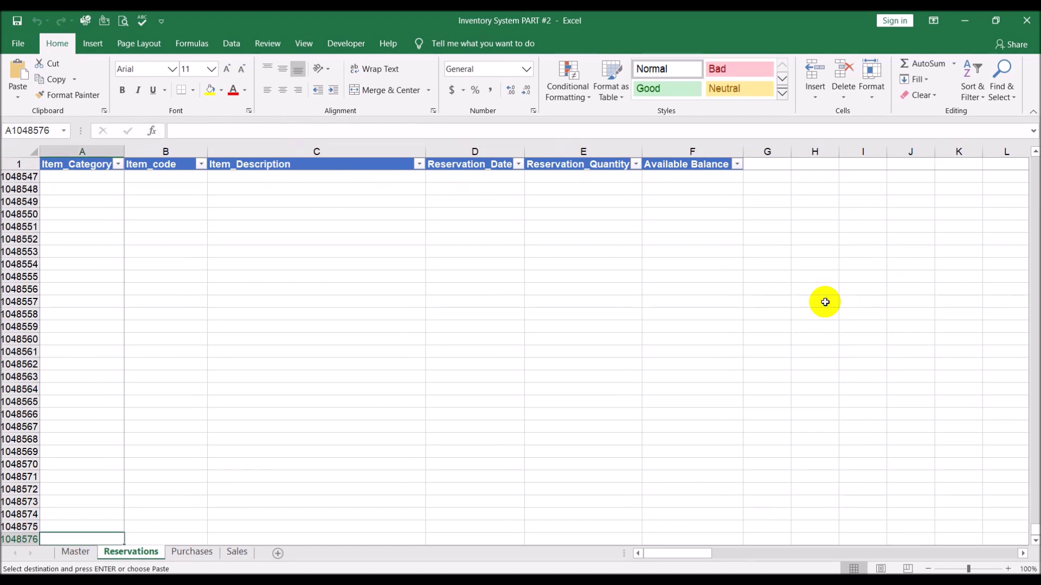
pyautogui.hotkey('ctrl', 'Up')
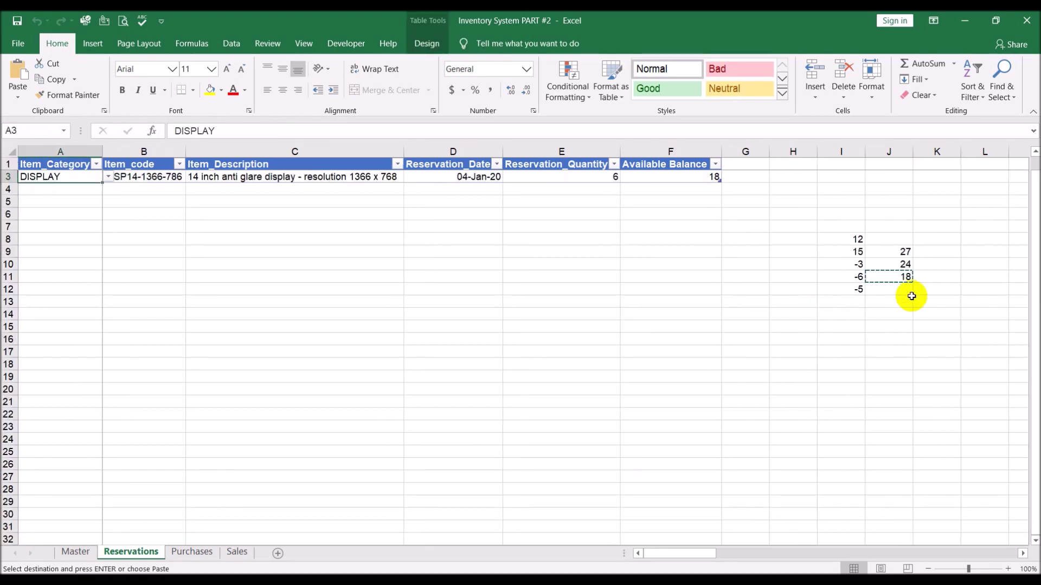
pyautogui.click(896, 288)
pyautogui.press('Return')
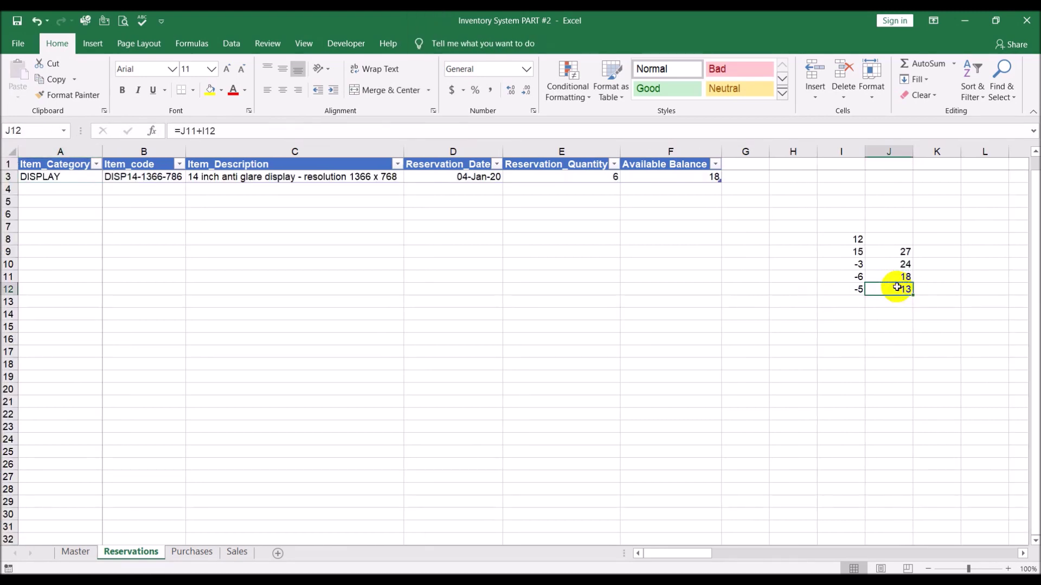
pyautogui.click(847, 349)
pyautogui.click(883, 287)
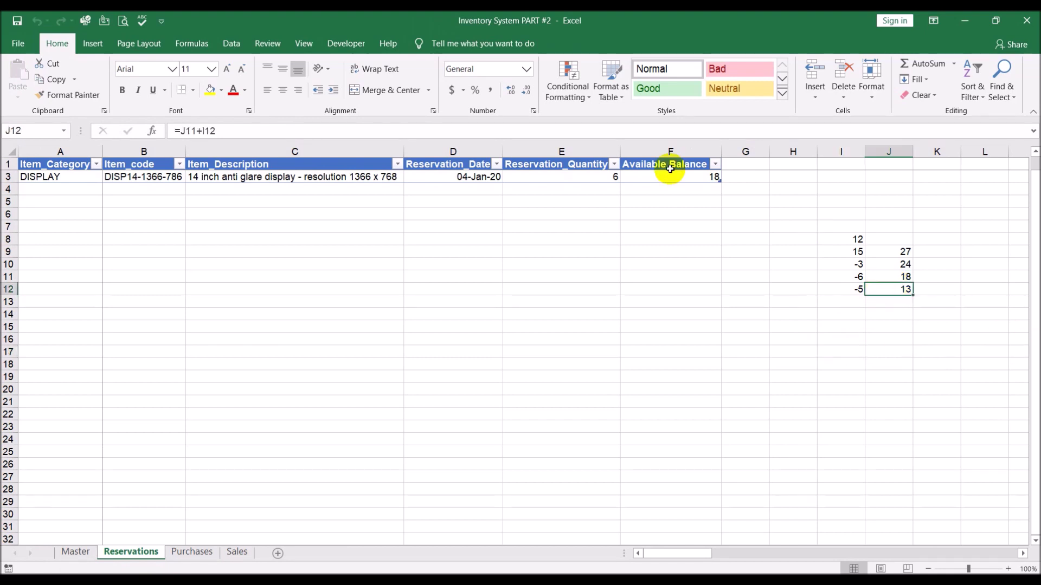
# Step: Compare the reservation rows with the manual check on Reservations, and clear the scratch calculation in I8:J12
pyautogui.scroll(1, 665, 257)
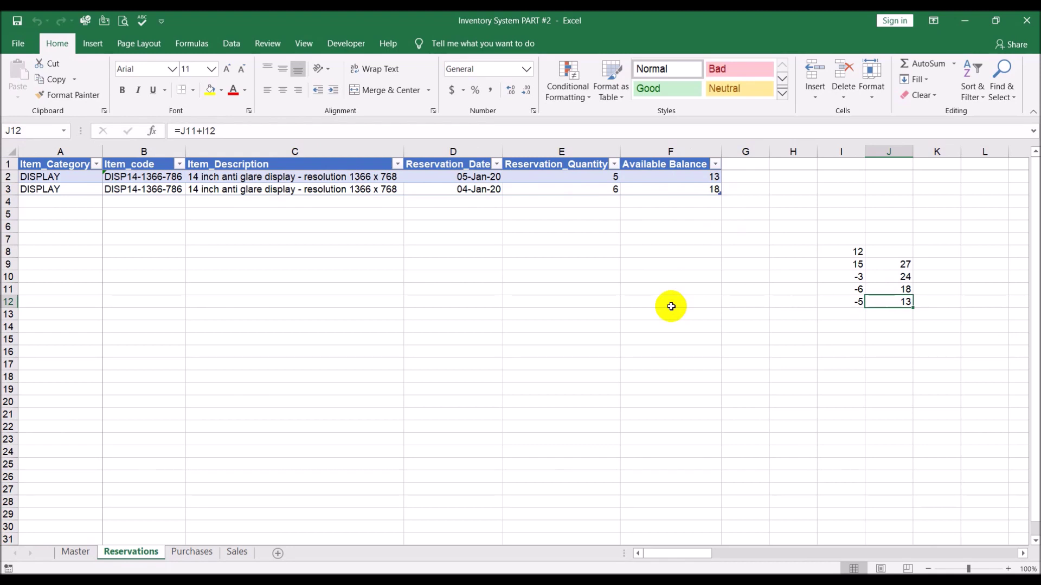
pyautogui.click(479, 187)
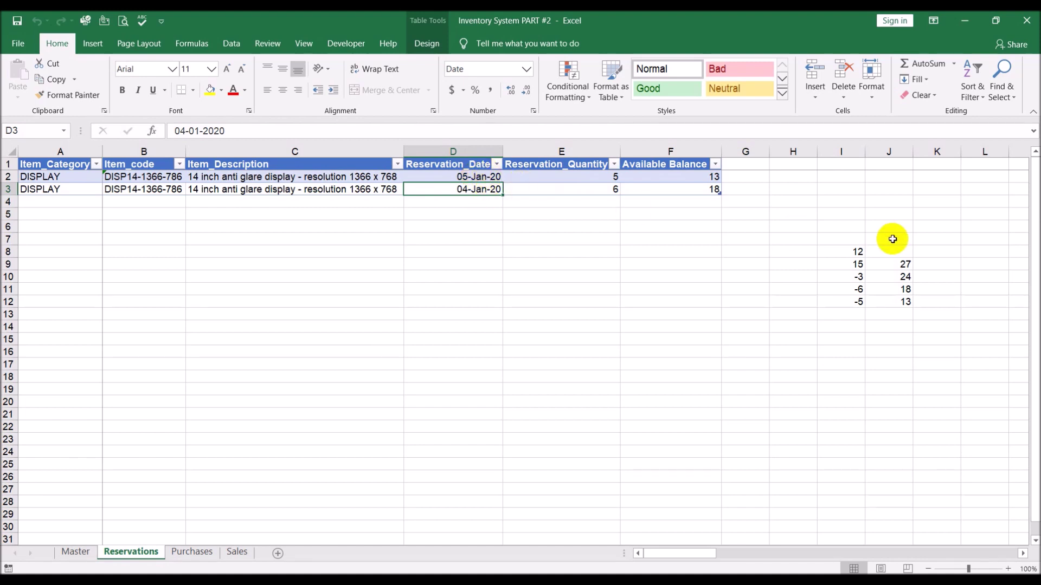
pyautogui.click(847, 252)
pyautogui.moveTo(847, 252); pyautogui.dragTo(887, 298)
pyautogui.press('Delete')
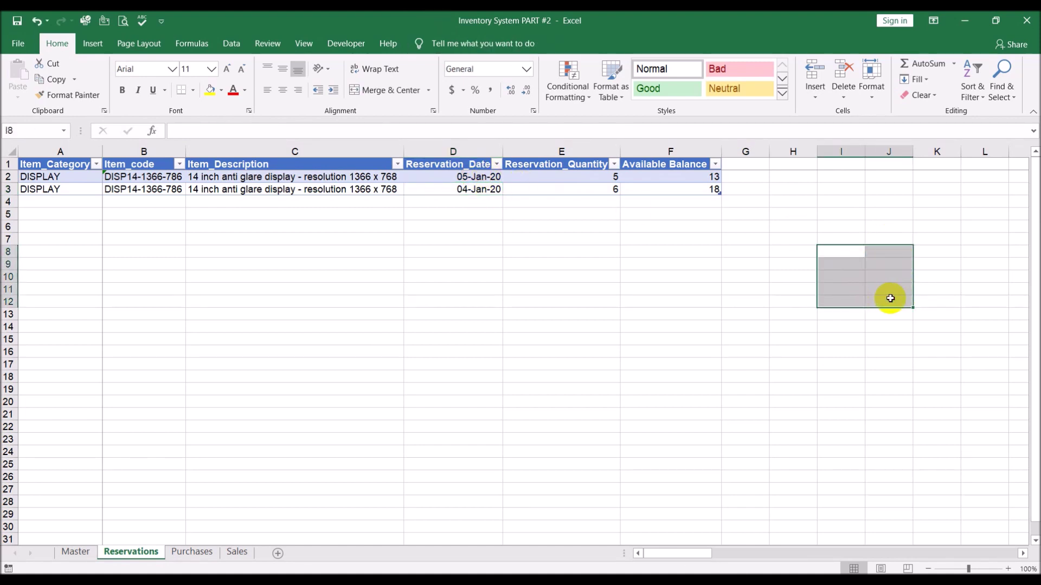
pyautogui.click(654, 266)
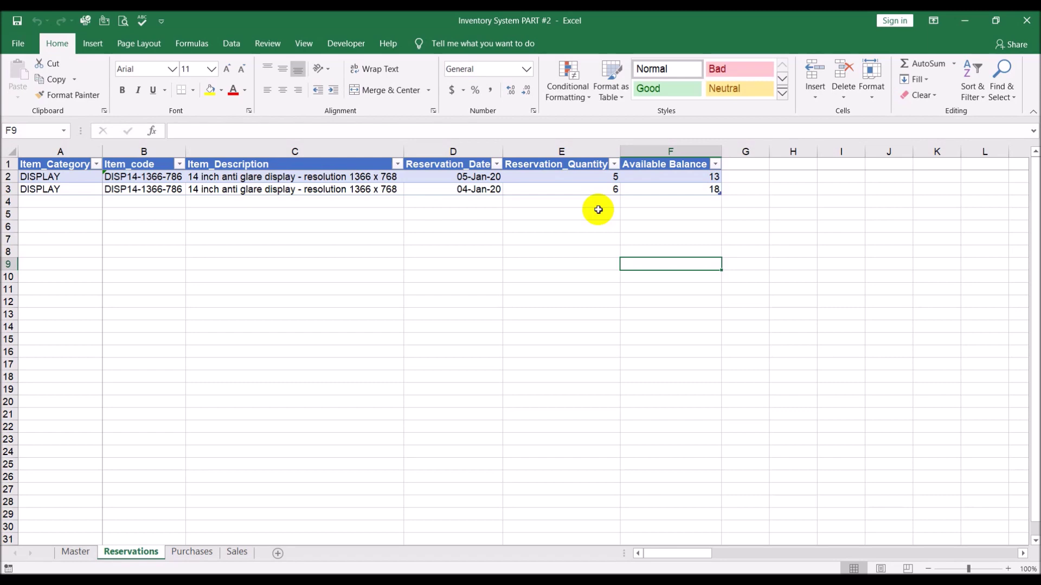
# Step: Review the Opening Balance column on the Master sheet
pyautogui.click(65, 554)
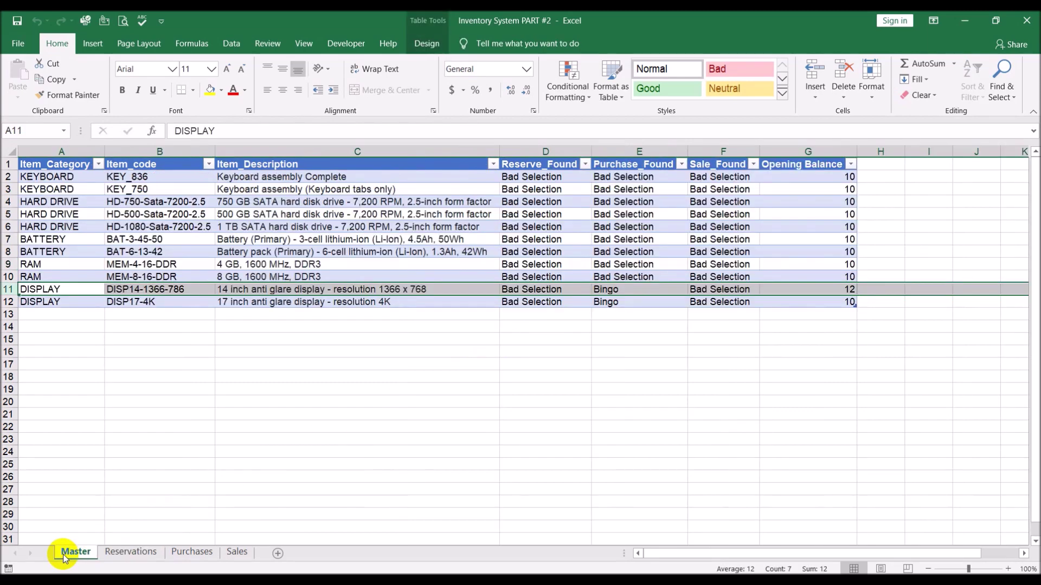
pyautogui.click(720, 376)
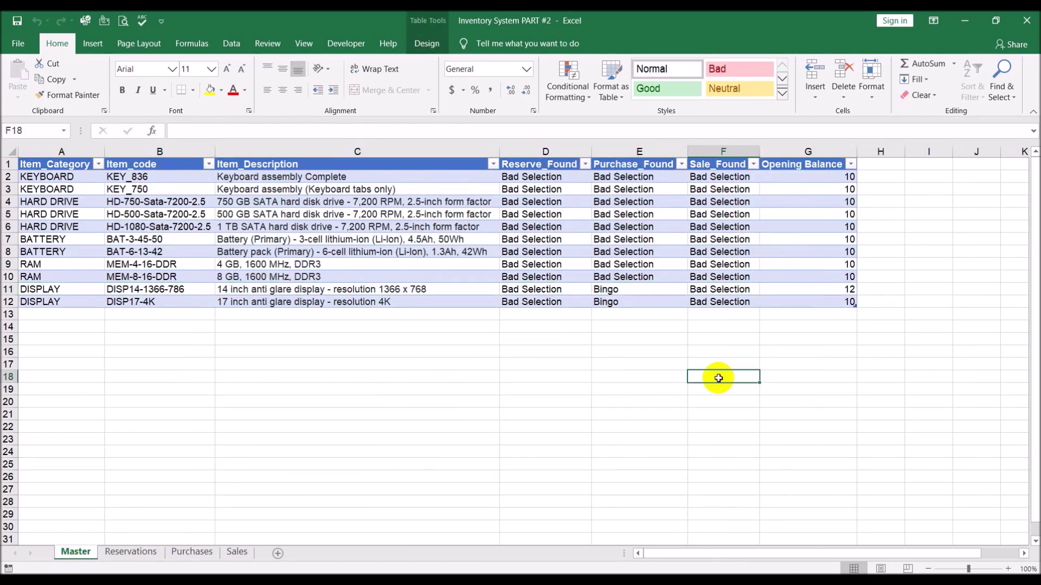
pyautogui.click(806, 152)
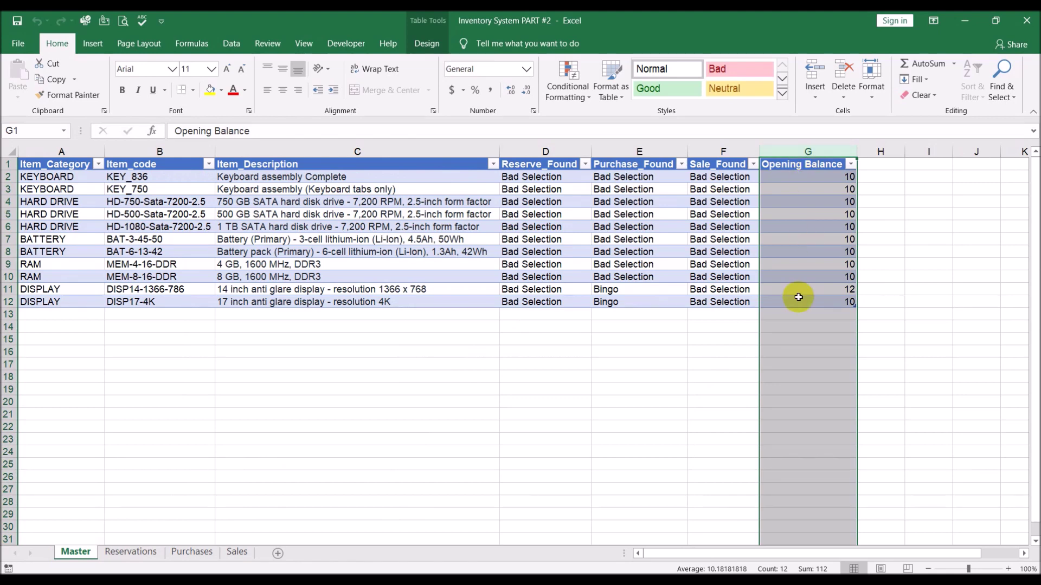
# Step: Enlarge the formula bar on Reservations to show the complete Available Balance formula of F2
pyautogui.click(130, 552)
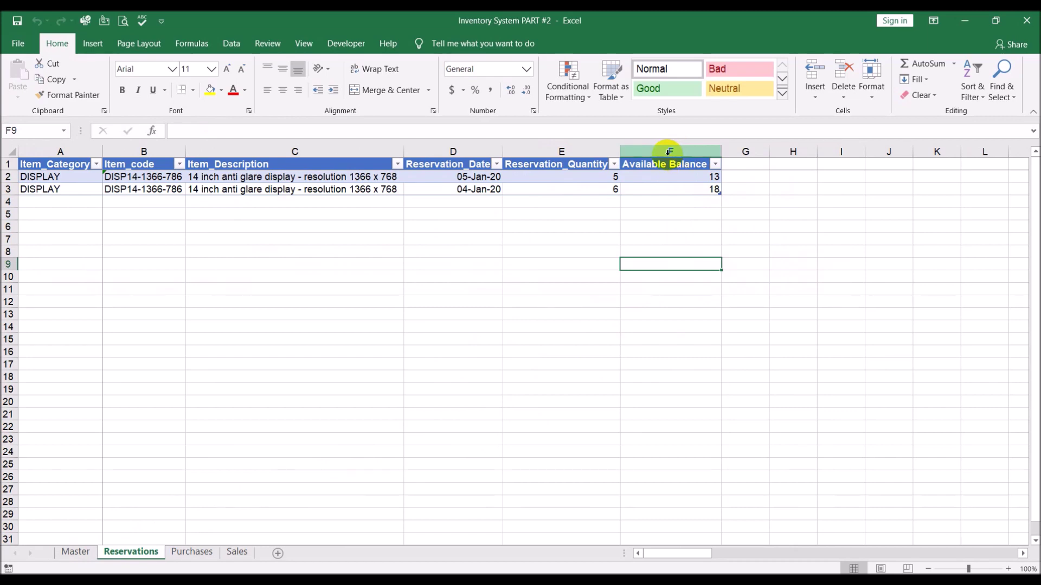
pyautogui.click(666, 176)
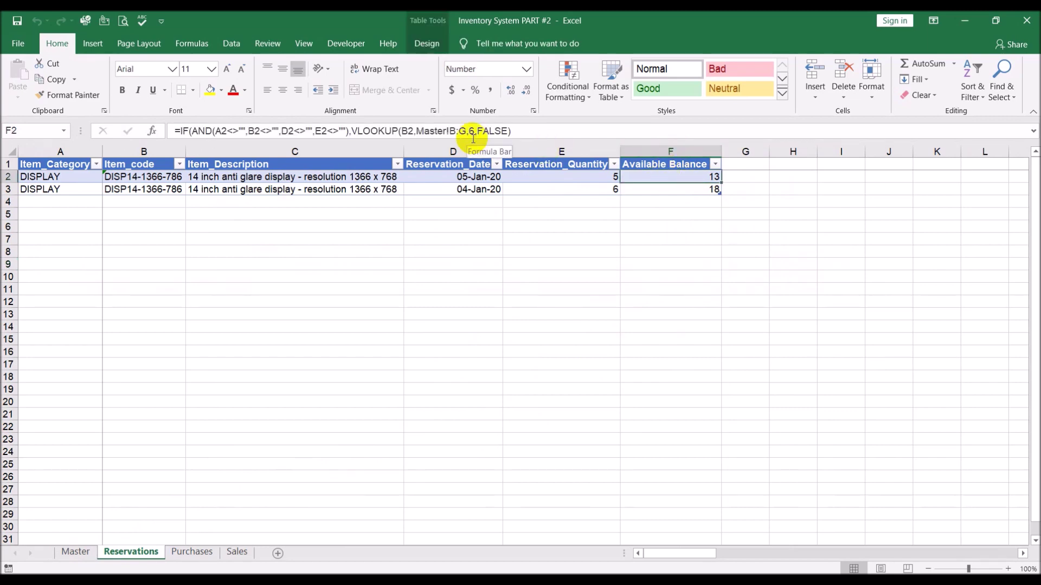
pyautogui.moveTo(472, 138); pyautogui.dragTo(473, 193)
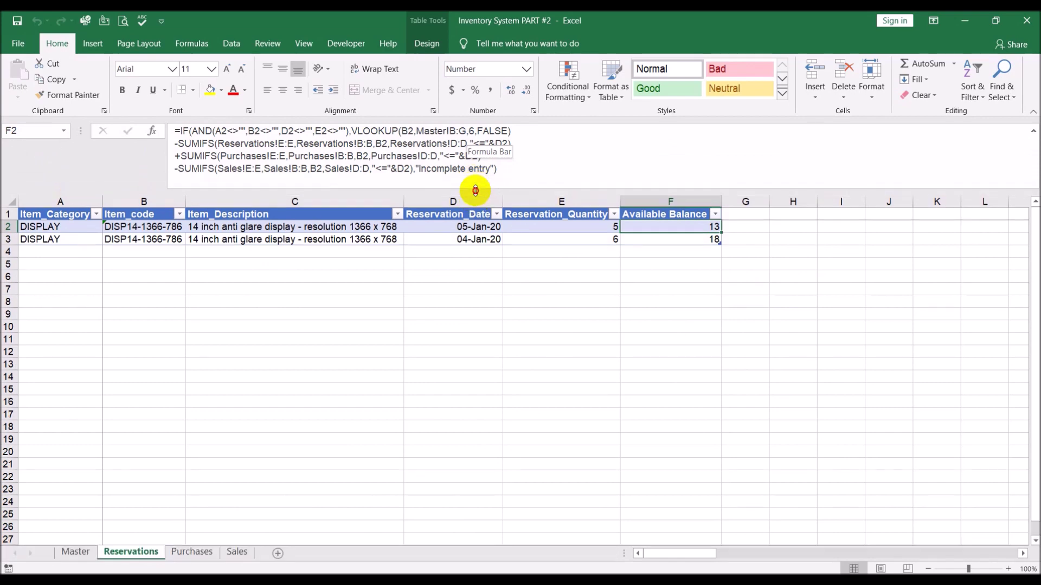
pyautogui.click(550, 362)
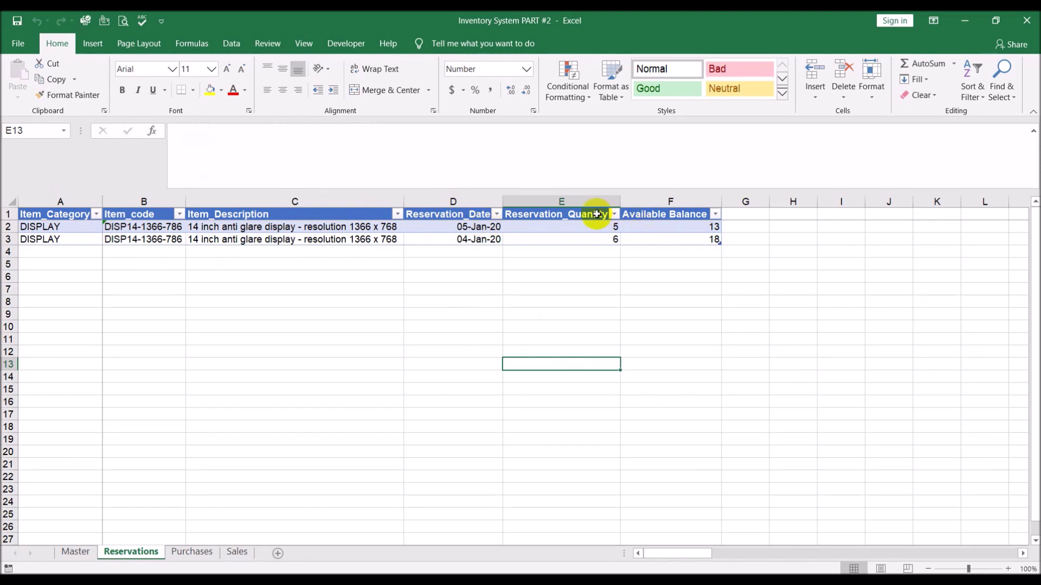
pyautogui.click(648, 226)
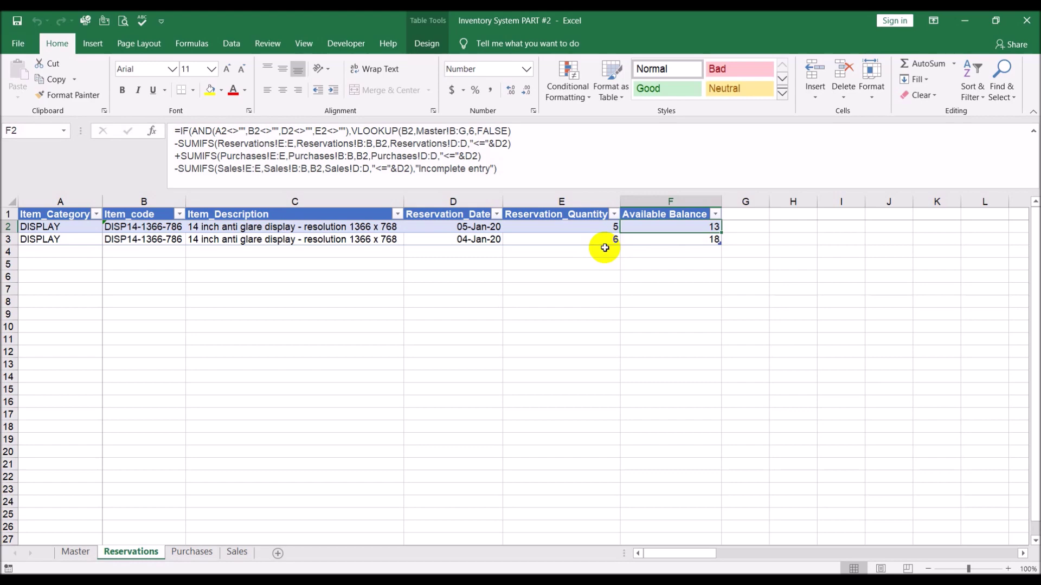
pyautogui.click(613, 264)
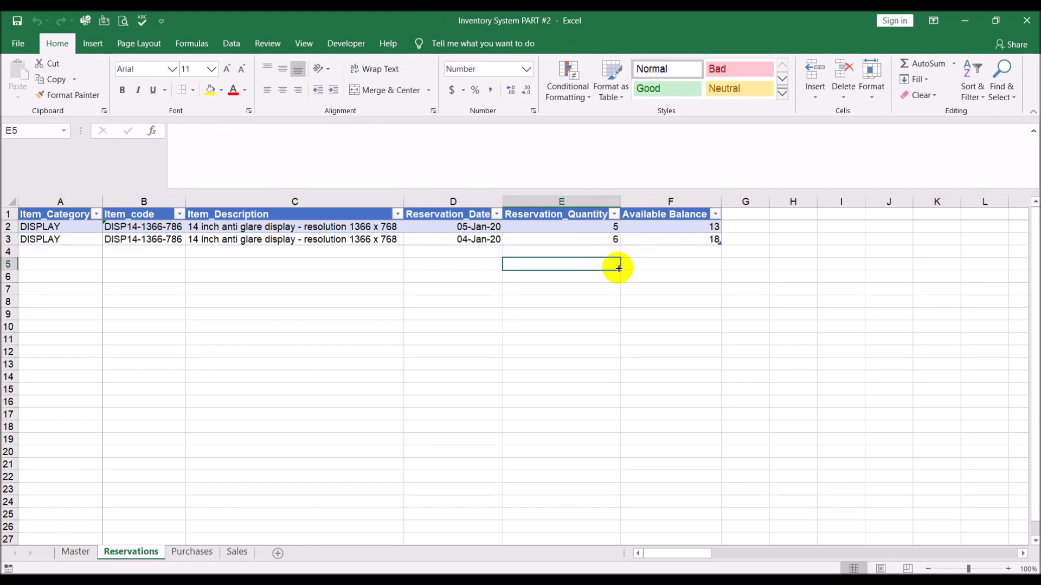
# Step: Look through the Sales, Purchases and Reservations sheets and return to the Master sheet
pyautogui.click(236, 551)
pyautogui.click(197, 553)
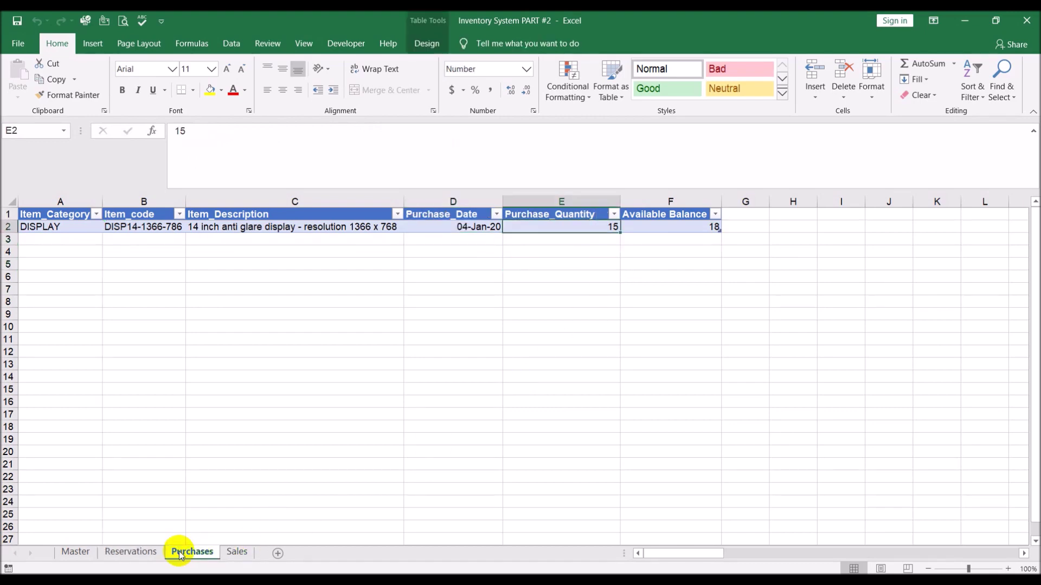
pyautogui.click(106, 552)
pyautogui.click(76, 552)
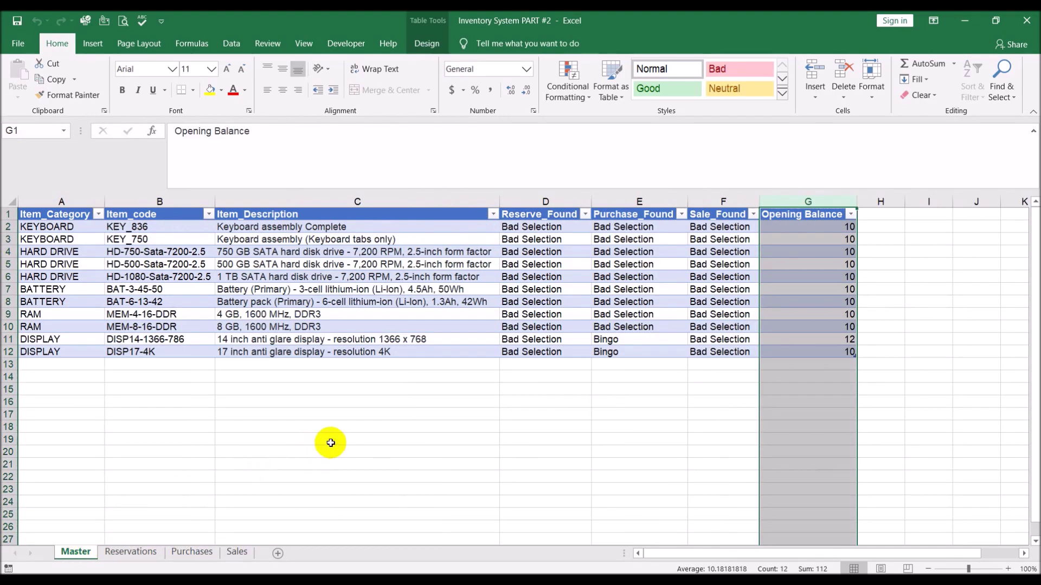
pyautogui.click(355, 441)
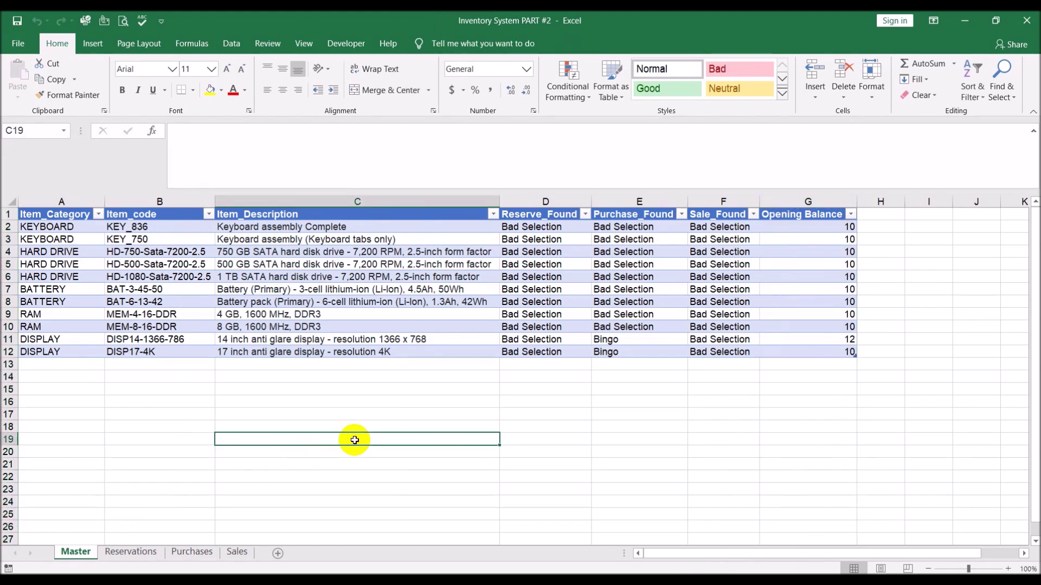